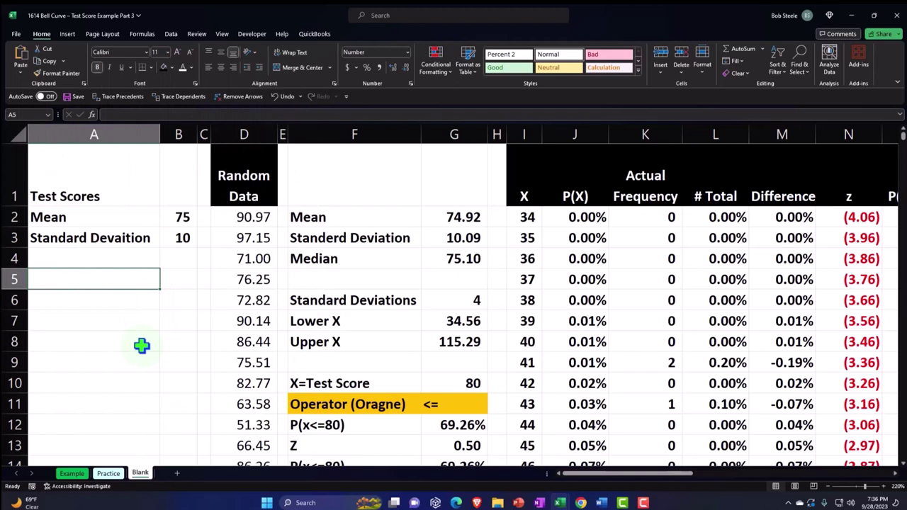
Step: Open the Data tab and review the random test scores in column D, ending on 90.97
{"action": "left_click", "coordinate": [232, 238]}
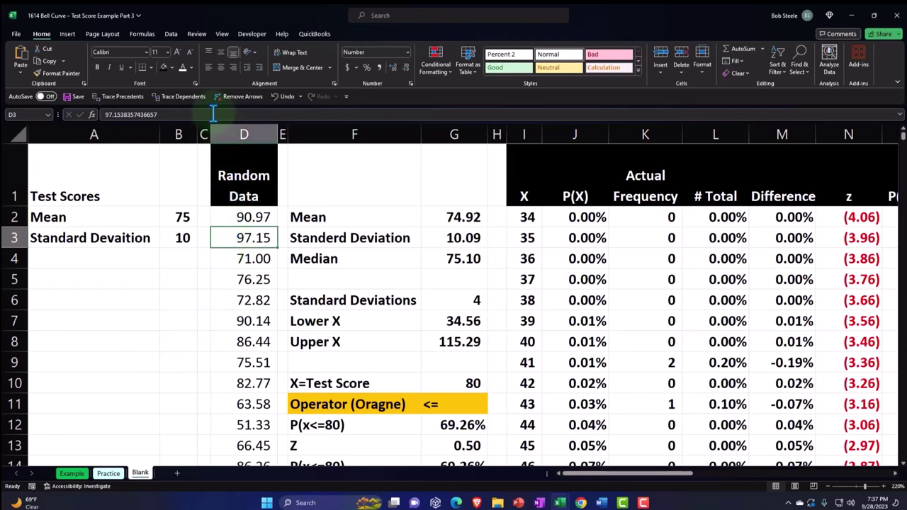
{"action": "left_click", "coordinate": [170, 35]}
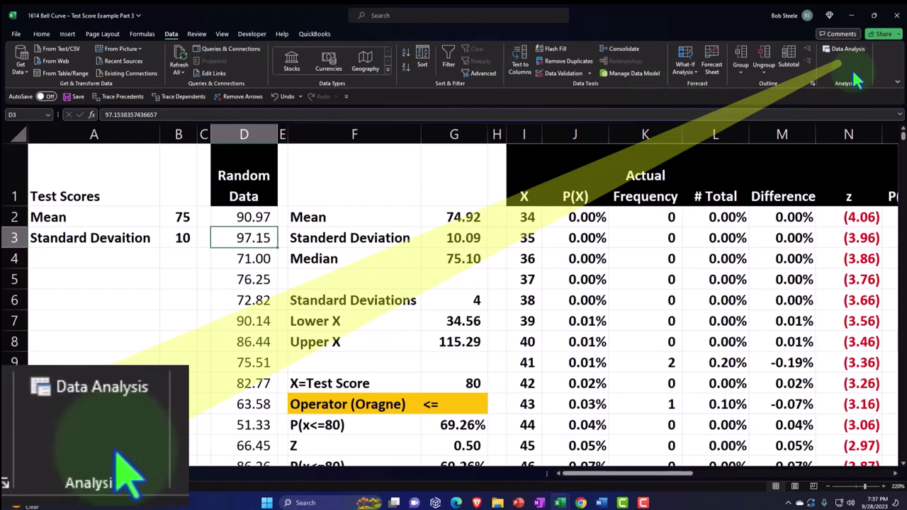
{"action": "left_click", "coordinate": [437, 281]}
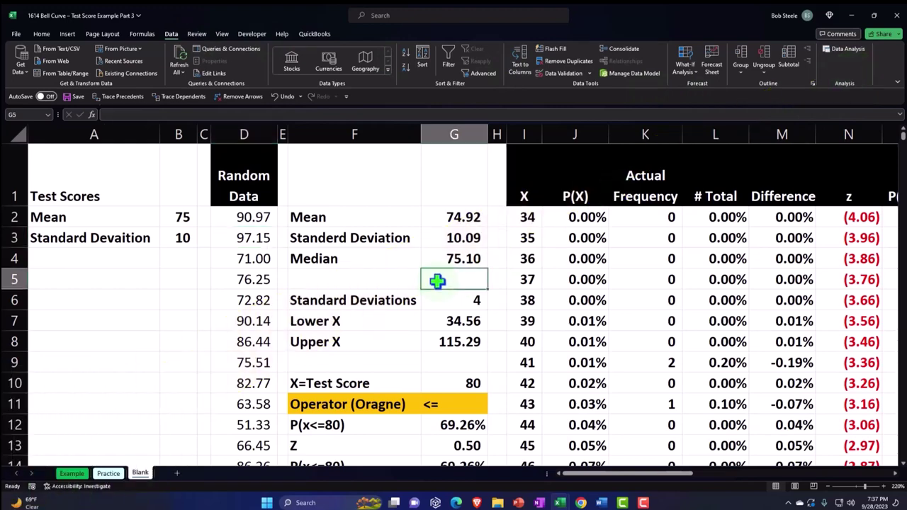
{"action": "key", "text": "Right"}
{"action": "key", "text": "Right"}
{"action": "key", "text": "Right"}
{"action": "key", "text": "Right"}
{"action": "key", "text": "Right"}
{"action": "key", "text": "Right"}
{"action": "key", "text": "Right"}
{"action": "key", "text": "Right"}
{"action": "key", "text": "Right"}
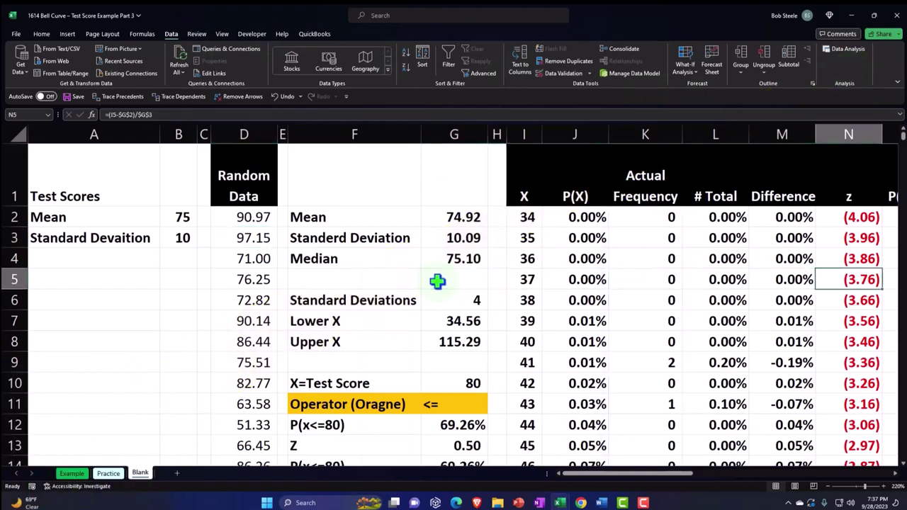
{"action": "key", "text": "Right"}
{"action": "key", "text": "Left"}
{"action": "key", "text": "Left"}
{"action": "key", "text": "Left"}
{"action": "key", "text": "Left"}
{"action": "key", "text": "Left"}
{"action": "key", "text": "Left"}
{"action": "key", "text": "Left"}
{"action": "key", "text": "Left"}
{"action": "key", "text": "Left"}
{"action": "key", "text": "Left"}
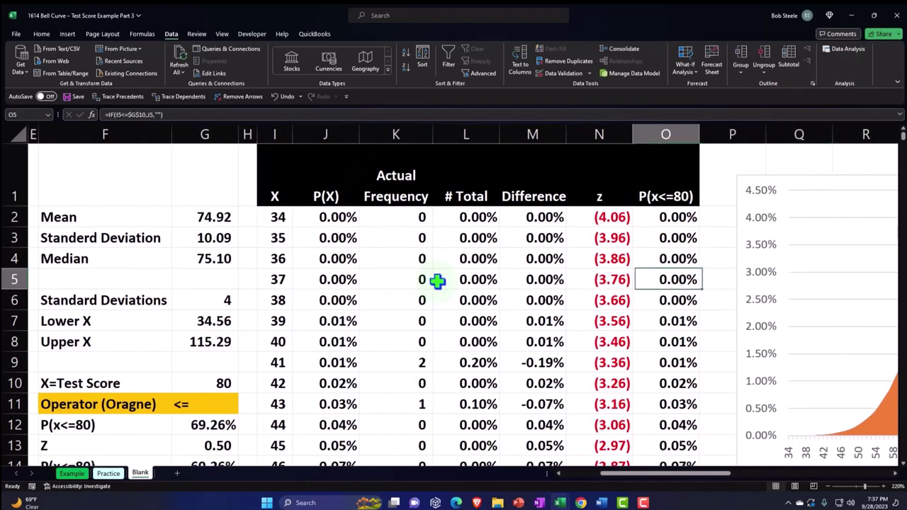
{"action": "key", "text": "Left"}
{"action": "key", "text": "Left"}
{"action": "key", "text": "Left"}
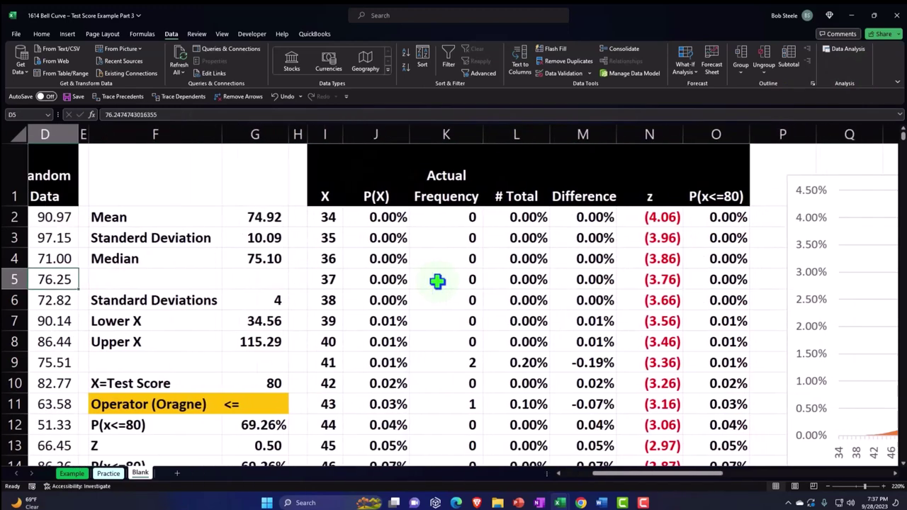
{"action": "left_click", "coordinate": [71, 217]}
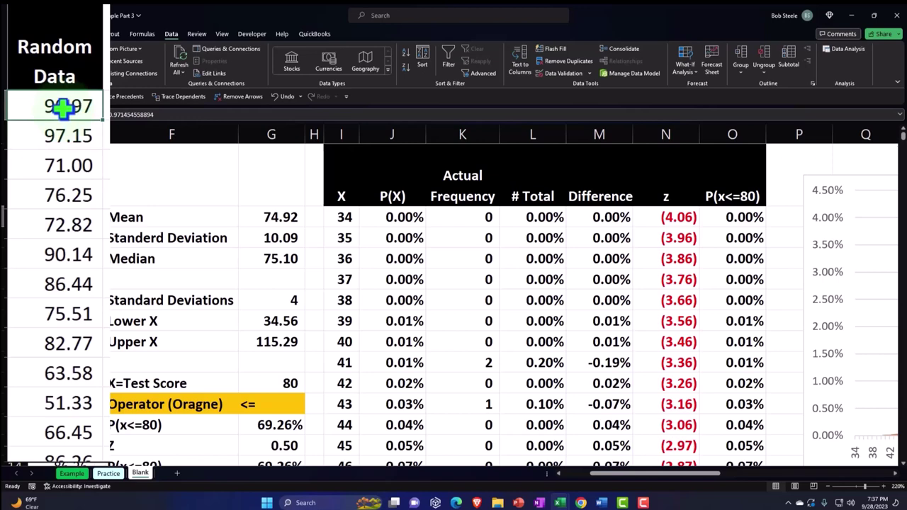
{"action": "left_click", "coordinate": [253, 213]}
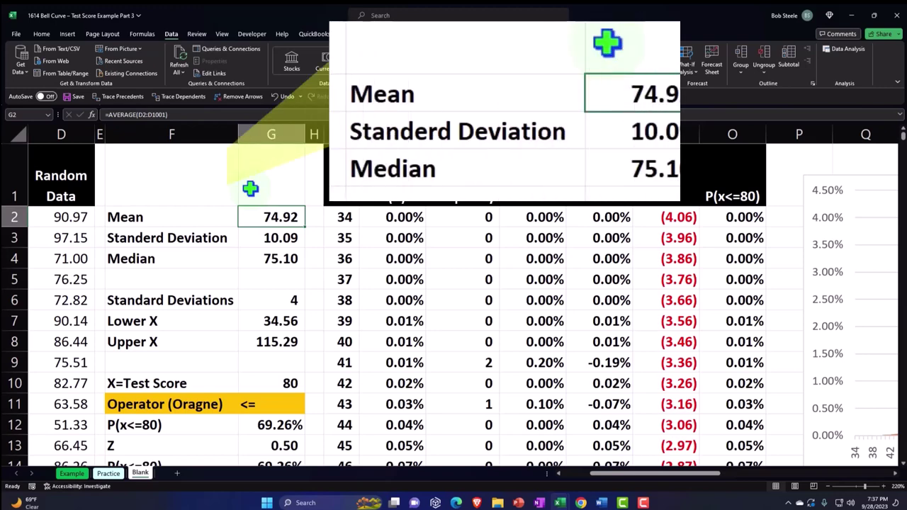
{"action": "key", "text": "Down"}
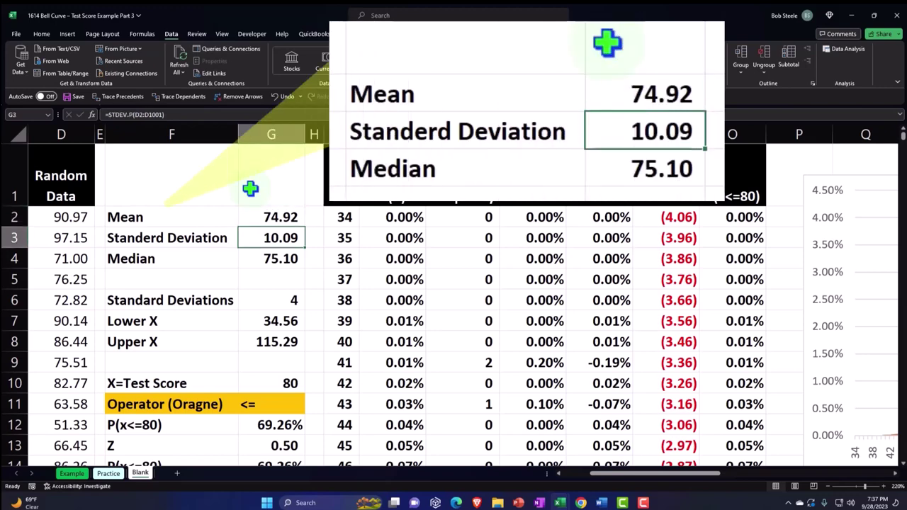
{"action": "key", "text": "Down"}
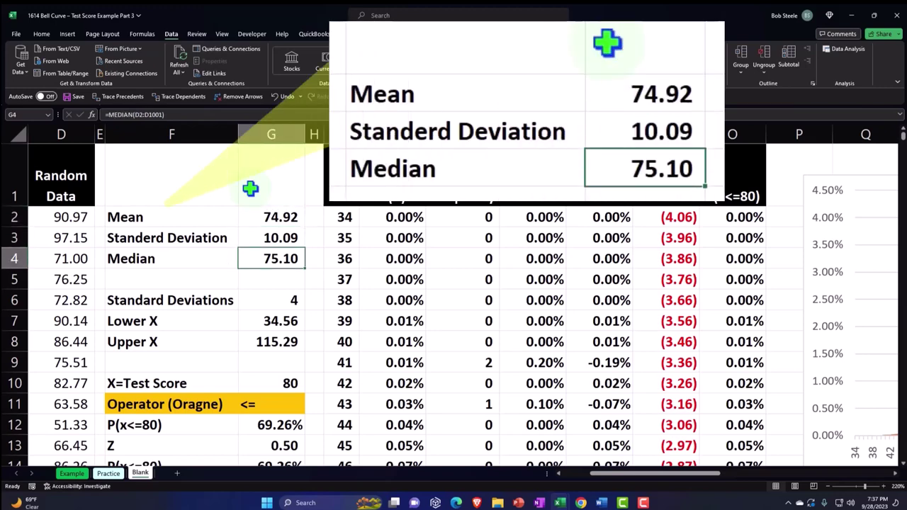
{"action": "left_click", "coordinate": [256, 214]}
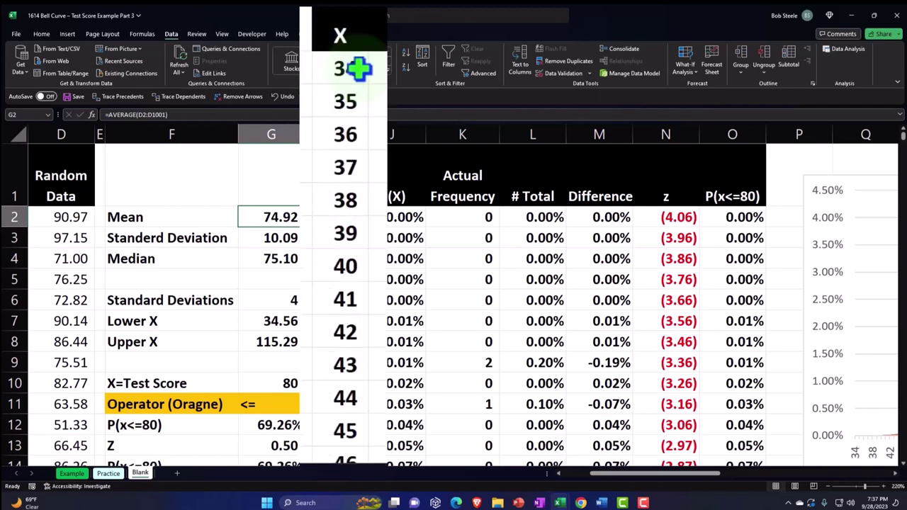
{"action": "left_click", "coordinate": [352, 218]}
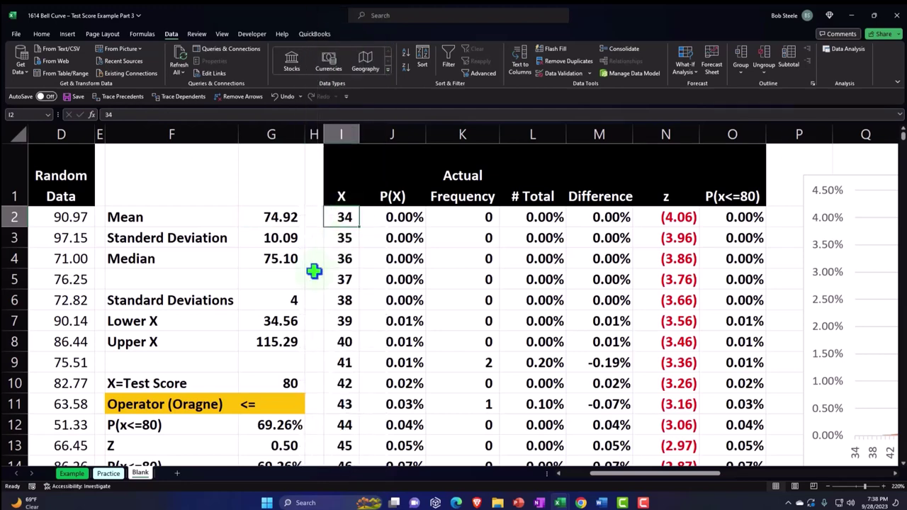
{"action": "left_click", "coordinate": [283, 298]}
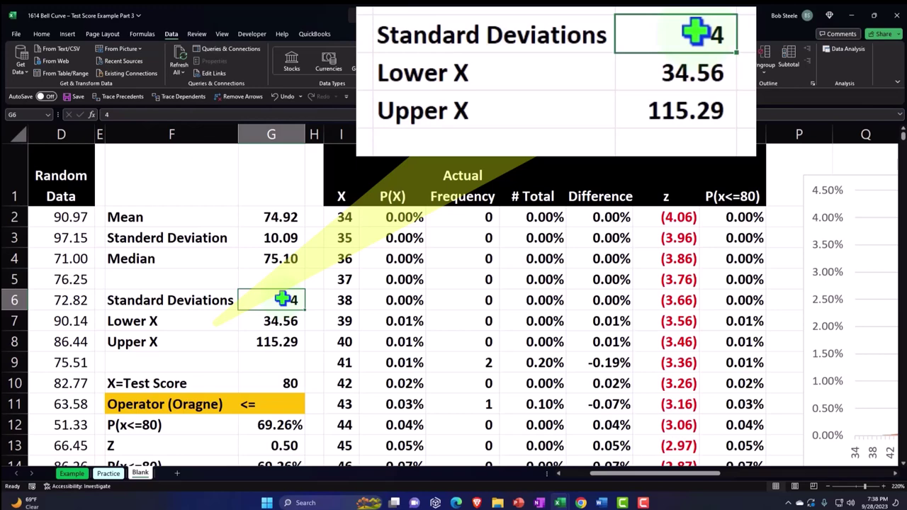
{"action": "left_click", "coordinate": [267, 321]}
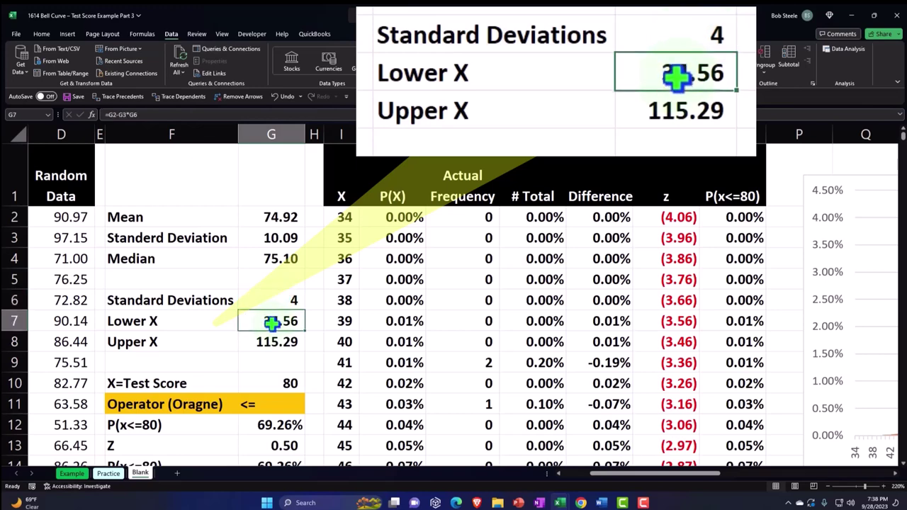
{"action": "left_click", "coordinate": [272, 341]}
{"action": "left_click", "coordinate": [338, 217]}
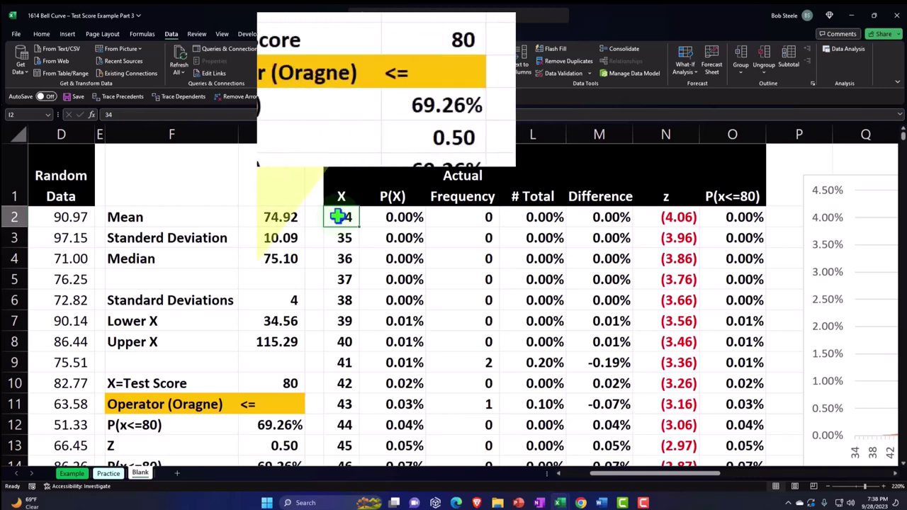
{"action": "left_click", "coordinate": [289, 378]}
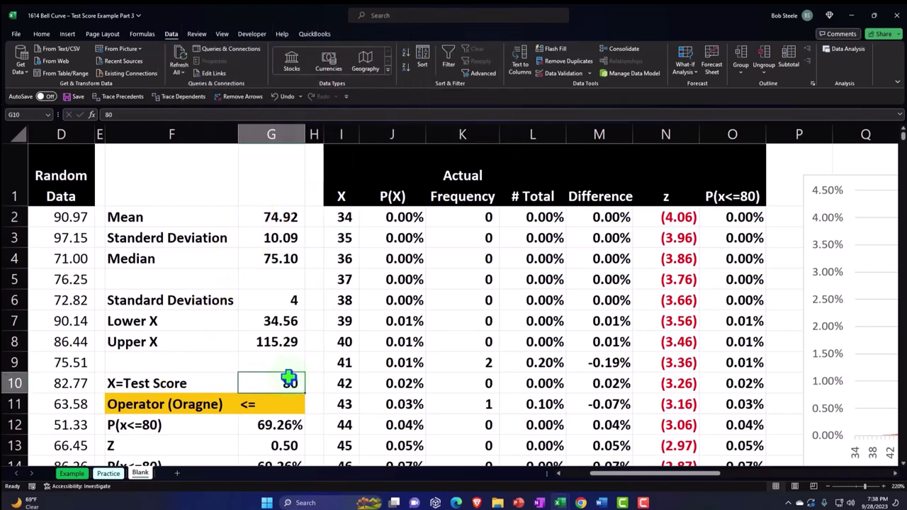
Step: Review J2's P(X) formula =NORM.DIST(I2,$G$2,$G$3,0) without changing it
{"action": "left_click", "coordinate": [390, 219]}
{"action": "double_click", "coordinate": [389, 219]}
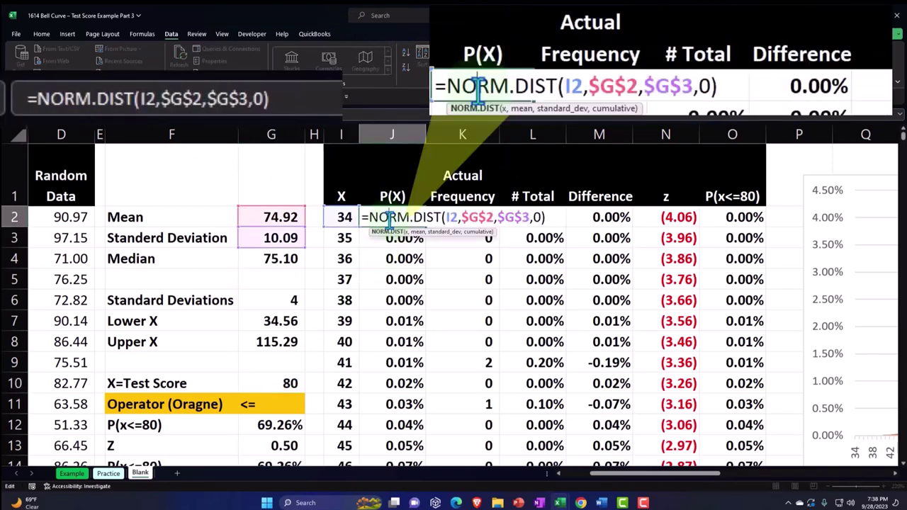
{"action": "key", "text": "Return"}
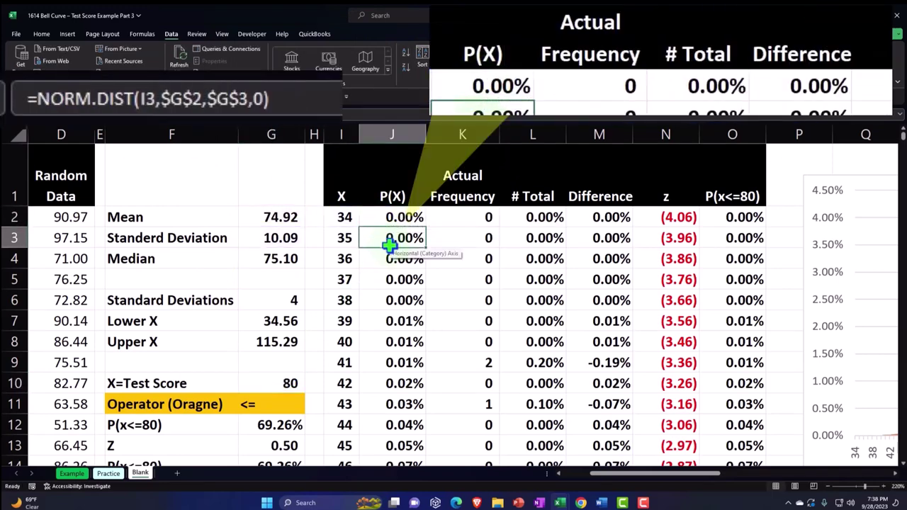
Step: Select the bell-curve chart and browse the Insert Line/Area chart types without choosing one
{"action": "left_click_drag", "start_coordinate": [659, 475], "coordinate": [718, 485]}
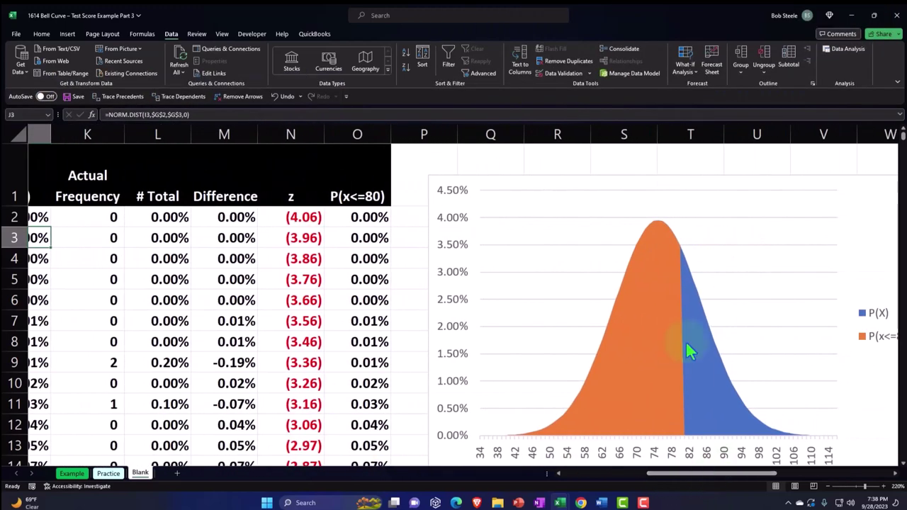
{"action": "left_click", "coordinate": [710, 371]}
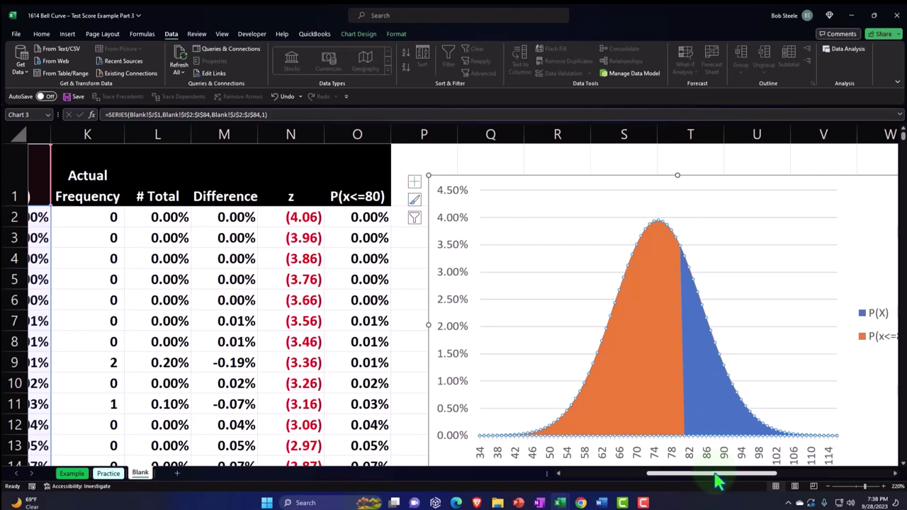
{"action": "left_click", "coordinate": [65, 36]}
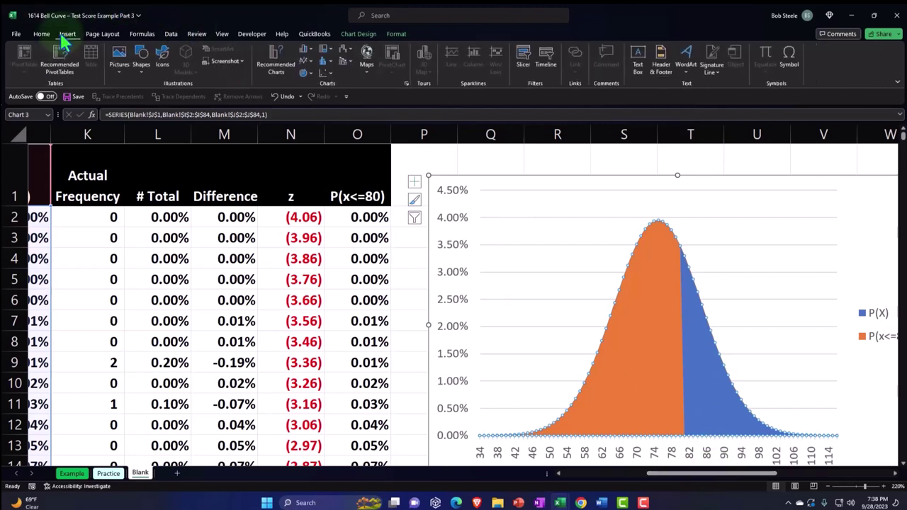
{"action": "left_click", "coordinate": [309, 63]}
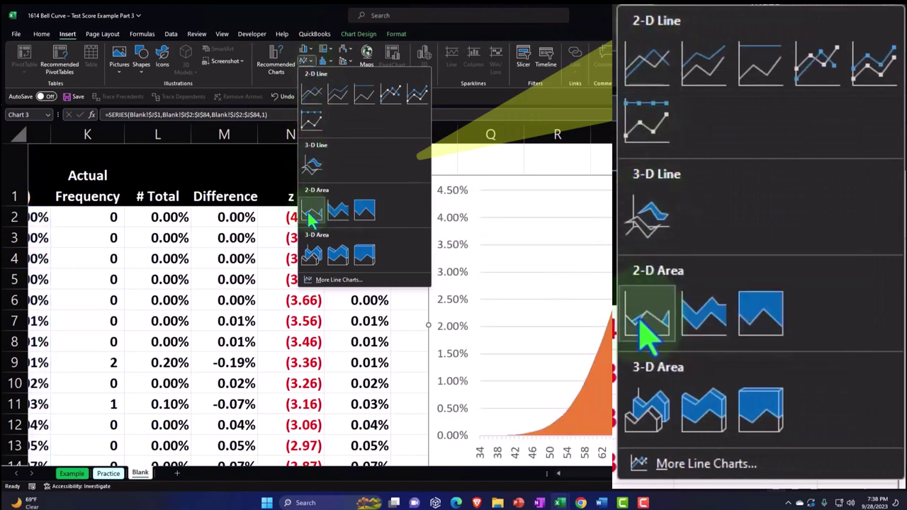
{"action": "left_click", "coordinate": [252, 21]}
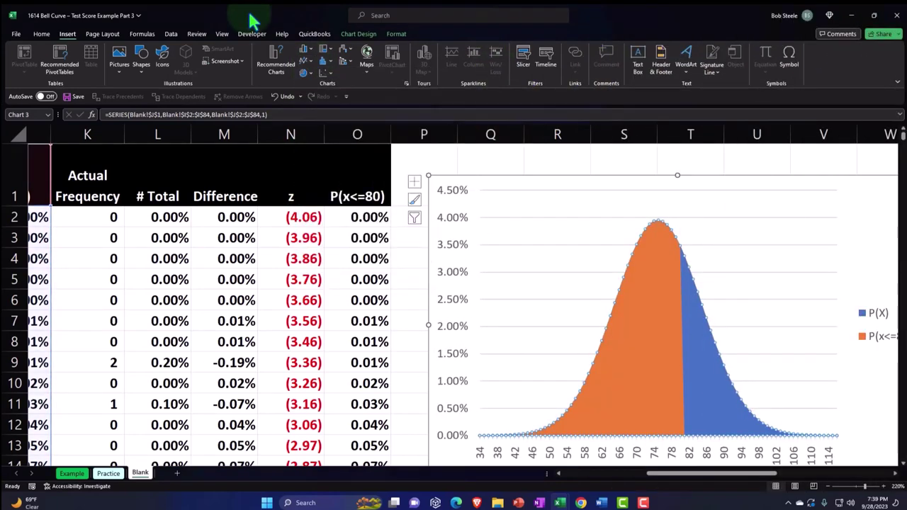
{"action": "left_click_drag", "start_coordinate": [659, 482], "coordinate": [603, 486]}
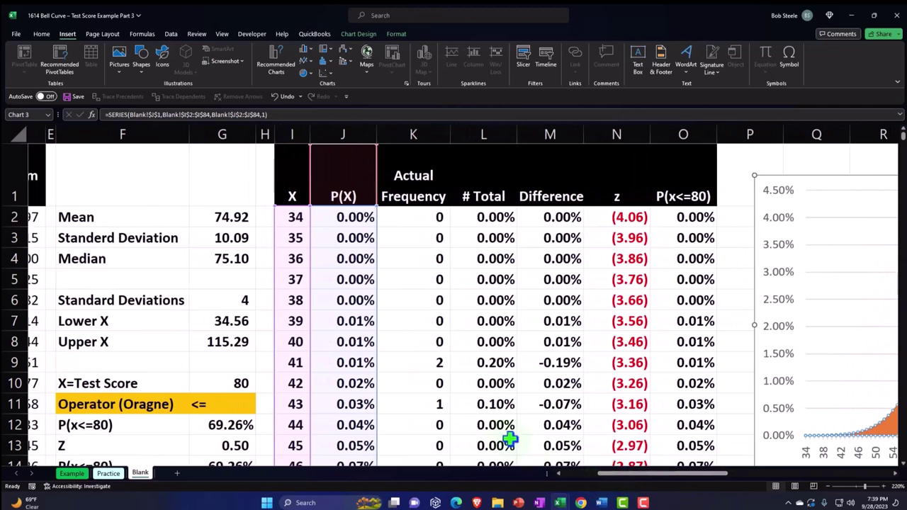
{"action": "left_click", "coordinate": [219, 338]}
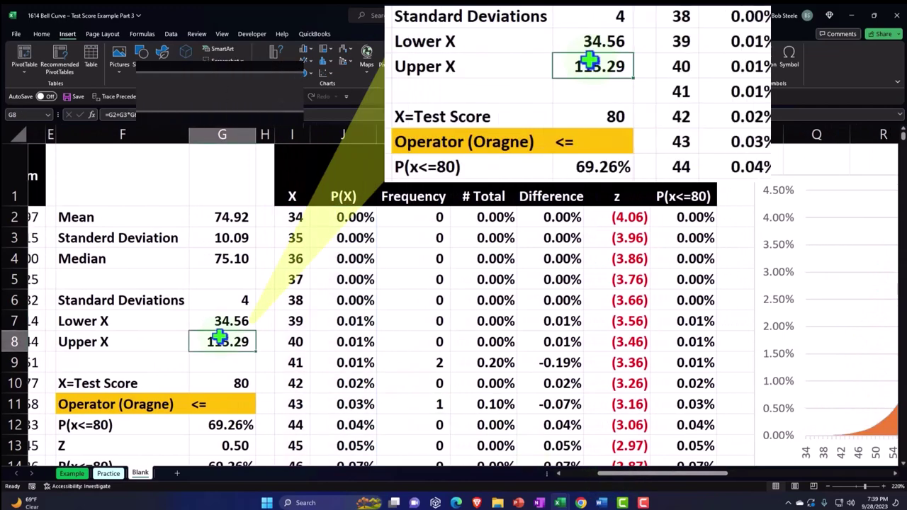
{"action": "scroll", "coordinate": [219, 339], "scroll_direction": "down", "scroll_amount": 1}
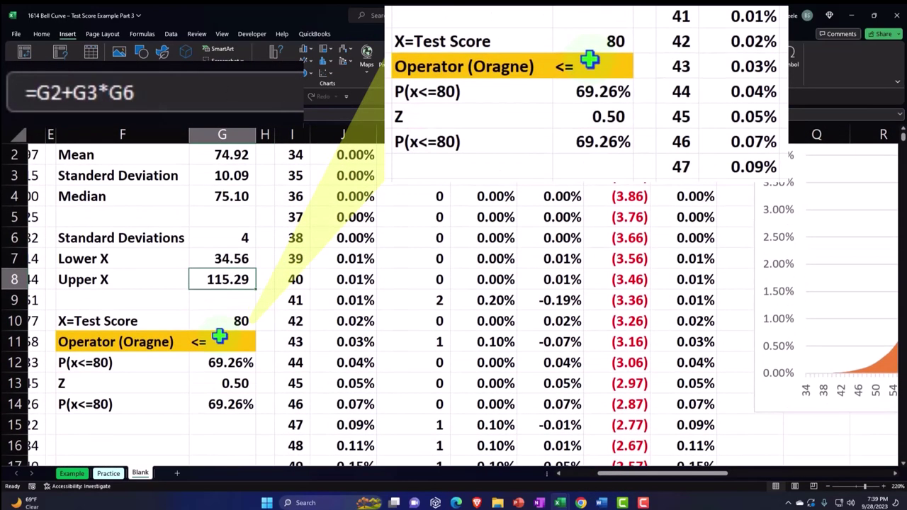
{"action": "left_click", "coordinate": [219, 321]}
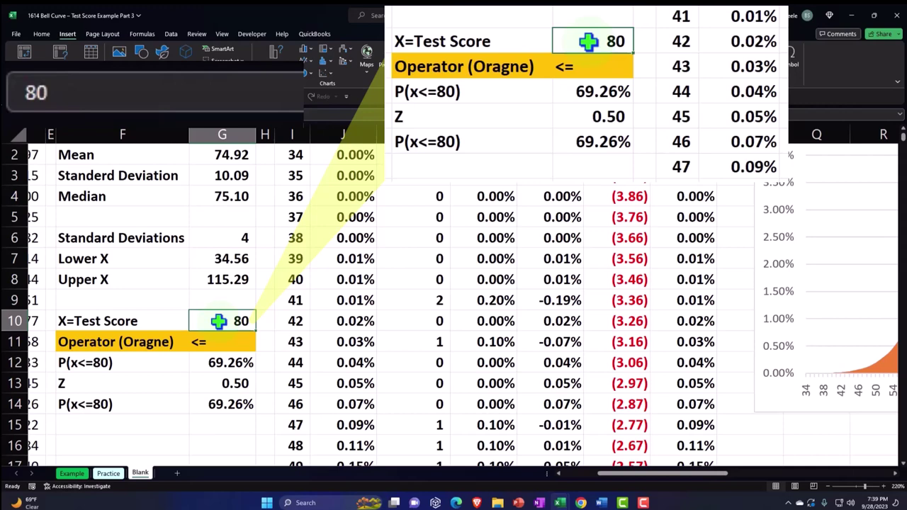
{"action": "double_click", "coordinate": [213, 363]}
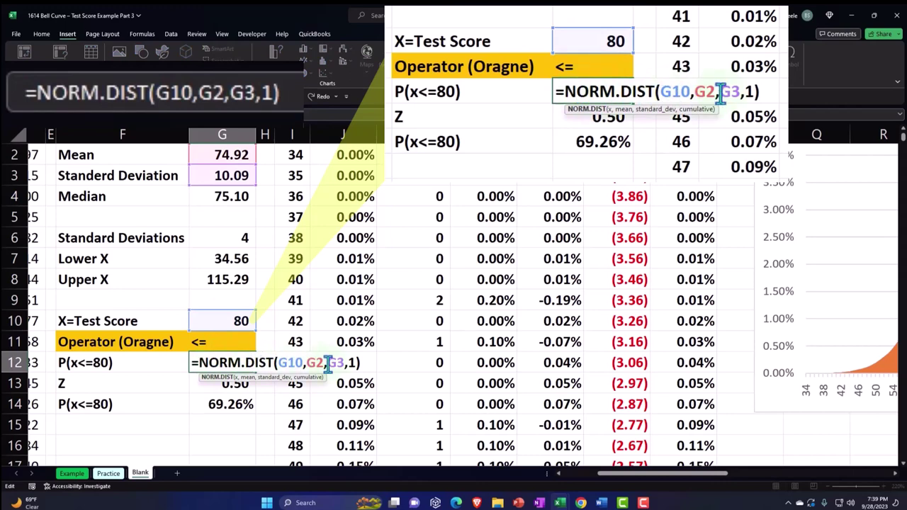
{"action": "left_click", "coordinate": [354, 362]}
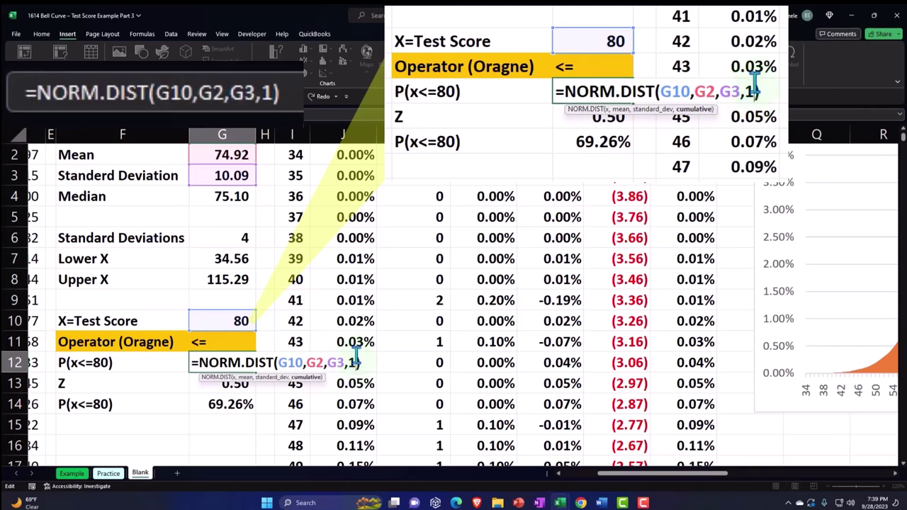
{"action": "key", "text": "Return"}
{"action": "left_click", "coordinate": [239, 363]}
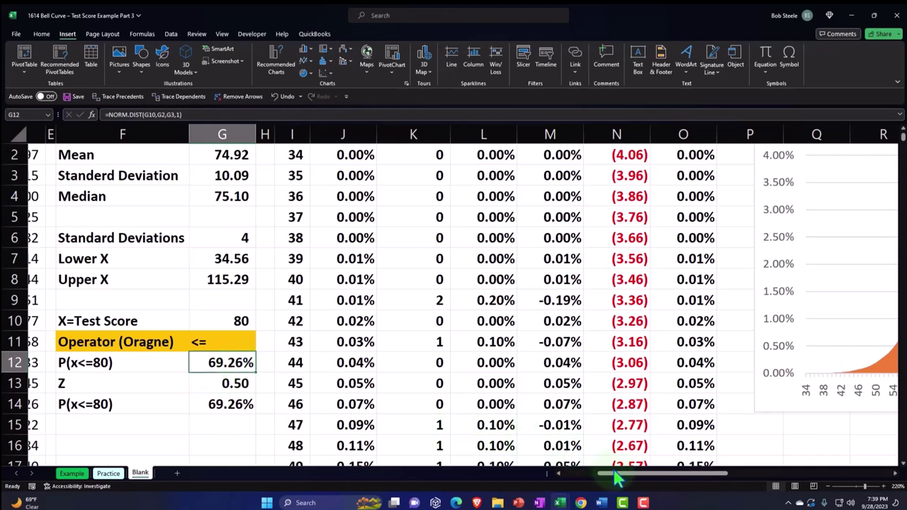
Step: Check P(X) at score 80, then select J48 up to J2 to see their sum, about 70.99%
{"action": "left_click_drag", "start_coordinate": [617, 480], "coordinate": [669, 480]}
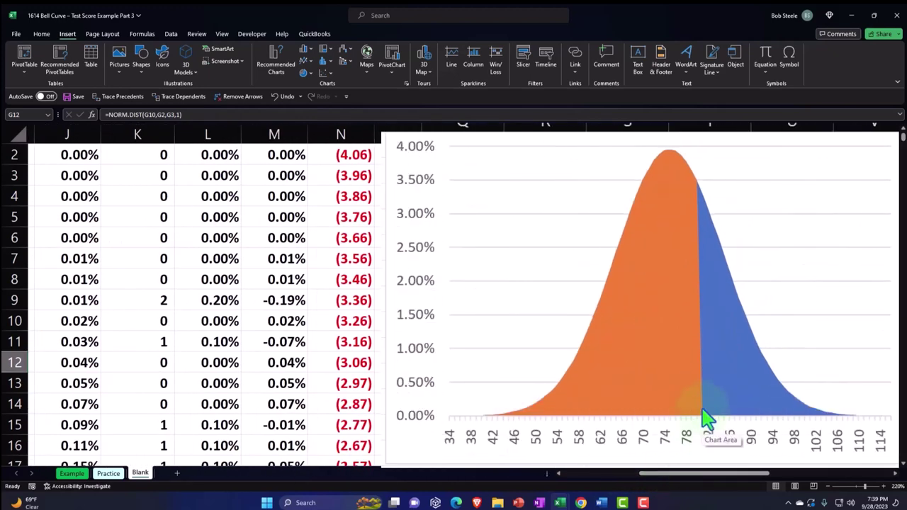
{"action": "left_click_drag", "start_coordinate": [707, 479], "coordinate": [655, 480]}
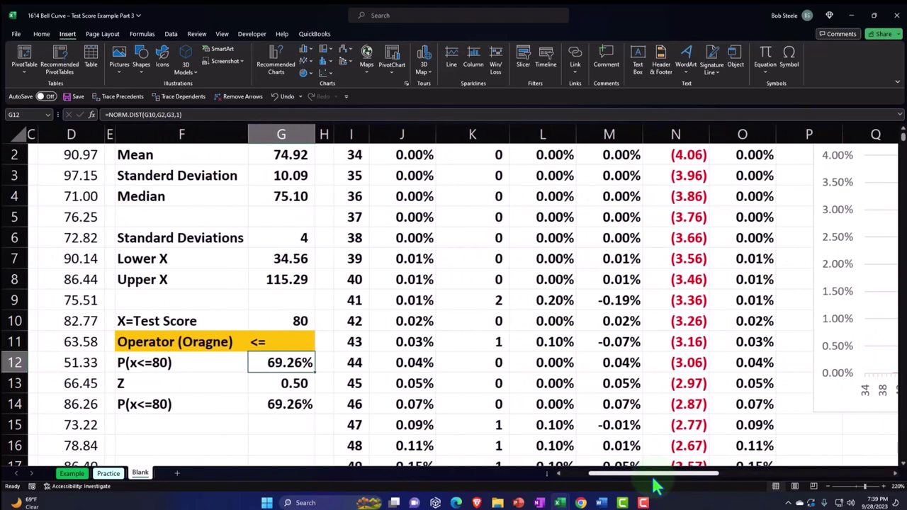
{"action": "scroll", "coordinate": [458, 363], "scroll_direction": "down", "scroll_amount": 6}
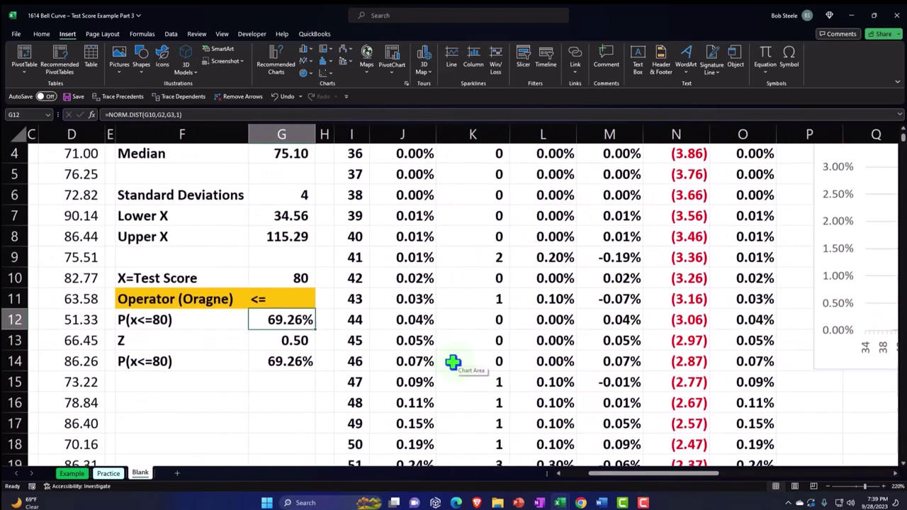
{"action": "scroll", "coordinate": [453, 362], "scroll_direction": "down", "scroll_amount": 6}
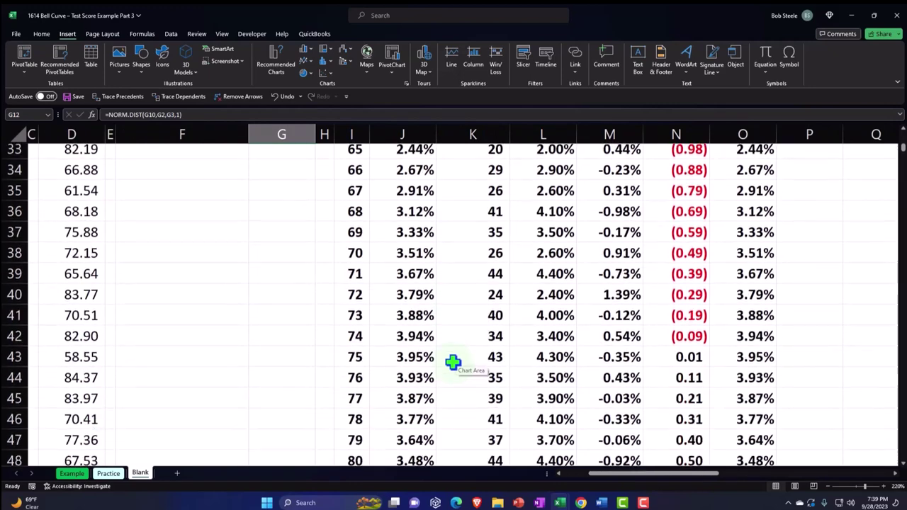
{"action": "left_click", "coordinate": [410, 365]}
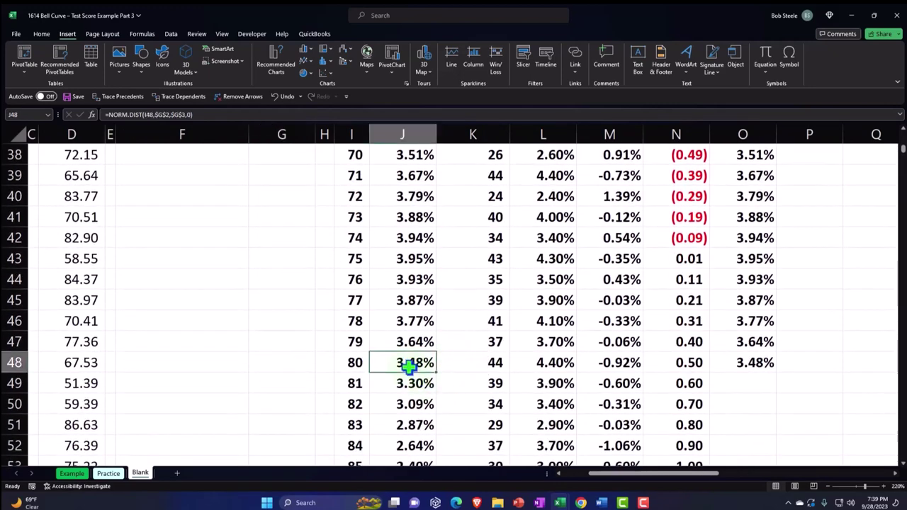
{"action": "left_click", "coordinate": [353, 365]}
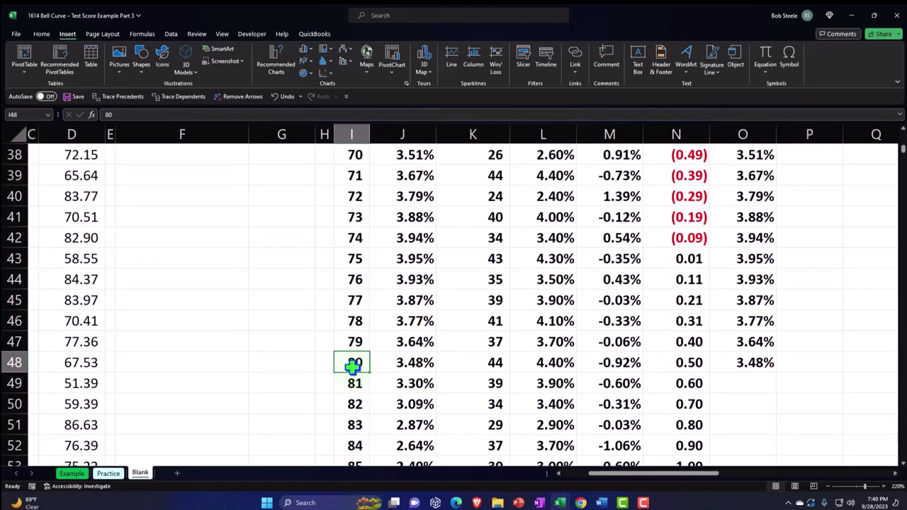
{"action": "left_click", "coordinate": [395, 366]}
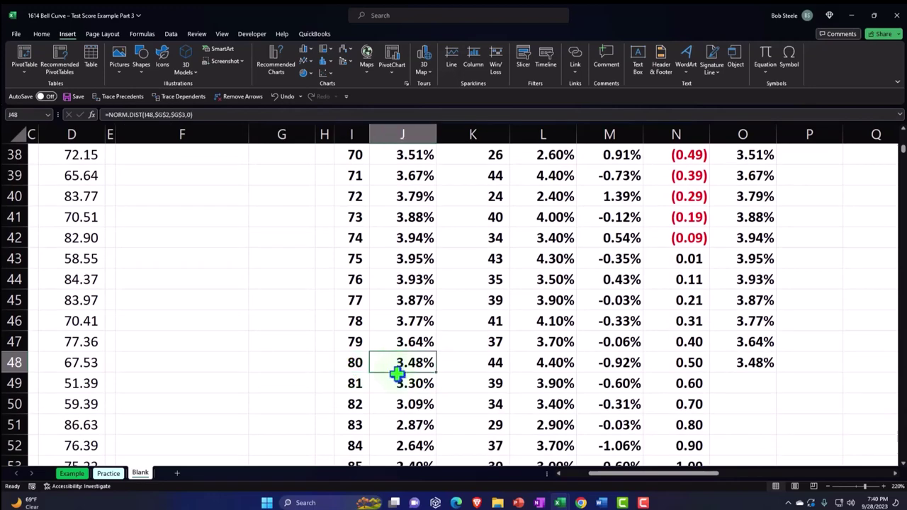
{"action": "left_click_drag", "start_coordinate": [402, 354], "coordinate": [402, 217]}
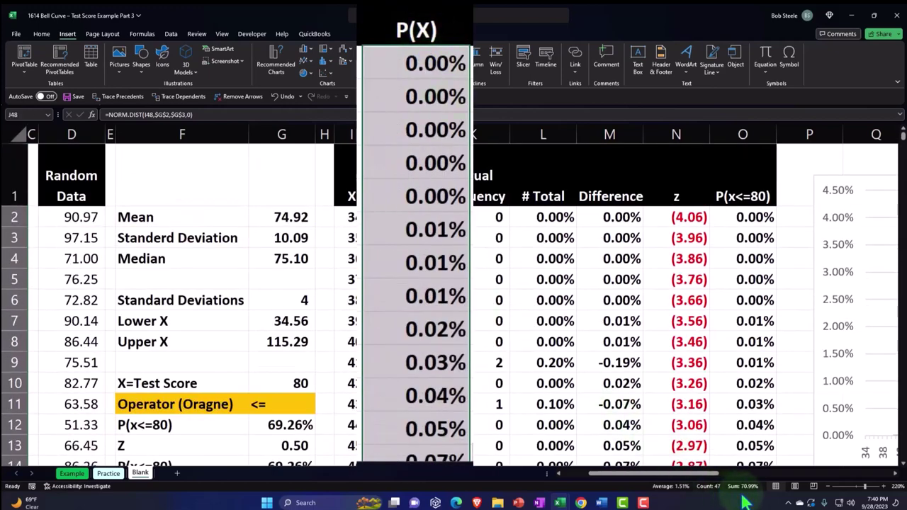
{"action": "left_click", "coordinate": [276, 426]}
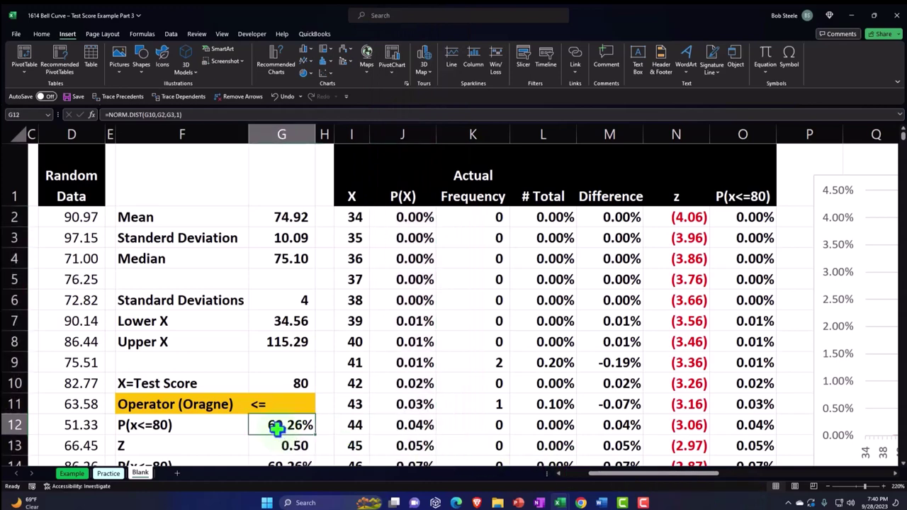
{"action": "scroll", "coordinate": [258, 418], "scroll_direction": "down", "scroll_amount": 1}
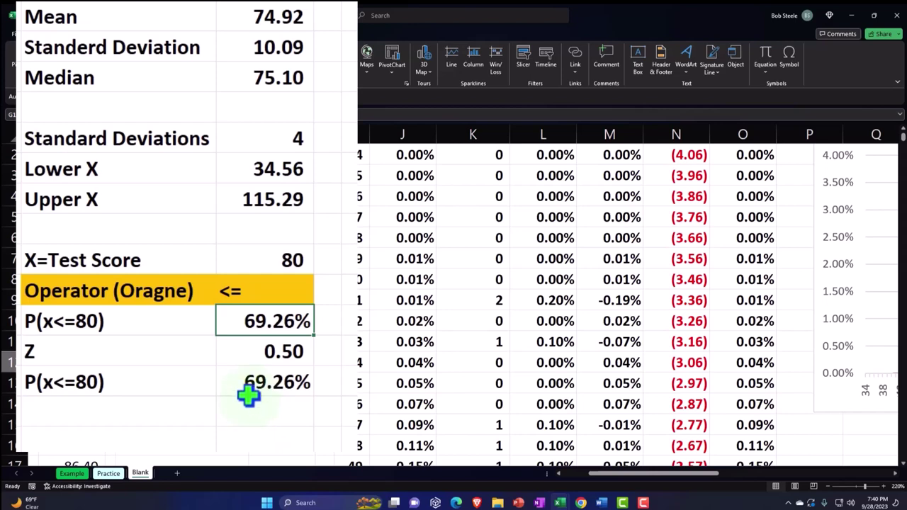
{"action": "left_click", "coordinate": [262, 350]}
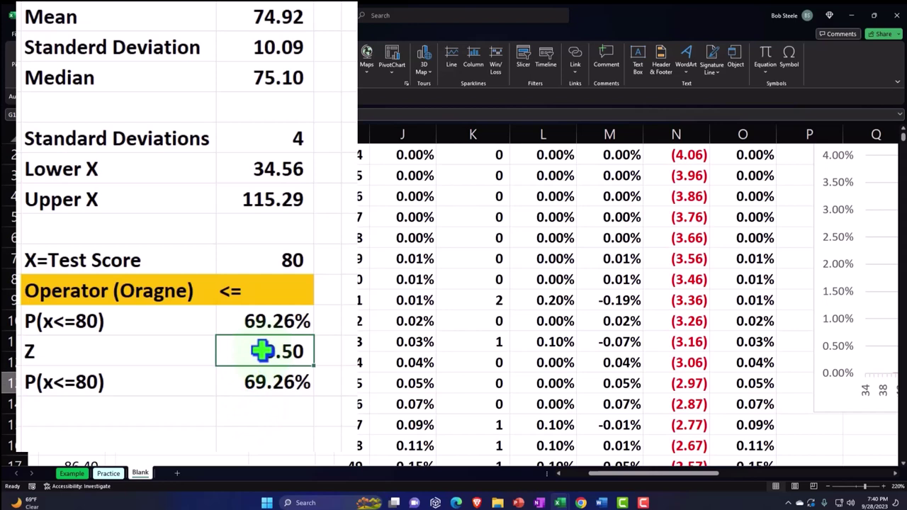
{"action": "double_click", "coordinate": [262, 350]}
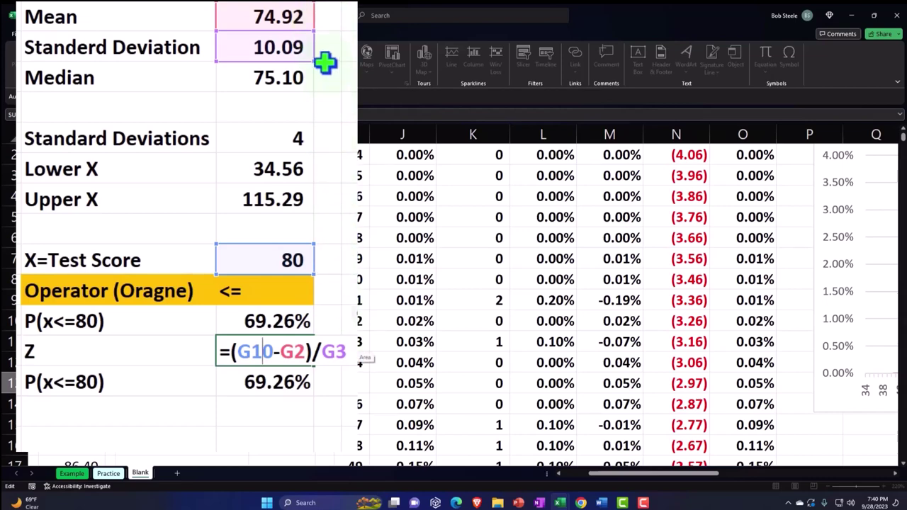
{"action": "key", "text": "Return"}
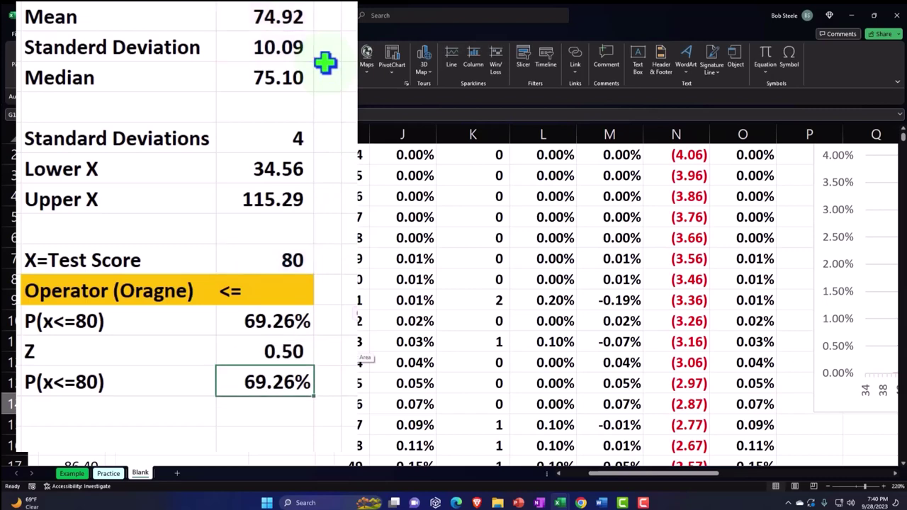
{"action": "key", "text": "Up"}
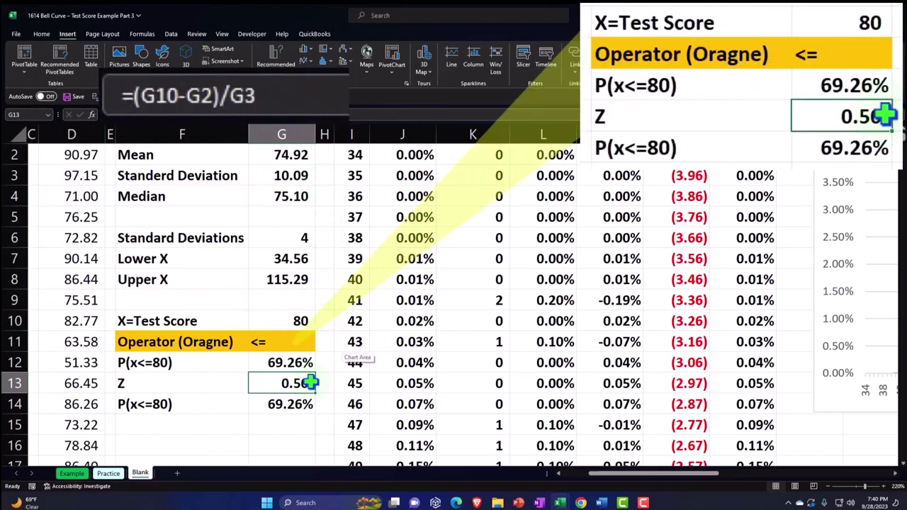
{"action": "left_click", "coordinate": [305, 404]}
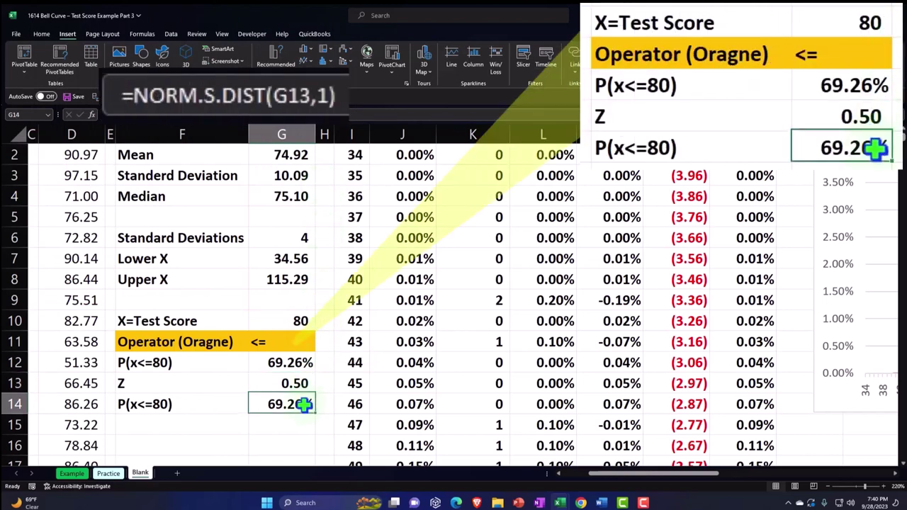
{"action": "double_click", "coordinate": [305, 404]}
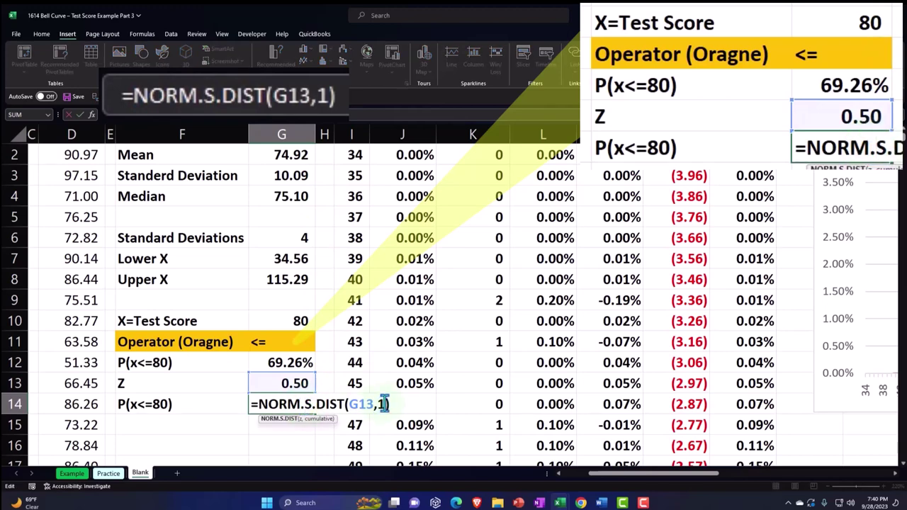
{"action": "key", "text": "Return"}
{"action": "double_click", "coordinate": [305, 404]}
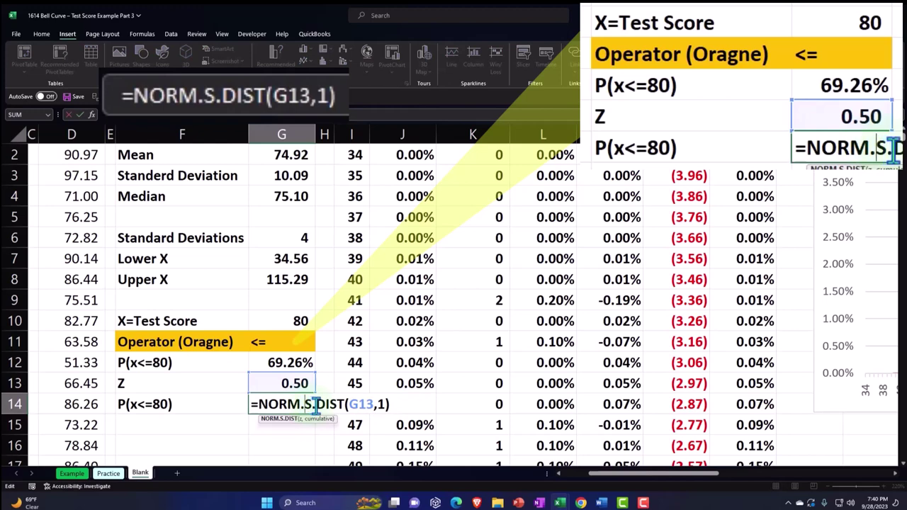
{"action": "key", "text": "Return"}
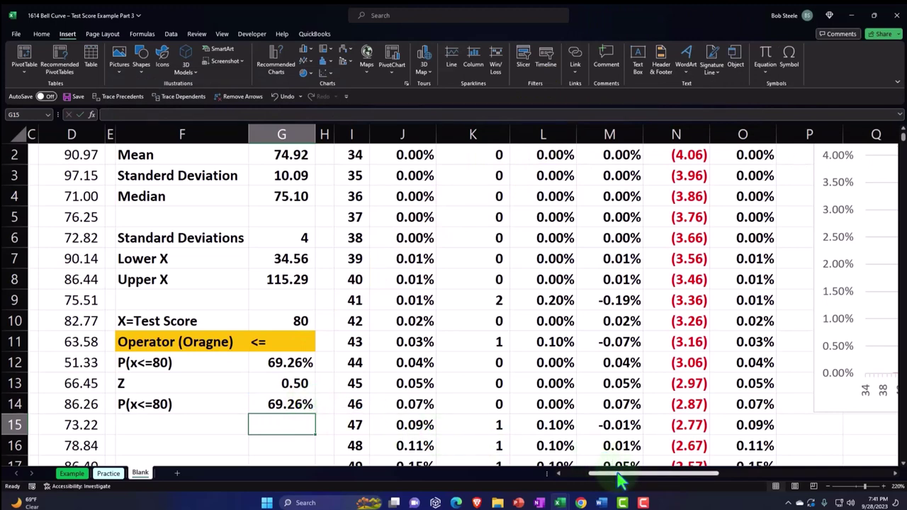
Step: Select the orange P(x<=80) series, check O1's label, and view O2's =IF(I2<=$G$10,J2,"") formula
{"action": "left_click_drag", "start_coordinate": [618, 480], "coordinate": [658, 478]}
{"action": "left_click", "coordinate": [717, 327]}
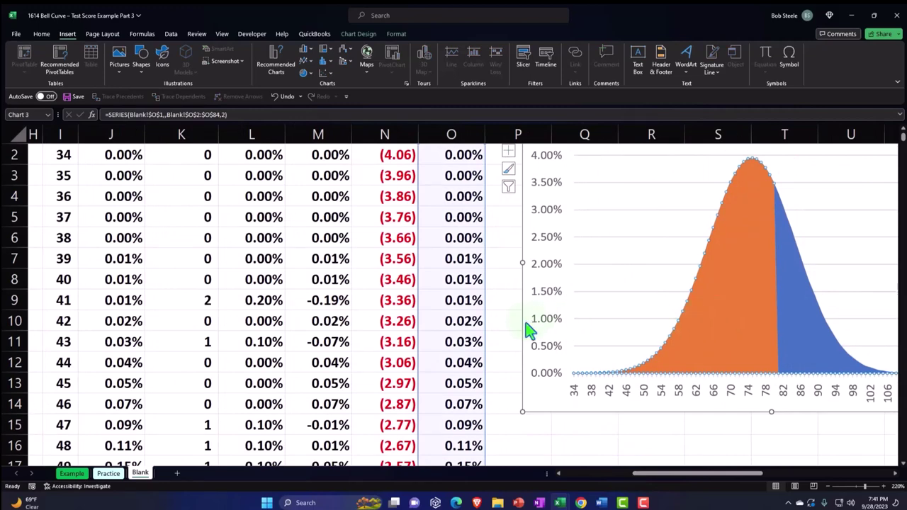
{"action": "scroll", "coordinate": [528, 328], "scroll_direction": "up", "scroll_amount": 1}
{"action": "left_click", "coordinate": [481, 44]}
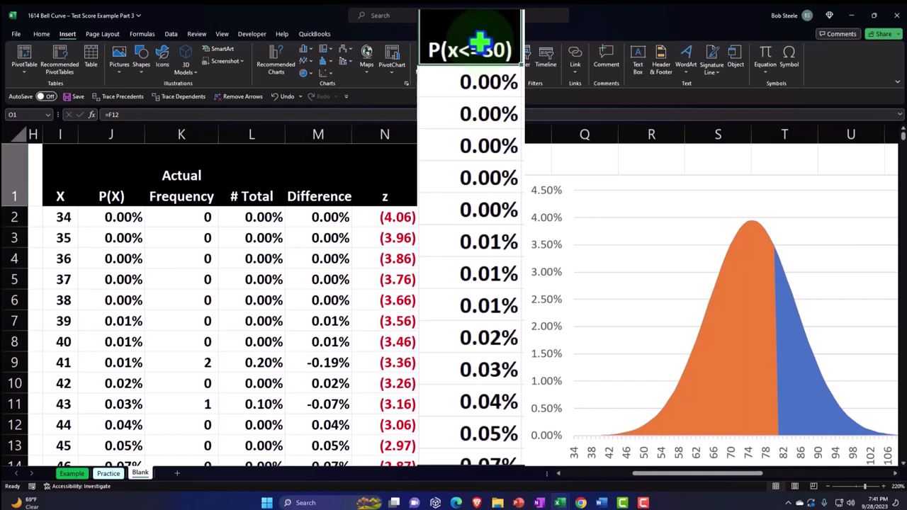
{"action": "left_click", "coordinate": [752, 297]}
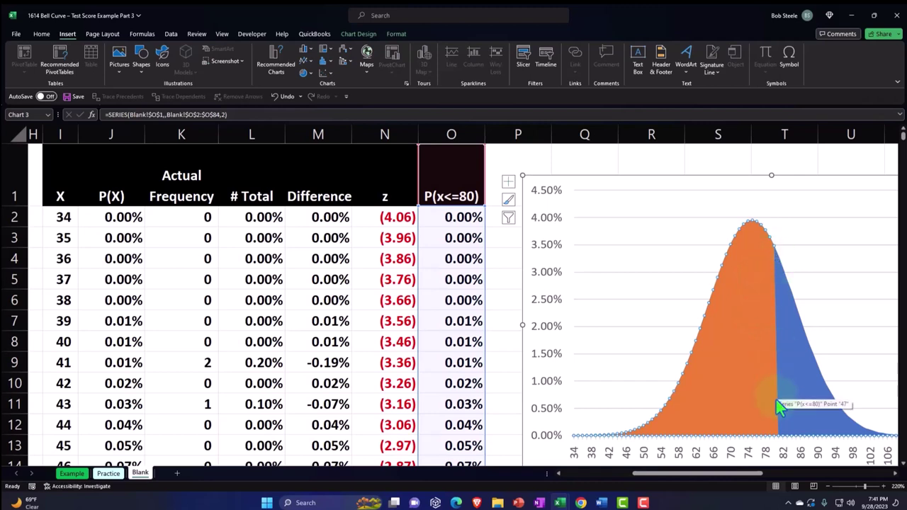
{"action": "double_click", "coordinate": [463, 218]}
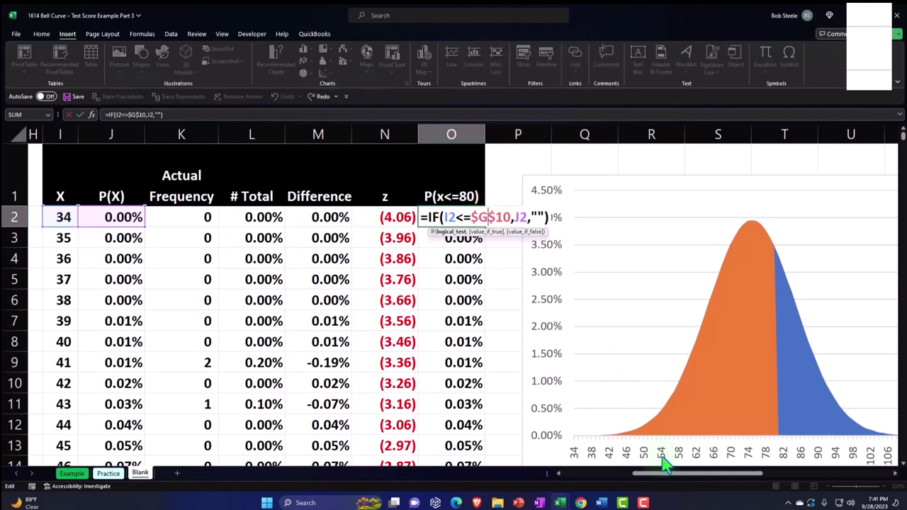
{"action": "left_click_drag", "start_coordinate": [669, 473], "coordinate": [637, 475]}
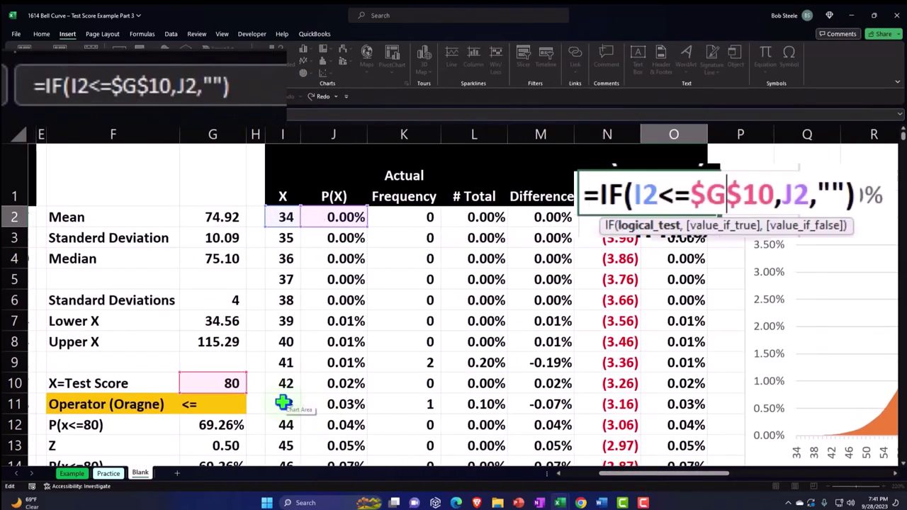
{"action": "left_click", "coordinate": [742, 217]}
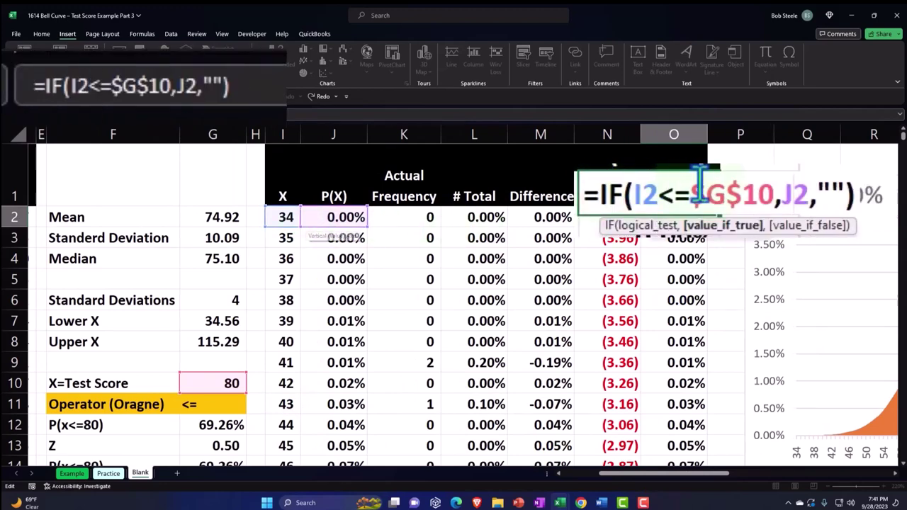
{"action": "left_click", "coordinate": [831, 186]}
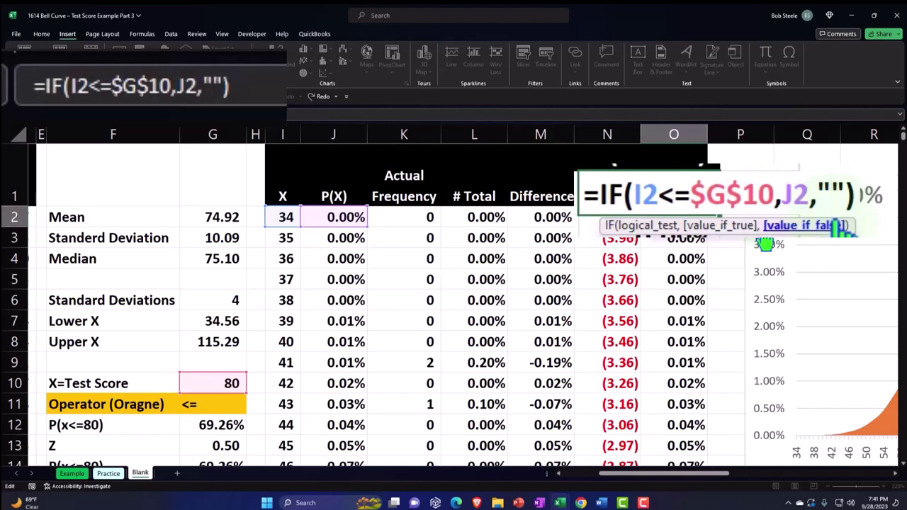
{"action": "key", "text": "Return"}
{"action": "scroll", "coordinate": [739, 128], "scroll_direction": "down", "scroll_amount": 15}
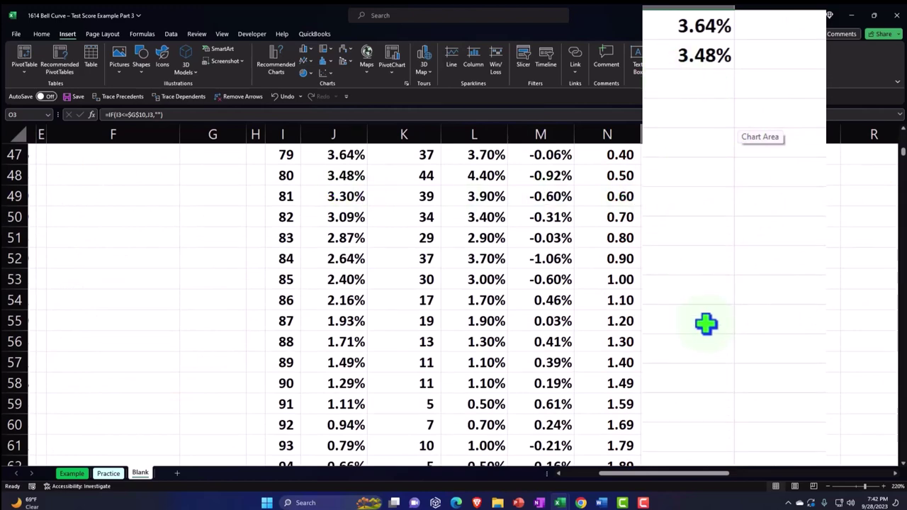
{"action": "scroll", "coordinate": [706, 324], "scroll_direction": "up", "scroll_amount": 15}
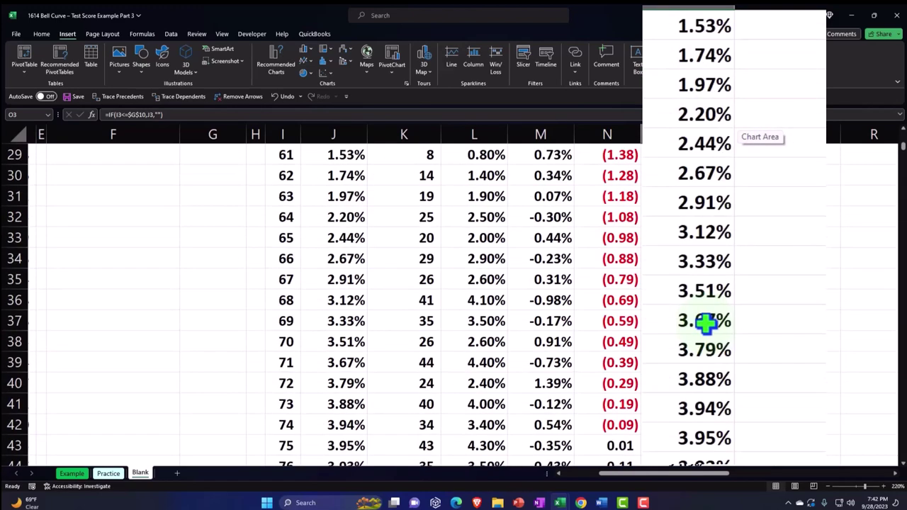
{"action": "left_click_drag", "start_coordinate": [695, 482], "coordinate": [750, 482]}
{"action": "left_click", "coordinate": [597, 347]}
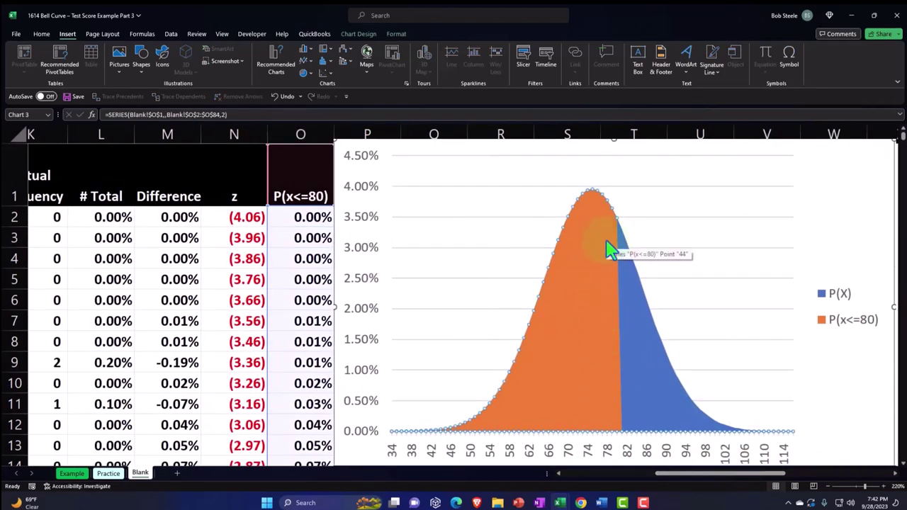
{"action": "left_click", "coordinate": [649, 321]}
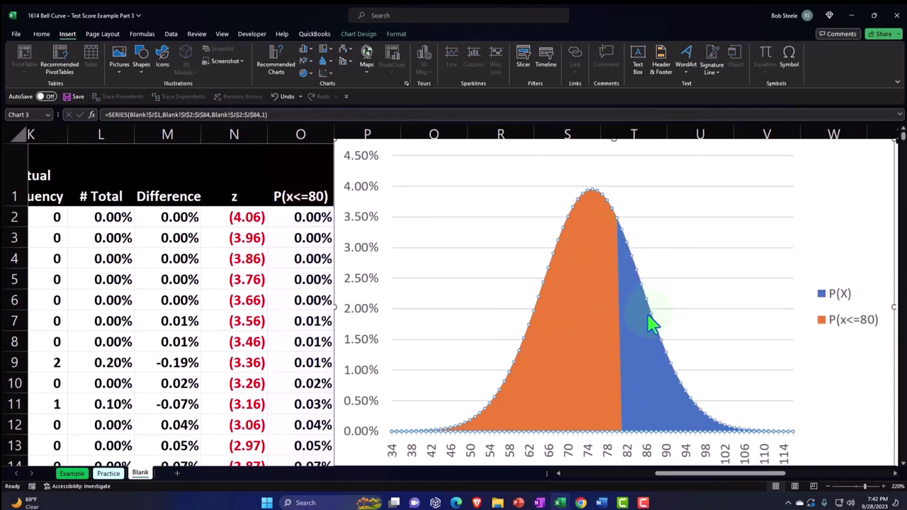
{"action": "left_click", "coordinate": [604, 325]}
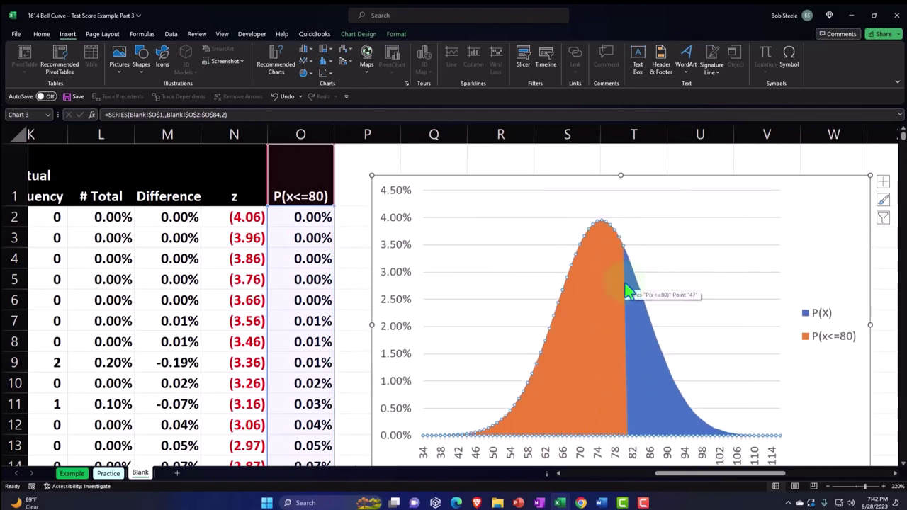
{"action": "left_click", "coordinate": [320, 187]}
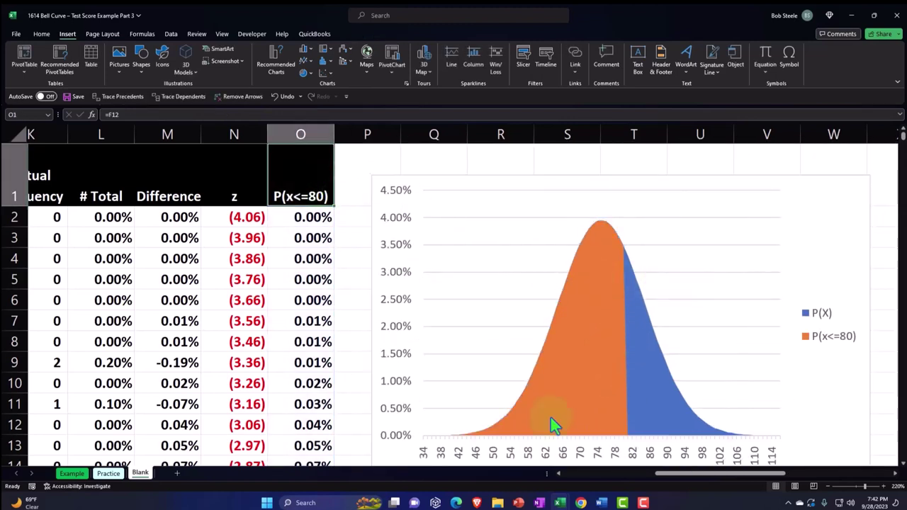
{"action": "left_click_drag", "start_coordinate": [670, 484], "coordinate": [577, 482]}
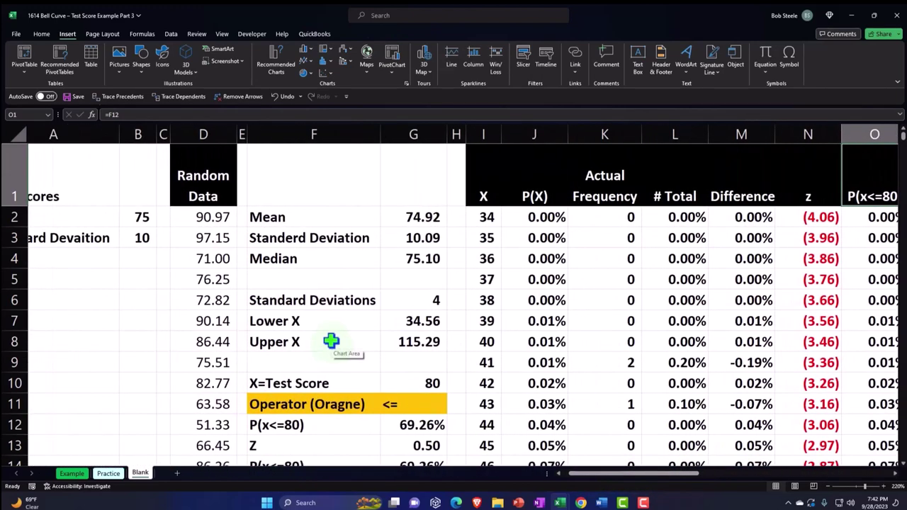
Step: Enter the label Operator in F16 with a > sign in G16
{"action": "scroll", "coordinate": [331, 344], "scroll_direction": "down", "scroll_amount": 3}
{"action": "left_click", "coordinate": [180, 352]}
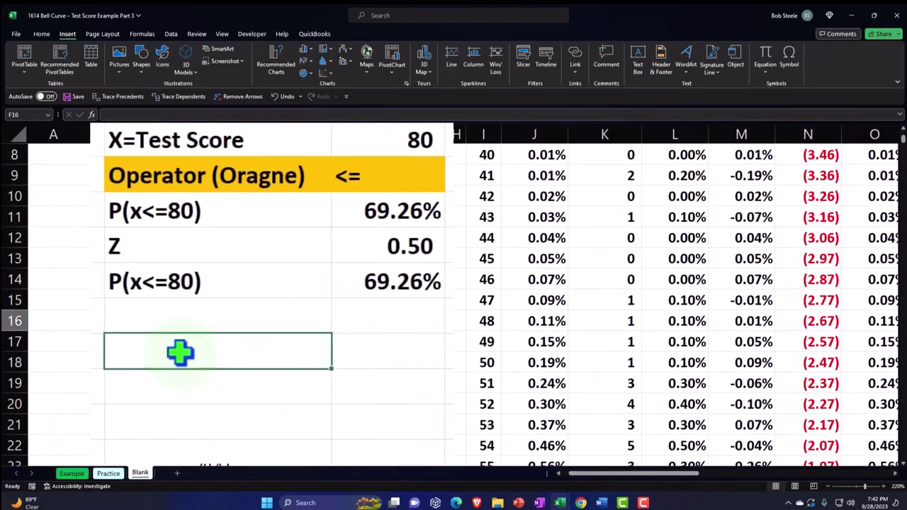
{"action": "type", "text": "Operator"}
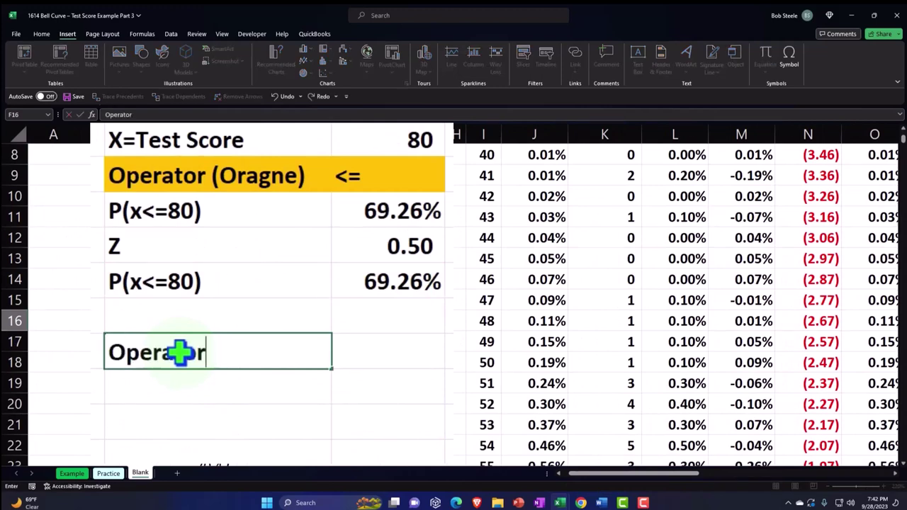
{"action": "key", "text": "Tab"}
{"action": "type", "text": ">"}
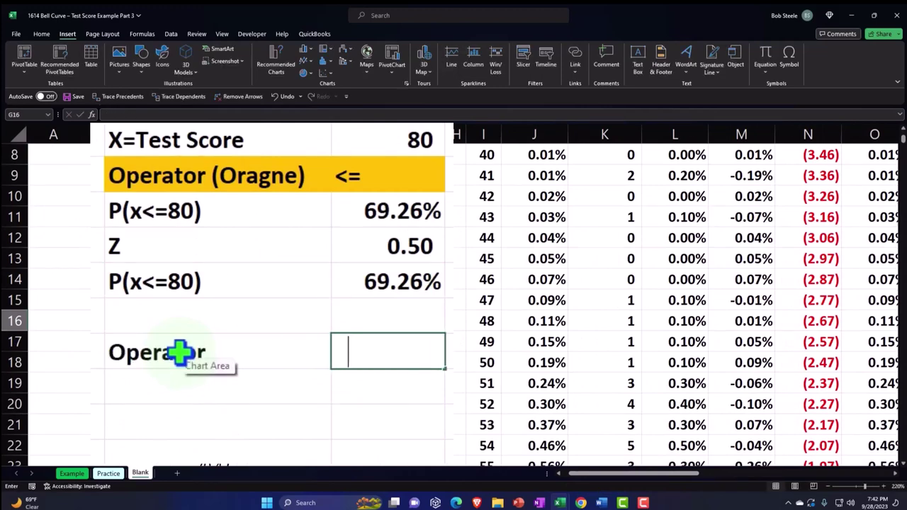
{"action": "key", "text": "Return"}
Step: Give the Operator row F16:G16 a blue fill
{"action": "left_click", "coordinate": [180, 352]}
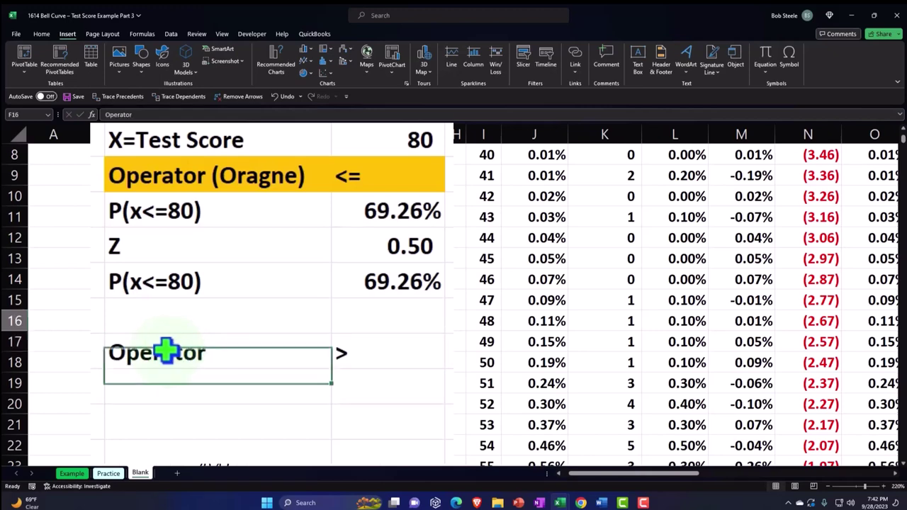
{"action": "left_click_drag", "start_coordinate": [314, 352], "coordinate": [334, 349]}
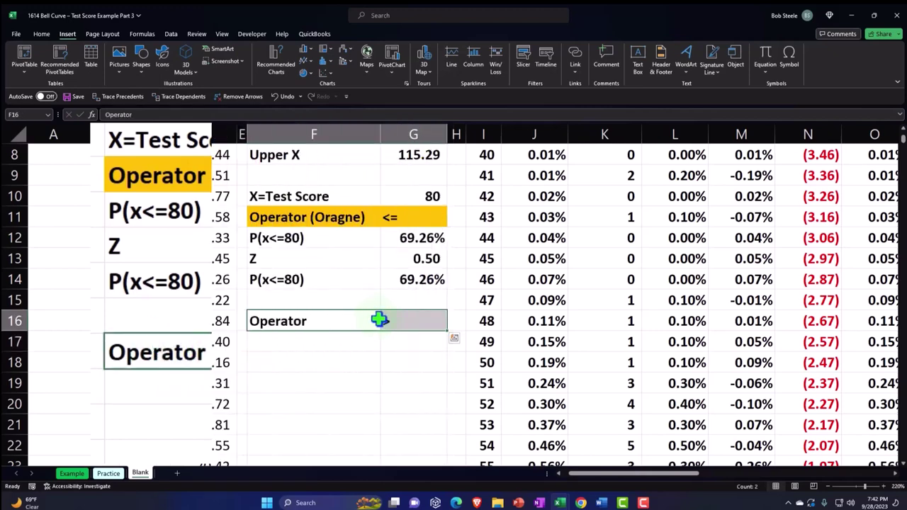
{"action": "left_click", "coordinate": [39, 33]}
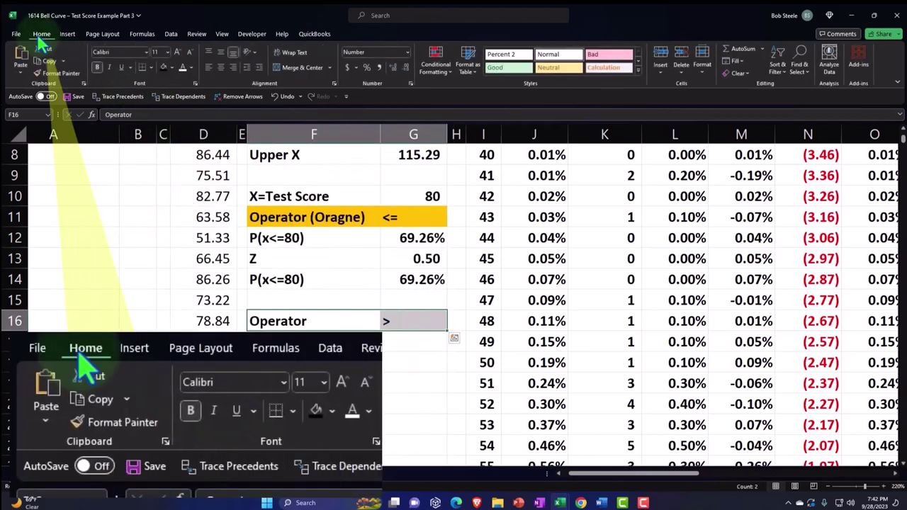
{"action": "left_click", "coordinate": [171, 68]}
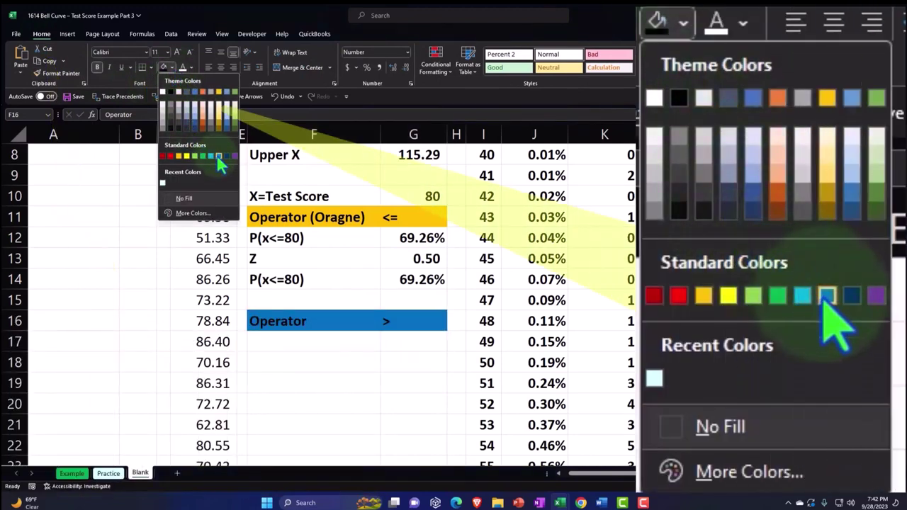
{"action": "left_click", "coordinate": [219, 156]}
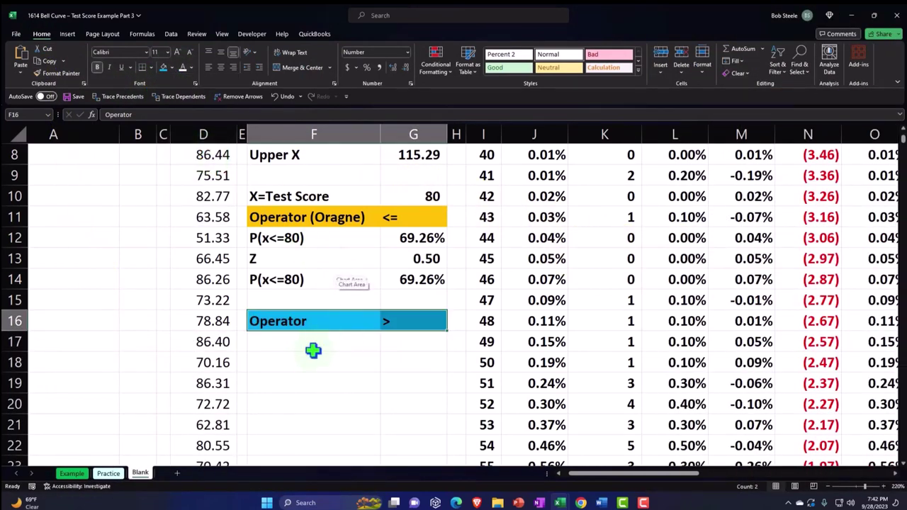
{"action": "left_click", "coordinate": [282, 343]}
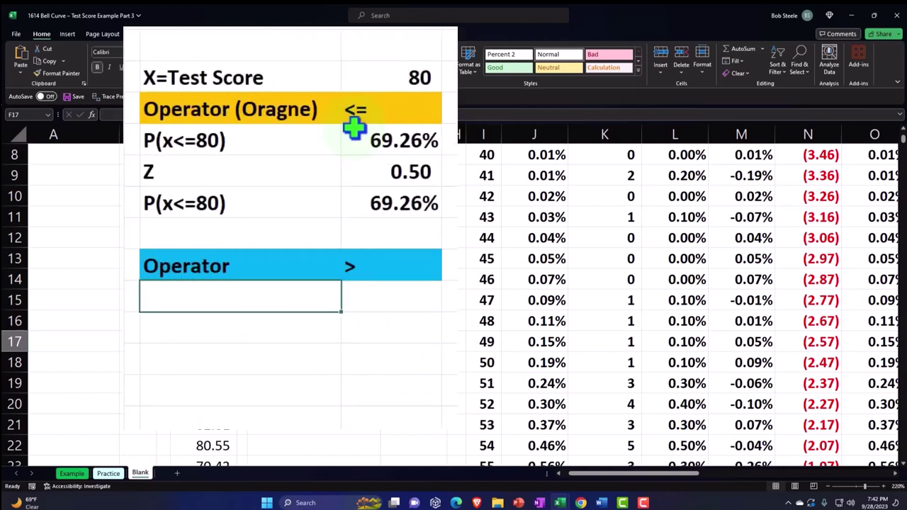
Step: Label F17 P(x>80) and enter =1-G12 beside it in G17
{"action": "scroll", "coordinate": [354, 128], "scroll_direction": "up", "scroll_amount": 1}
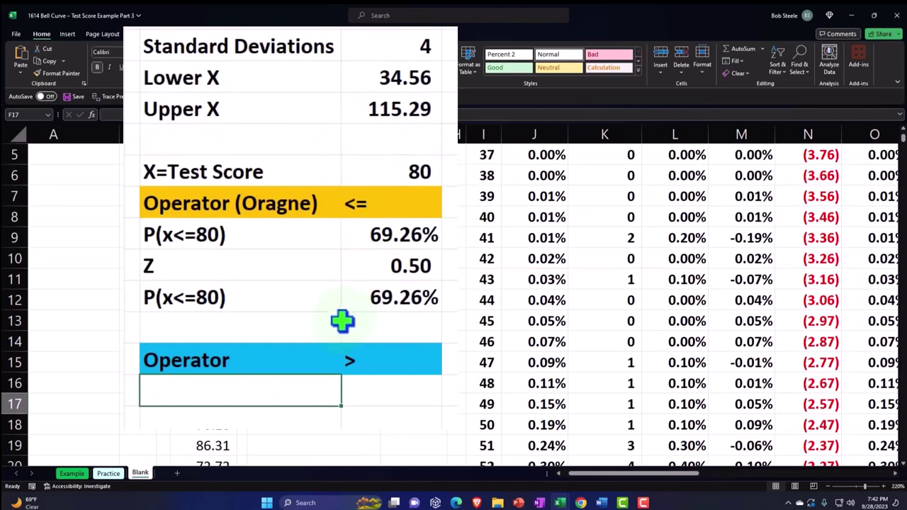
{"action": "type", "text": "P(x"}
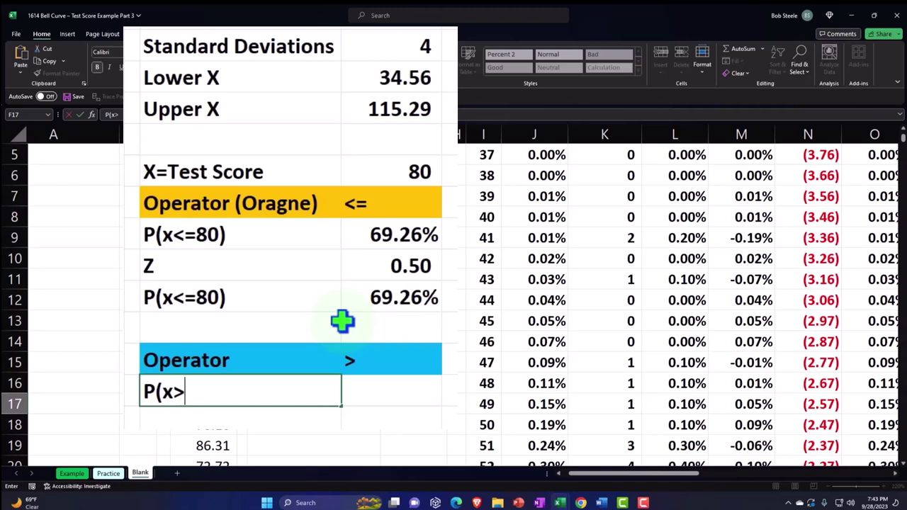
{"action": "type", "text": ">80)"}
{"action": "key", "text": "Return"}
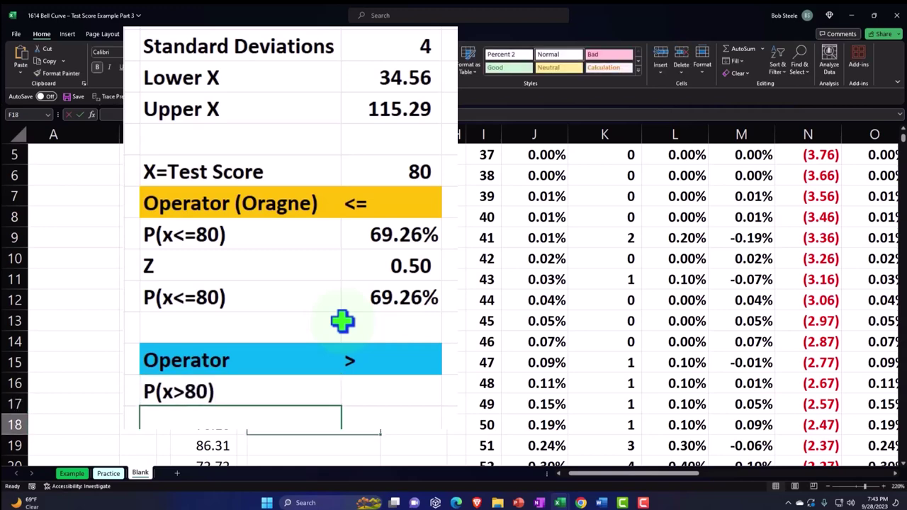
{"action": "key", "text": "Up"}
{"action": "key", "text": "Right"}
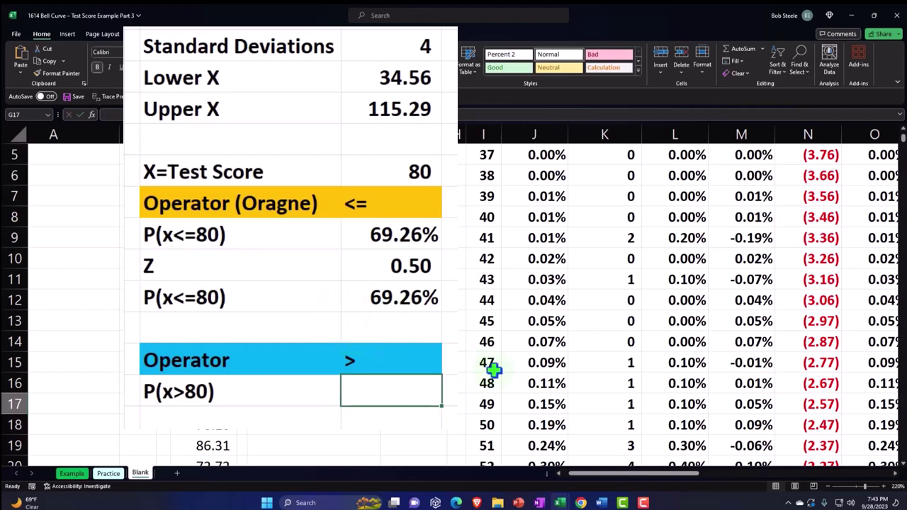
{"action": "type", "text": "="}
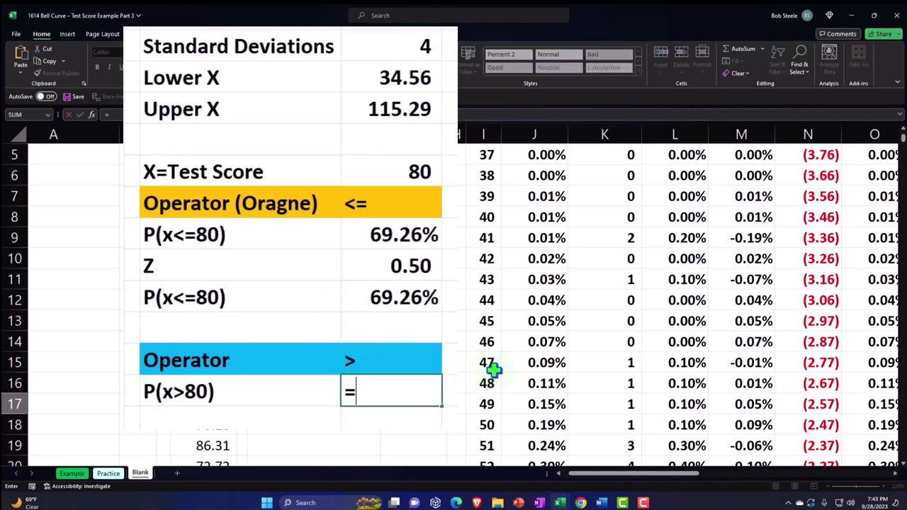
{"action": "type", "text": "1-"}
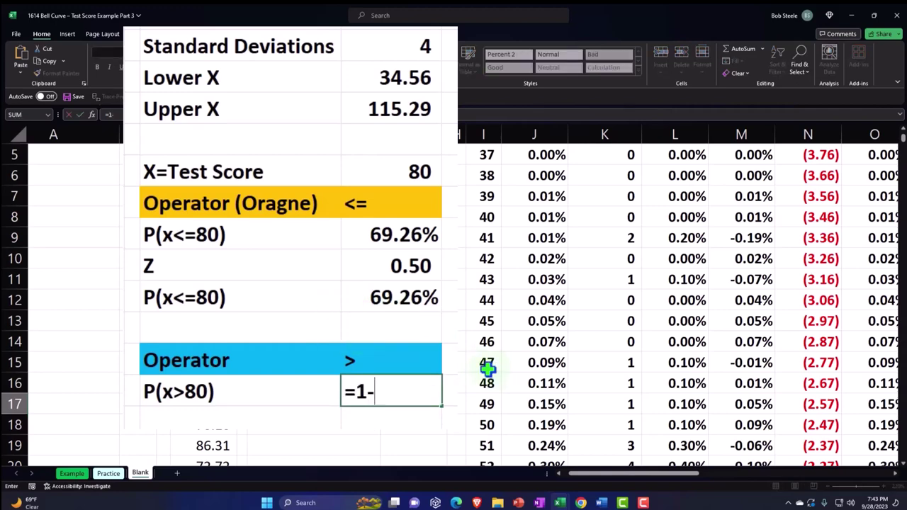
{"action": "left_click", "coordinate": [393, 240]}
{"action": "key", "text": "Return"}
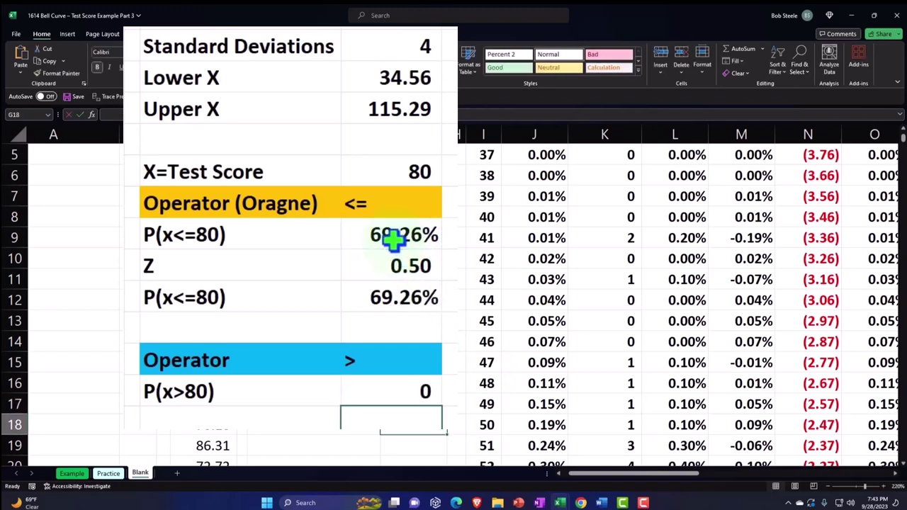
Step: Format G17 as a percentage, 30.74%, and check it totals 100% with P(x<=80)
{"action": "key", "text": "Up"}
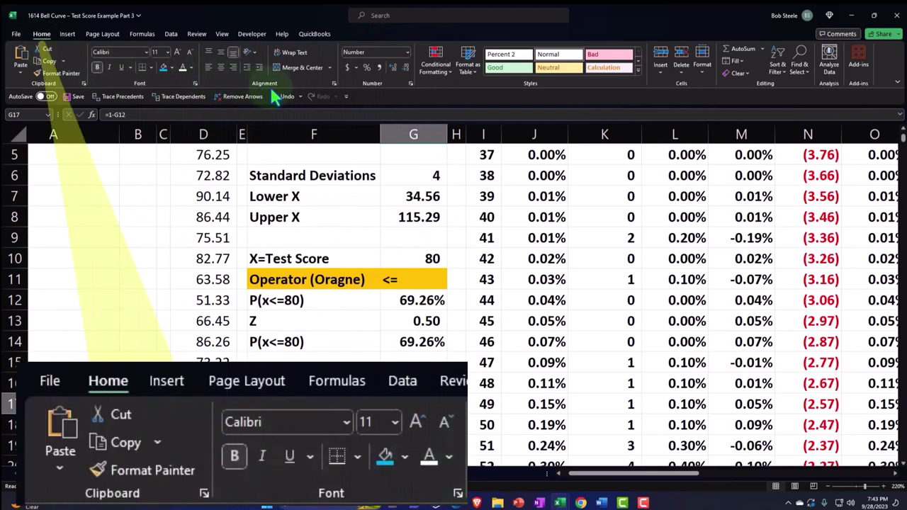
{"action": "left_click", "coordinate": [366, 67]}
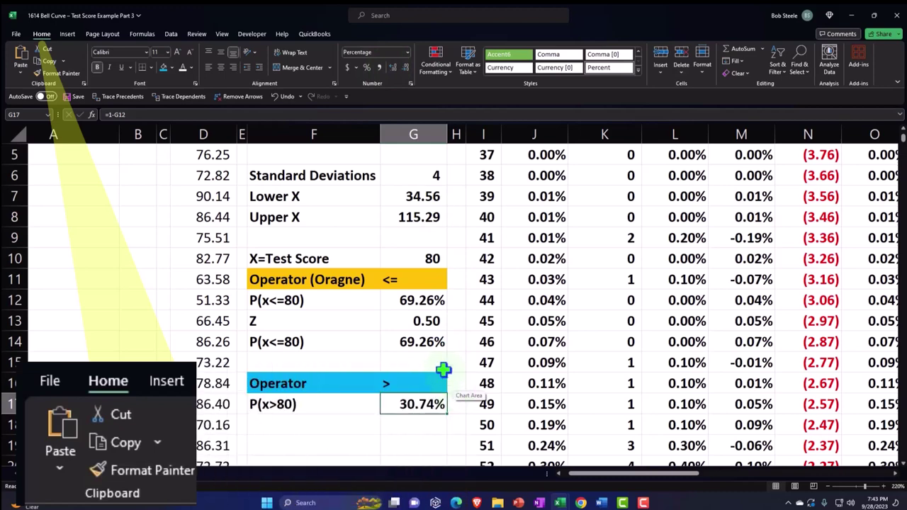
{"action": "left_click", "coordinate": [415, 300], "text": "ctrl"}
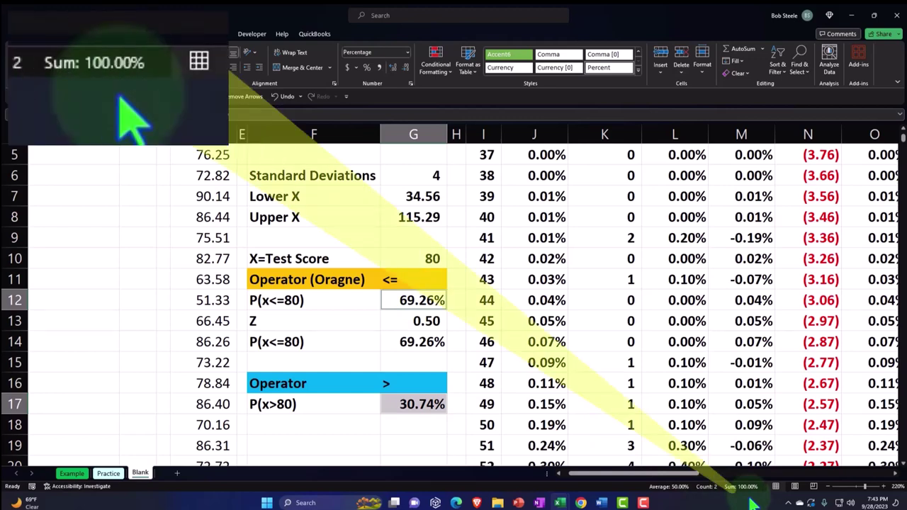
{"action": "left_click", "coordinate": [414, 300]}
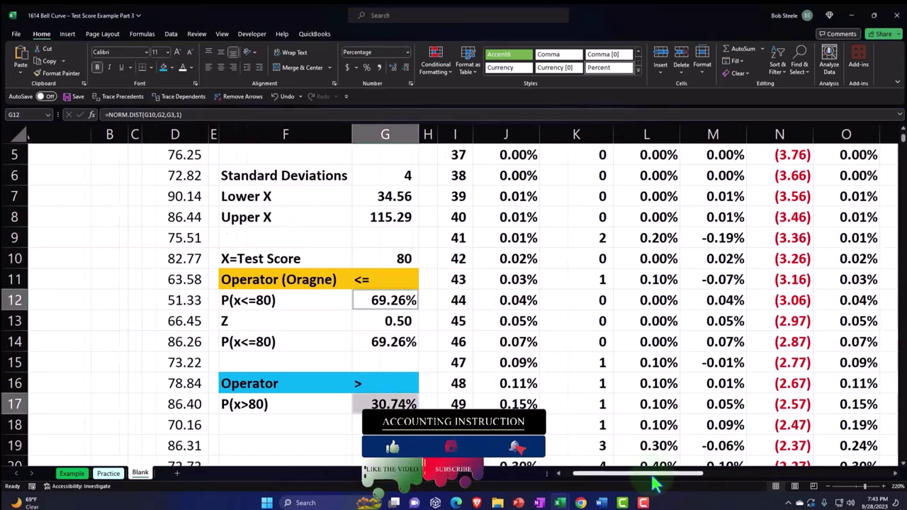
Step: Enter =F17 in F18 so a second P(x>80) label appears below the first
{"action": "left_click_drag", "start_coordinate": [644, 480], "coordinate": [745, 486]}
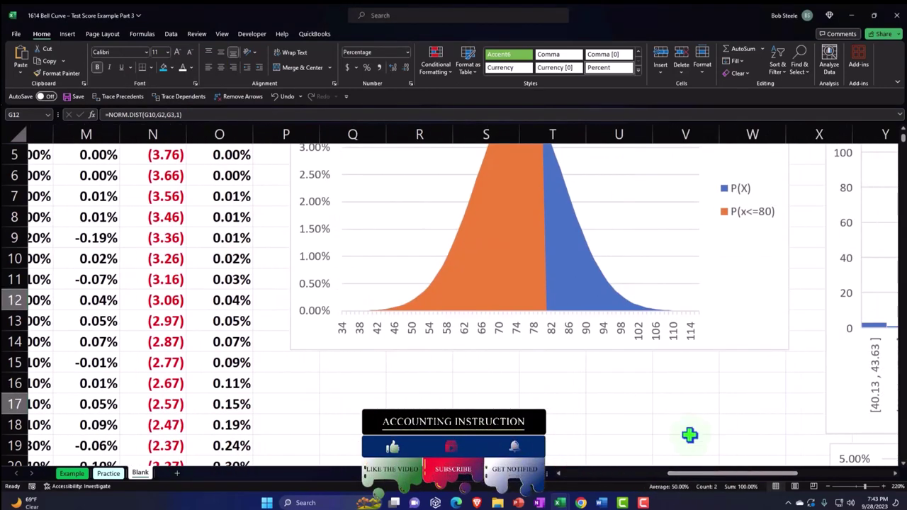
{"action": "scroll", "coordinate": [690, 435], "scroll_direction": "up", "scroll_amount": 1}
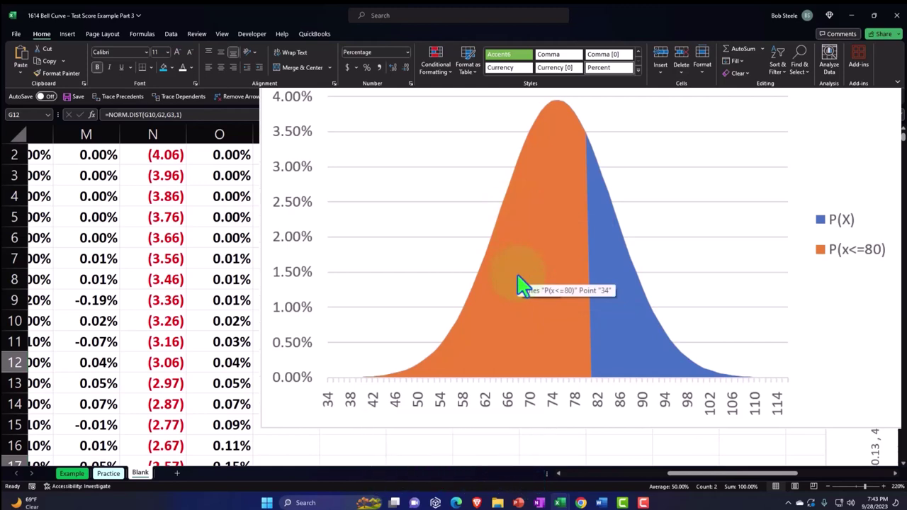
{"action": "key", "text": "ctrl+z"}
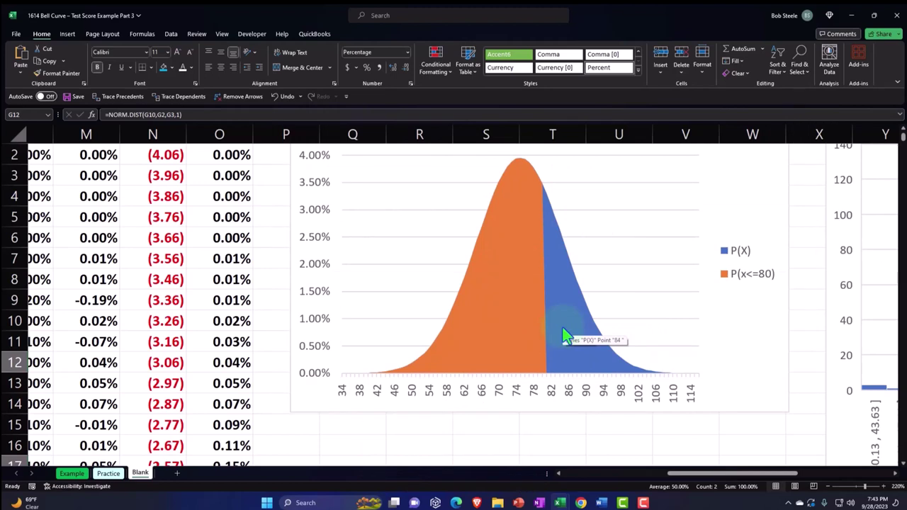
{"action": "left_click_drag", "start_coordinate": [685, 474], "coordinate": [608, 494]}
{"action": "scroll", "coordinate": [178, 356], "scroll_direction": "down", "scroll_amount": 3}
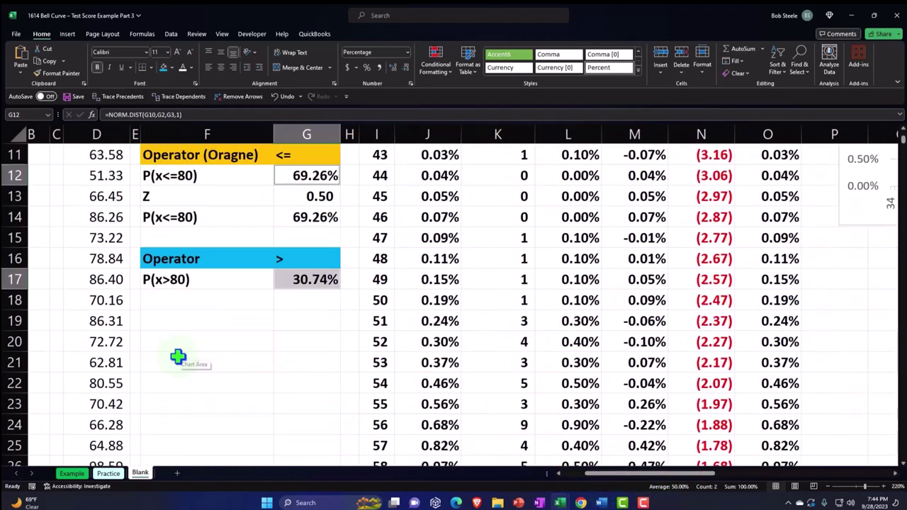
{"action": "left_click", "coordinate": [174, 300]}
{"action": "scroll", "coordinate": [201, 364], "scroll_direction": "up", "scroll_amount": 1}
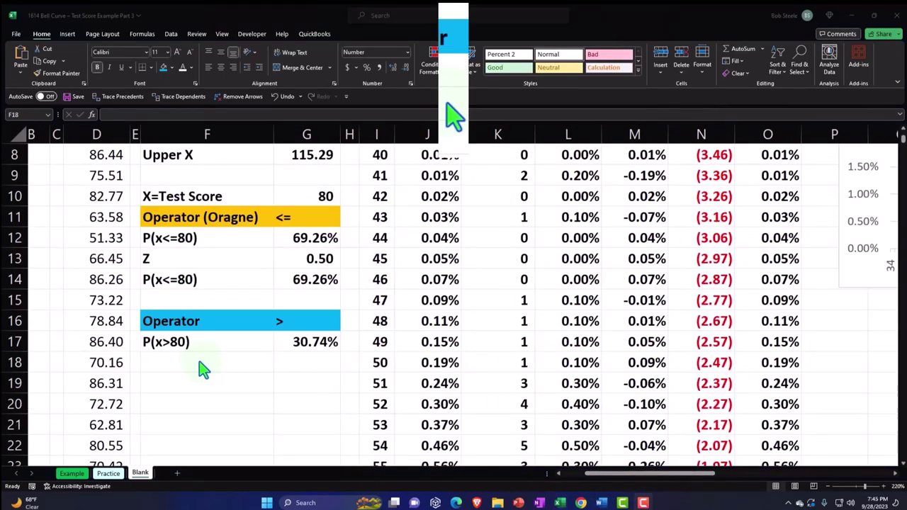
{"action": "type", "text": "="}
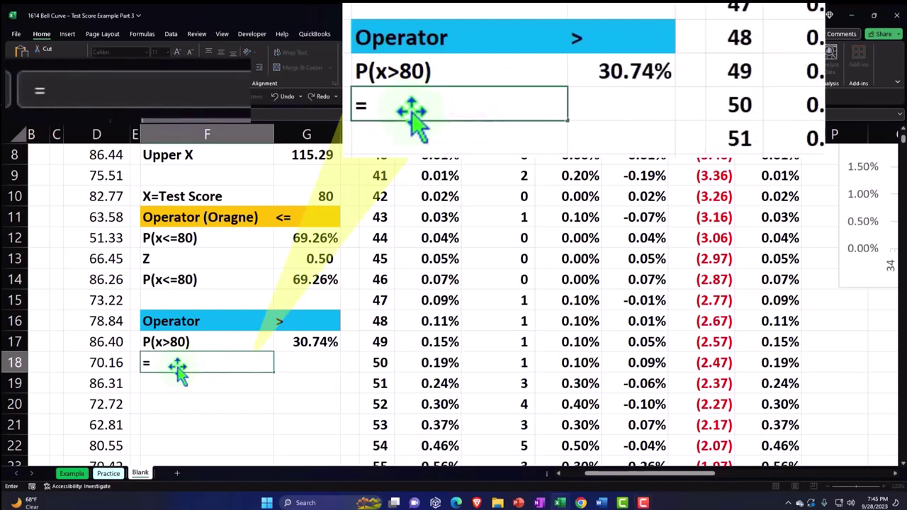
{"action": "key", "text": "Up"}
{"action": "key", "text": "Return"}
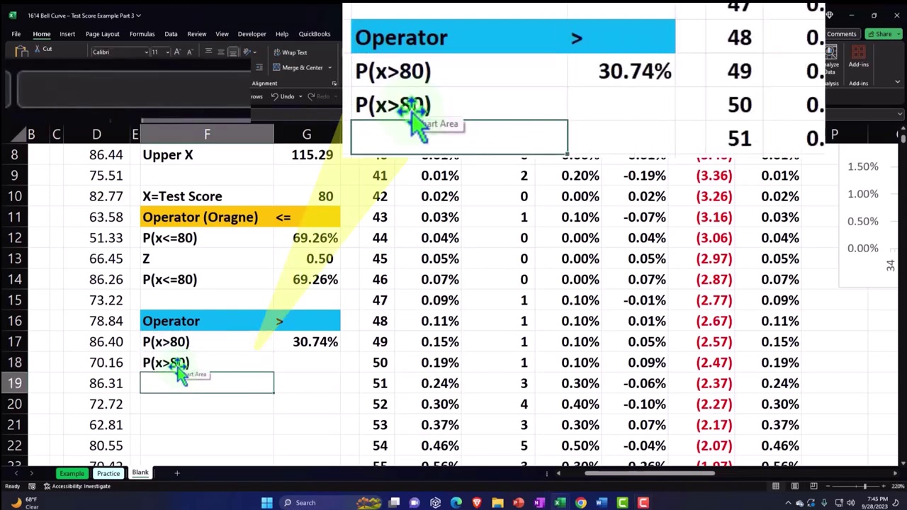
{"action": "left_click", "coordinate": [292, 365]}
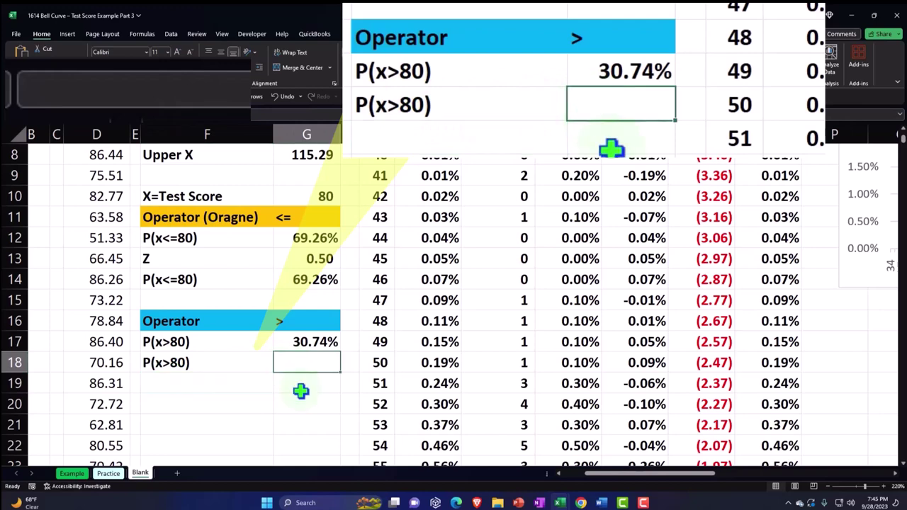
Step: Start G18's formula as =1-NORM.DIST(G10+.000000001, using test score 80 in G10 as x
{"action": "type", "text": "="}
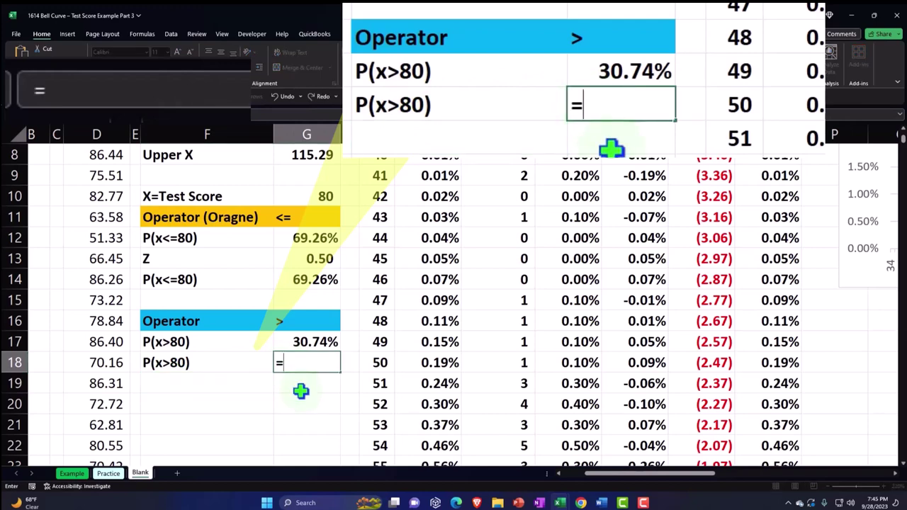
{"action": "type", "text": "-"}
{"action": "type", "text": "1"}
{"action": "type", "text": "-"}
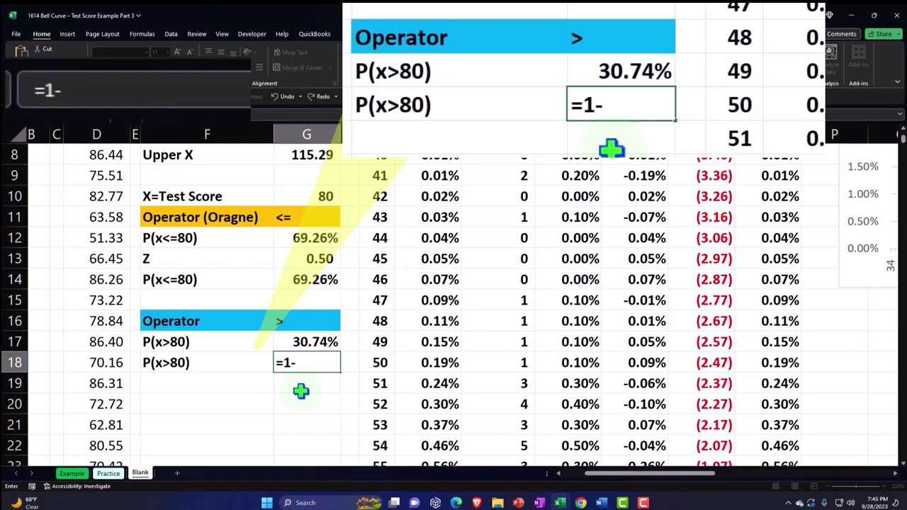
{"action": "type", "text": "nor"}
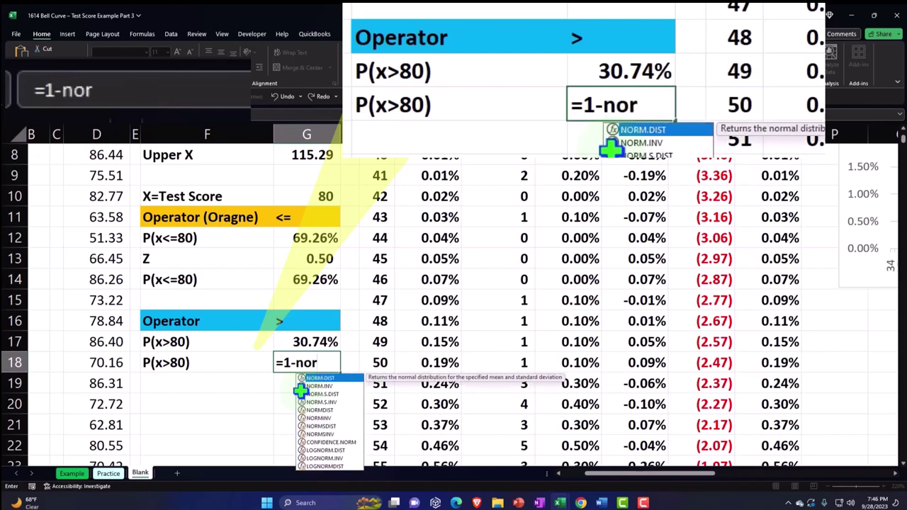
{"action": "key", "text": "Tab"}
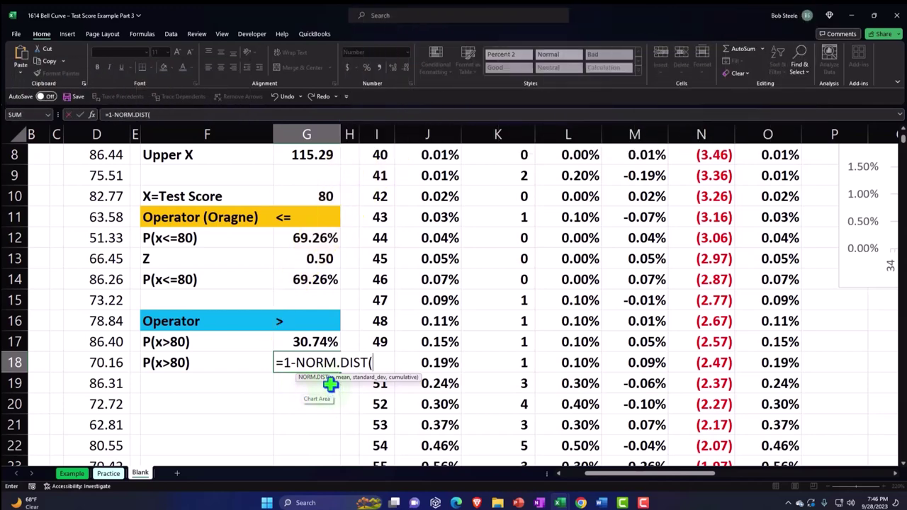
{"action": "left_click", "coordinate": [322, 197]}
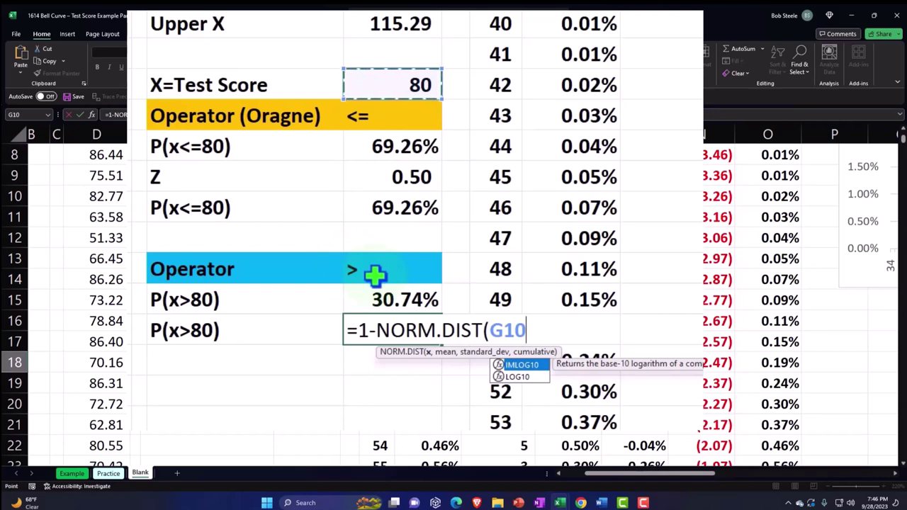
{"action": "type", "text": "-"}
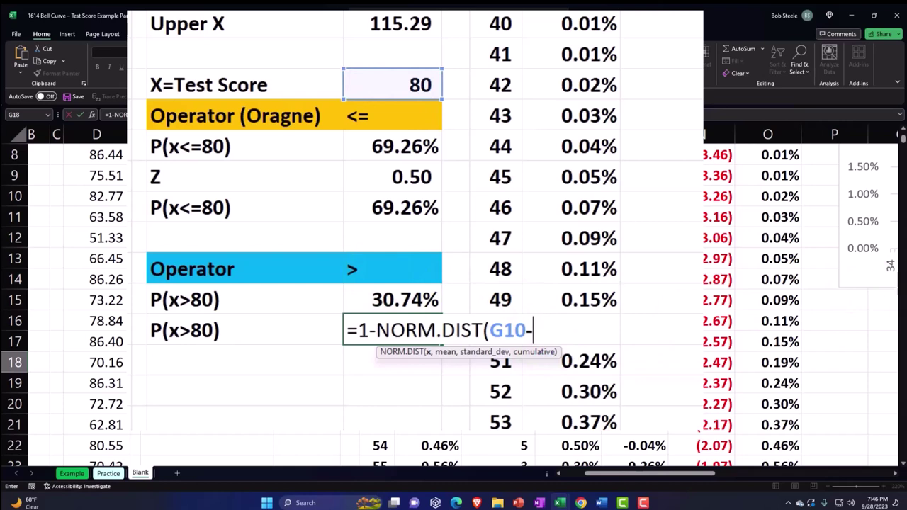
{"action": "key", "text": "BackSpace"}
{"action": "type", "text": "+"}
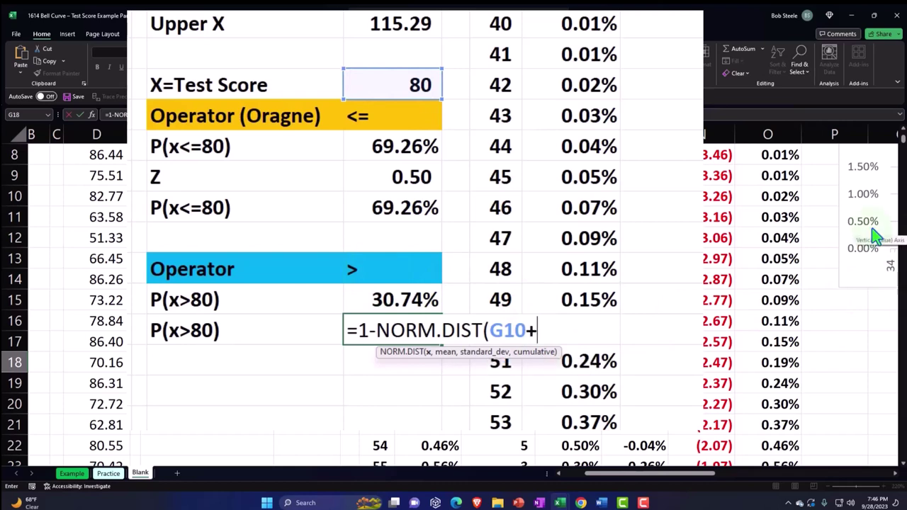
{"action": "type", "text": ".0000000"}
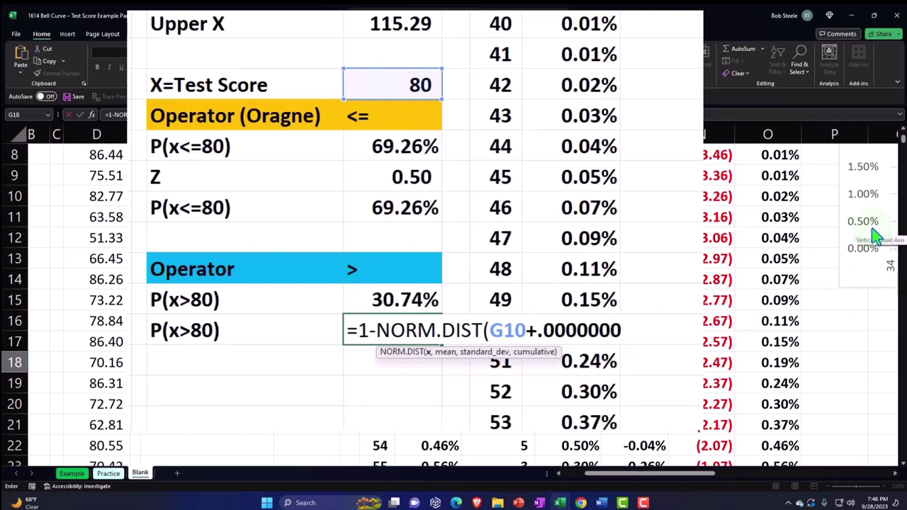
{"action": "type", "text": "01,"}
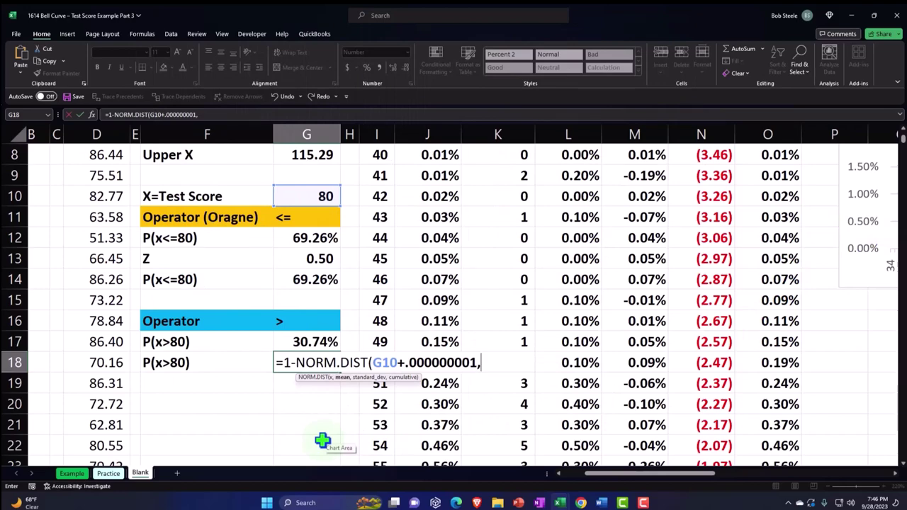
Step: Finish G18 as =1-NORM.DIST(G10+0.000000001,G2,G3,1) with mean G2, standard deviation G3, cumulative 1
{"action": "scroll", "coordinate": [323, 441], "scroll_direction": "up", "scroll_amount": 1}
{"action": "scroll", "coordinate": [319, 322], "scroll_direction": "up", "scroll_amount": 2}
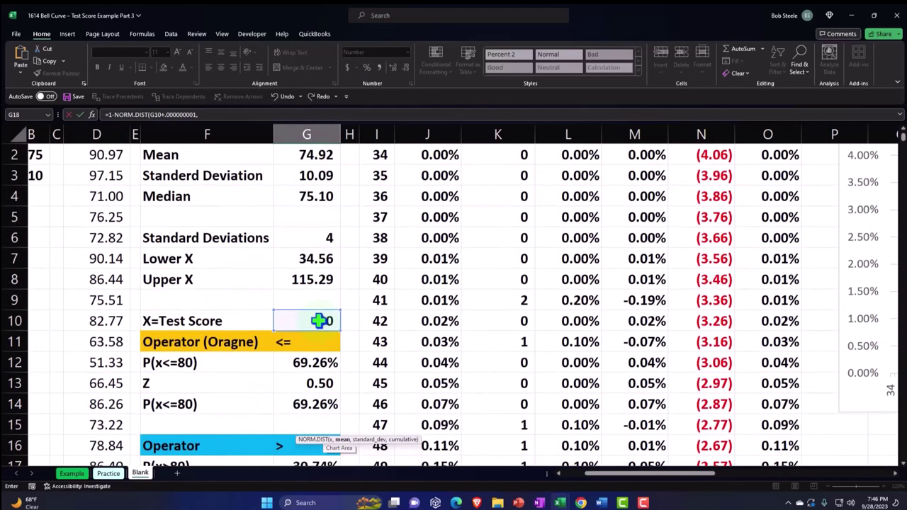
{"action": "left_click", "coordinate": [312, 217]}
{"action": "scroll", "coordinate": [336, 280], "scroll_direction": "down", "scroll_amount": 2}
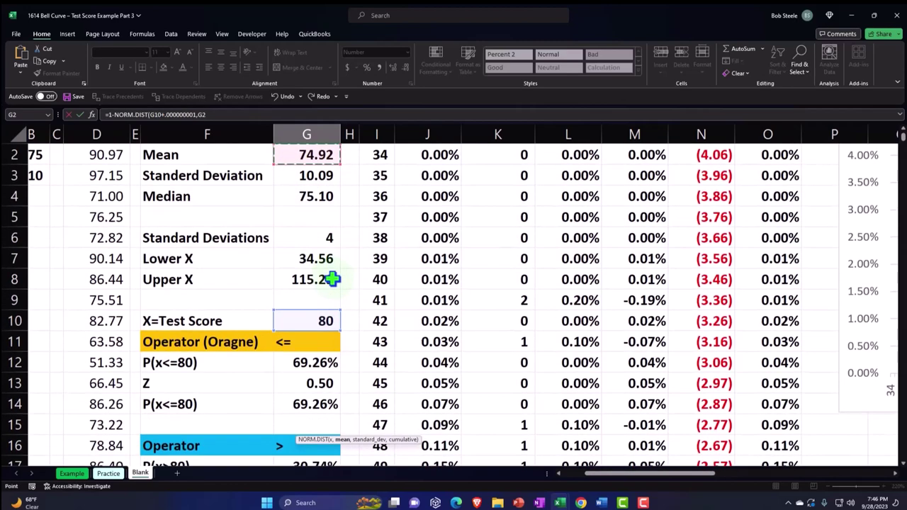
{"action": "scroll", "coordinate": [332, 278], "scroll_direction": "down", "scroll_amount": 1}
{"action": "type", "text": ","}
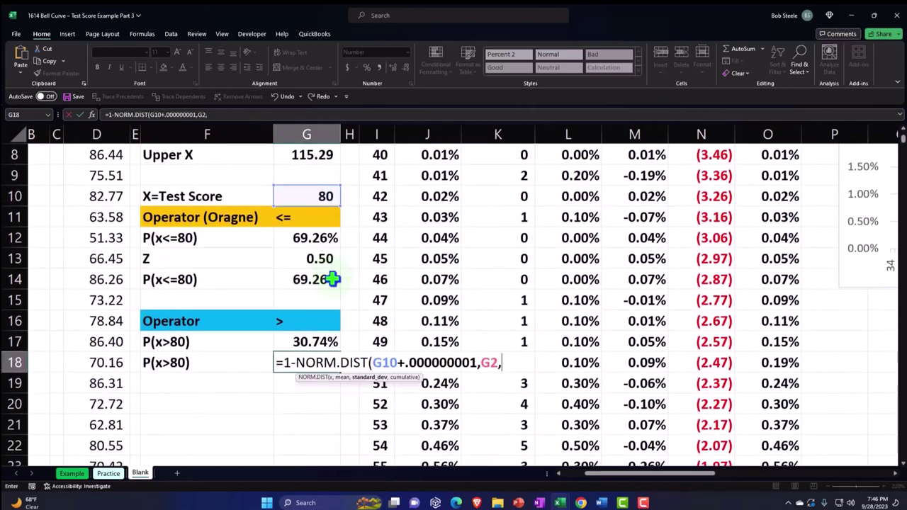
{"action": "scroll", "coordinate": [333, 276], "scroll_direction": "up", "scroll_amount": 3}
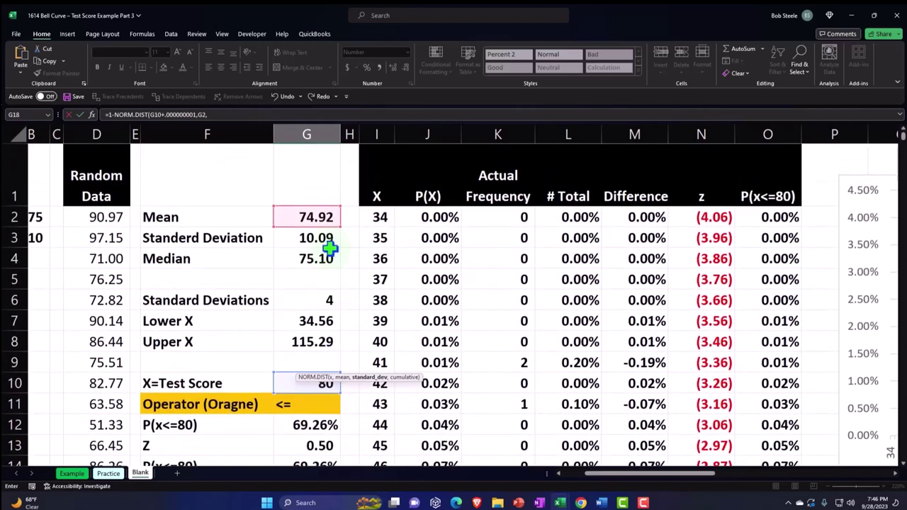
{"action": "left_click", "coordinate": [330, 247]}
{"action": "scroll", "coordinate": [392, 133], "scroll_direction": "down", "scroll_amount": 3}
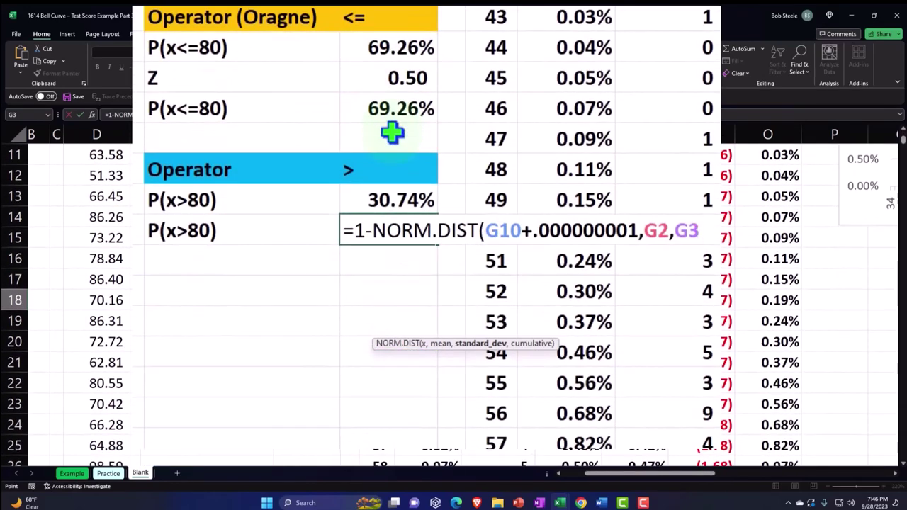
{"action": "type", "text": ","}
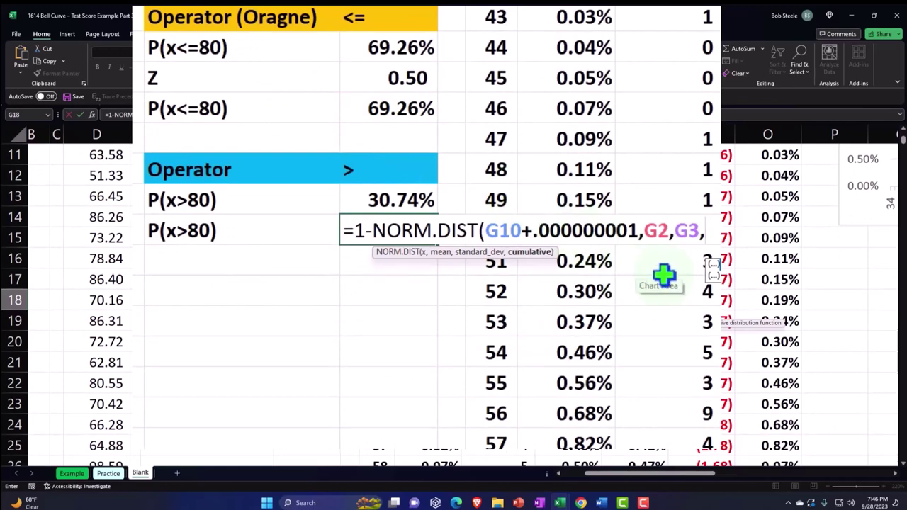
{"action": "type", "text": "1"}
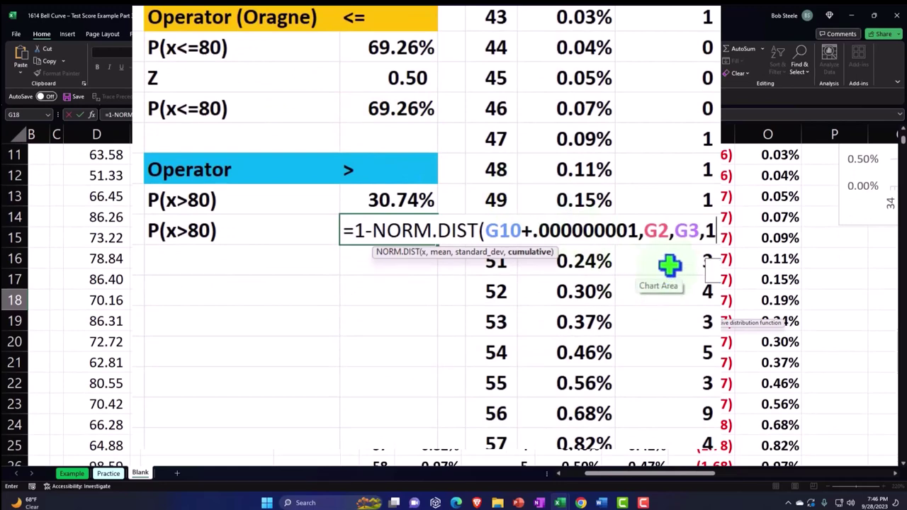
{"action": "type", "text": ")"}
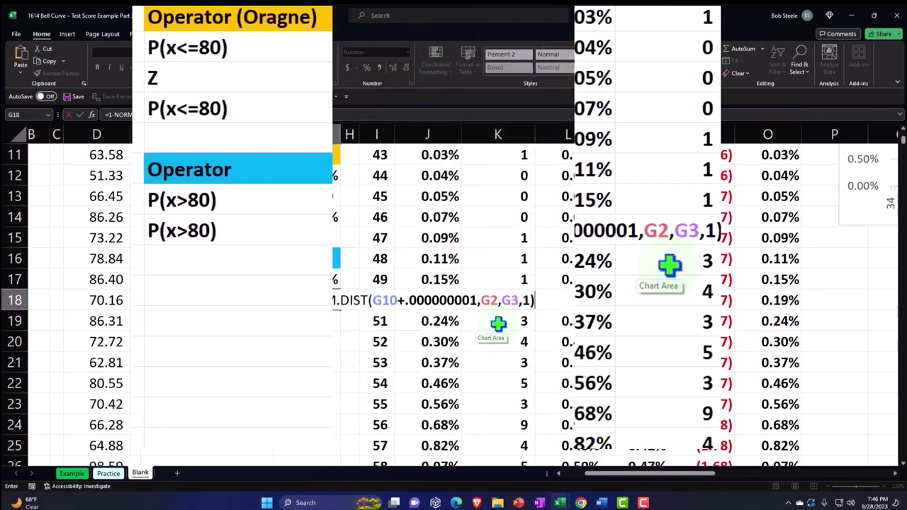
{"action": "key", "text": "Return"}
{"action": "left_click", "coordinate": [297, 294]}
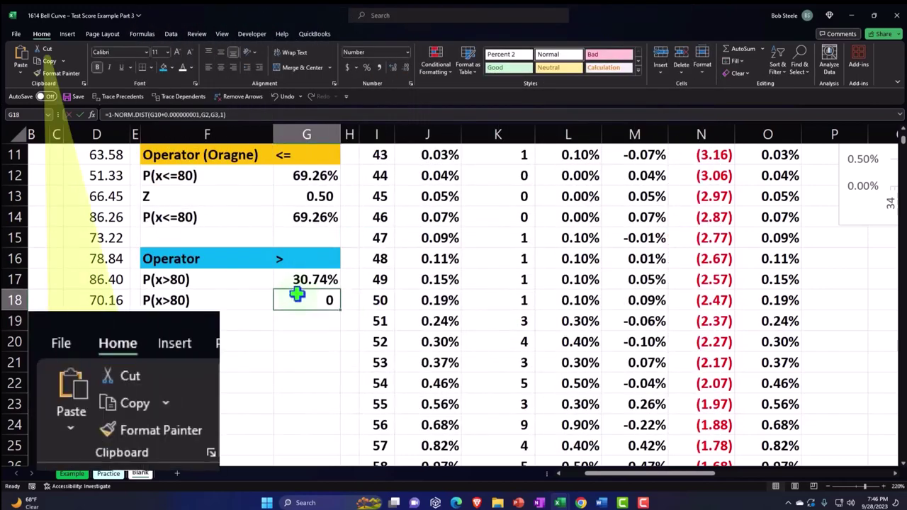
Step: Format G18 as a percentage with two decimals, showing 30.74%
{"action": "left_click", "coordinate": [366, 68]}
{"action": "left_click", "coordinate": [393, 67]}
{"action": "left_click", "coordinate": [392, 63]}
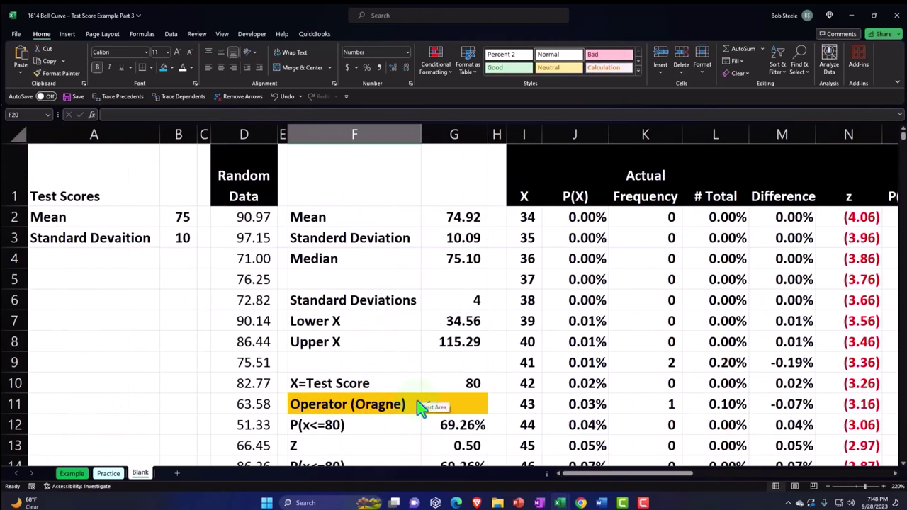
Step: Select the test score in G10 and scroll around to review the bell-curve chart
{"action": "scroll", "coordinate": [418, 404], "scroll_direction": "down", "scroll_amount": 2}
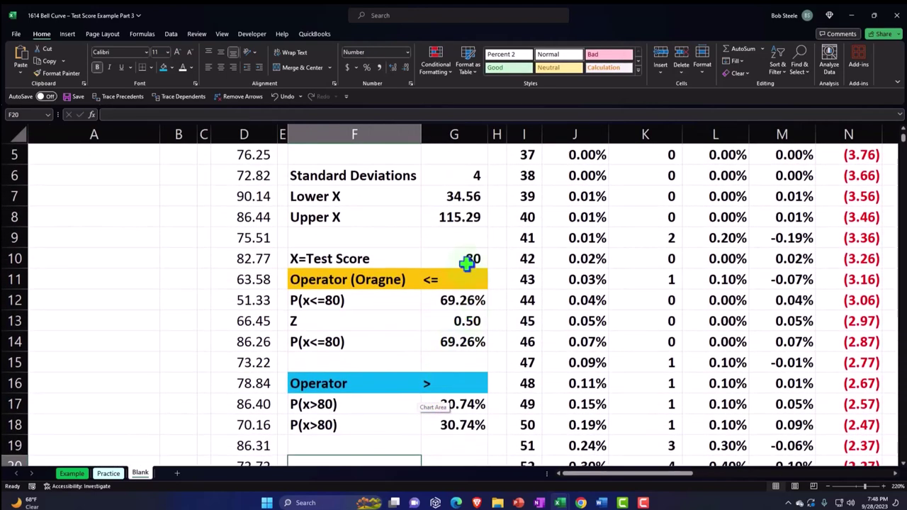
{"action": "left_click", "coordinate": [466, 260]}
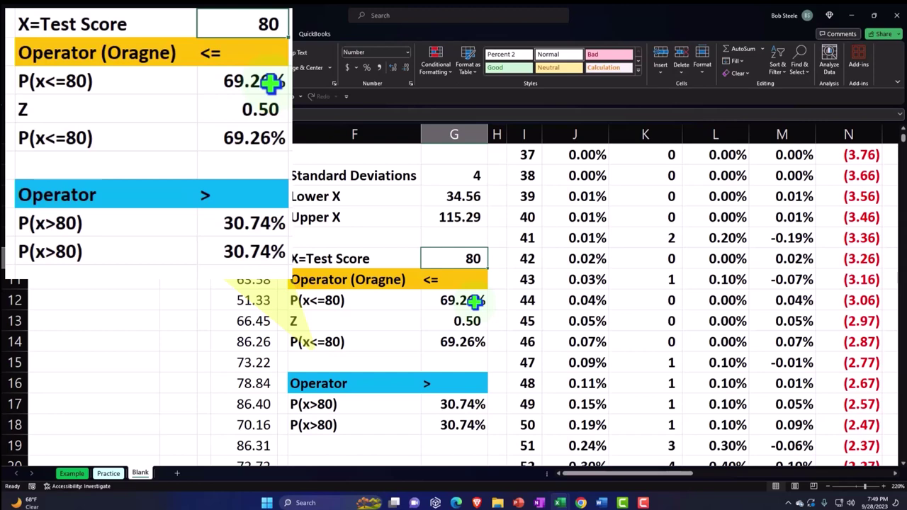
{"action": "left_click_drag", "start_coordinate": [611, 473], "coordinate": [705, 492]}
{"action": "scroll", "coordinate": [679, 414], "scroll_direction": "up", "scroll_amount": 2}
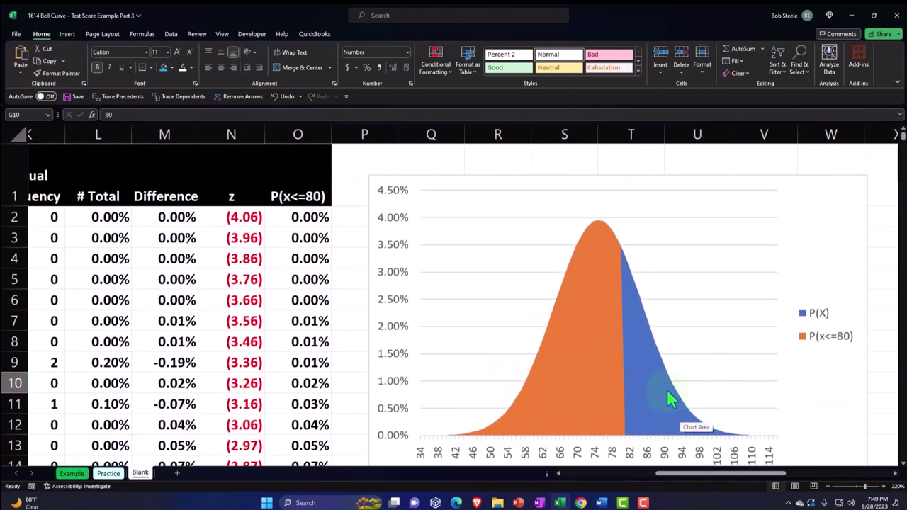
{"action": "left_click_drag", "start_coordinate": [689, 482], "coordinate": [599, 489]}
{"action": "scroll", "coordinate": [255, 321], "scroll_direction": "down", "scroll_amount": 1}
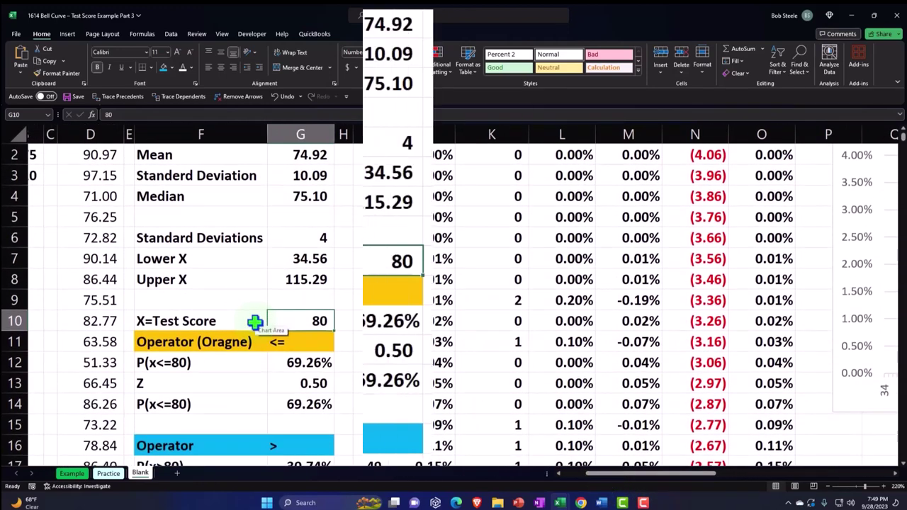
{"action": "scroll", "coordinate": [255, 321], "scroll_direction": "down", "scroll_amount": 1}
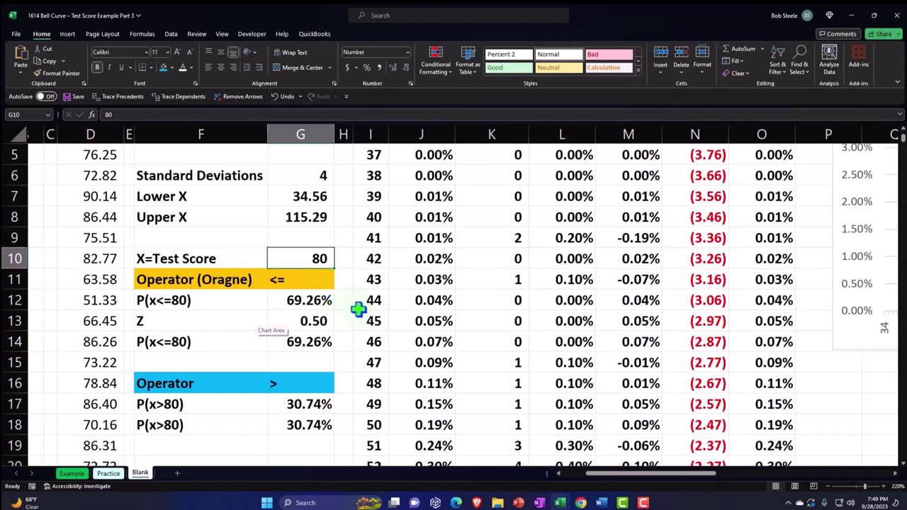
{"action": "scroll", "coordinate": [557, 330], "scroll_direction": "up", "scroll_amount": 2}
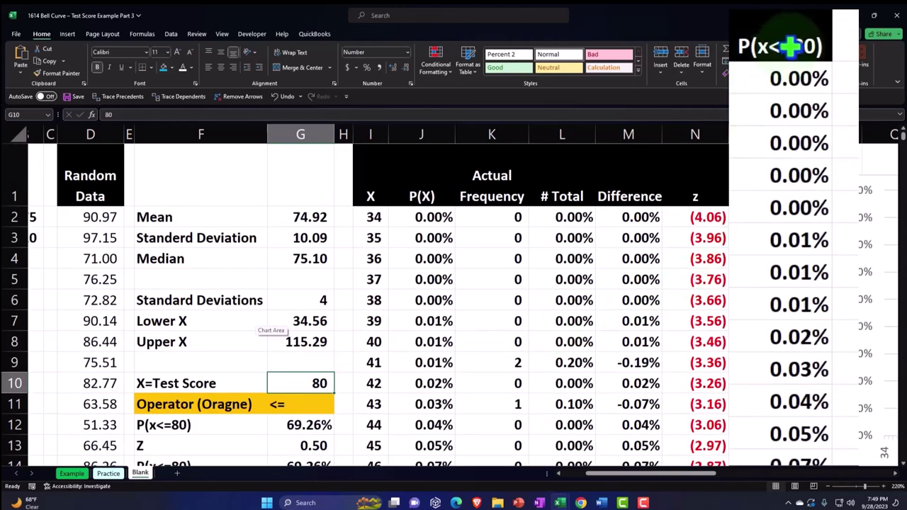
{"action": "scroll", "coordinate": [585, 348], "scroll_direction": "down", "scroll_amount": 2}
Step: Check that F18 simply repeats the P(x>80) label from F17
{"action": "left_click", "coordinate": [212, 401]}
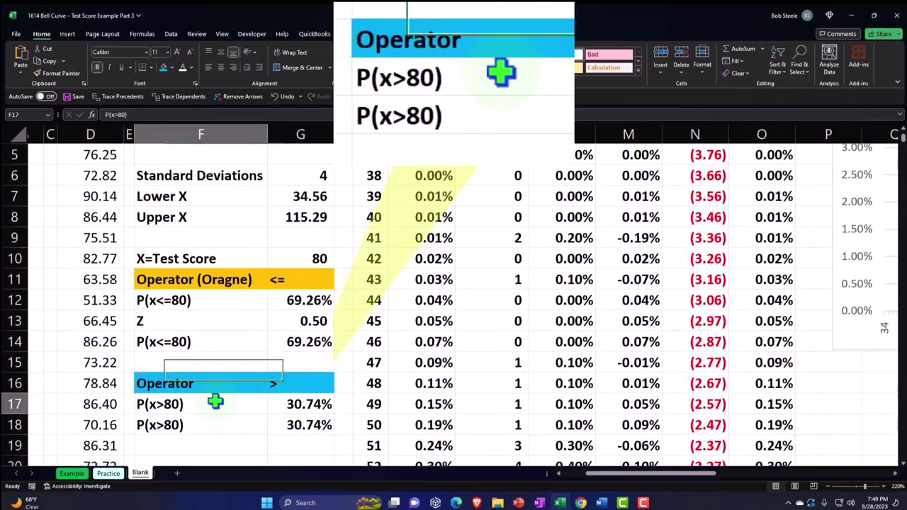
{"action": "key", "text": "Down"}
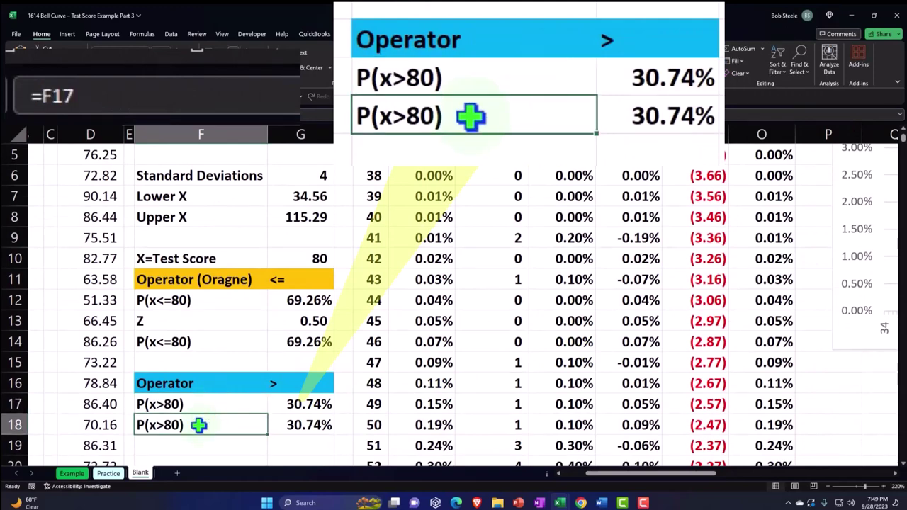
{"action": "double_click", "coordinate": [196, 425]}
{"action": "key", "text": "Return"}
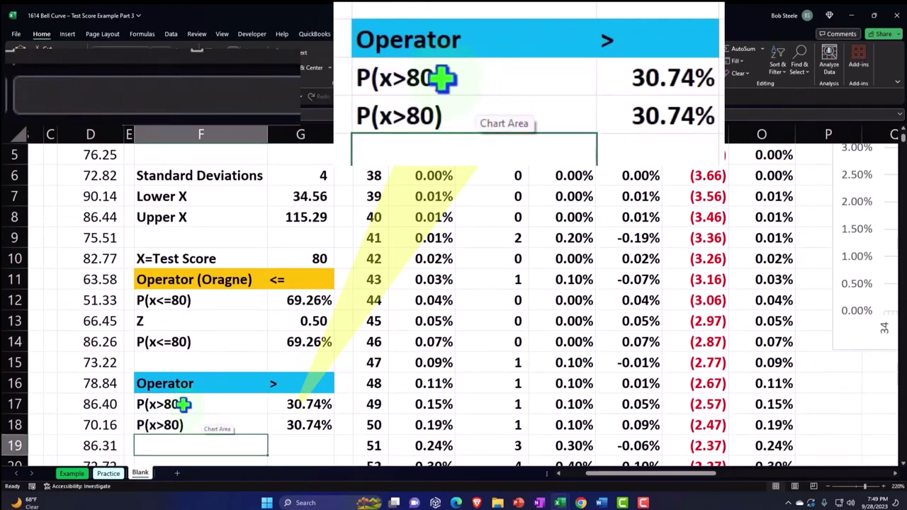
Step: Rebuild the F17 label as ="P(x>"&G10&")" so it follows the test score
{"action": "double_click", "coordinate": [183, 404]}
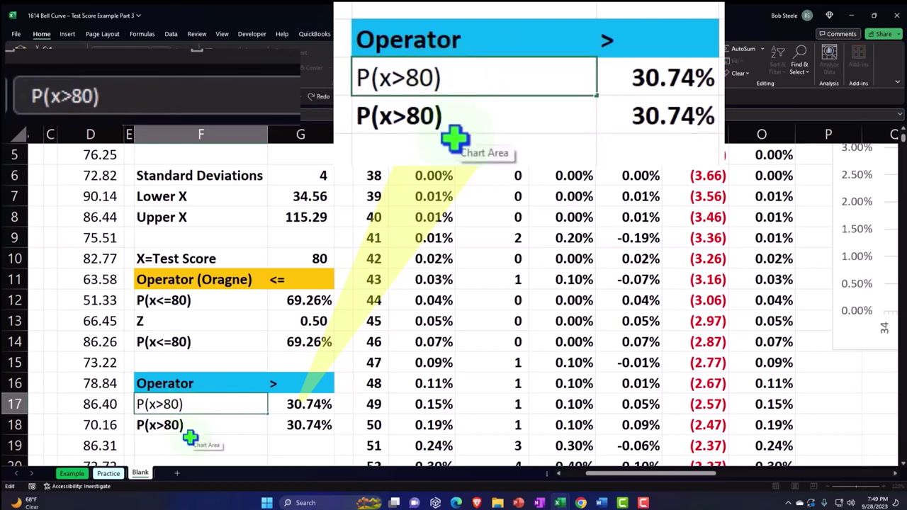
{"action": "type", "text": "="}
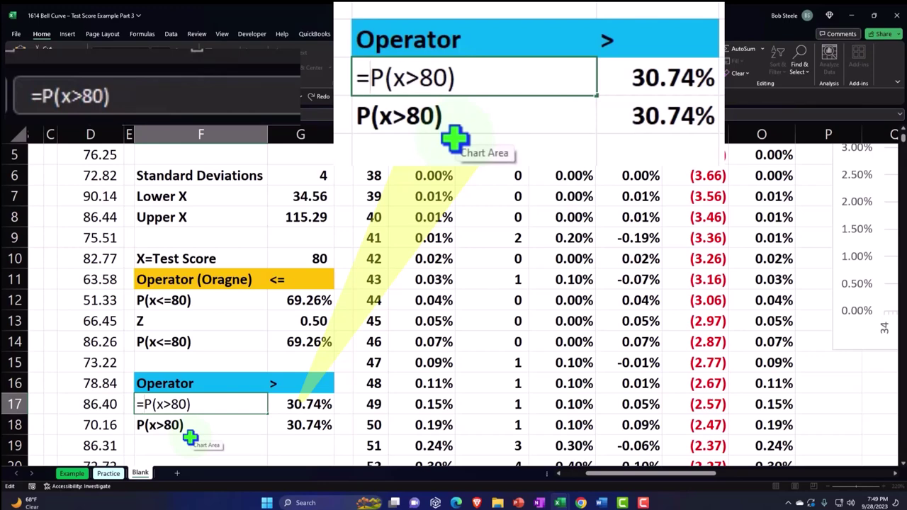
{"action": "type", "text": "\""}
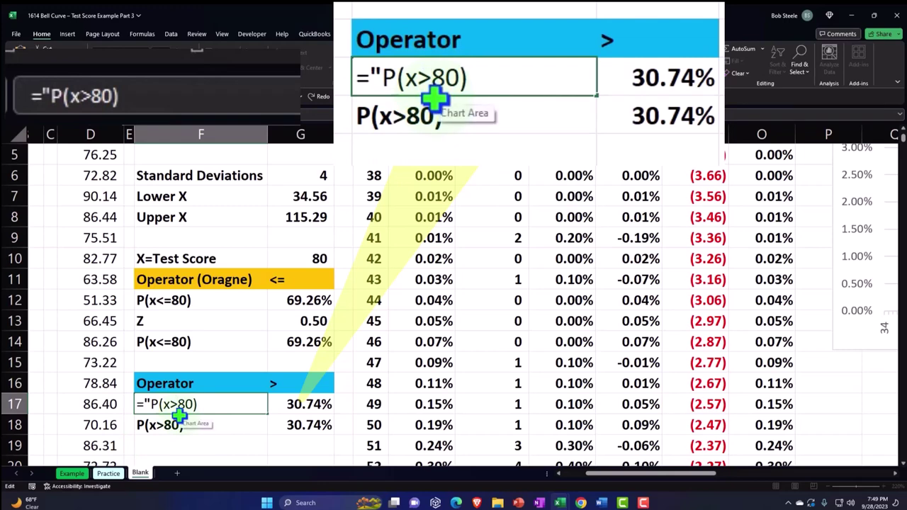
{"action": "type", "text": "\""}
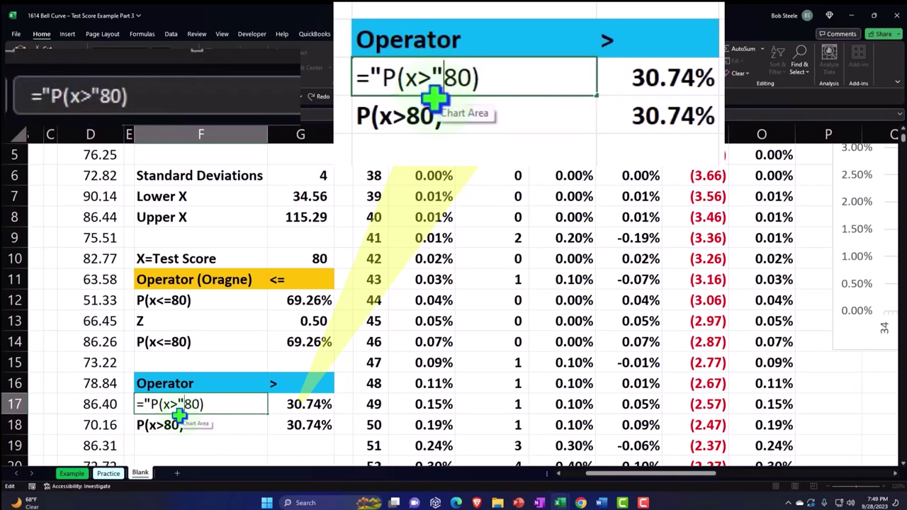
{"action": "type", "text": "&"}
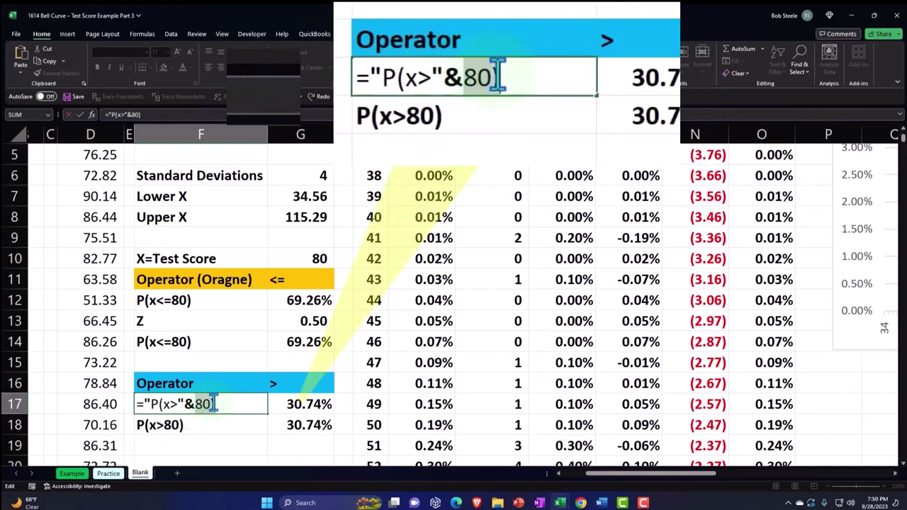
{"action": "left_click_drag", "start_coordinate": [199, 404], "coordinate": [210, 404]}
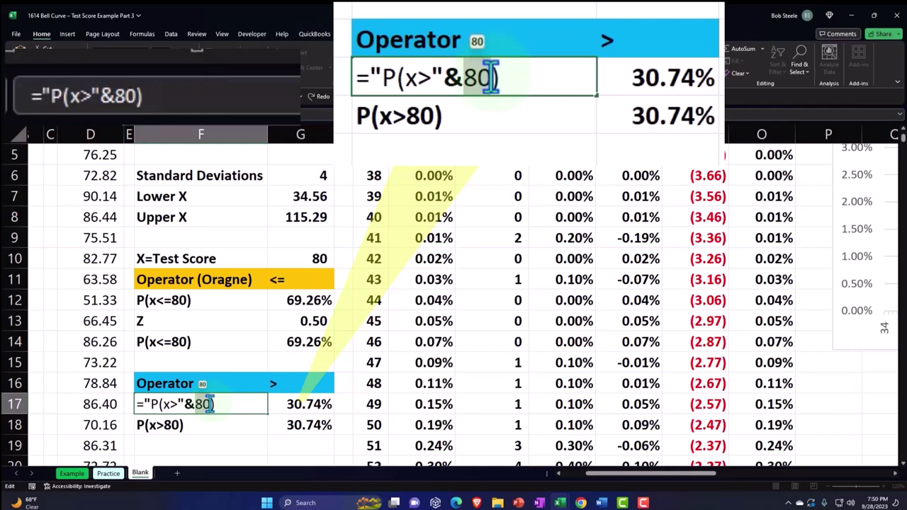
{"action": "left_click", "coordinate": [306, 259]}
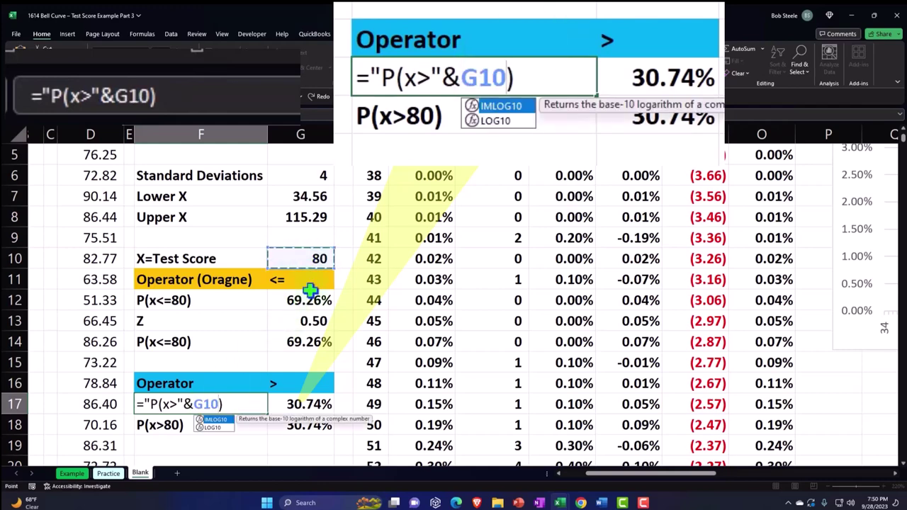
{"action": "type", "text": "&"}
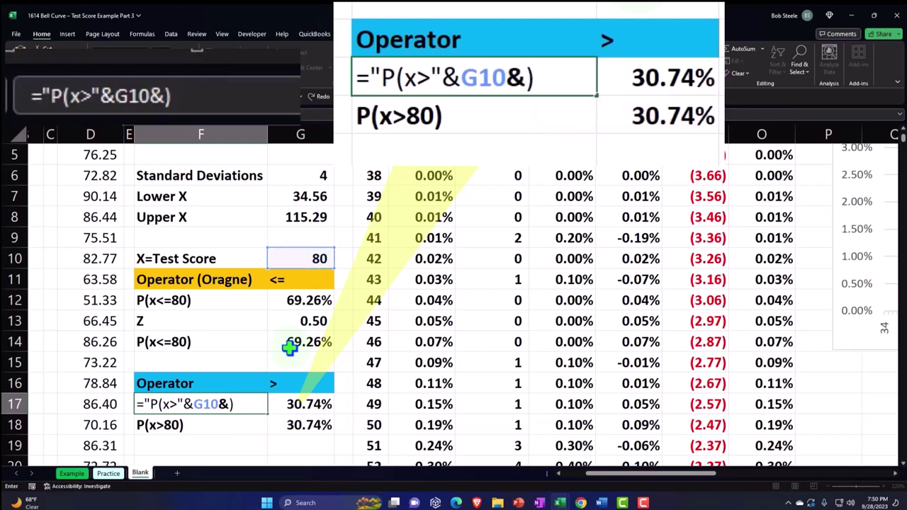
{"action": "type", "text": "\""}
{"action": "left_click", "coordinate": [246, 414]}
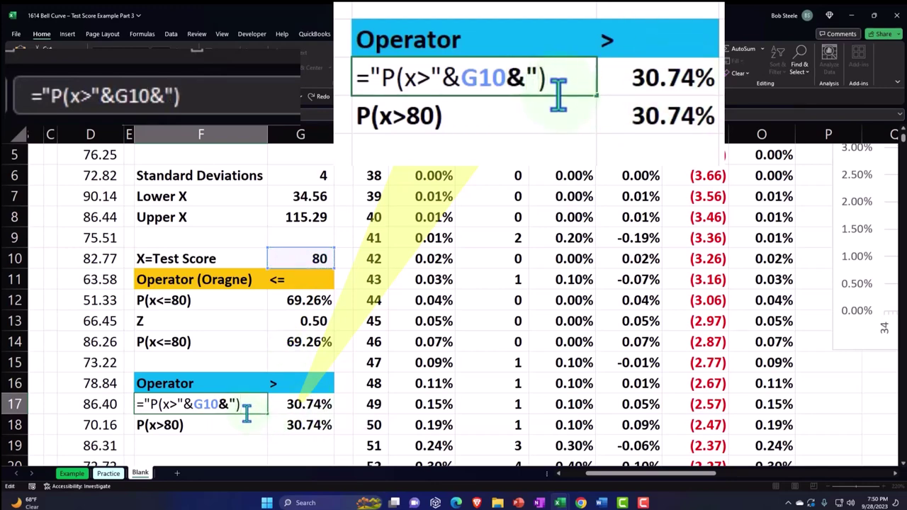
{"action": "type", "text": "\""}
{"action": "key", "text": "Return"}
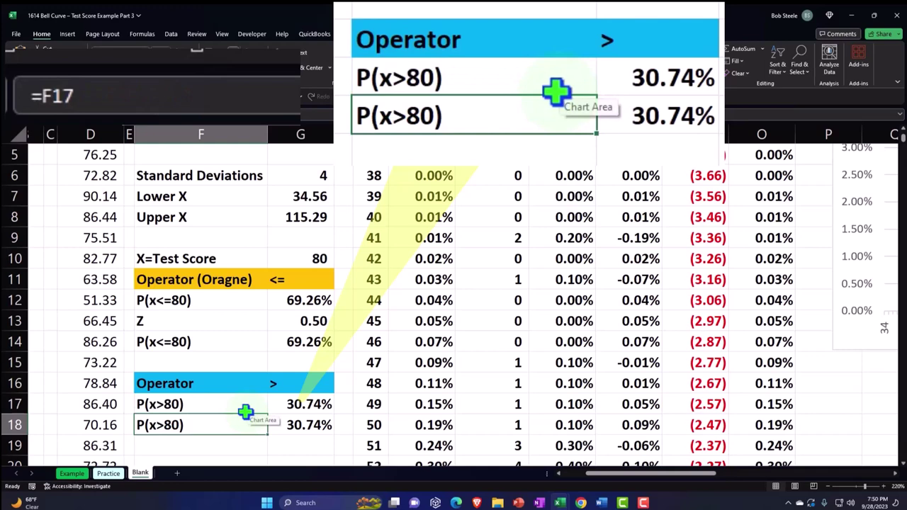
{"action": "left_click", "coordinate": [305, 260]}
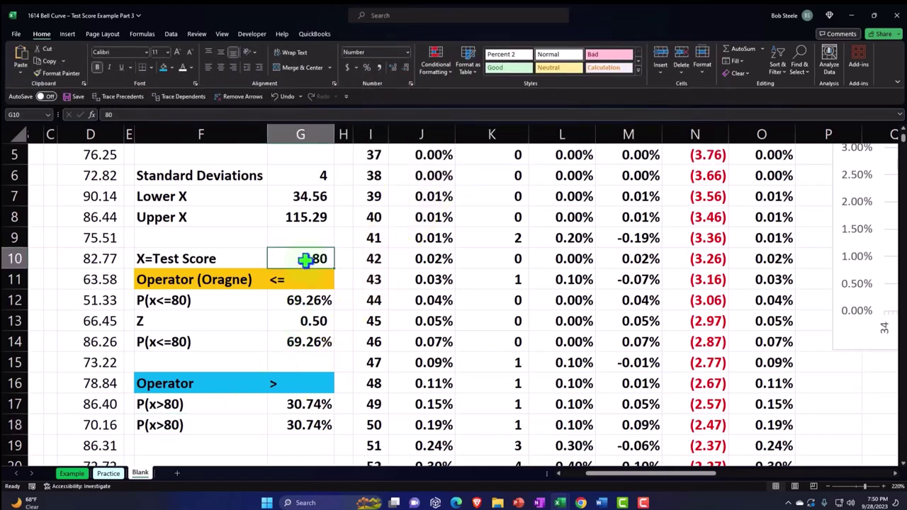
{"action": "type", "text": "60"}
{"action": "key", "text": "Return"}
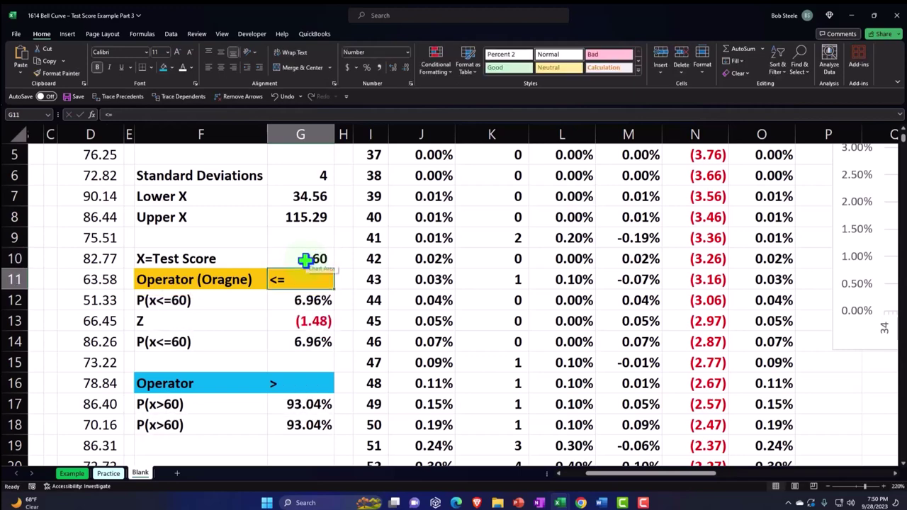
{"action": "key", "text": "Right"}
{"action": "key", "text": "Right"}
{"action": "key", "text": "Right"}
{"action": "key", "text": "Right"}
{"action": "key", "text": "Right"}
{"action": "key", "text": "Right"}
{"action": "key", "text": "Right"}
{"action": "key", "text": "Right"}
{"action": "key", "text": "Right"}
{"action": "key", "text": "Right"}
{"action": "key", "text": "Right"}
{"action": "key", "text": "Right"}
{"action": "key", "text": "Right"}
{"action": "key", "text": "Right"}
{"action": "key", "text": "Right"}
{"action": "key", "text": "Right"}
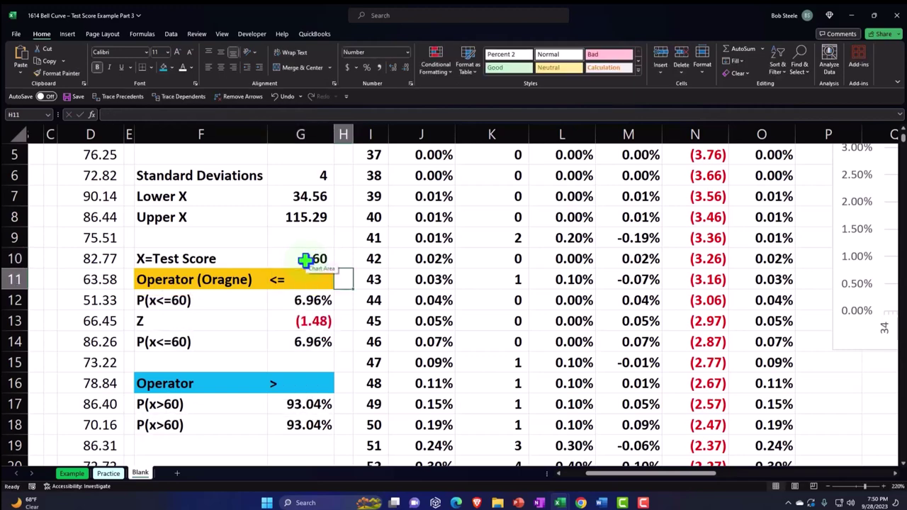
{"action": "key", "text": "Left"}
{"action": "key", "text": "Left"}
{"action": "key", "text": "Left"}
{"action": "key", "text": "Left"}
{"action": "key", "text": "Left"}
{"action": "key", "text": "Left"}
{"action": "key", "text": "Left"}
{"action": "key", "text": "Left"}
{"action": "key", "text": "Left"}
{"action": "key", "text": "Left"}
{"action": "key", "text": "Left"}
{"action": "key", "text": "Left"}
{"action": "key", "text": "Left"}
{"action": "key", "text": "Left"}
{"action": "key", "text": "Left"}
{"action": "key", "text": "Left"}
{"action": "key", "text": "Left"}
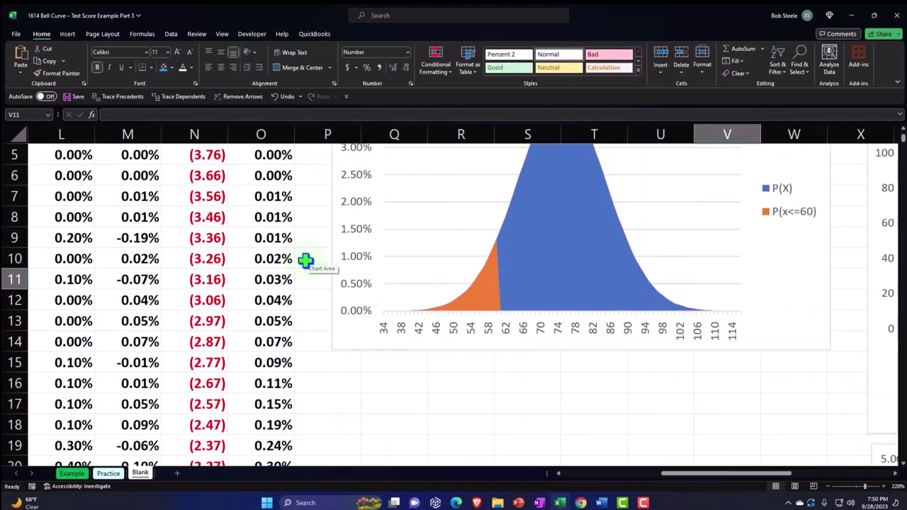
{"action": "key", "text": "Left"}
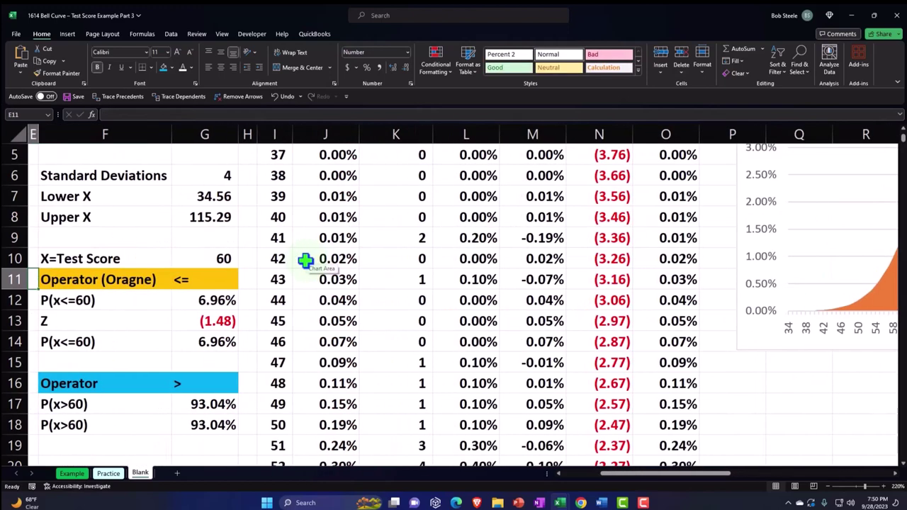
{"action": "left_click", "coordinate": [108, 404]}
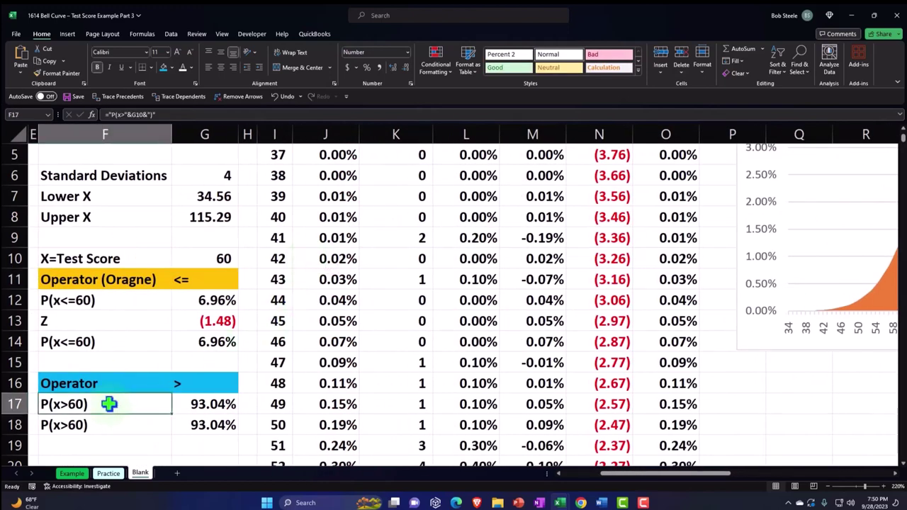
{"action": "left_click", "coordinate": [202, 259]}
{"action": "type", "text": "80"}
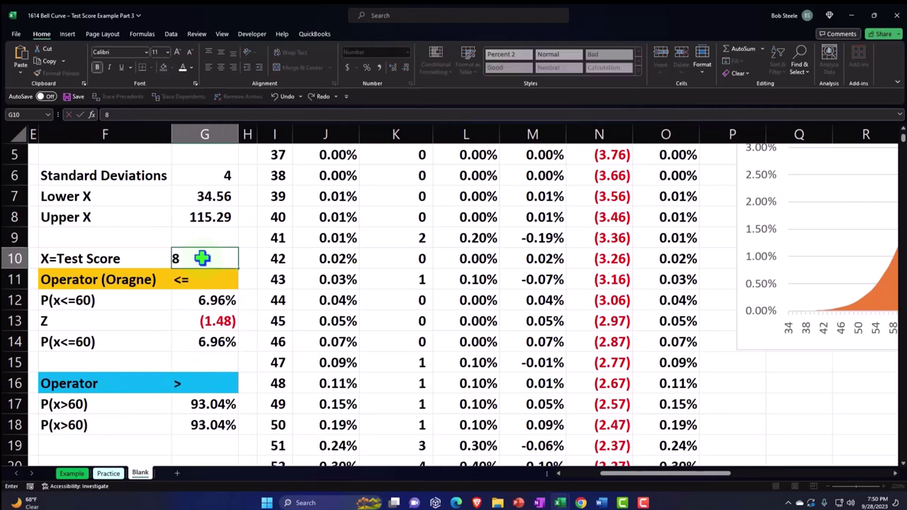
{"action": "key", "text": "Return"}
{"action": "scroll", "coordinate": [399, 334], "scroll_direction": "up", "scroll_amount": 2}
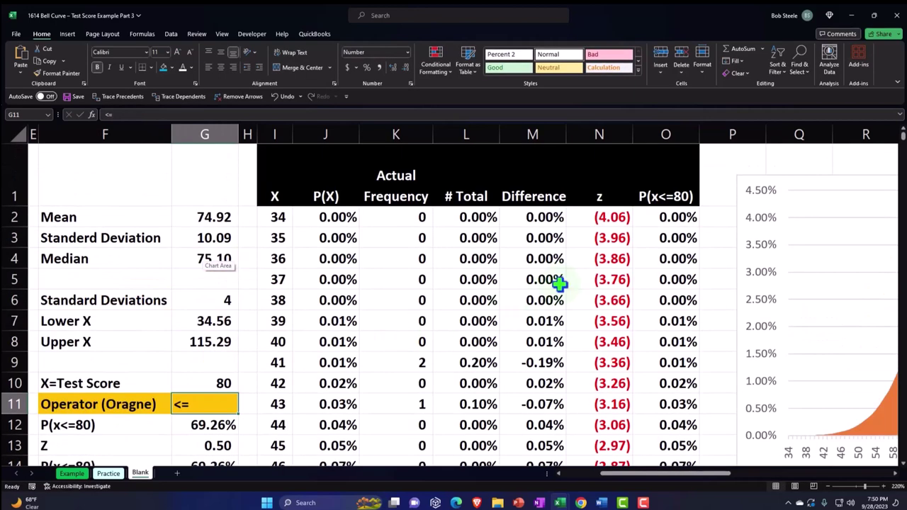
{"action": "left_click", "coordinate": [666, 202]}
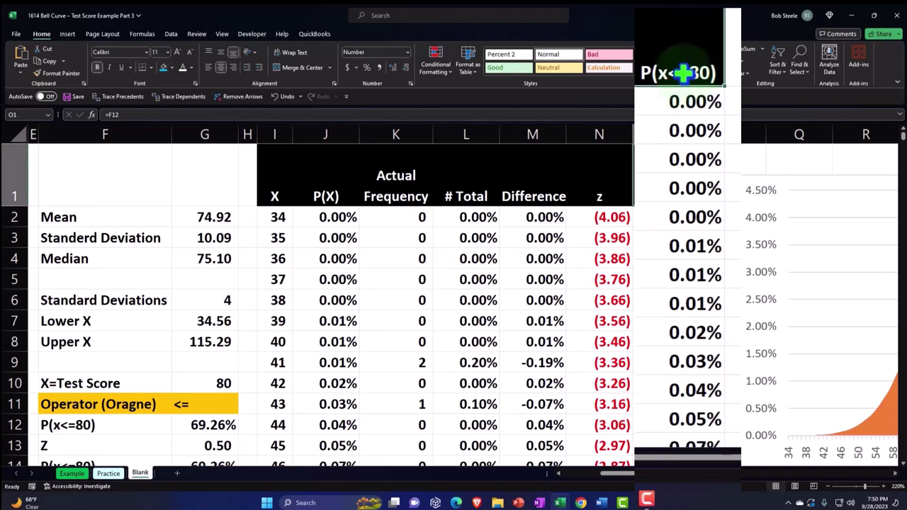
Step: Change the O1 header to =F12&F17 and wrap it so P(x<=80) sits above P(x>80)
{"action": "double_click", "coordinate": [687, 74]}
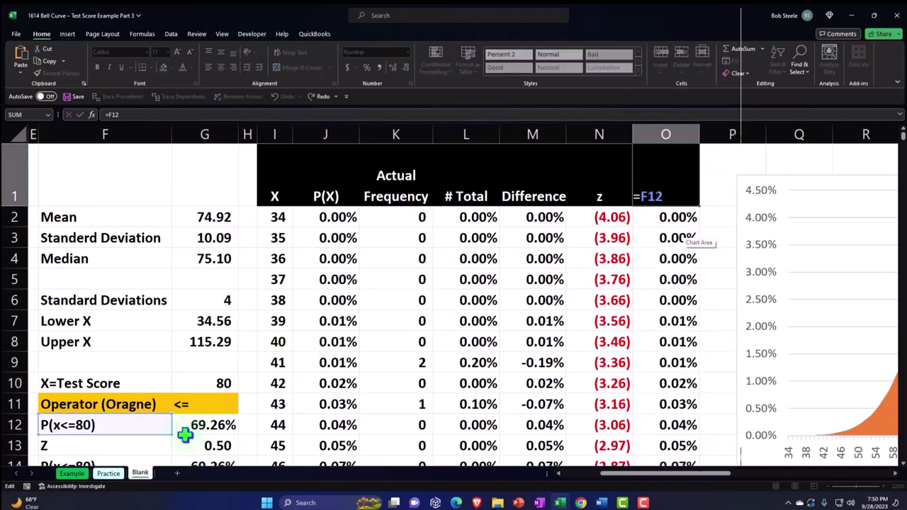
{"action": "scroll", "coordinate": [187, 433], "scroll_direction": "down", "scroll_amount": 1}
{"action": "scroll", "coordinate": [367, 376], "scroll_direction": "up", "scroll_amount": 1}
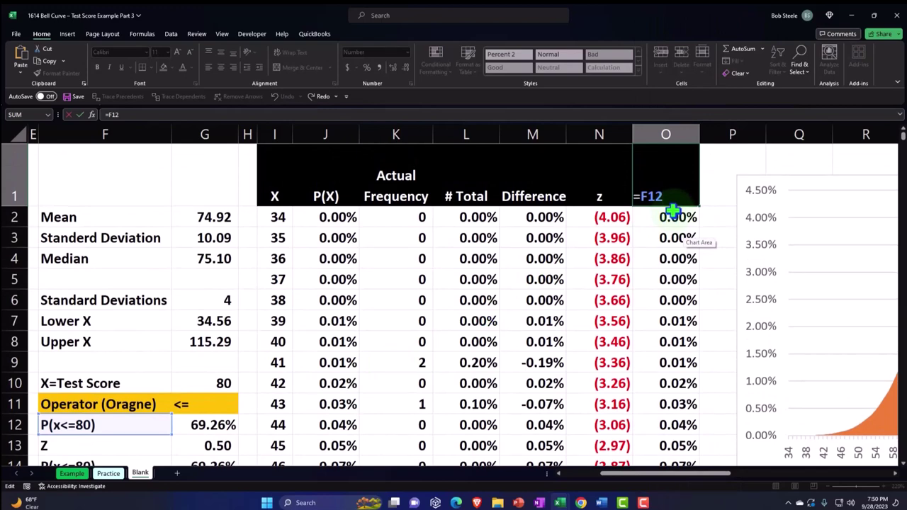
{"action": "type", "text": "&"}
{"action": "scroll", "coordinate": [324, 345], "scroll_direction": "down", "scroll_amount": 3}
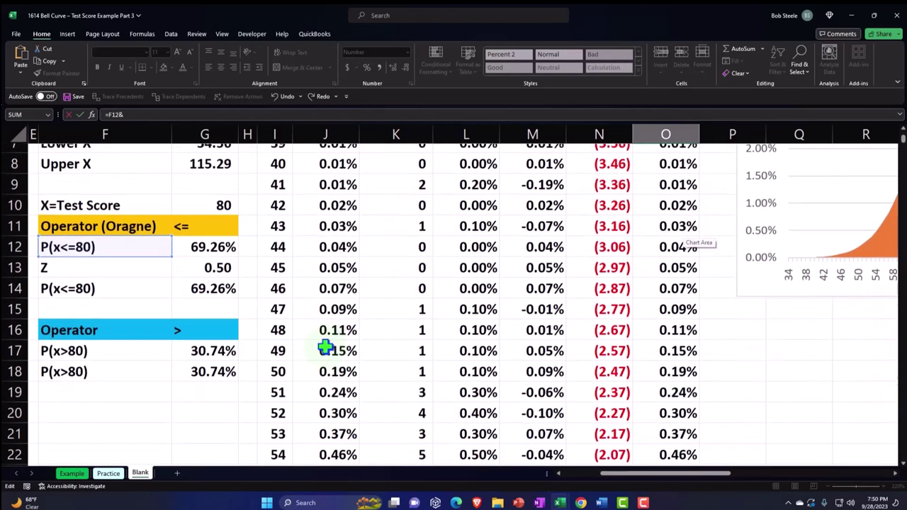
{"action": "left_click", "coordinate": [128, 346]}
{"action": "scroll", "coordinate": [314, 348], "scroll_direction": "up", "scroll_amount": 3}
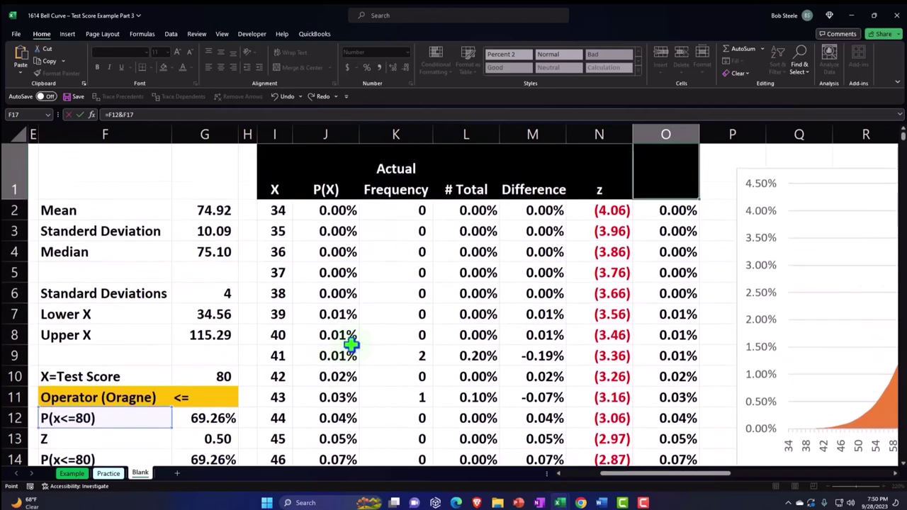
{"action": "key", "text": "Return"}
{"action": "key", "text": "Up"}
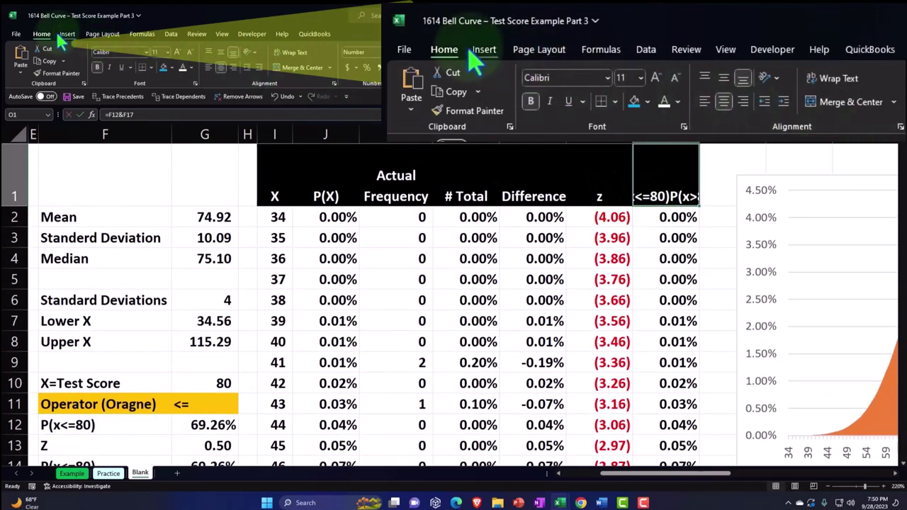
{"action": "left_click", "coordinate": [290, 55]}
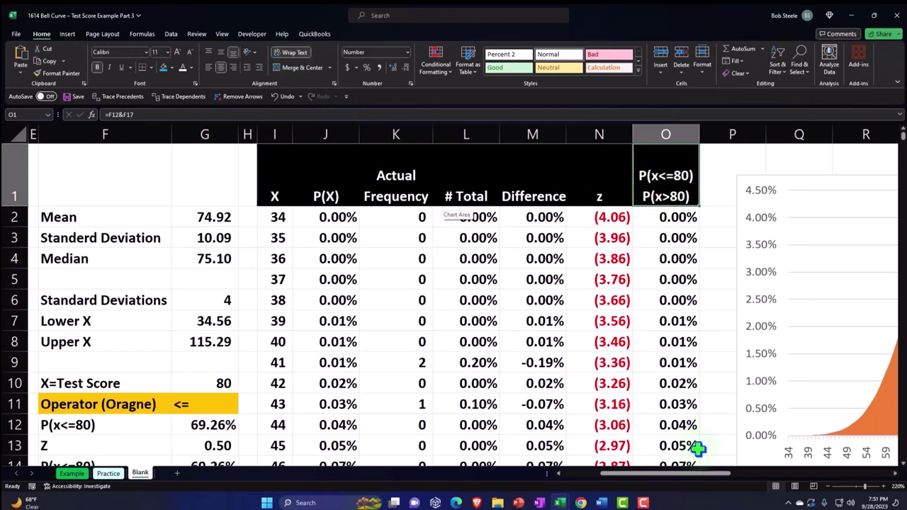
Step: Scroll right to the bell-curve chart, select it and show its Chart Design options
{"action": "left_click_drag", "start_coordinate": [688, 475], "coordinate": [724, 480]}
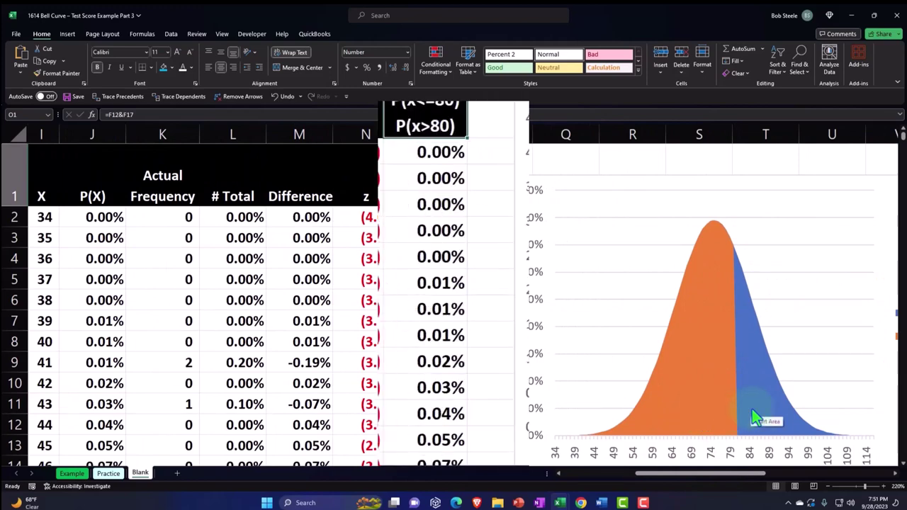
{"action": "left_click_drag", "start_coordinate": [723, 472], "coordinate": [748, 478]}
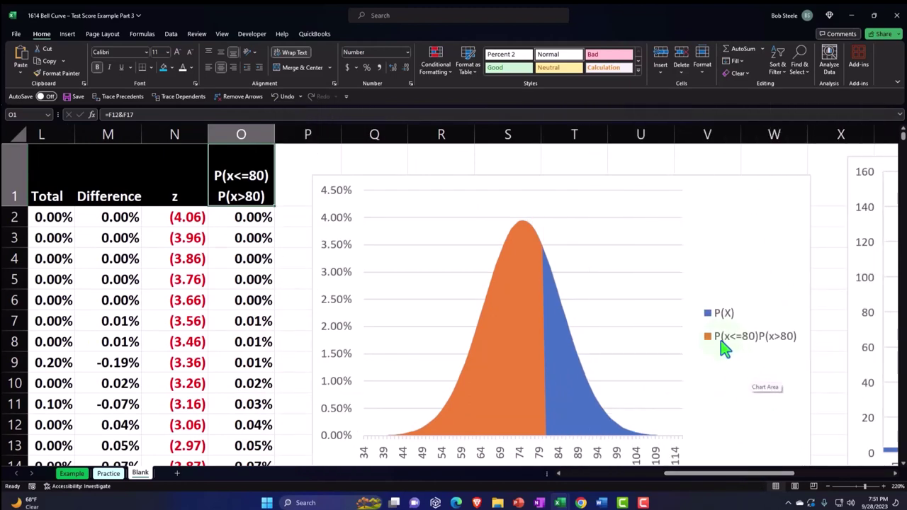
{"action": "left_click", "coordinate": [726, 297]}
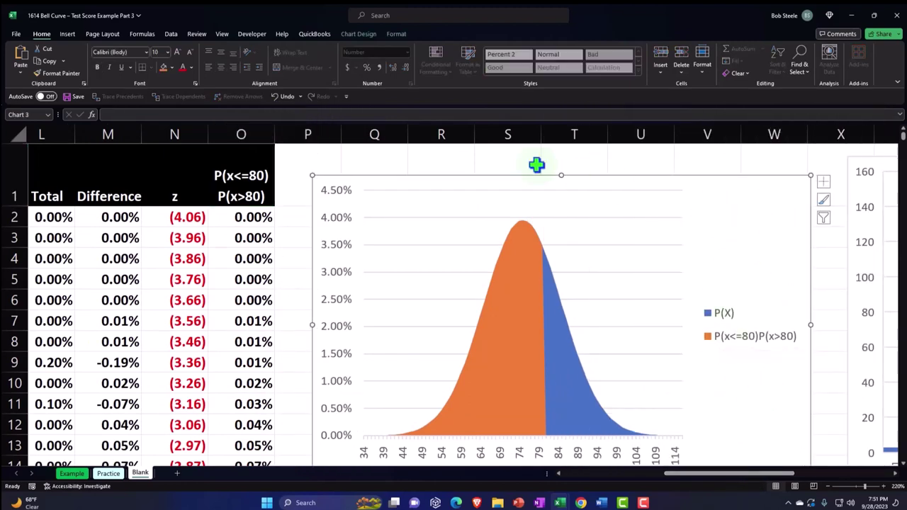
{"action": "left_click", "coordinate": [359, 34]}
Step: In Select Data, rename the first series to =Blank!$F$17, the P(x>80) label
{"action": "left_click", "coordinate": [492, 62]}
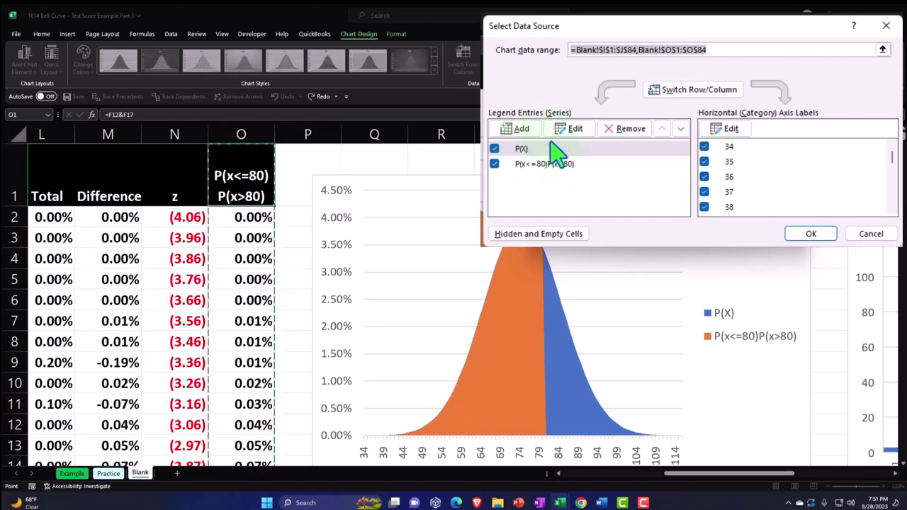
{"action": "left_click", "coordinate": [573, 129]}
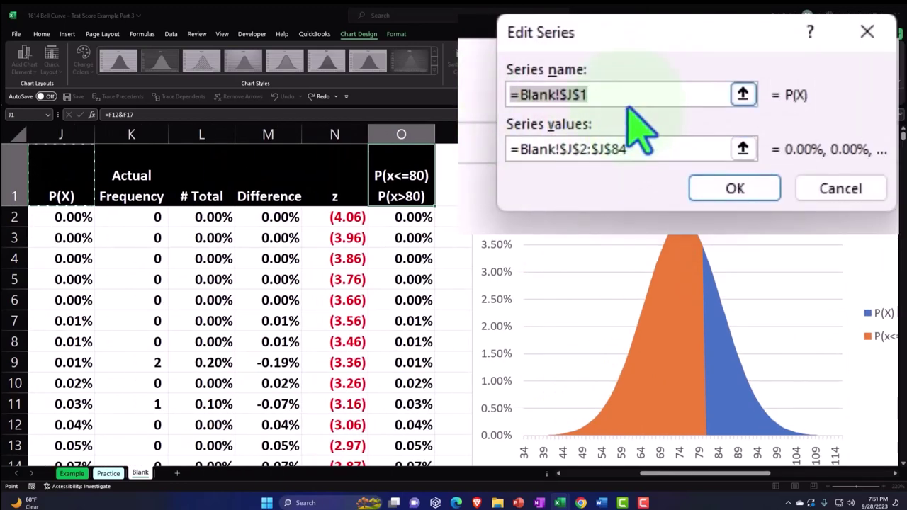
{"action": "key", "text": "BackSpace"}
{"action": "left_click", "coordinate": [353, 345]}
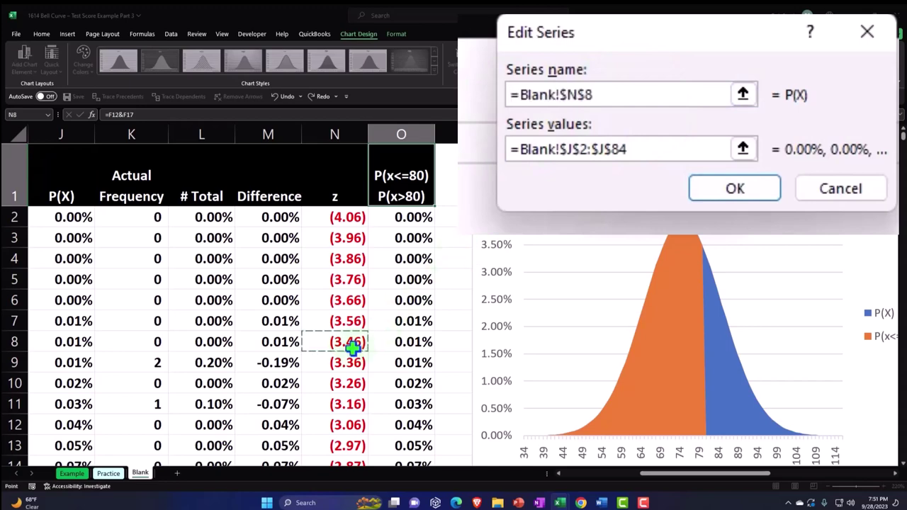
{"action": "key", "text": "Left"}
{"action": "key", "text": "Left"}
{"action": "key", "text": "Left"}
{"action": "key", "text": "Left"}
{"action": "key", "text": "Left"}
{"action": "key", "text": "Left"}
{"action": "key", "text": "Left"}
{"action": "key", "text": "Left"}
{"action": "key", "text": "Left"}
{"action": "key", "text": "Left"}
{"action": "key", "text": "Left"}
{"action": "key", "text": "Down"}
{"action": "key", "text": "Down"}
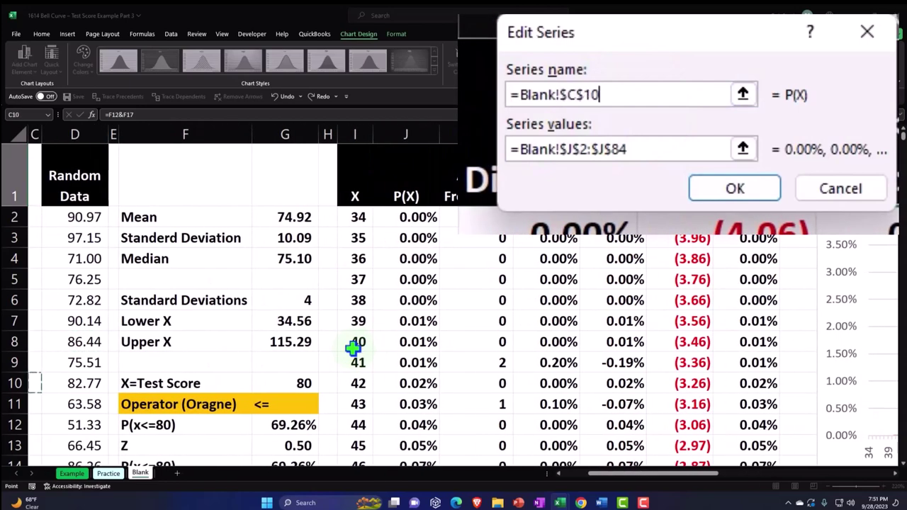
{"action": "key", "text": "Down"}
{"action": "key", "text": "Down"}
{"action": "key", "text": "Down"}
{"action": "key", "text": "Down"}
{"action": "key", "text": "Down"}
{"action": "key", "text": "Down"}
{"action": "key", "text": "Down"}
{"action": "key", "text": "Down"}
{"action": "key", "text": "Down"}
{"action": "key", "text": "Right"}
{"action": "key", "text": "Right"}
{"action": "key", "text": "Right"}
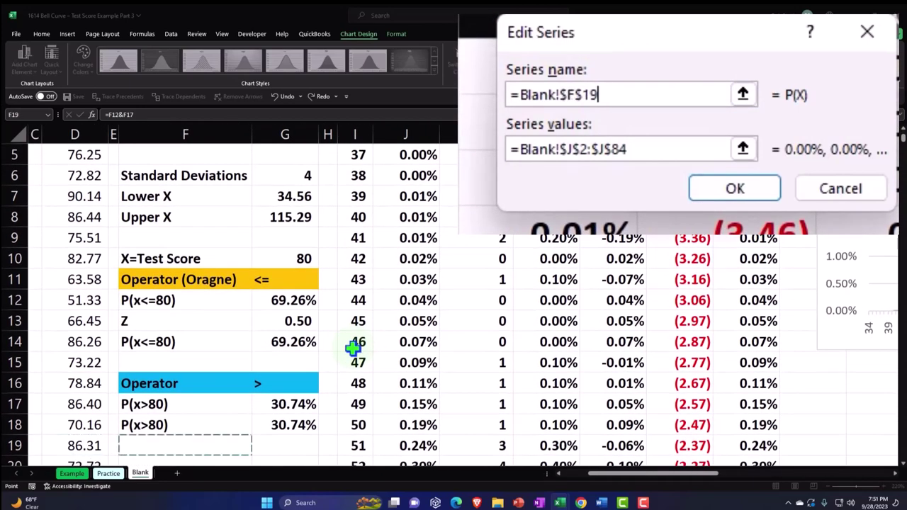
{"action": "key", "text": "Up"}
{"action": "key", "text": "Up"}
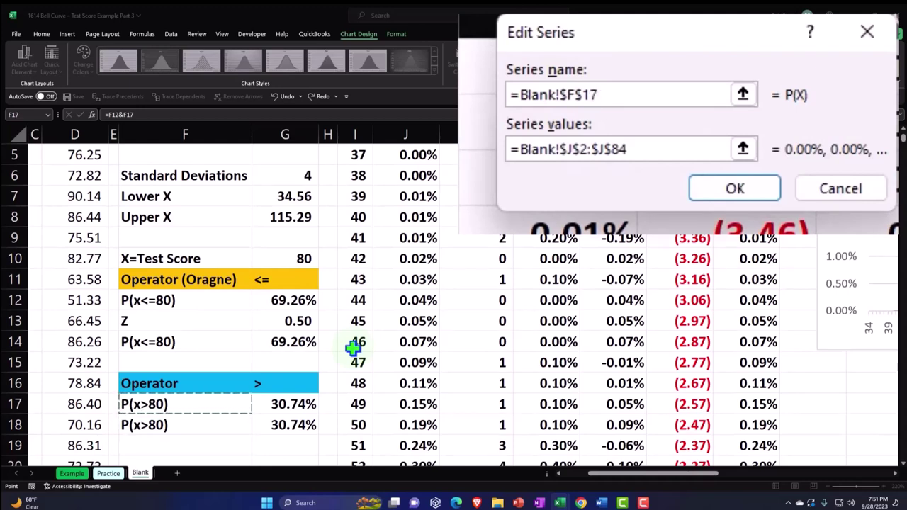
{"action": "left_click", "coordinate": [735, 188]}
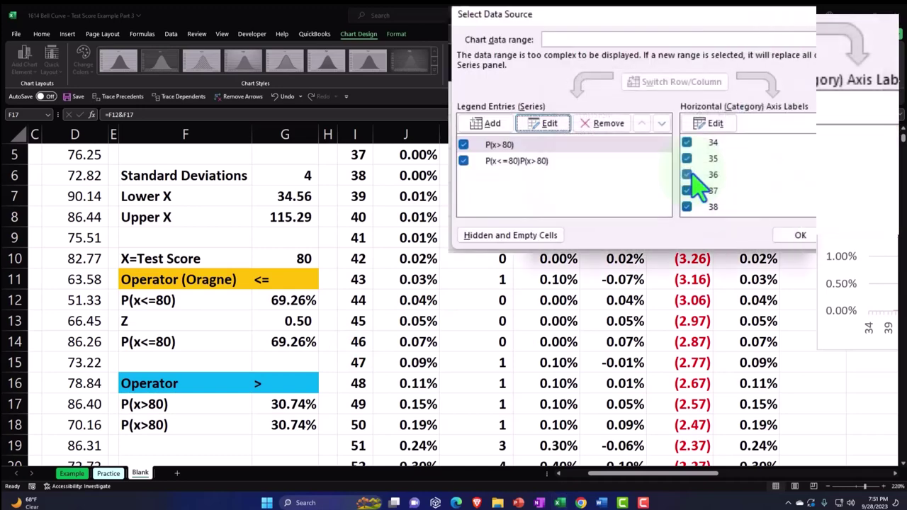
Step: Rename the second series to =Blank!$F$12, the P(x<=80) label, and apply the changes
{"action": "left_click", "coordinate": [537, 161]}
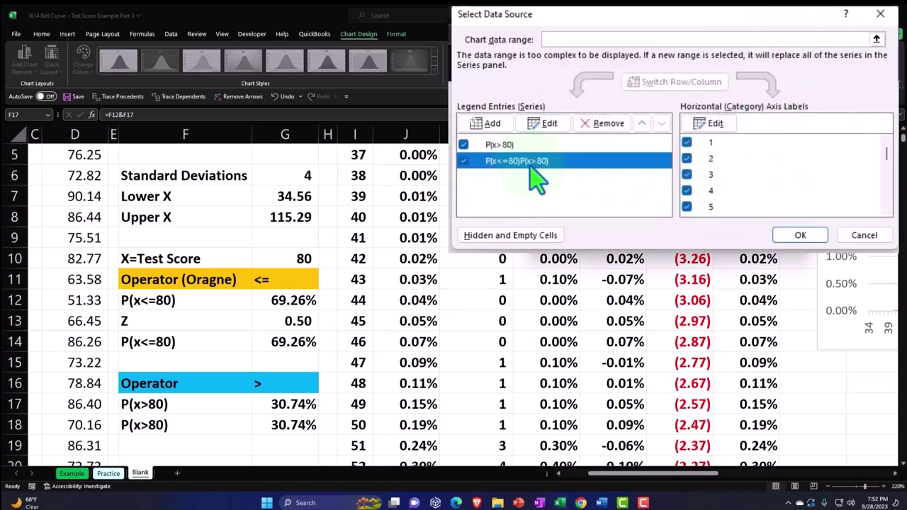
{"action": "left_click", "coordinate": [547, 124]}
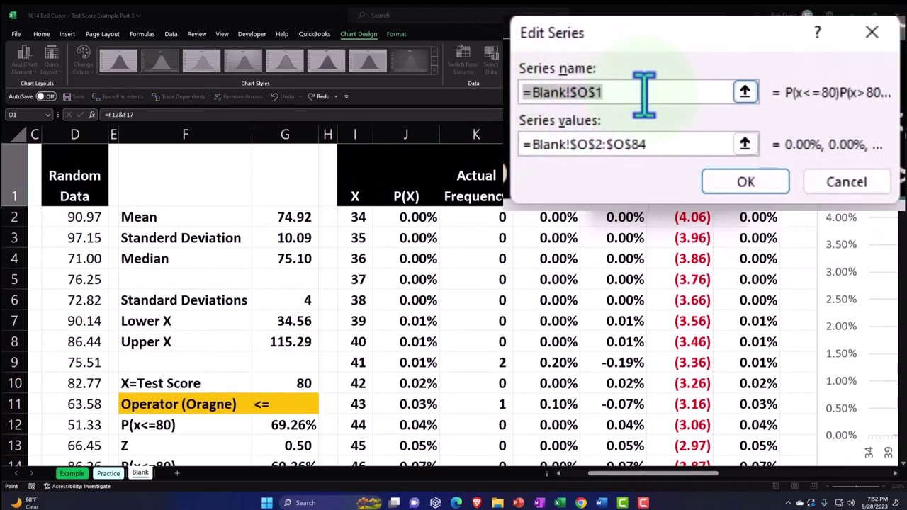
{"action": "key", "text": "BackSpace"}
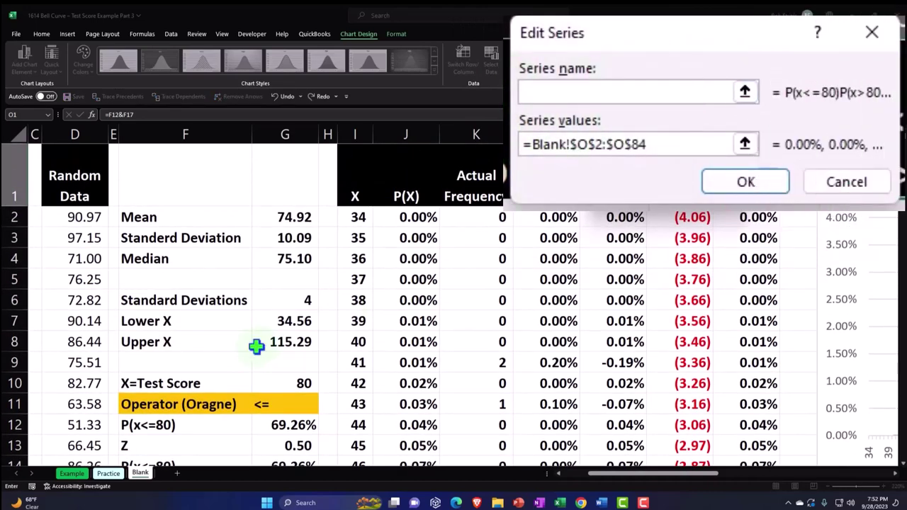
{"action": "scroll", "coordinate": [255, 351], "scroll_direction": "down", "scroll_amount": 1}
{"action": "left_click", "coordinate": [211, 364]}
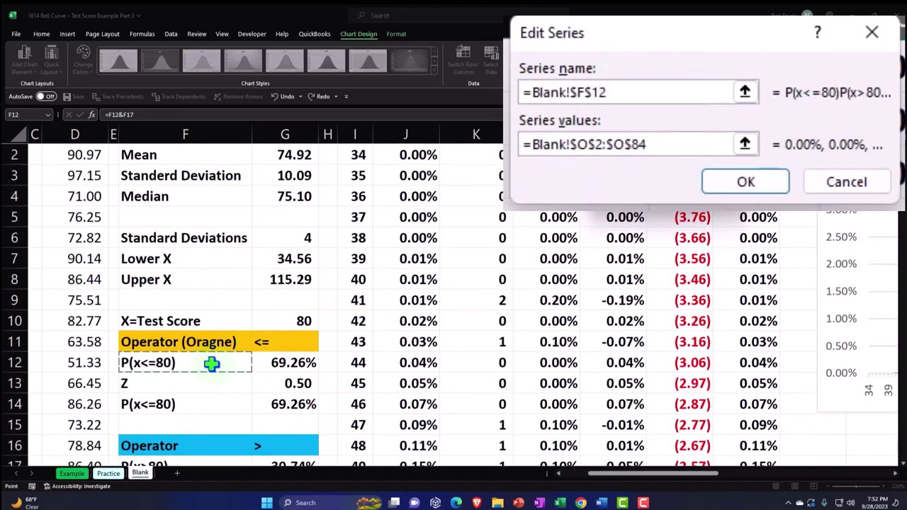
{"action": "left_click", "coordinate": [745, 182]}
{"action": "left_click", "coordinate": [802, 233]}
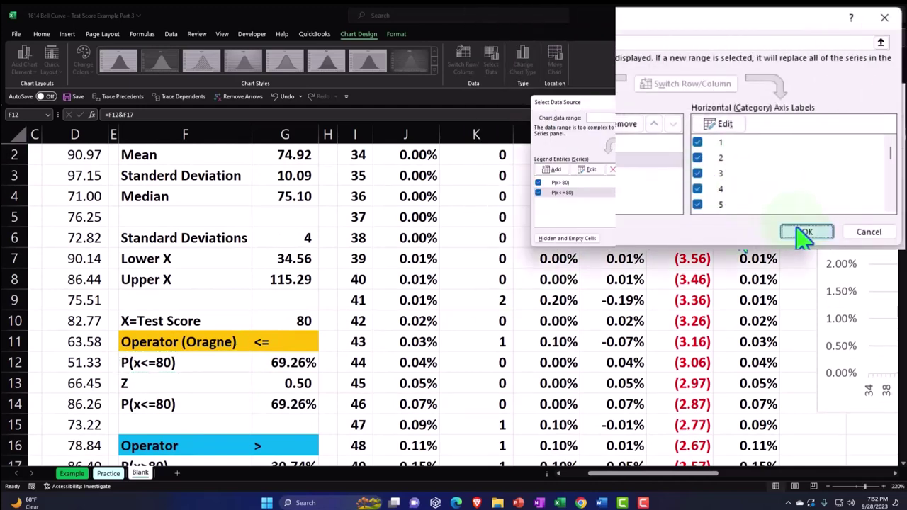
{"action": "left_click_drag", "start_coordinate": [709, 476], "coordinate": [792, 480]}
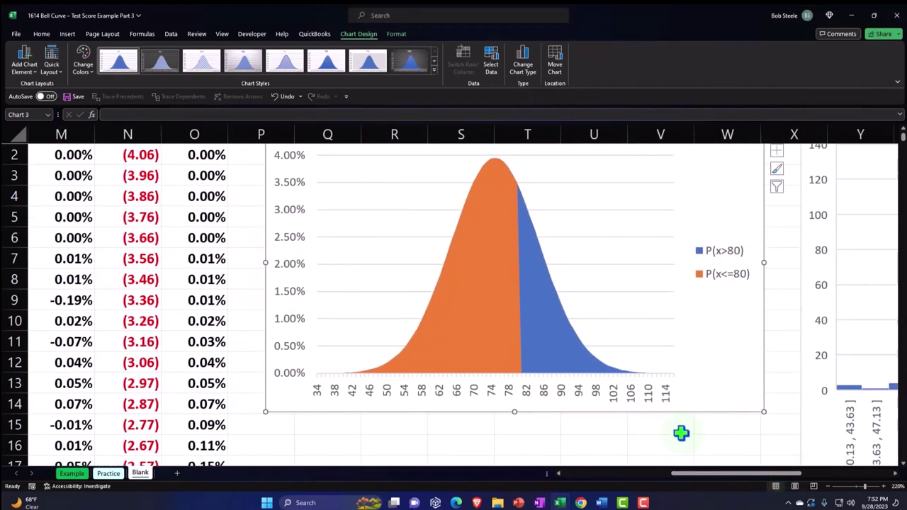
Step: Scroll back from the chart to the P(x>80) rows and their values in rows 14–29
{"action": "scroll", "coordinate": [684, 432], "scroll_direction": "up", "scroll_amount": 1}
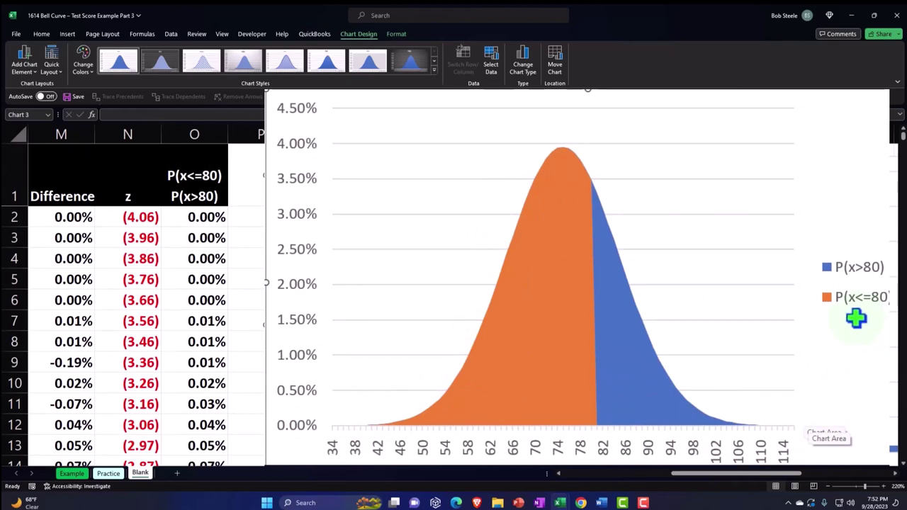
{"action": "scroll", "coordinate": [719, 352], "scroll_direction": "down", "scroll_amount": 1}
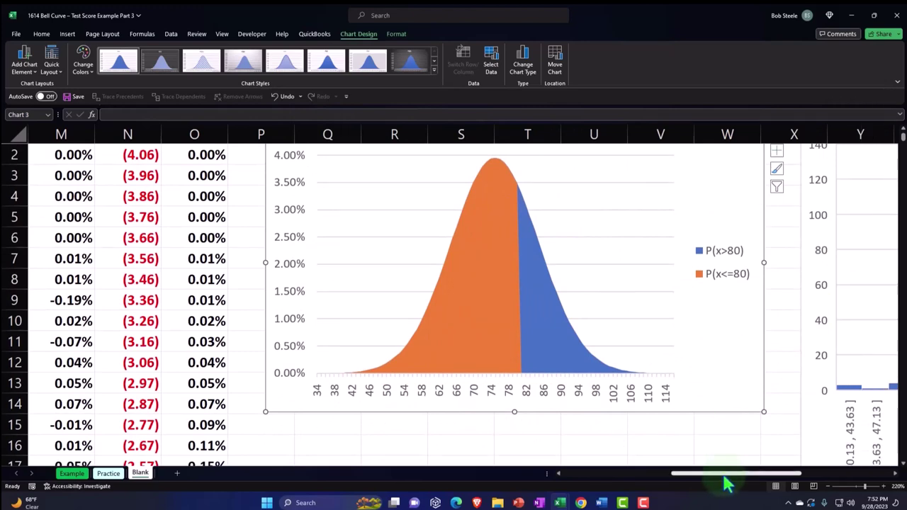
{"action": "left_click_drag", "start_coordinate": [728, 487], "coordinate": [638, 486]}
{"action": "left_click", "coordinate": [269, 348]}
{"action": "scroll", "coordinate": [241, 333], "scroll_direction": "down", "scroll_amount": 4}
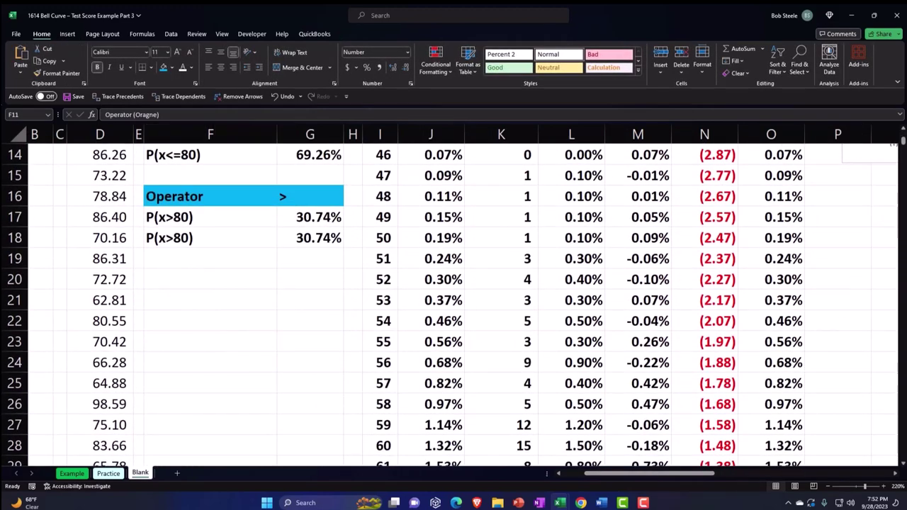
Step: Label F19 'z' and start G19's formula with =(G10-G2)
{"action": "left_click", "coordinate": [191, 258]}
{"action": "type", "text": "z"}
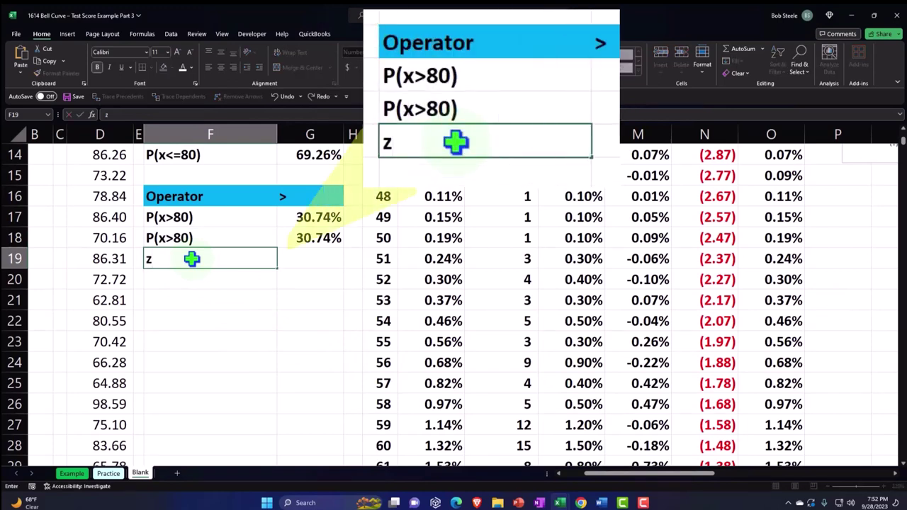
{"action": "key", "text": "Tab"}
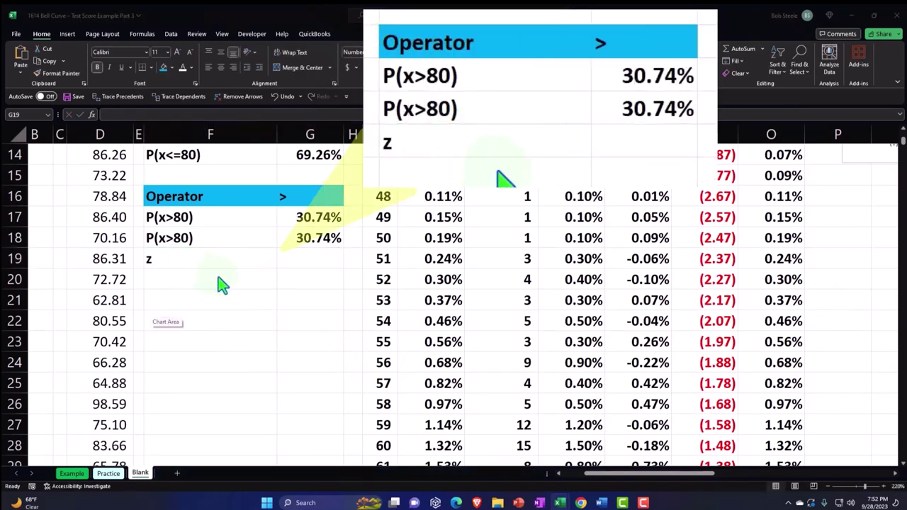
{"action": "scroll", "coordinate": [244, 303], "scroll_direction": "up", "scroll_amount": 3}
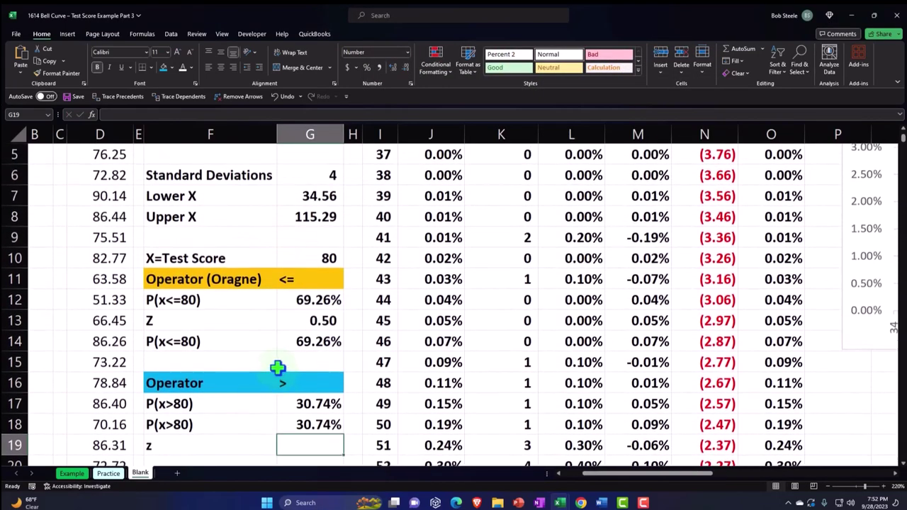
{"action": "type", "text": "=("}
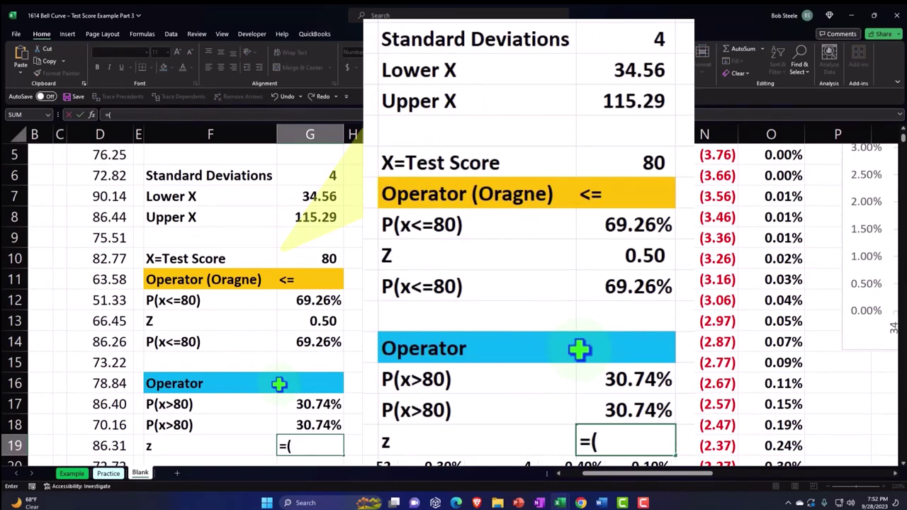
{"action": "left_click", "coordinate": [313, 259]}
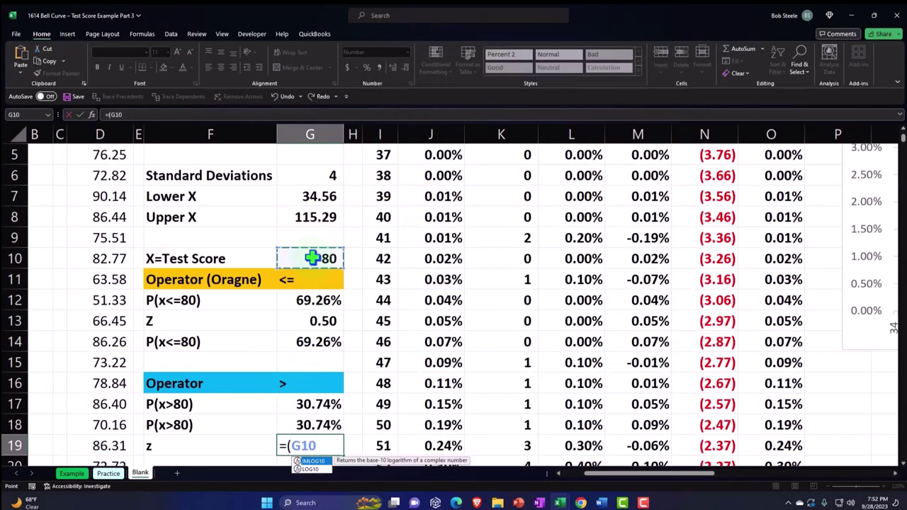
{"action": "type", "text": "-"}
{"action": "scroll", "coordinate": [312, 258], "scroll_direction": "up", "scroll_amount": 2}
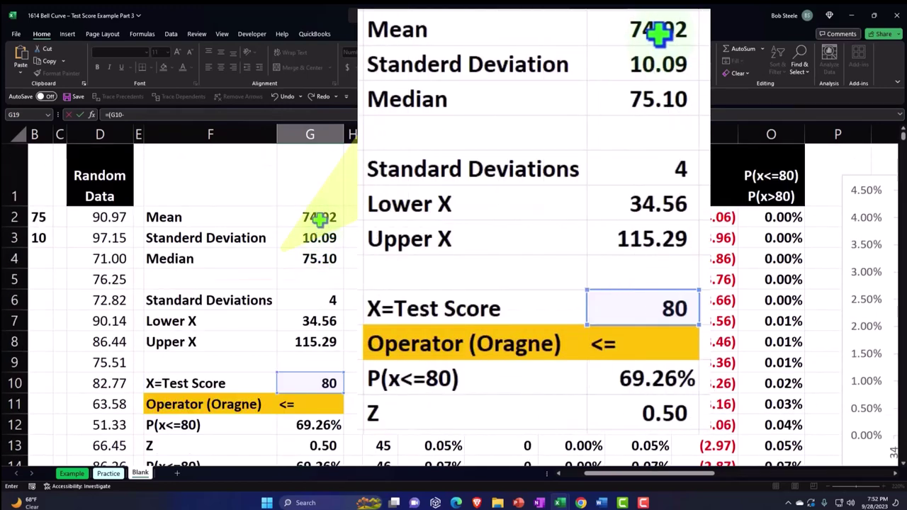
{"action": "left_click", "coordinate": [320, 217]}
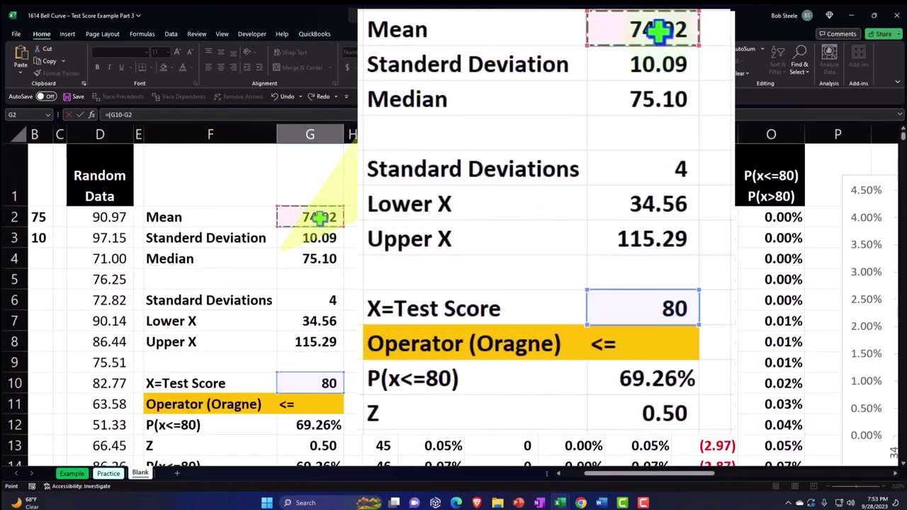
{"action": "type", "text": ")/"}
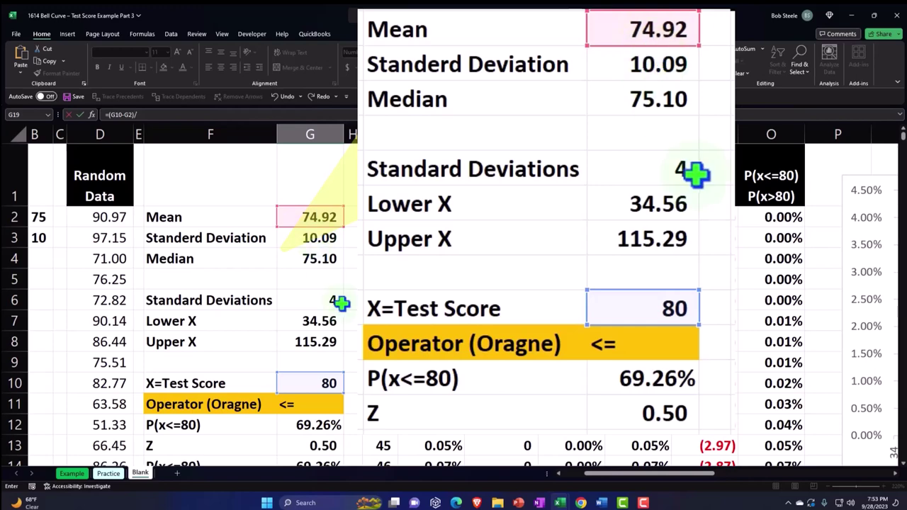
Step: Finish the z-score by dividing by G3 and display it to two decimals as 0.50
{"action": "scroll", "coordinate": [342, 300], "scroll_direction": "down", "scroll_amount": 2}
{"action": "scroll", "coordinate": [341, 302], "scroll_direction": "up", "scroll_amount": 2}
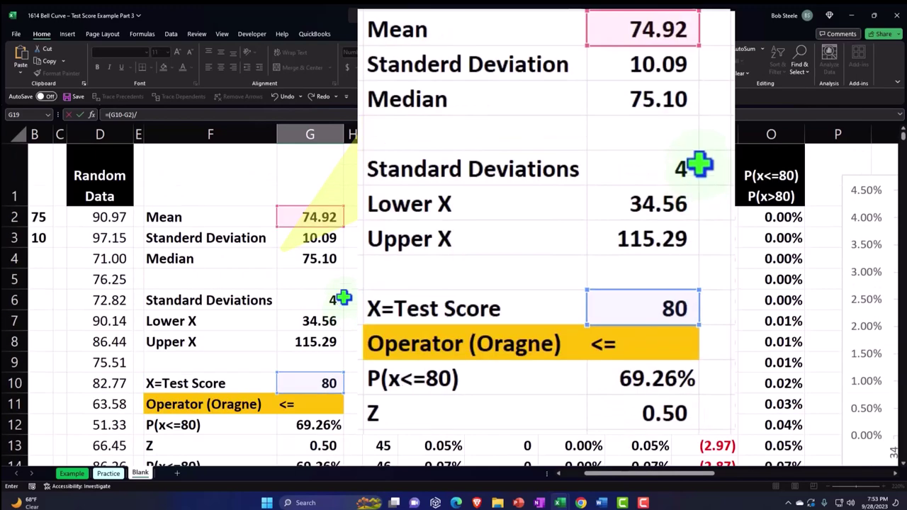
{"action": "left_click", "coordinate": [331, 240]}
{"action": "scroll", "coordinate": [330, 256], "scroll_direction": "down", "scroll_amount": 3}
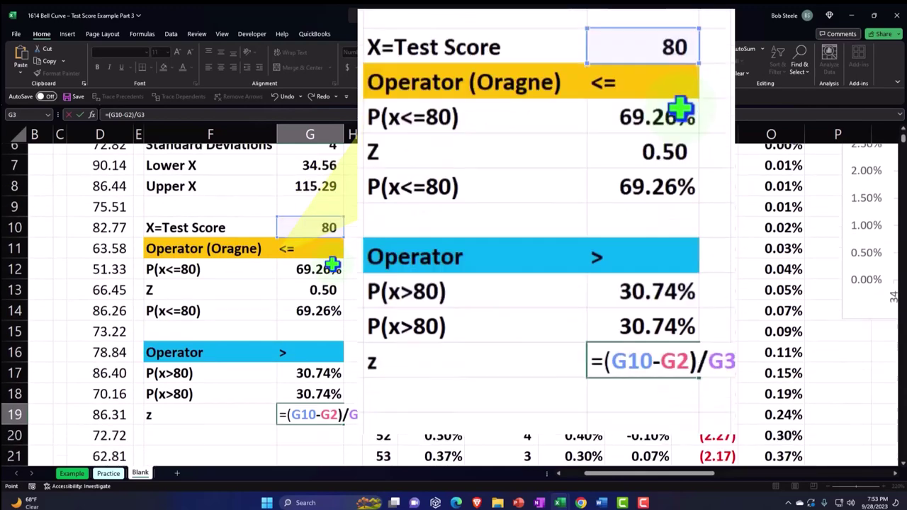
{"action": "key", "text": "Return"}
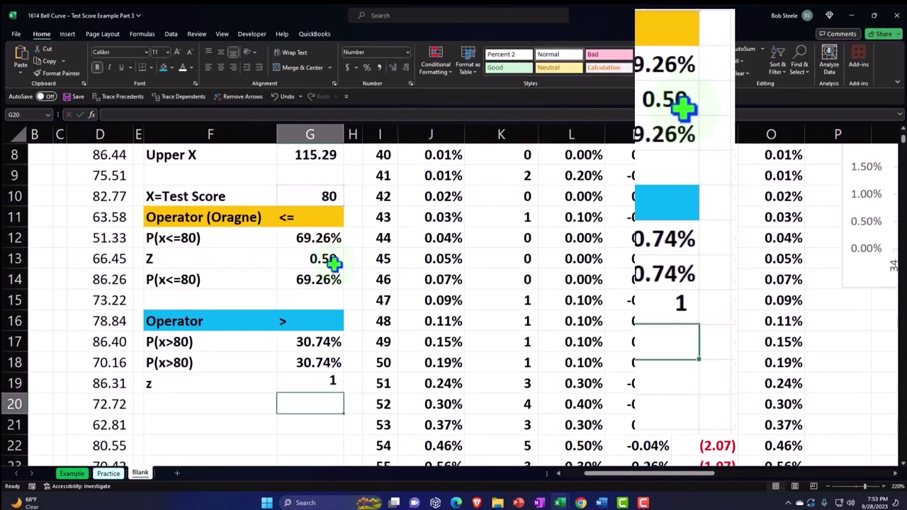
{"action": "key", "text": "Up"}
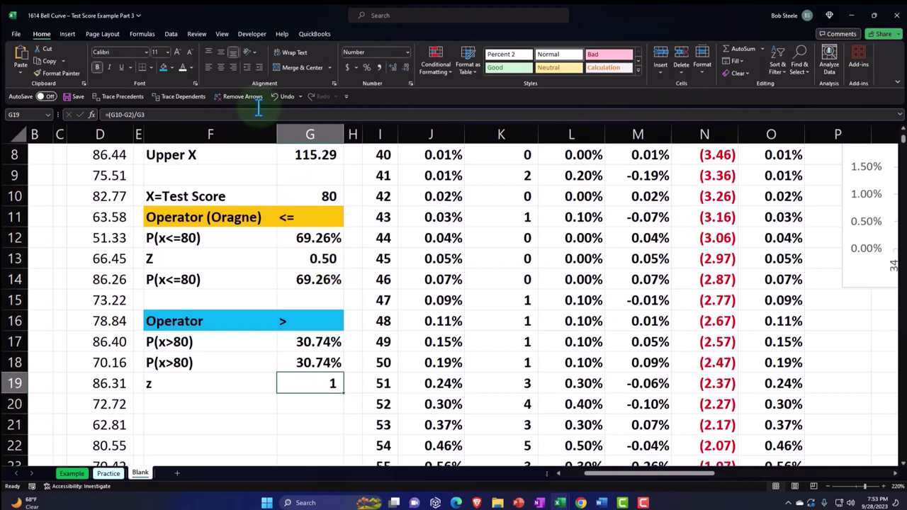
{"action": "left_click", "coordinate": [392, 68]}
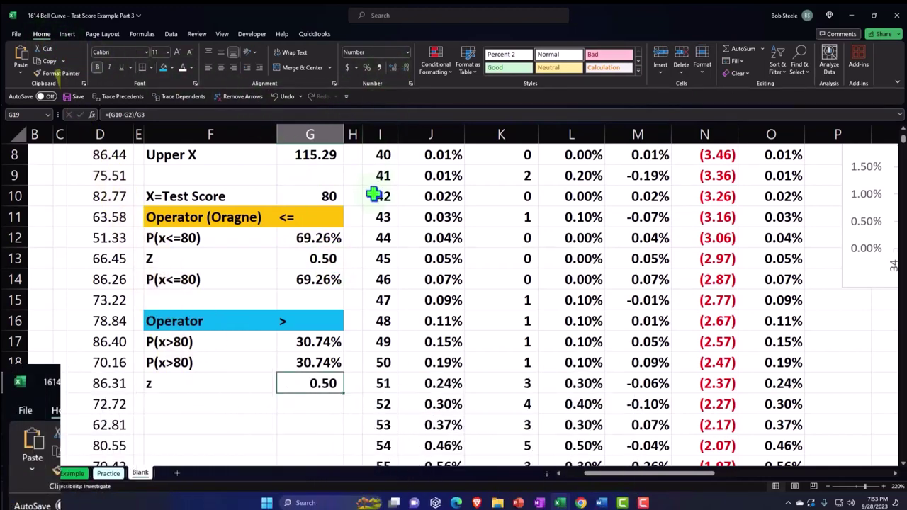
Step: Give F20 a P(x>80) label linked to the label cell above
{"action": "left_click", "coordinate": [198, 401]}
{"action": "type", "text": "="}
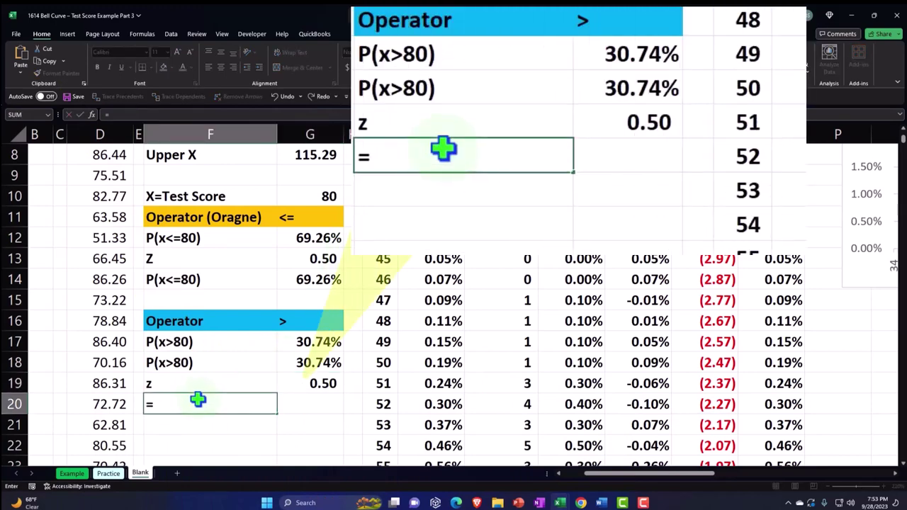
{"action": "key", "text": "Up"}
{"action": "key", "text": "Up"}
{"action": "key", "text": "Return"}
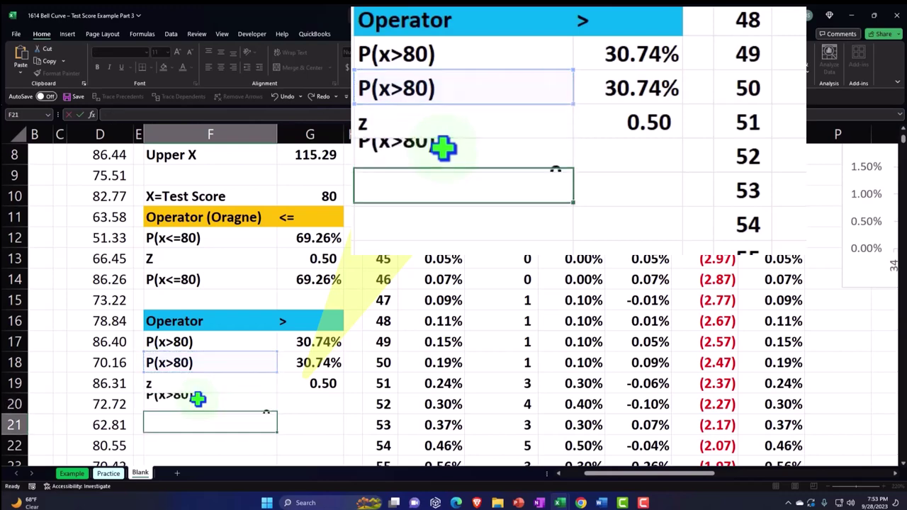
{"action": "key", "text": "Right"}
{"action": "key", "text": "Up"}
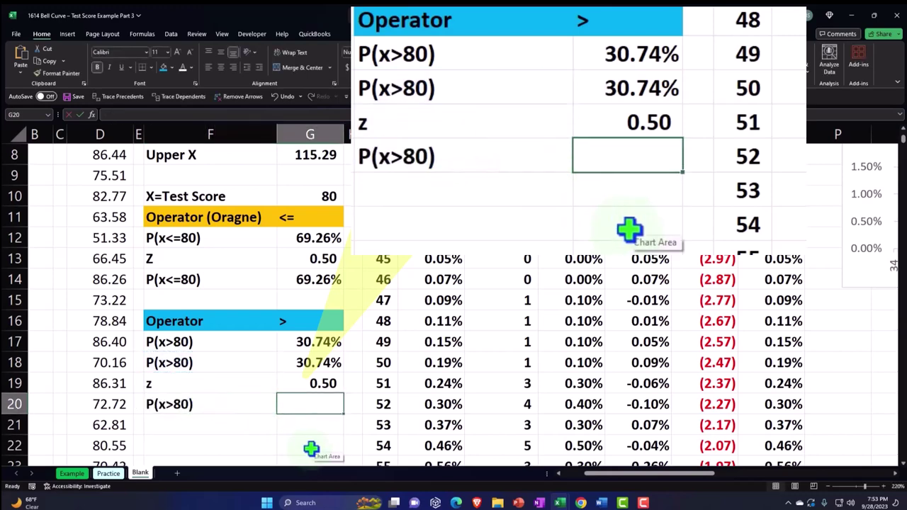
Step: Enter =NORM.S.DIST(G19,1) in G20 and format it as a percentage with two decimals
{"action": "type", "text": "="}
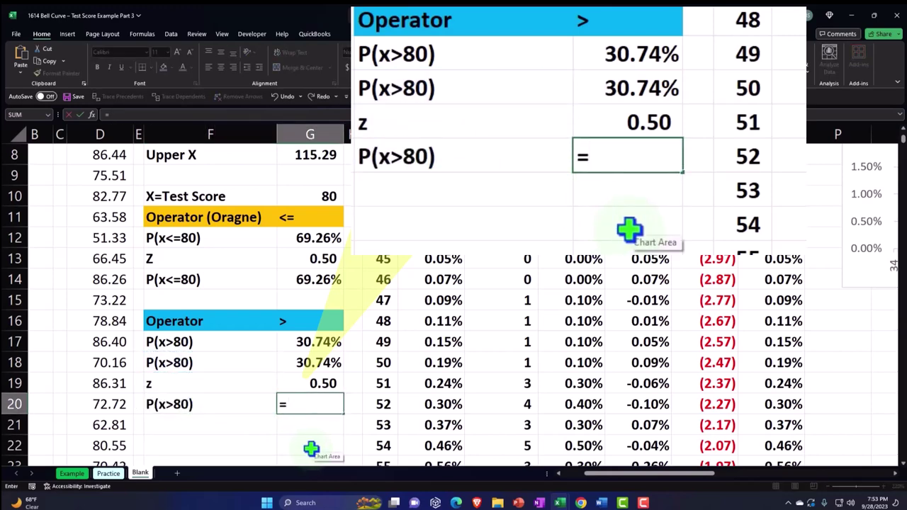
{"action": "type", "text": "norm"}
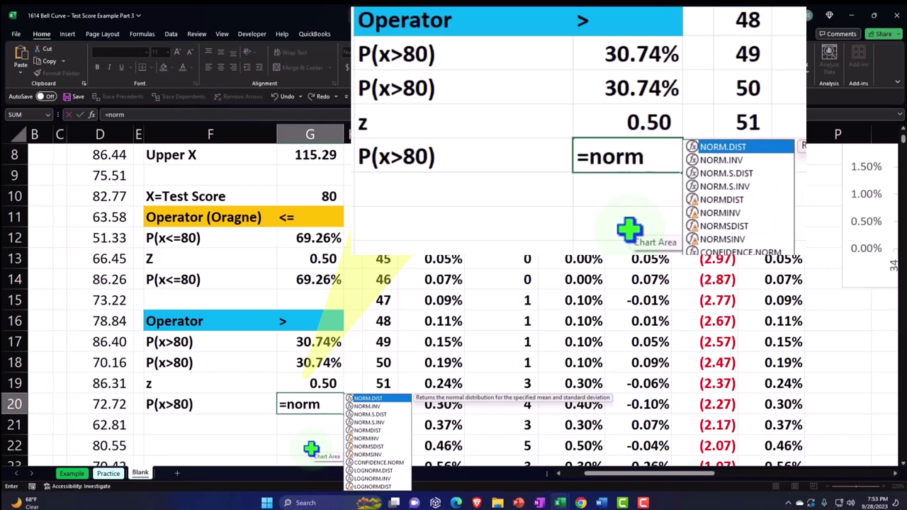
{"action": "type", "text": ".s"}
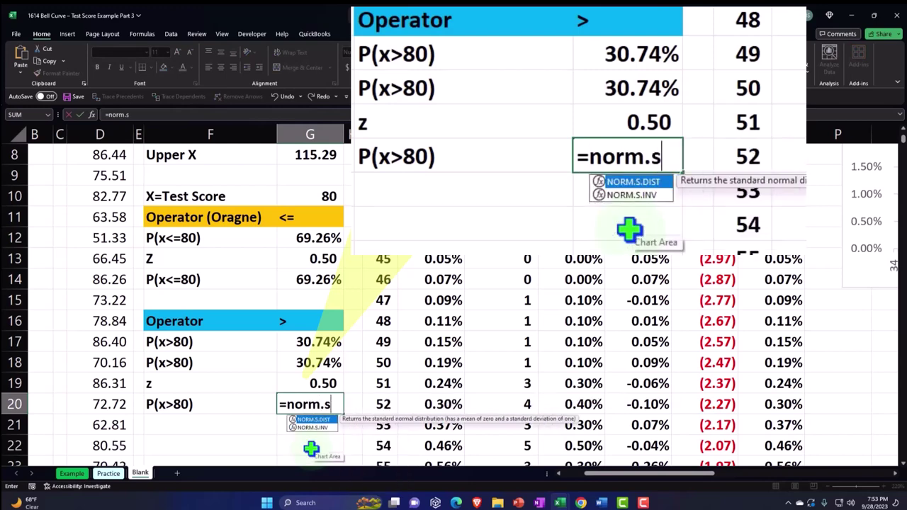
{"action": "key", "text": "Tab"}
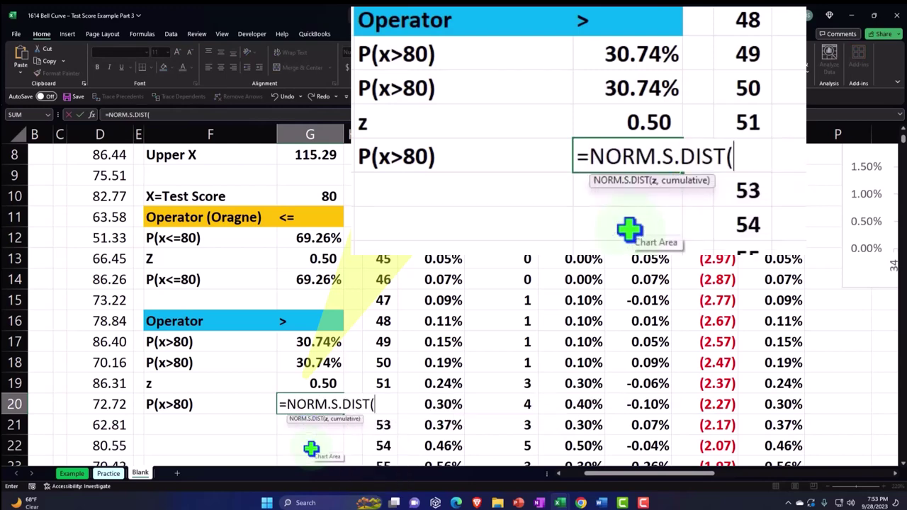
{"action": "left_click", "coordinate": [321, 384]}
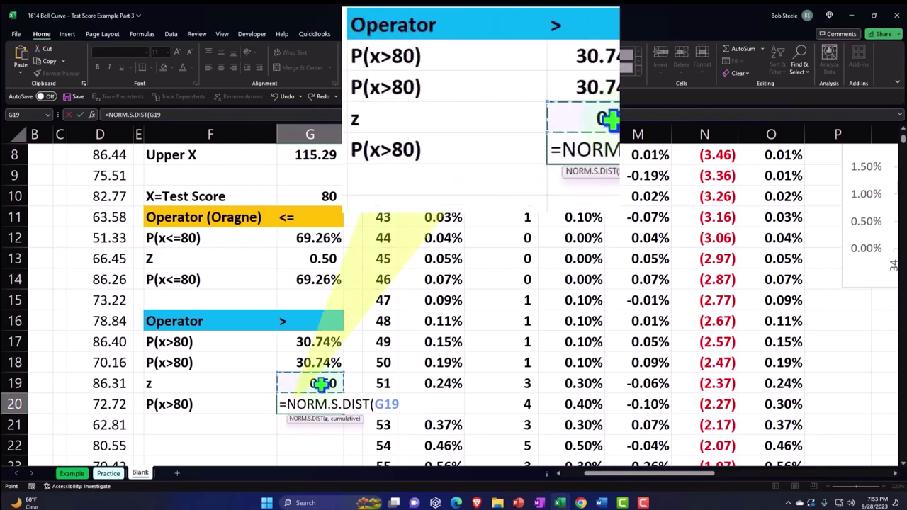
{"action": "type", "text": ","}
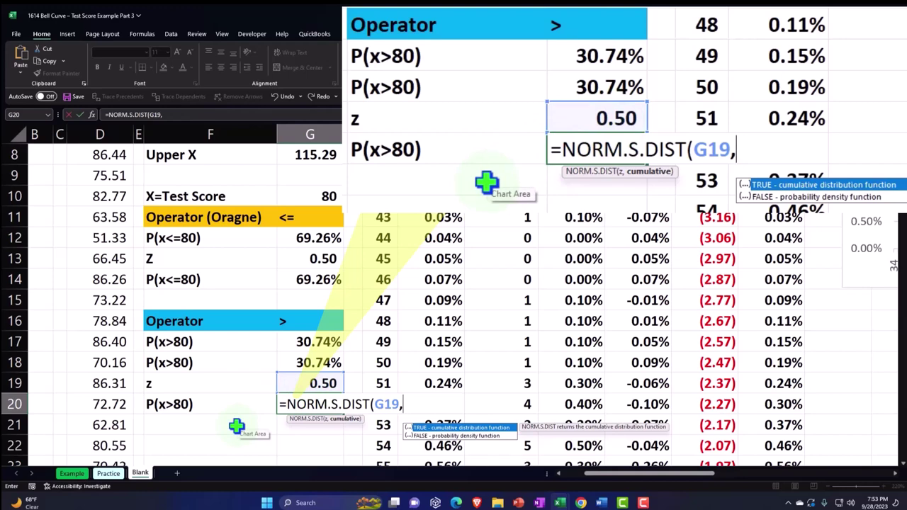
{"action": "type", "text": "1)"}
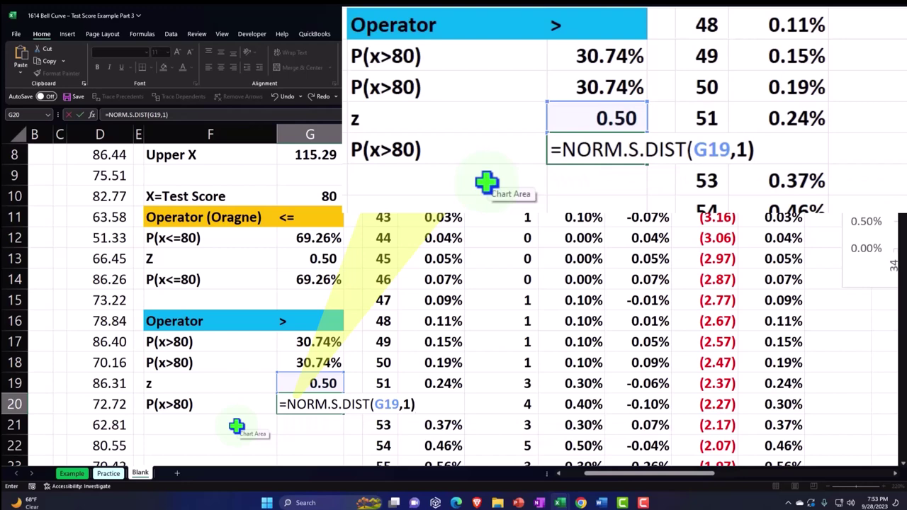
{"action": "key", "text": "Return"}
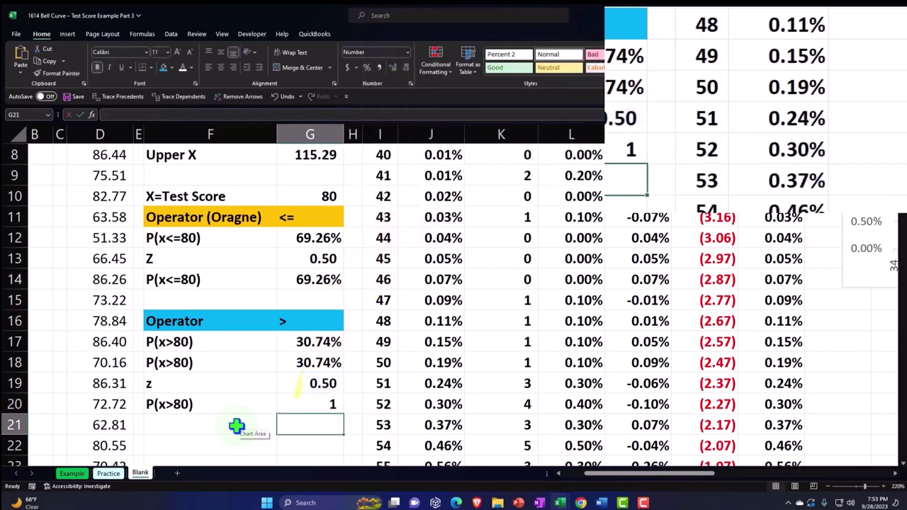
{"action": "left_click", "coordinate": [295, 404]}
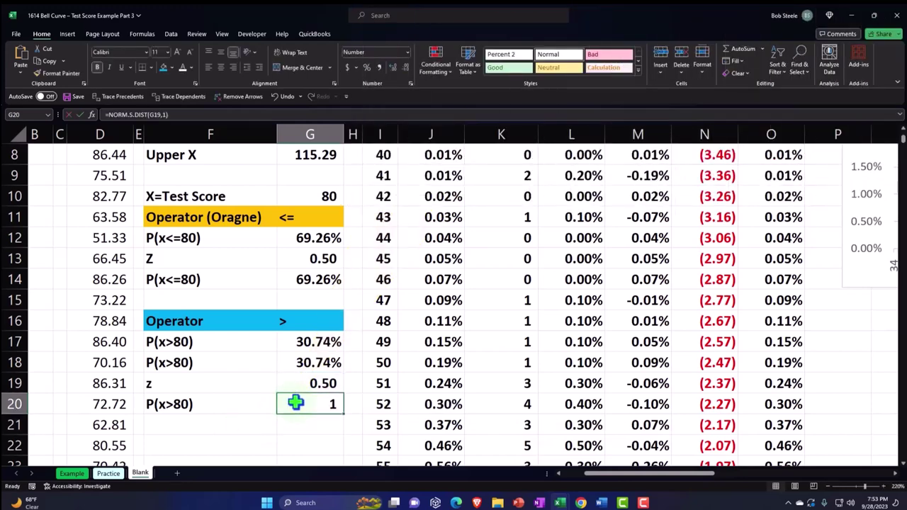
{"action": "left_click", "coordinate": [367, 67]}
{"action": "left_click", "coordinate": [394, 68]}
{"action": "left_click", "coordinate": [394, 67]}
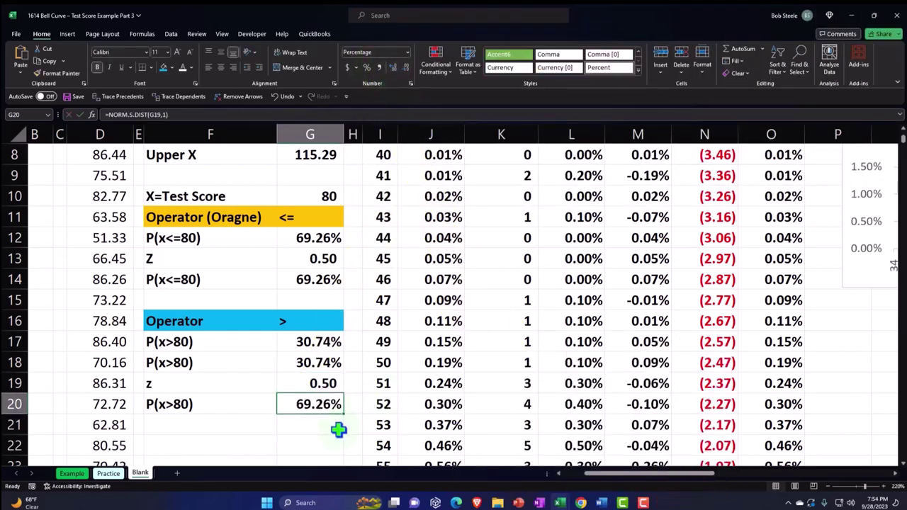
Step: Compare with the earlier P(x>80) result and correct G20 to =1-NORM.S.DIST(G19,1)
{"action": "left_click", "coordinate": [316, 363], "text": "ctrl"}
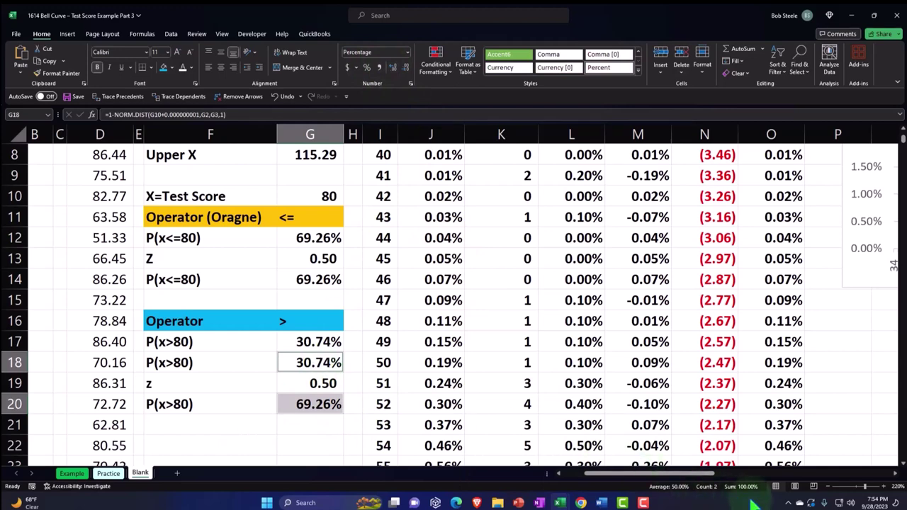
{"action": "left_click", "coordinate": [302, 424]}
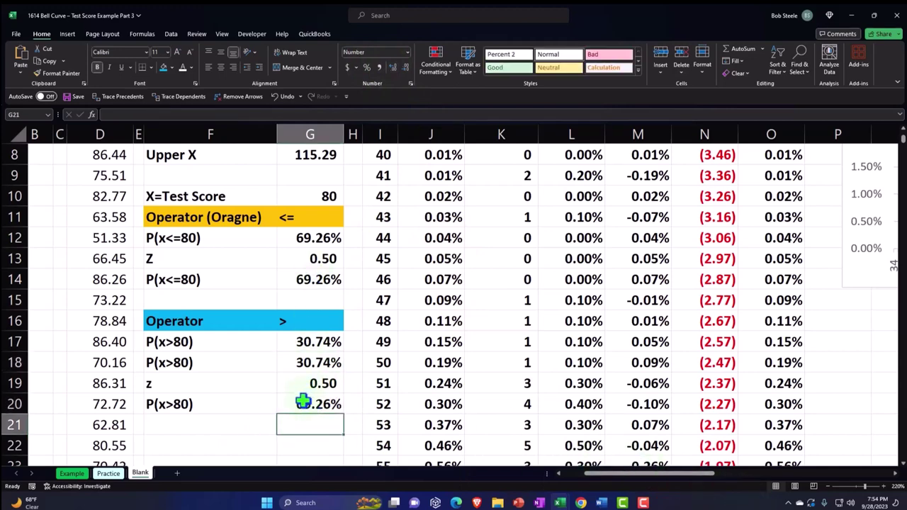
{"action": "double_click", "coordinate": [303, 402]}
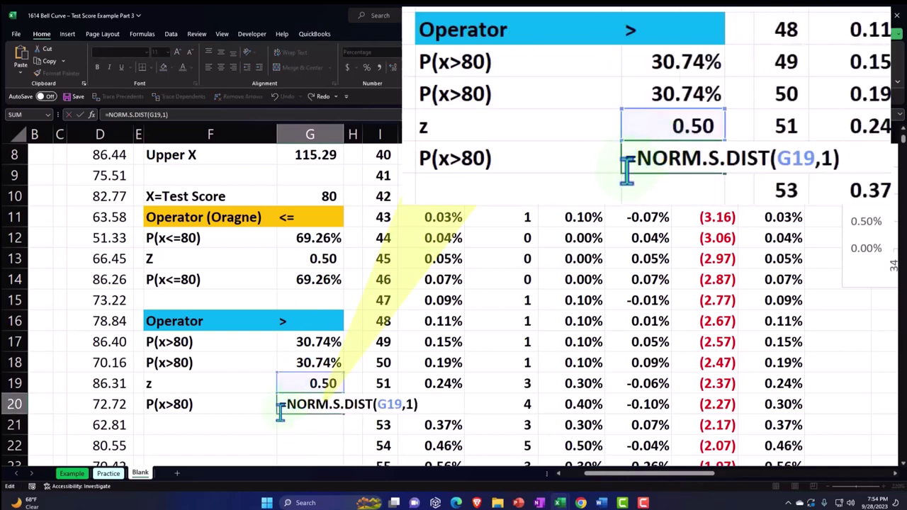
{"action": "type", "text": "1-"}
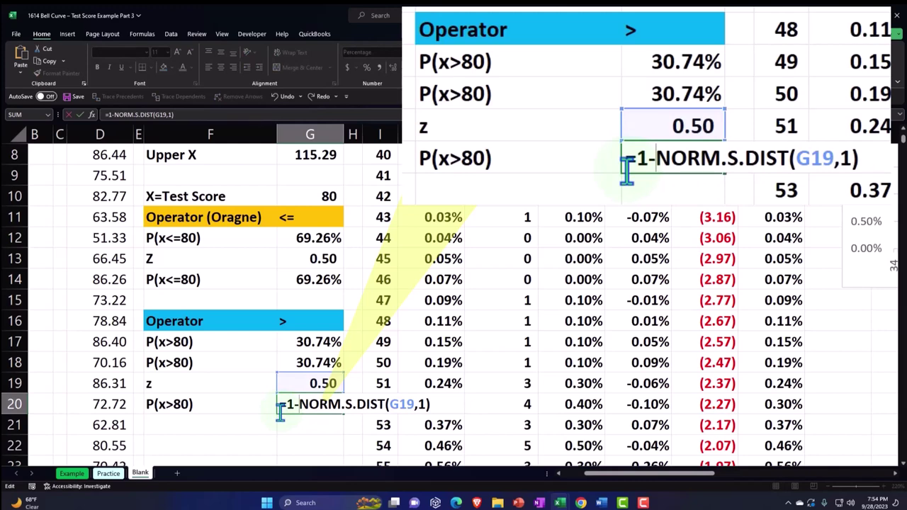
{"action": "key", "text": "Return"}
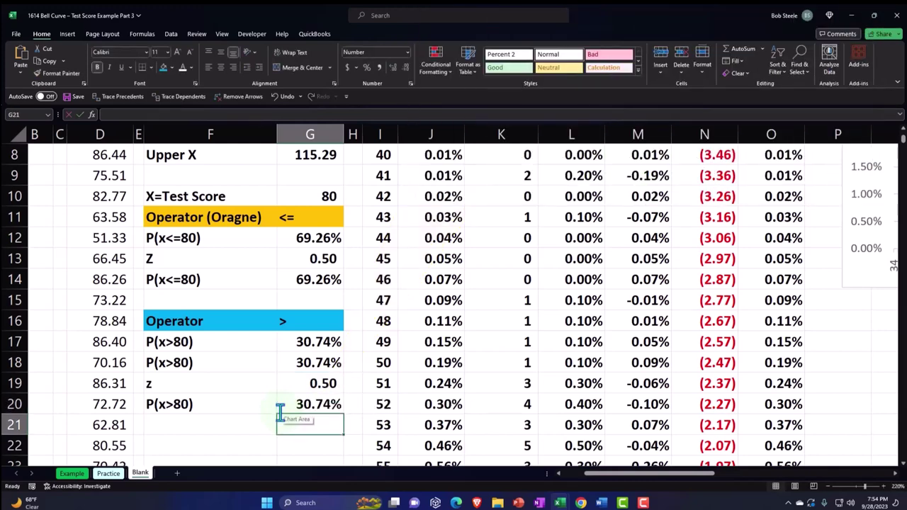
Step: Add a Lower row in F22 with the value 75 beside it
{"action": "left_click", "coordinate": [188, 436]}
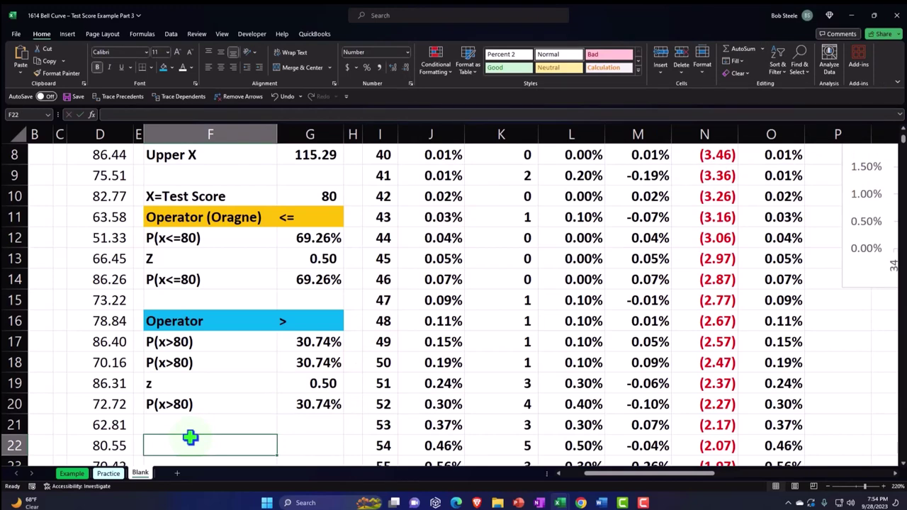
{"action": "type", "text": "P"}
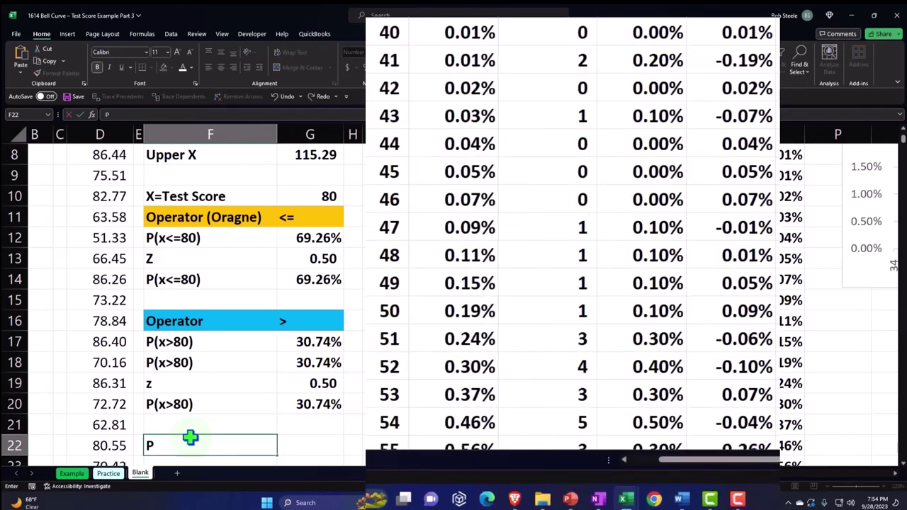
{"action": "key", "text": "BackSpace"}
{"action": "type", "text": "Lower"}
{"action": "key", "text": "Tab"}
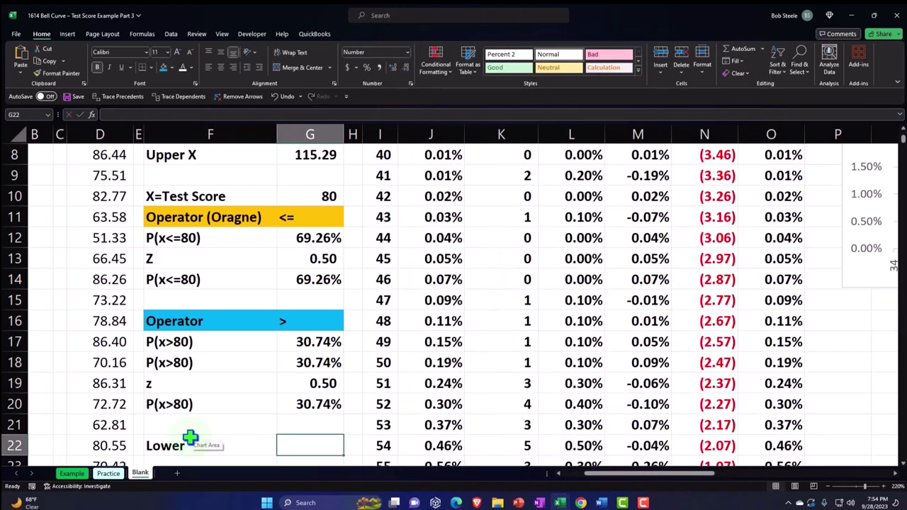
{"action": "type", "text": "7"}
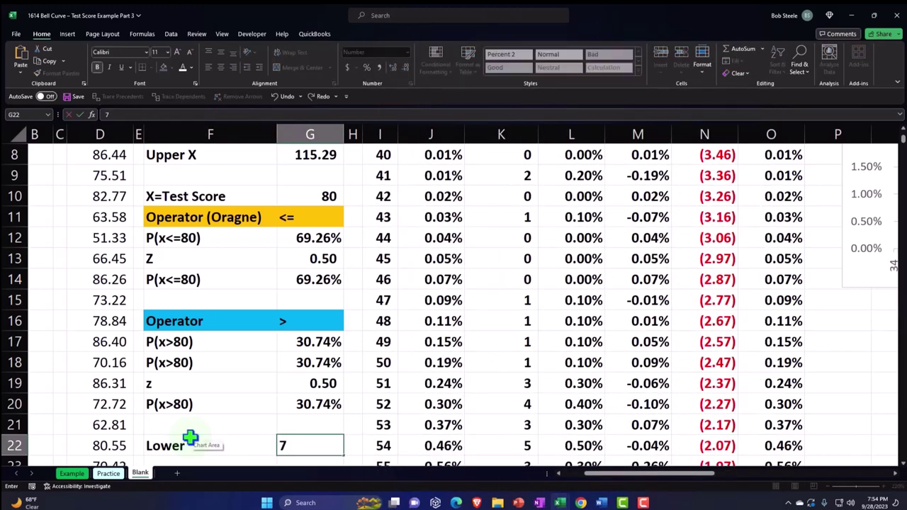
{"action": "type", "text": "5"}
{"action": "key", "text": "Return"}
Step: Add an Upper row linked to the test score (=G10, showing 80) and start typing P(75<=x<=80)
{"action": "type", "text": "Upper"}
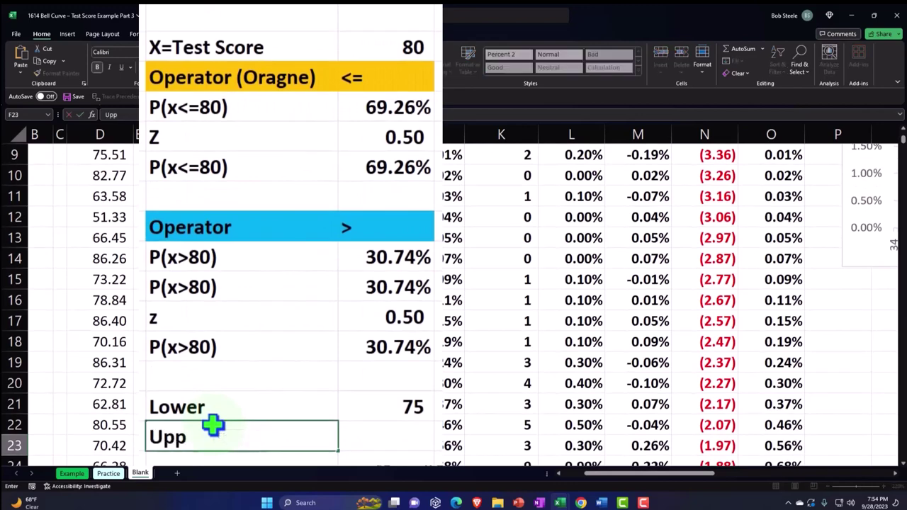
{"action": "key", "text": "Tab"}
{"action": "type", "text": "="}
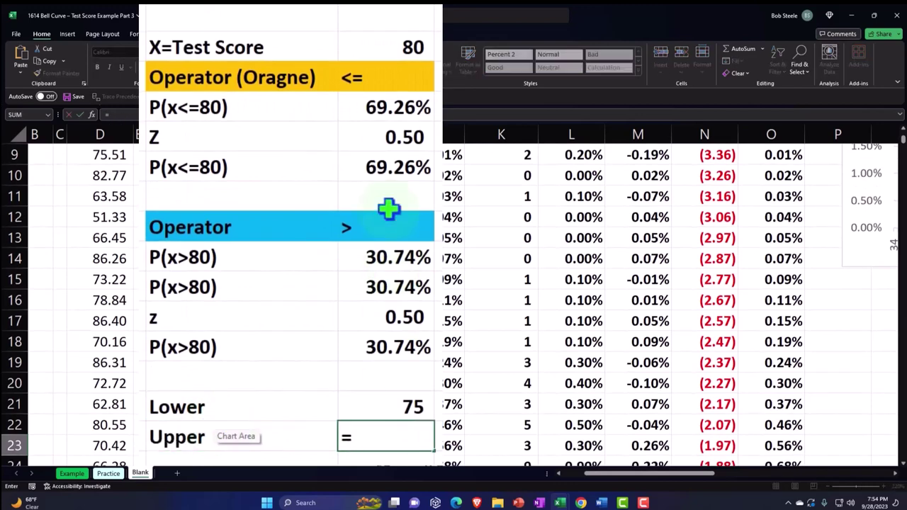
{"action": "left_click", "coordinate": [391, 51]}
{"action": "key", "text": "Return"}
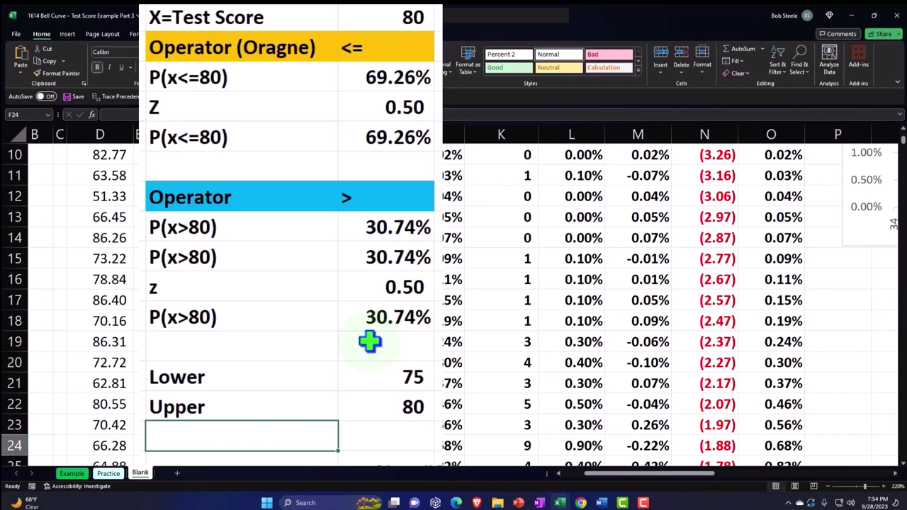
{"action": "type", "text": "P("}
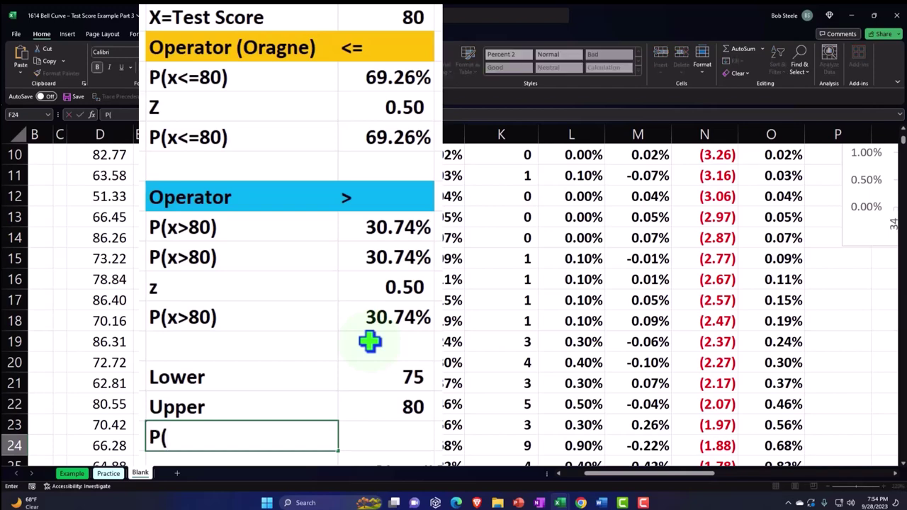
{"action": "type", "text": "75<"}
{"action": "type", "text": "="}
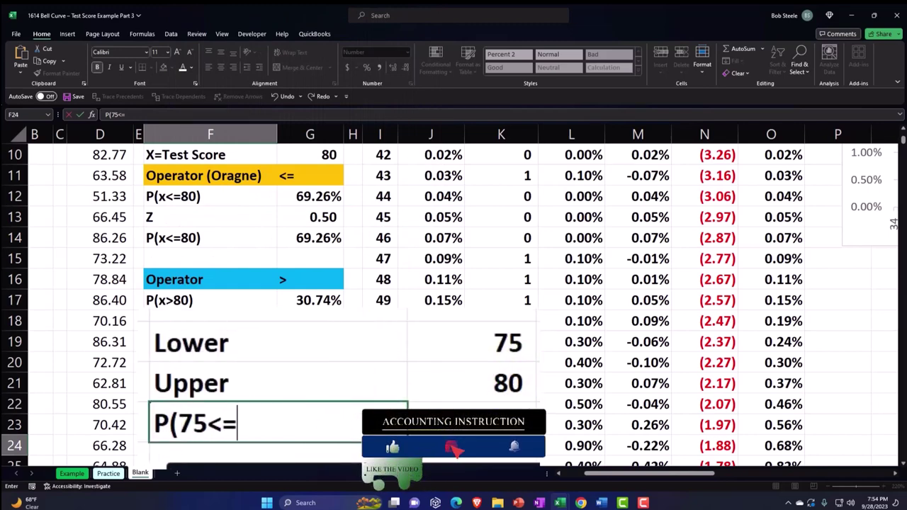
{"action": "type", "text": "x"}
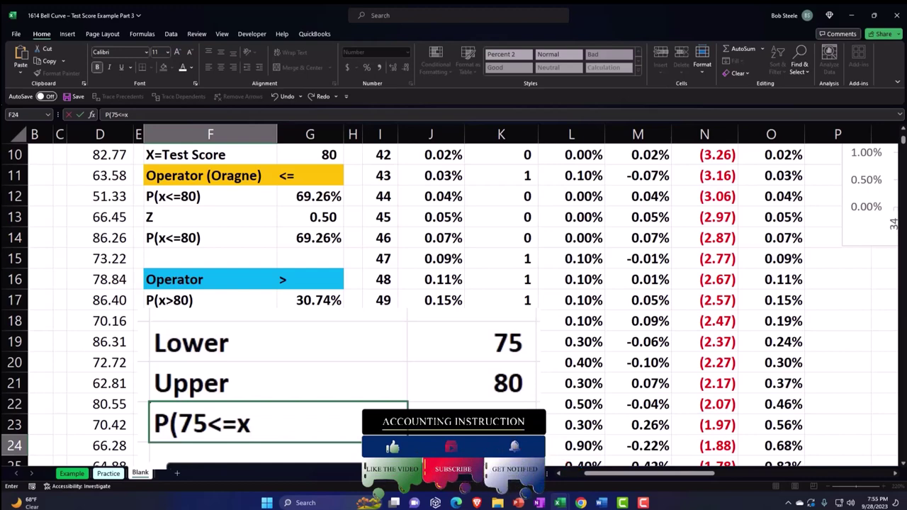
{"action": "type", "text": "<=80)"}
Step: Finish the P(75<=x<=80) label in F24 and enter P(x>=75&<=80) in F25
{"action": "key", "text": "Return"}
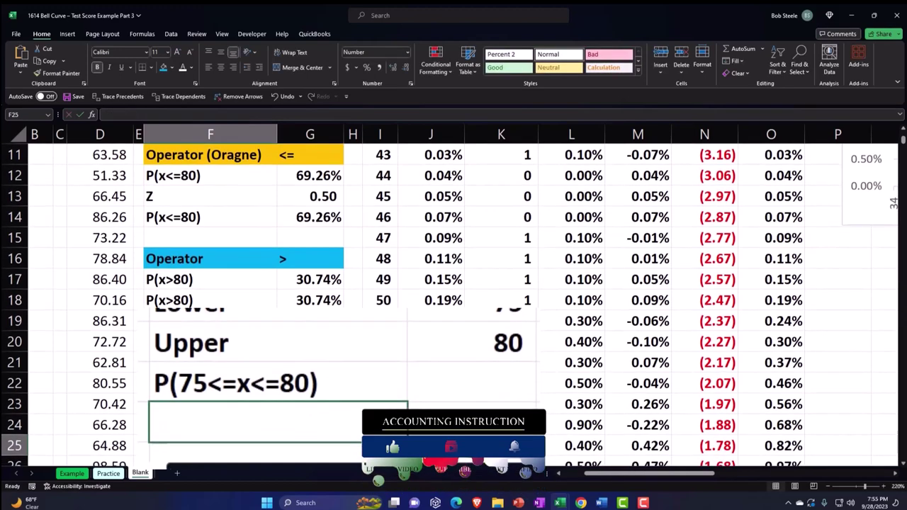
{"action": "type", "text": "P(75<=x<=80"}
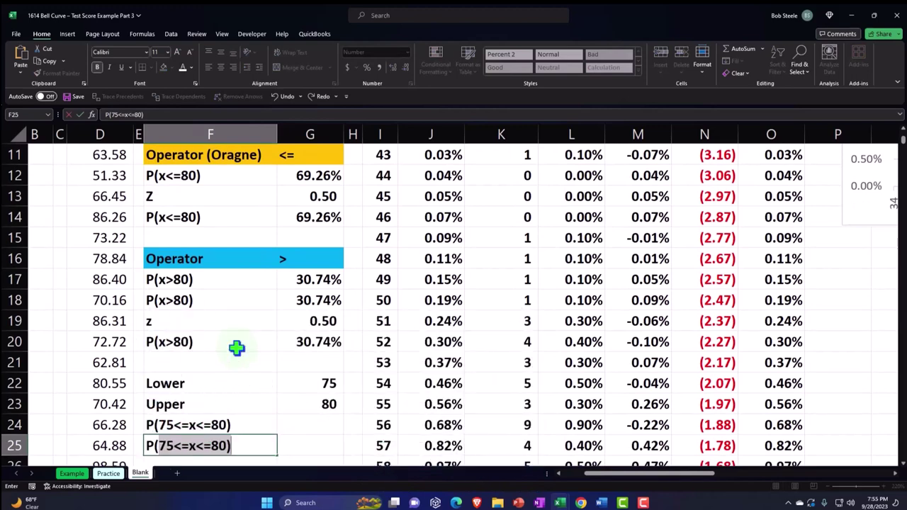
{"action": "type", "text": "x"}
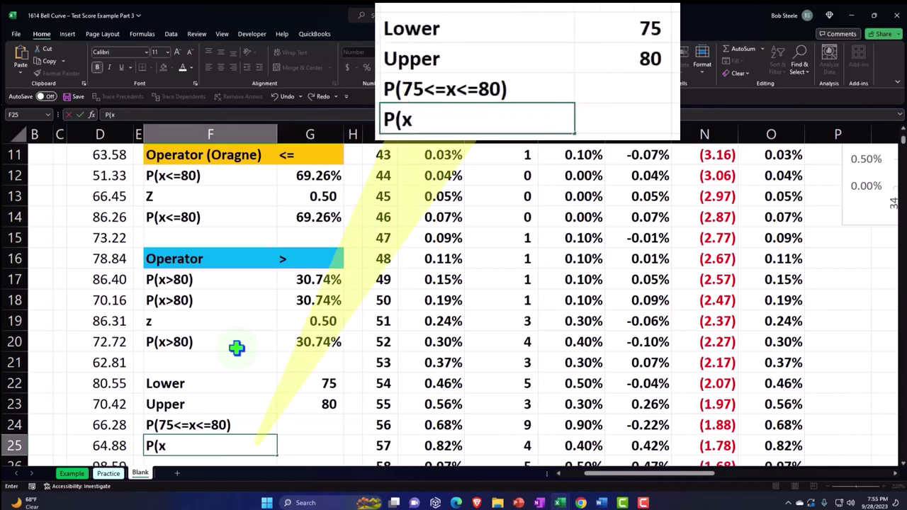
{"action": "type", "text": ","}
{"action": "key", "text": "BackSpace"}
{"action": "type", "text": "<=75"}
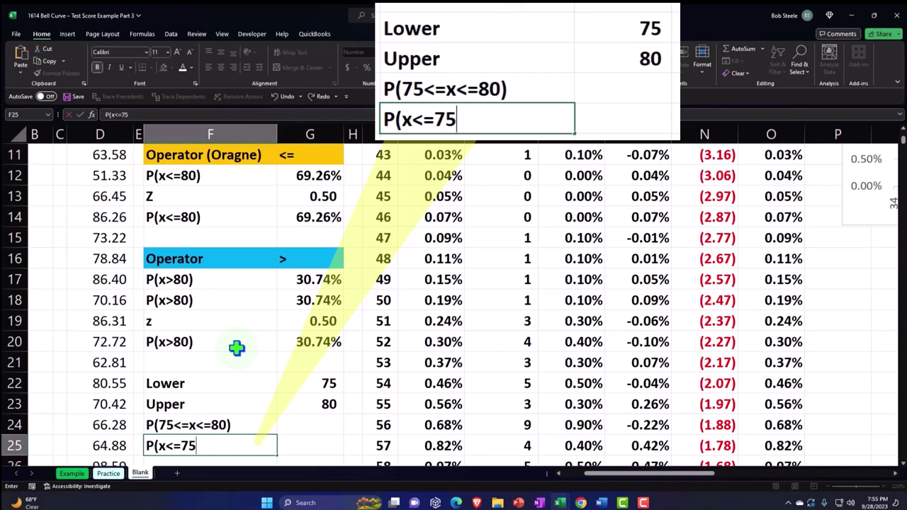
{"action": "type", "text": "&"}
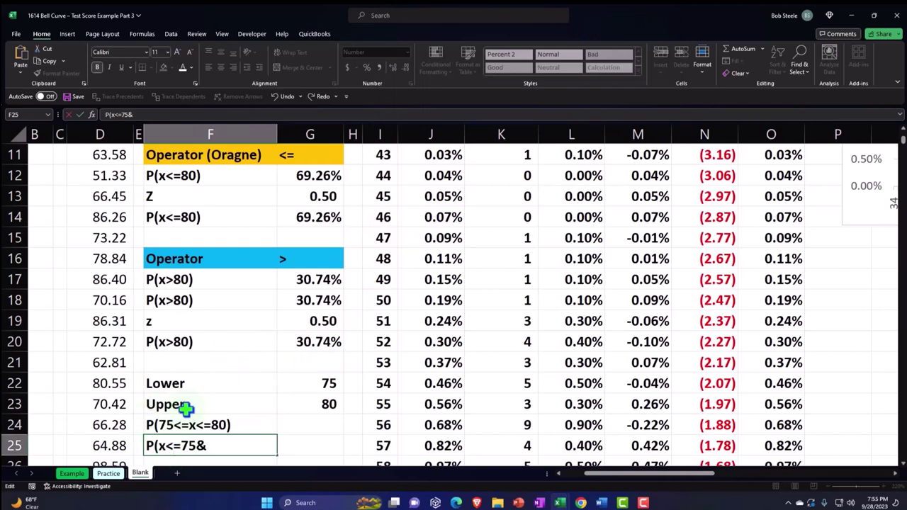
{"action": "key", "text": "Left"}
{"action": "key", "text": "Left"}
{"action": "key", "text": "Left"}
{"action": "key", "text": "Left"}
{"action": "key", "text": "BackSpace"}
{"action": "type", "text": ">"}
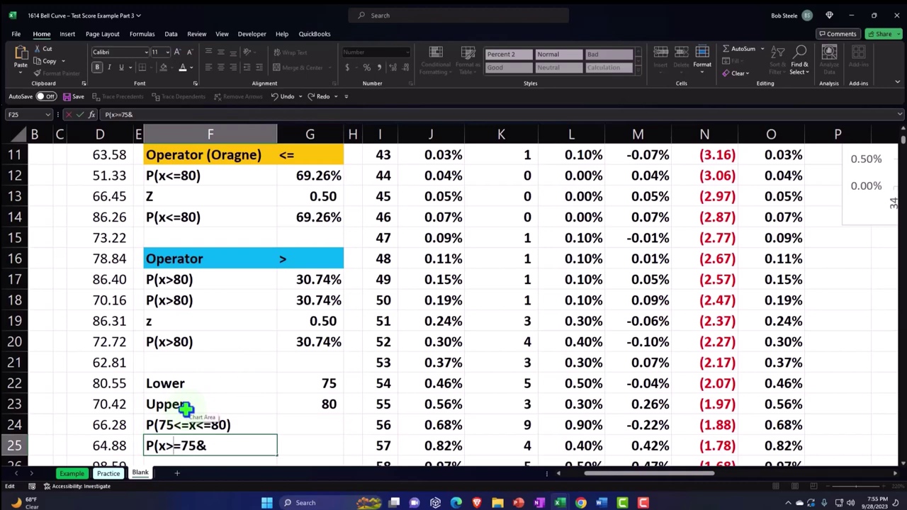
{"action": "left_click", "coordinate": [227, 445]}
{"action": "type", "text": "<"}
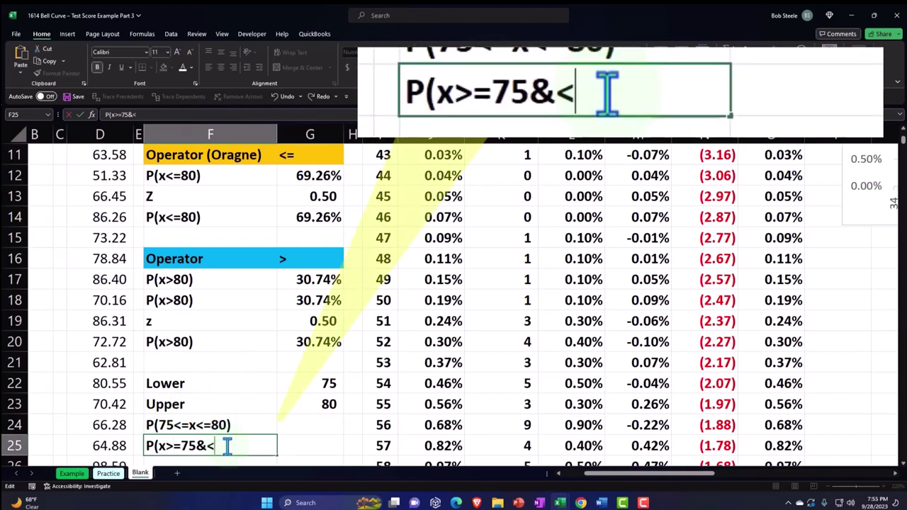
{"action": "type", "text": "=80"}
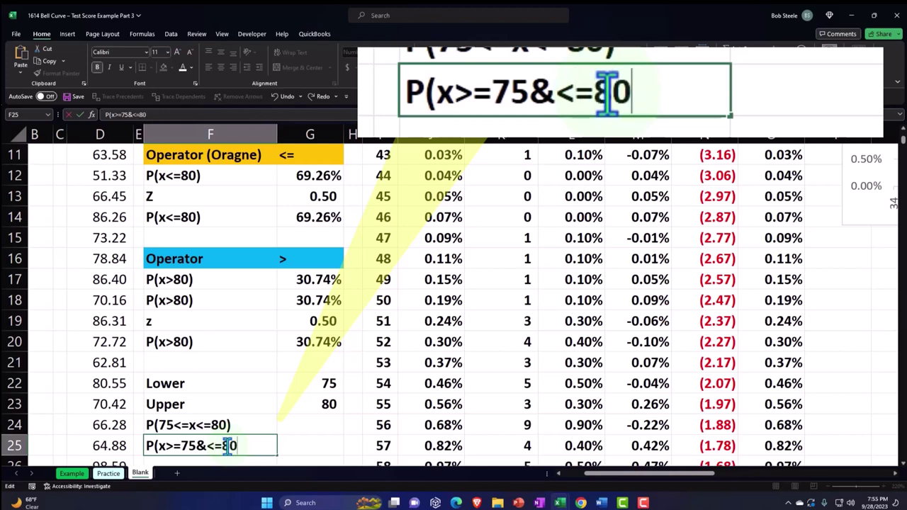
{"action": "type", "text": ")"}
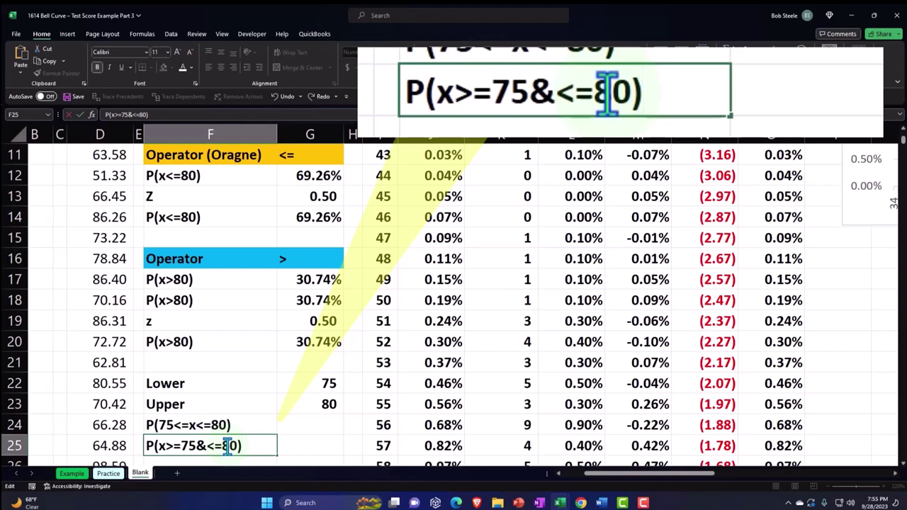
{"action": "key", "text": "Return"}
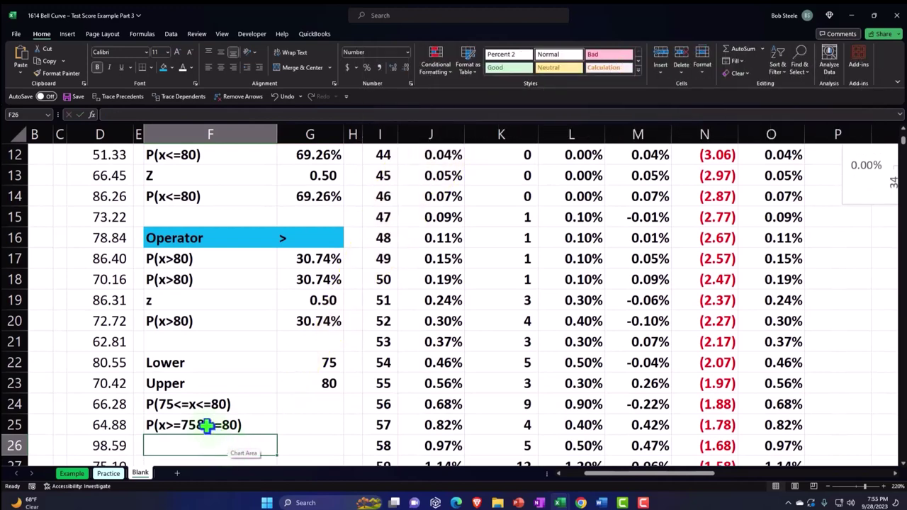
Step: Start turning F25 into ="P(x>="&G22&..., replacing the fixed 75 with a G22 reference
{"action": "double_click", "coordinate": [156, 425]}
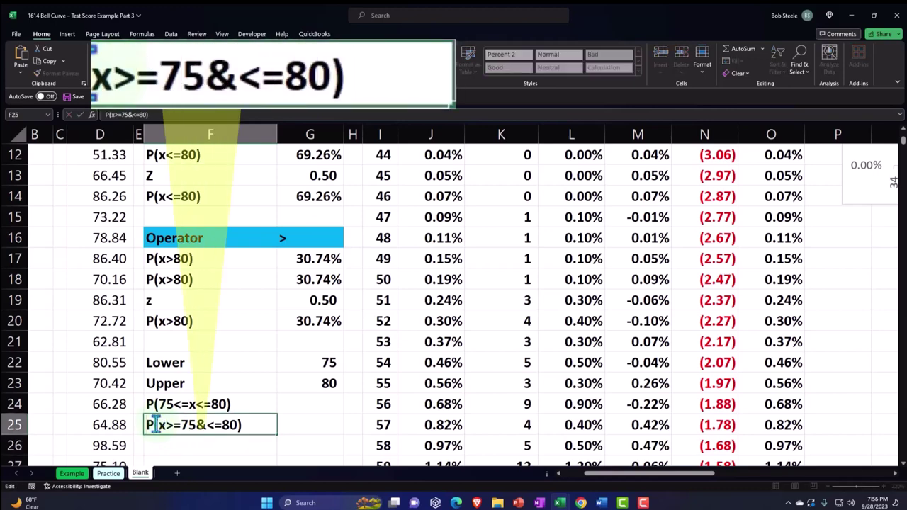
{"action": "type", "text": "=\""}
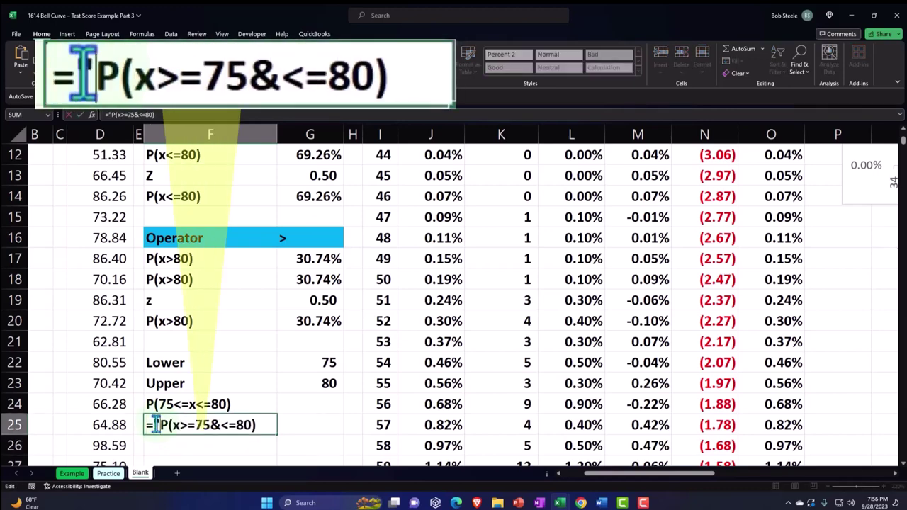
{"action": "left_click", "coordinate": [197, 427]}
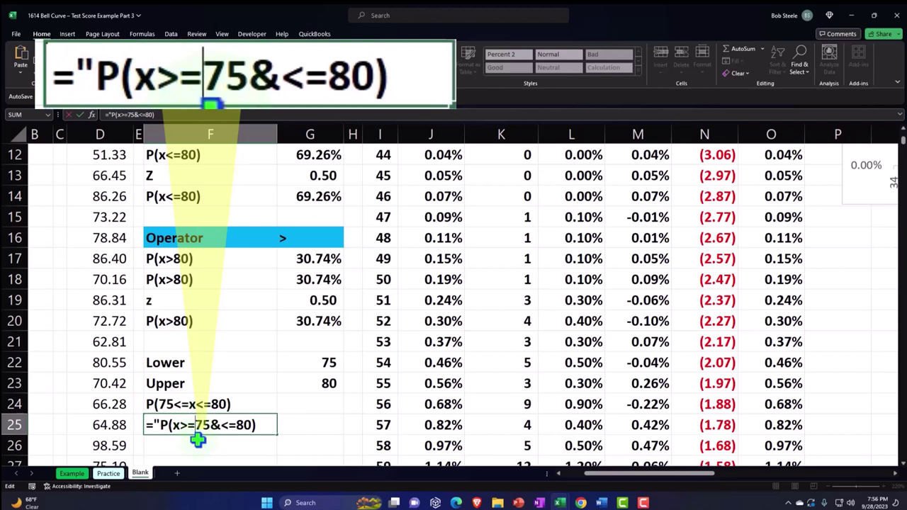
{"action": "type", "text": "\""}
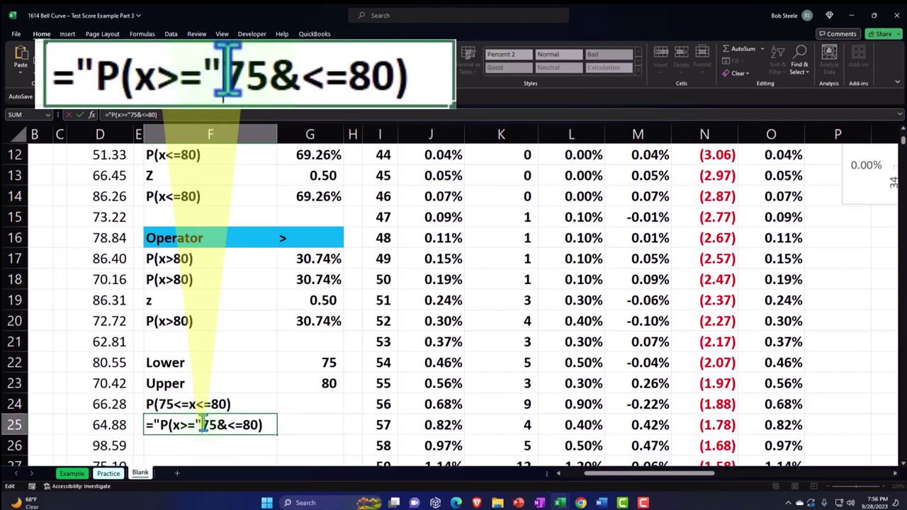
{"action": "type", "text": "&"}
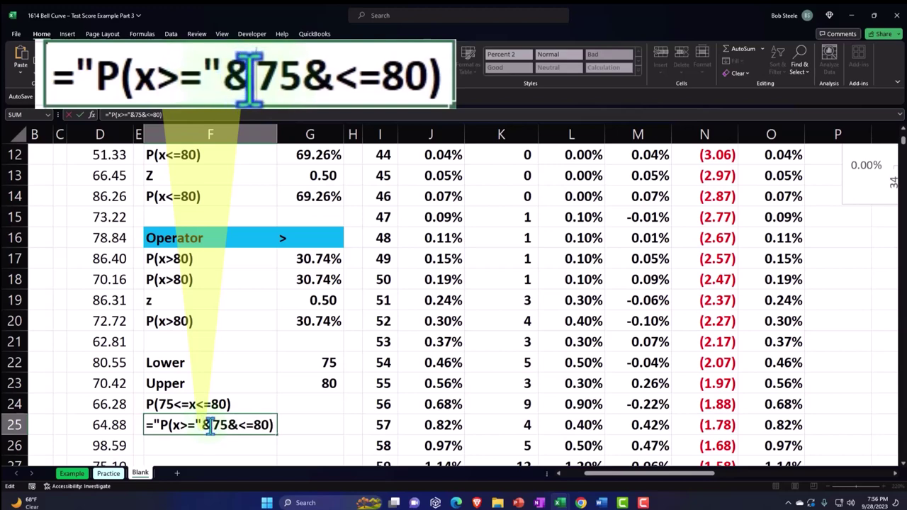
{"action": "left_click_drag", "start_coordinate": [212, 424], "coordinate": [225, 425]}
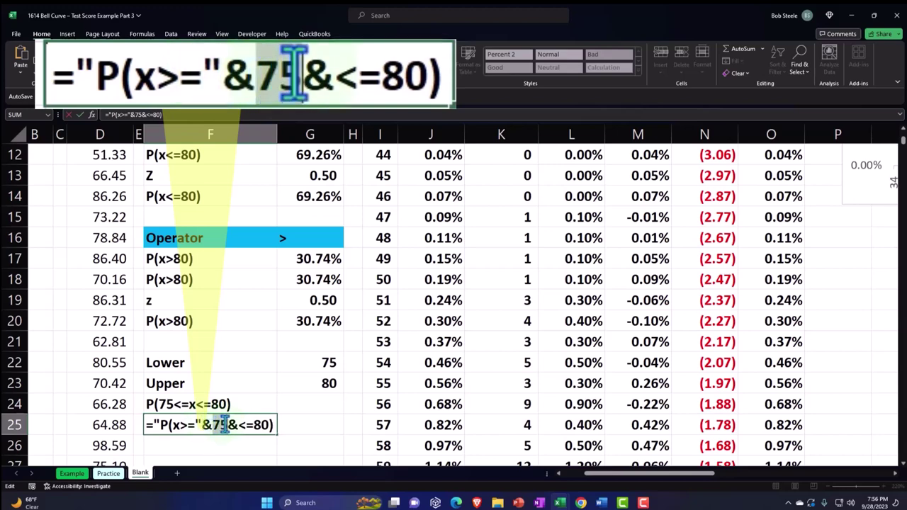
{"action": "left_click", "coordinate": [307, 363]}
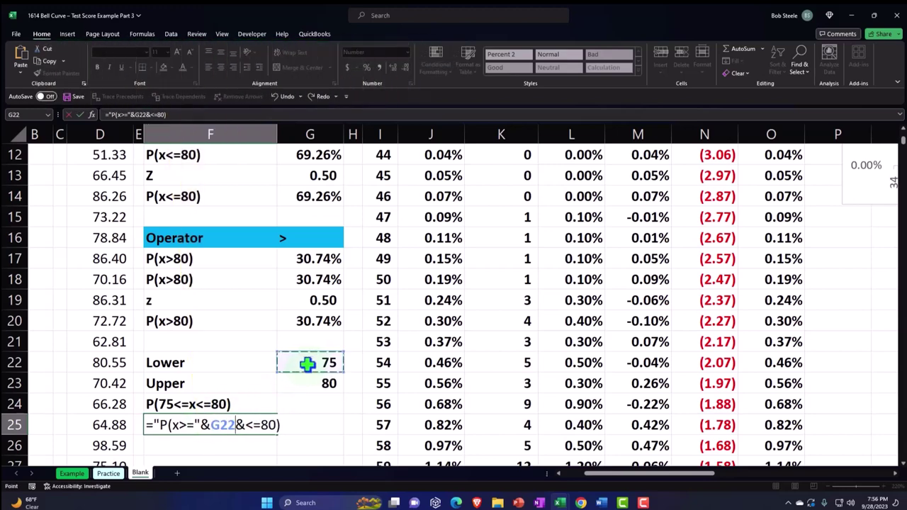
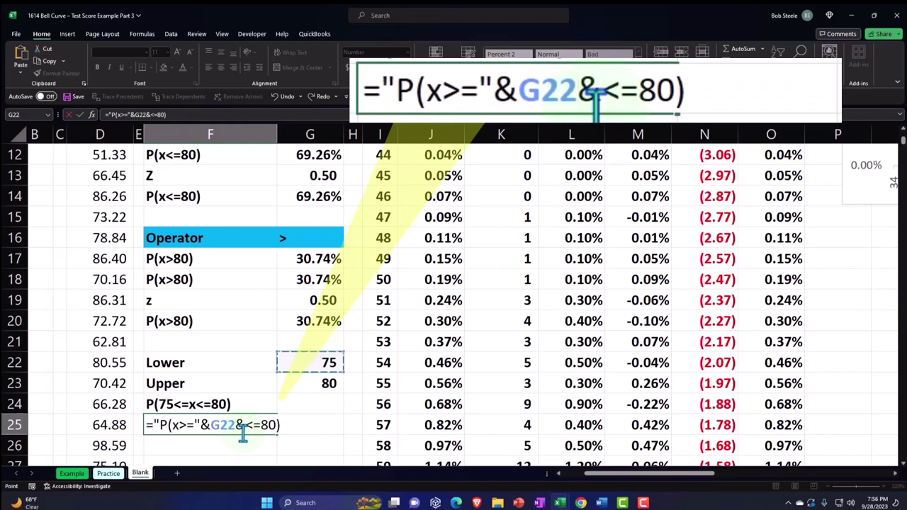
Step: Rewrite F25 as ="P(x>="&G22&"&<="&G23&")" so it displays P(x>=75&<=80)
{"action": "type", "text": "&"}
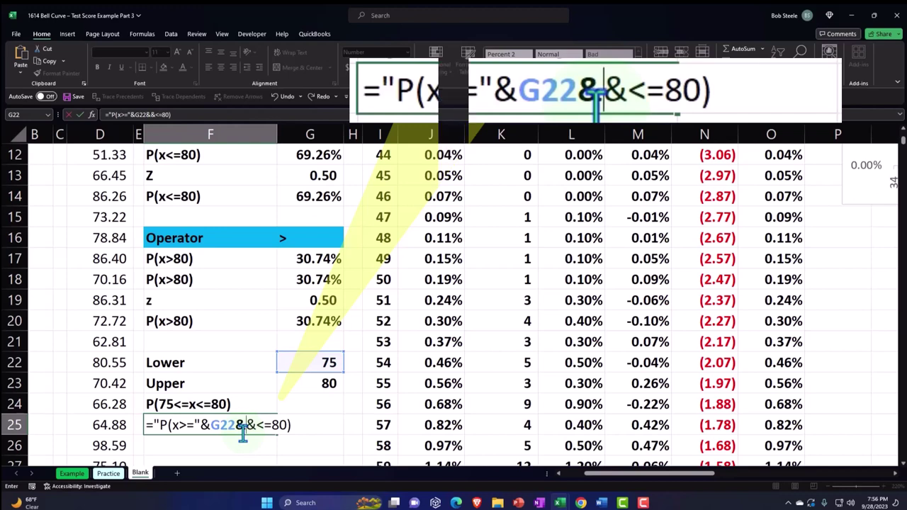
{"action": "type", "text": "\""}
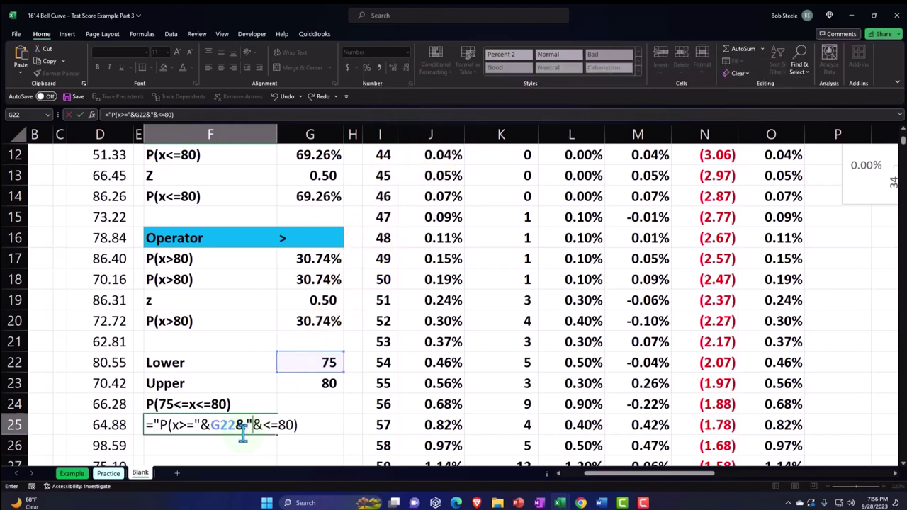
{"action": "left_click", "coordinate": [279, 425]}
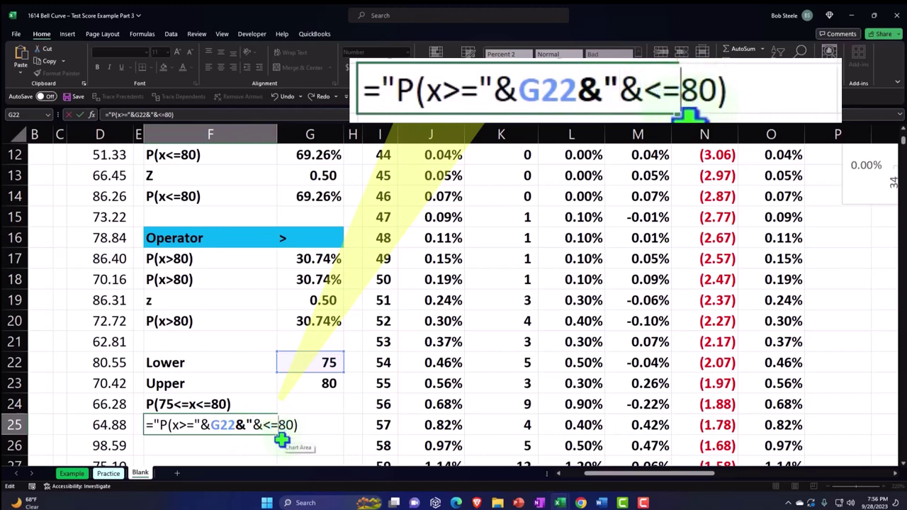
{"action": "type", "text": "\""}
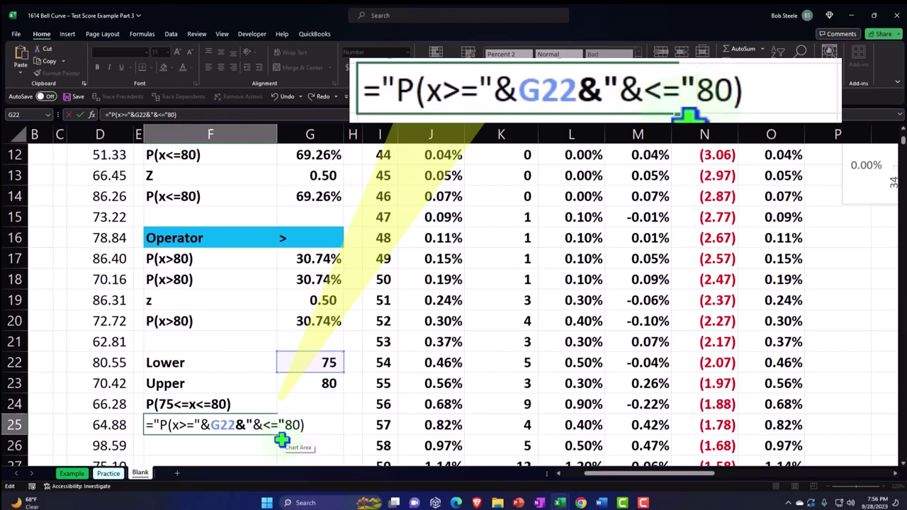
{"action": "type", "text": "&"}
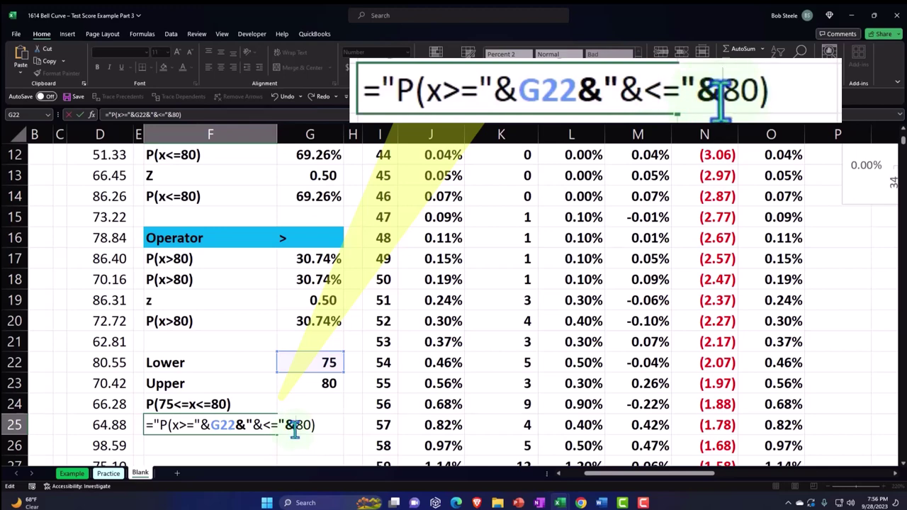
{"action": "left_click_drag", "start_coordinate": [296, 425], "coordinate": [307, 424]}
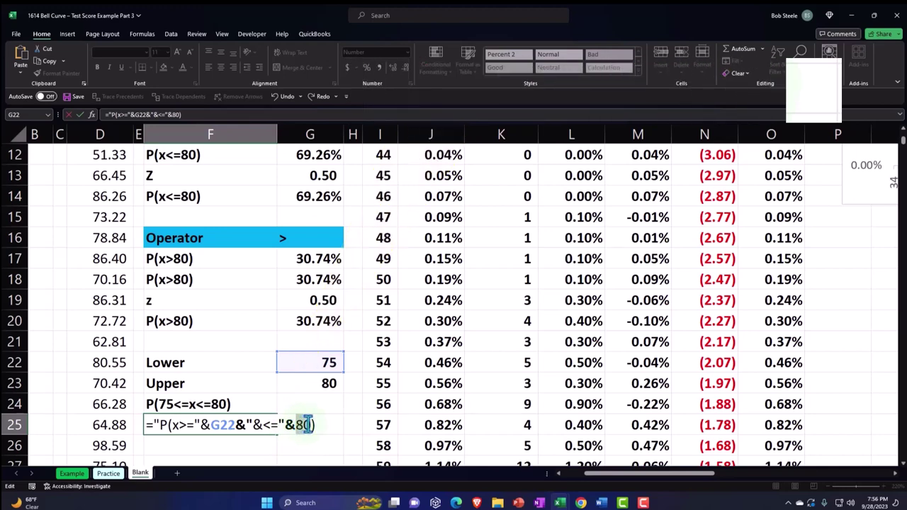
{"action": "left_click", "coordinate": [323, 382]}
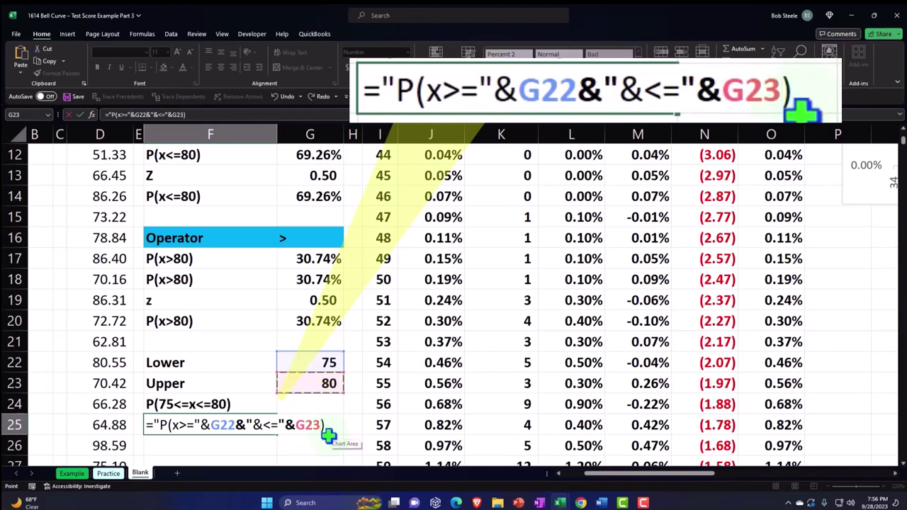
{"action": "type", "text": "&"}
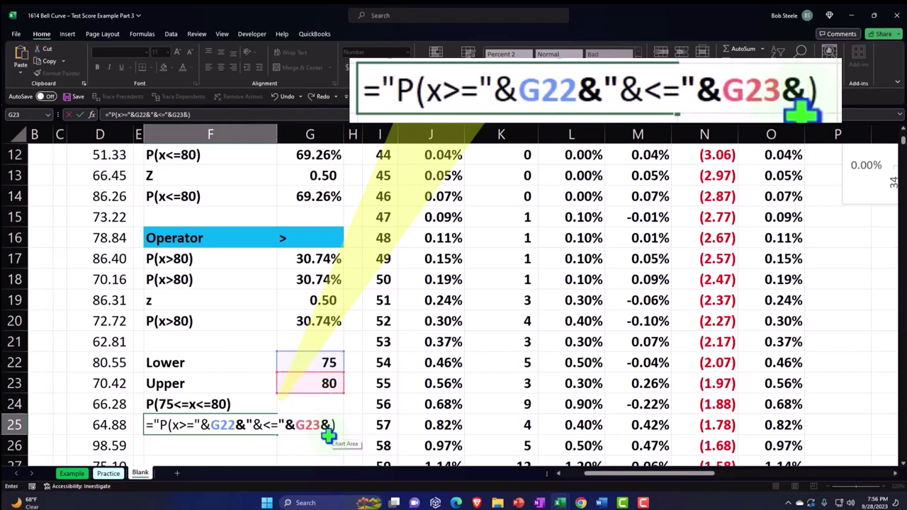
{"action": "type", "text": "\""}
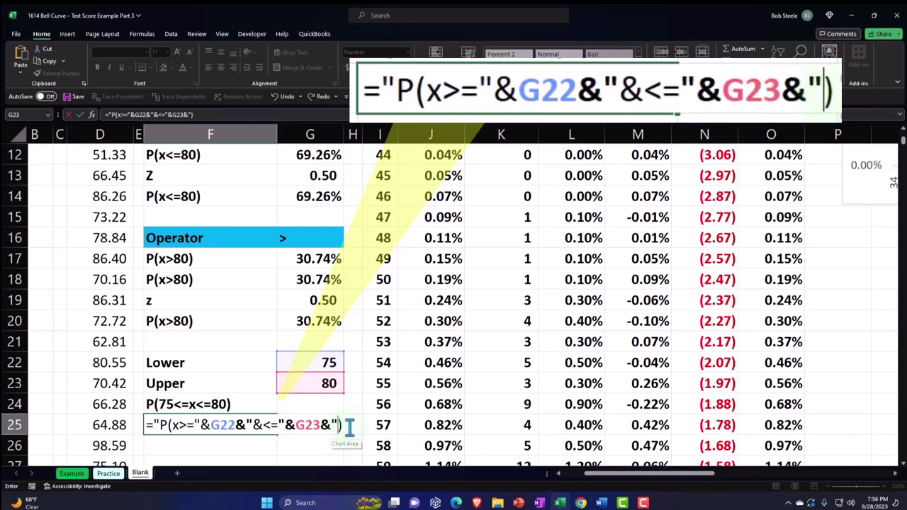
{"action": "left_click", "coordinate": [349, 425]}
{"action": "type", "text": "\""}
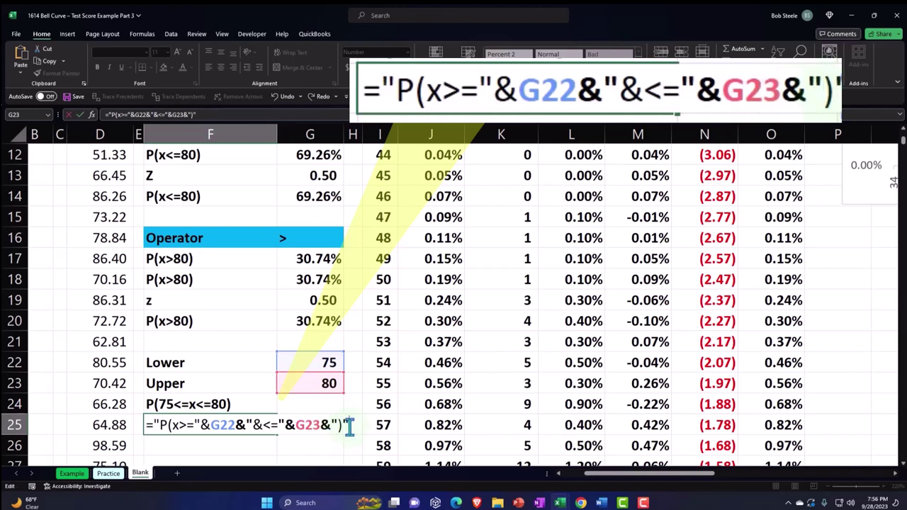
{"action": "key", "text": "Return"}
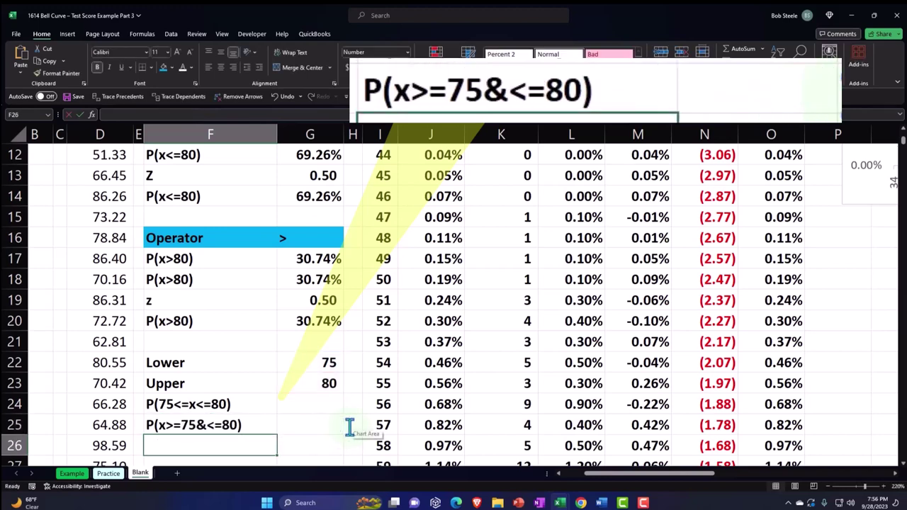
{"action": "key", "text": "Right"}
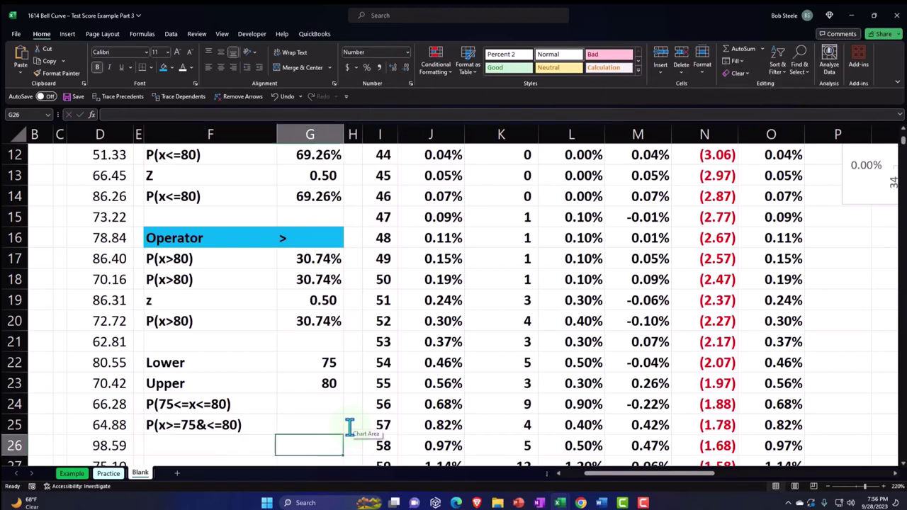
{"action": "key", "text": "Up"}
{"action": "key", "text": "Up"}
{"action": "key", "text": "Up"}
{"action": "key", "text": "Up"}
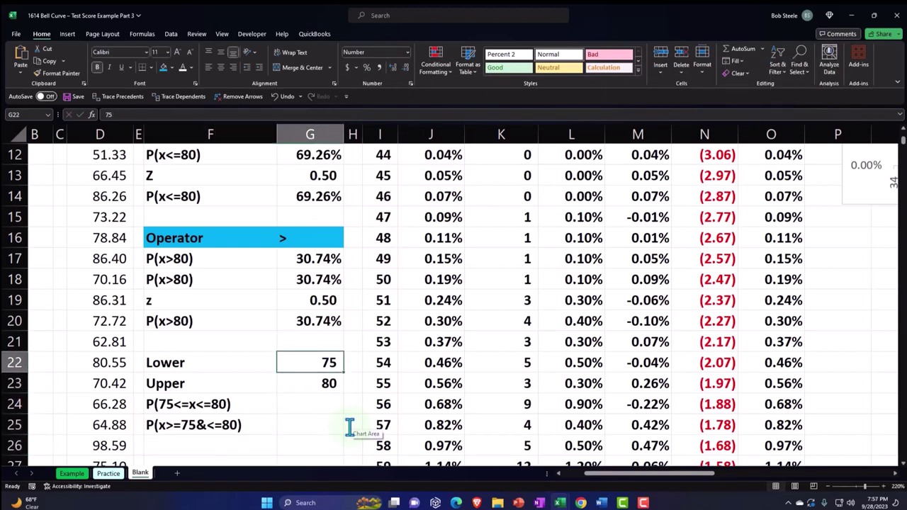
{"action": "type", "text": "60"}
{"action": "key", "text": "Return"}
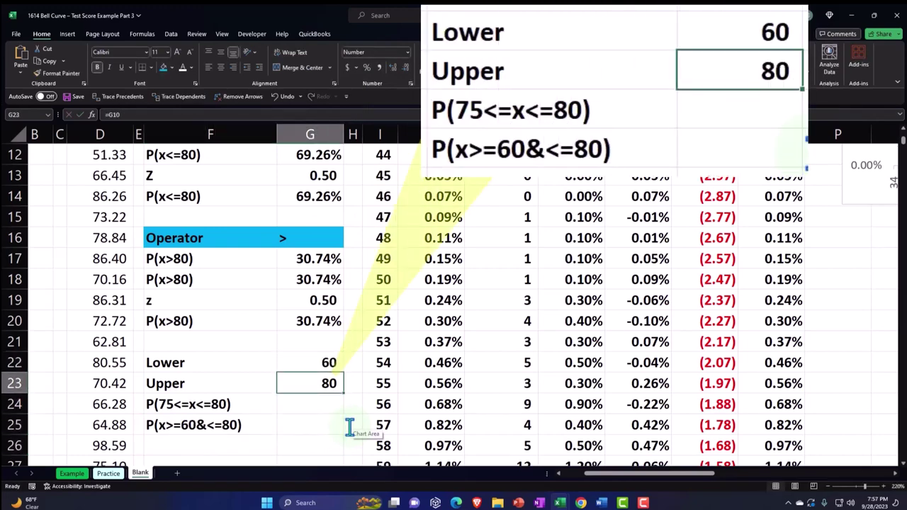
{"action": "key", "text": "Up"}
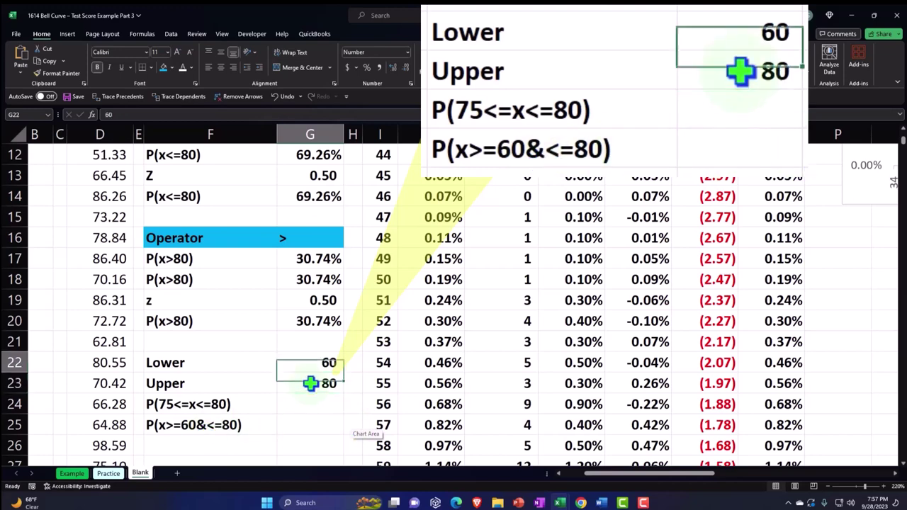
{"action": "type", "text": "75"}
{"action": "key", "text": "Return"}
{"action": "key", "text": "Return"}
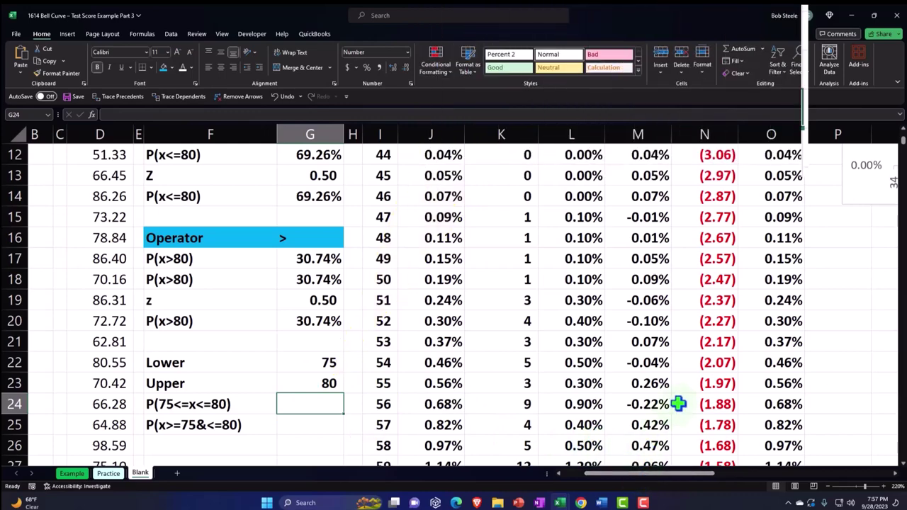
{"action": "scroll", "coordinate": [692, 425], "scroll_direction": "up", "scroll_amount": 4}
{"action": "left_click_drag", "start_coordinate": [705, 474], "coordinate": [751, 459]}
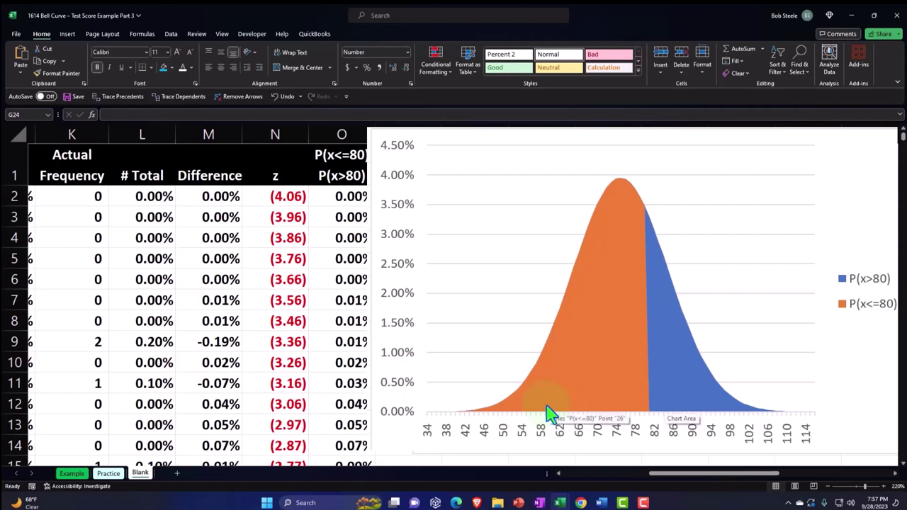
{"action": "left_click_drag", "start_coordinate": [667, 482], "coordinate": [570, 474]}
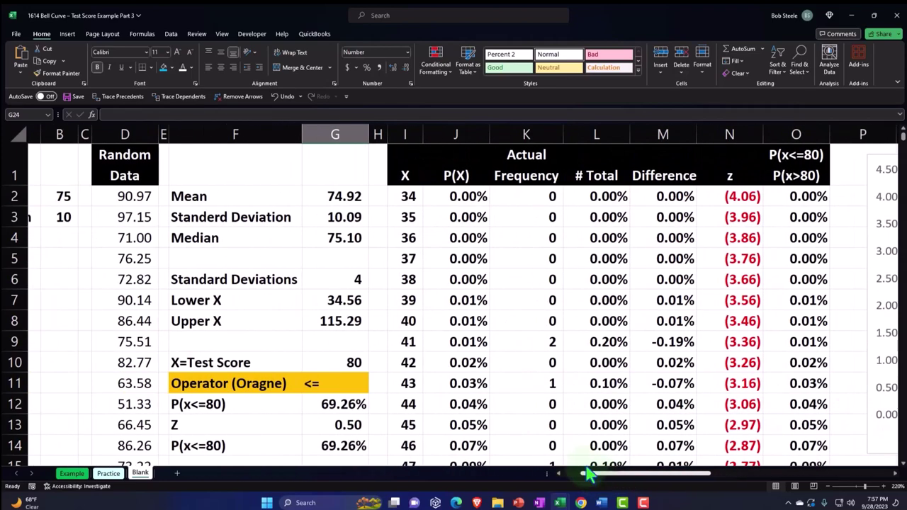
{"action": "scroll", "coordinate": [348, 354], "scroll_direction": "down", "scroll_amount": 4}
{"action": "scroll", "coordinate": [348, 354], "scroll_direction": "down", "scroll_amount": 3}
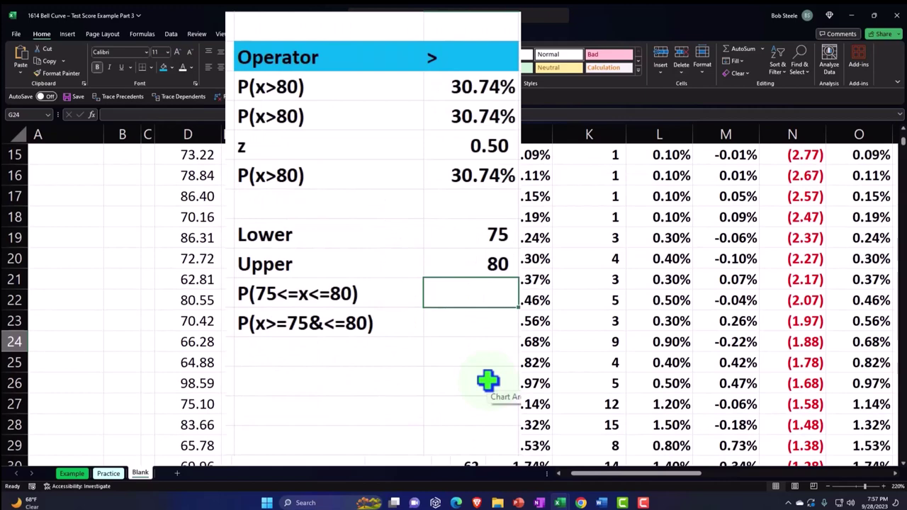
Step: Begin the G24 formula with the NORM.DIST function
{"action": "type", "text": "="}
{"action": "scroll", "coordinate": [487, 381], "scroll_direction": "up", "scroll_amount": 3}
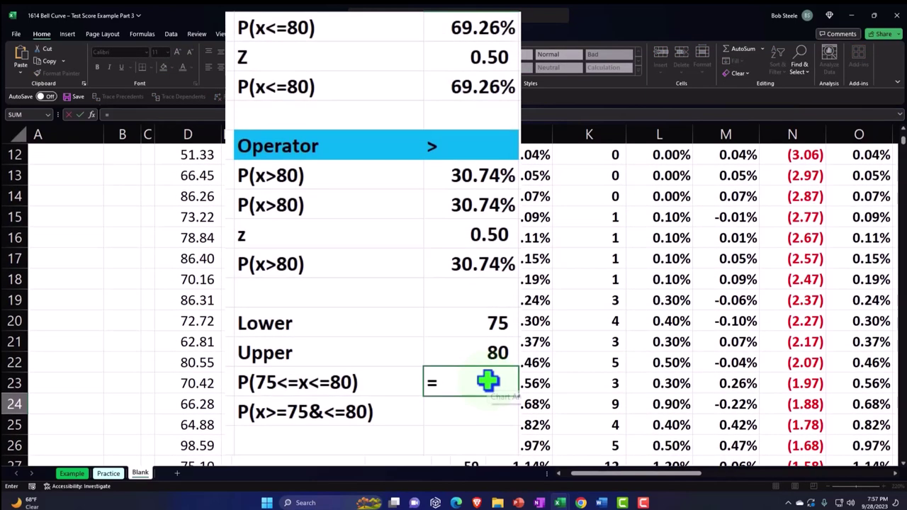
{"action": "scroll", "coordinate": [487, 381], "scroll_direction": "up", "scroll_amount": 1}
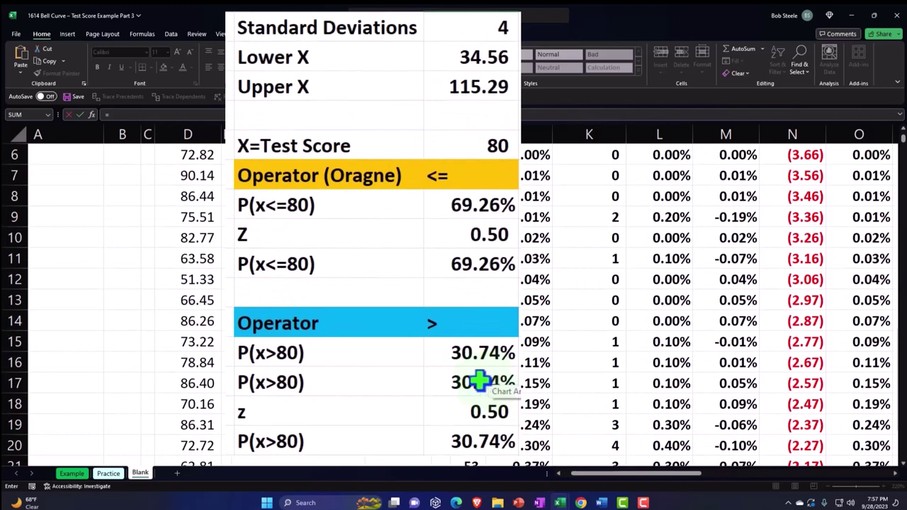
{"action": "scroll", "coordinate": [403, 404], "scroll_direction": "down", "scroll_amount": 3}
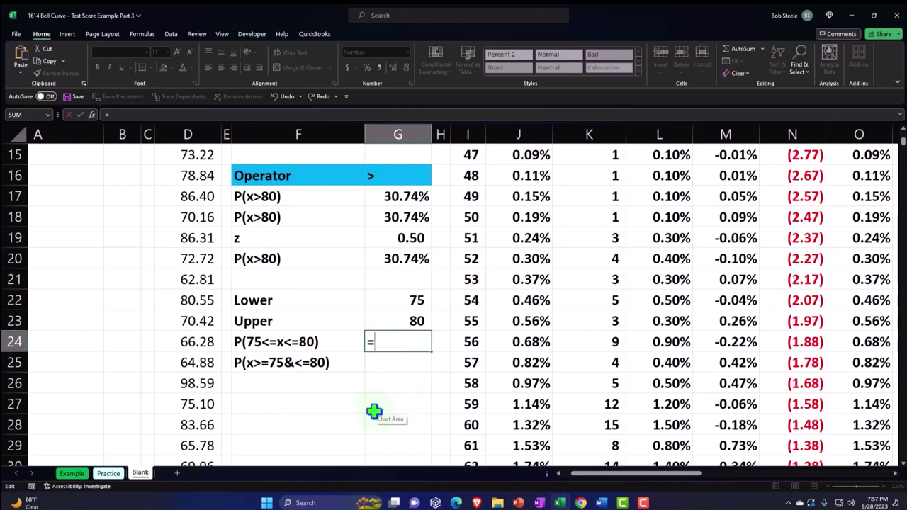
{"action": "type", "text": "nor"}
{"action": "key", "text": "Tab"}
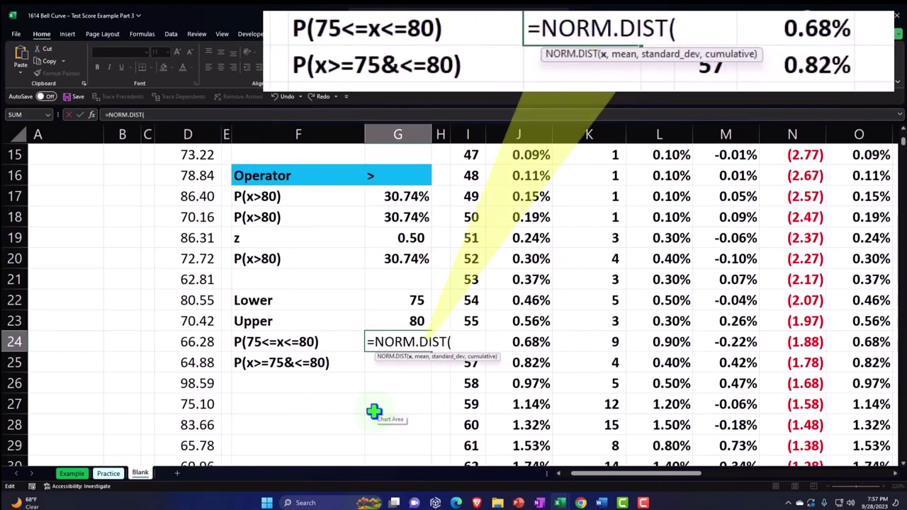
Step: Pass G23, G2, G3 and cumulative 1, then start subtracting a second NORM.DIST
{"action": "left_click", "coordinate": [396, 322]}
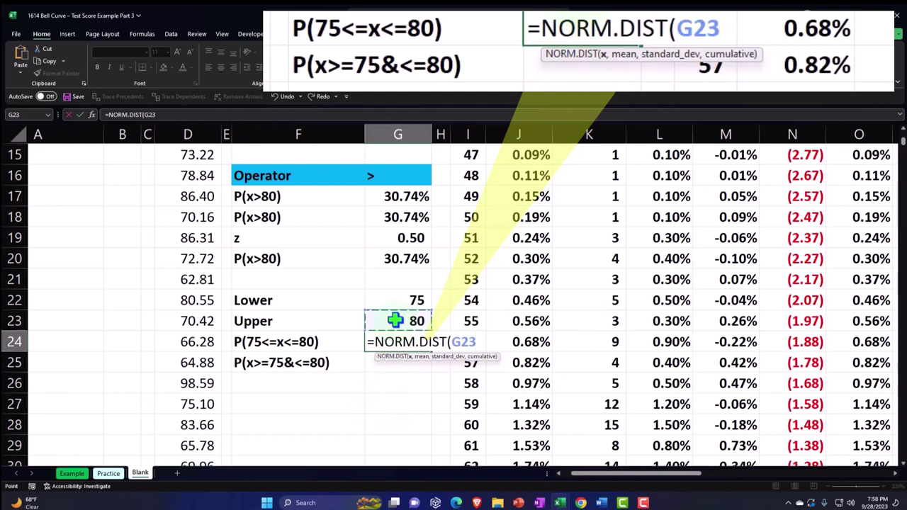
{"action": "type", "text": ","}
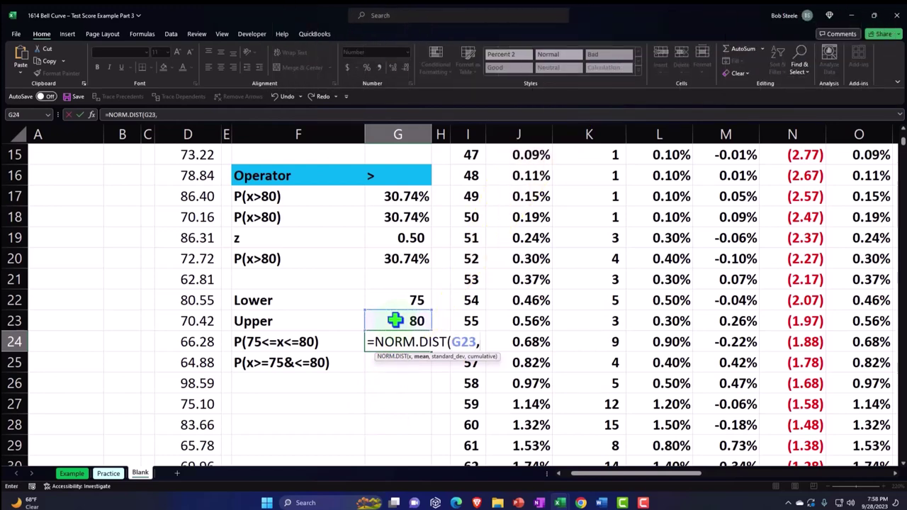
{"action": "scroll", "coordinate": [396, 321], "scroll_direction": "up", "scroll_amount": 5}
{"action": "left_click", "coordinate": [409, 220]}
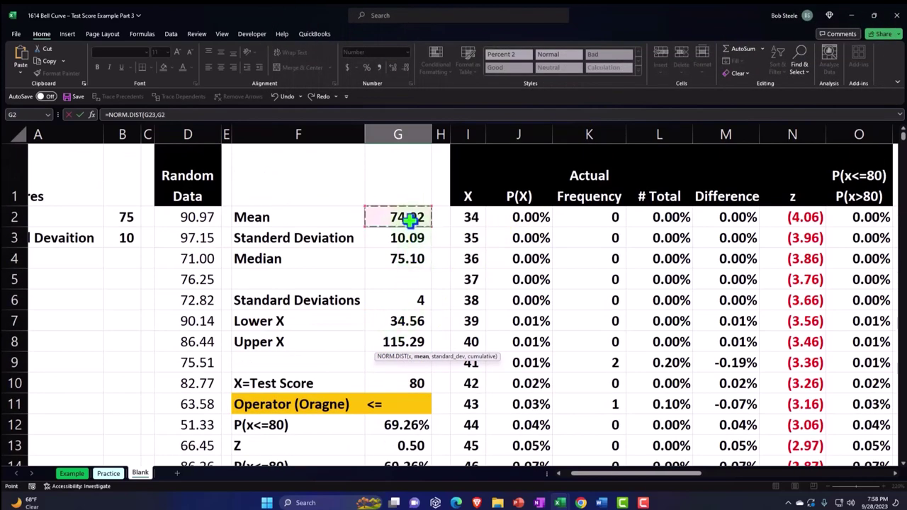
{"action": "type", "text": ","}
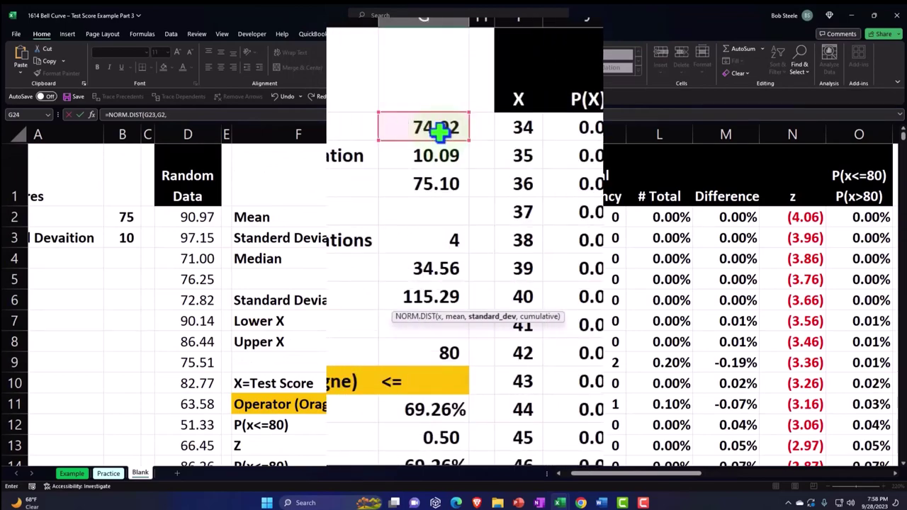
{"action": "scroll", "coordinate": [462, 243], "scroll_direction": "down", "scroll_amount": 5}
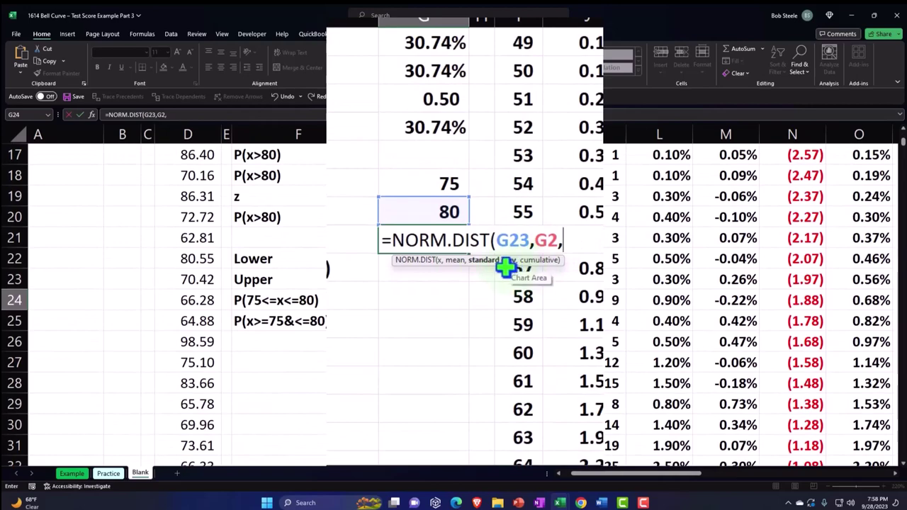
{"action": "scroll", "coordinate": [458, 325], "scroll_direction": "up", "scroll_amount": 5}
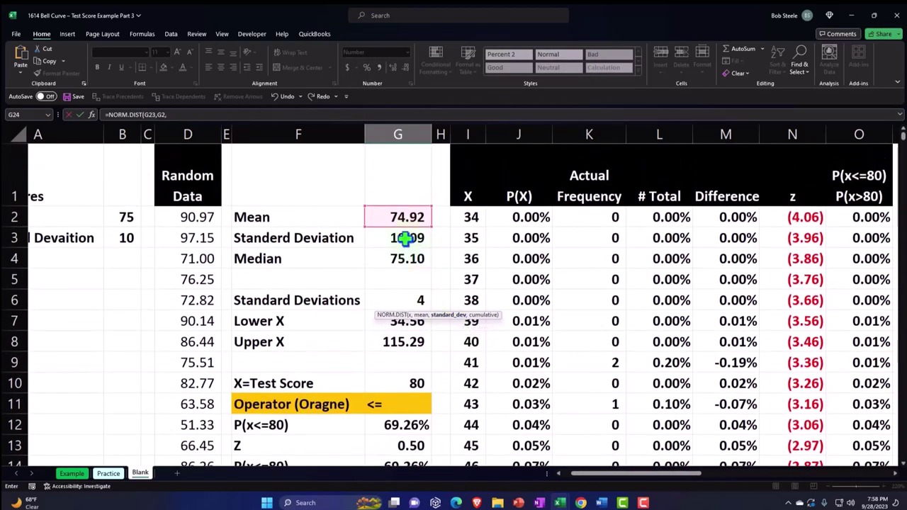
{"action": "left_click", "coordinate": [405, 238]}
{"action": "scroll", "coordinate": [397, 311], "scroll_direction": "down", "scroll_amount": 4}
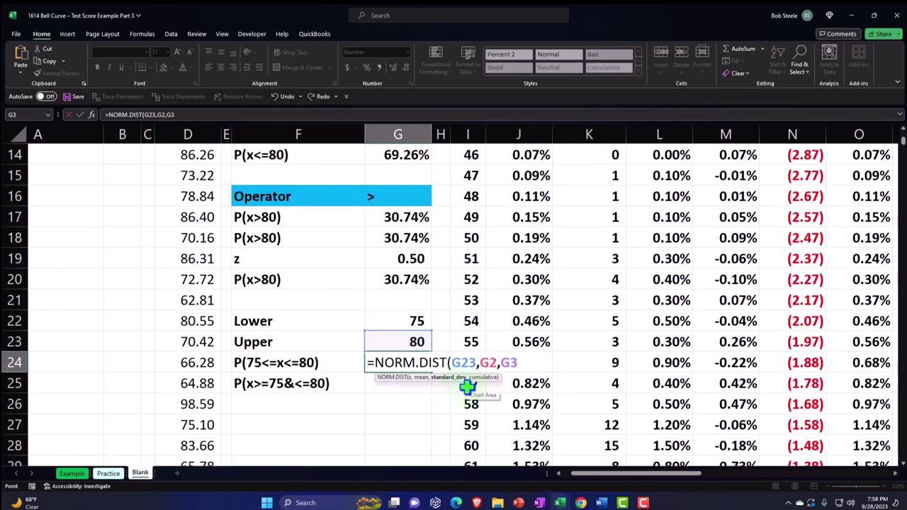
{"action": "type", "text": ","}
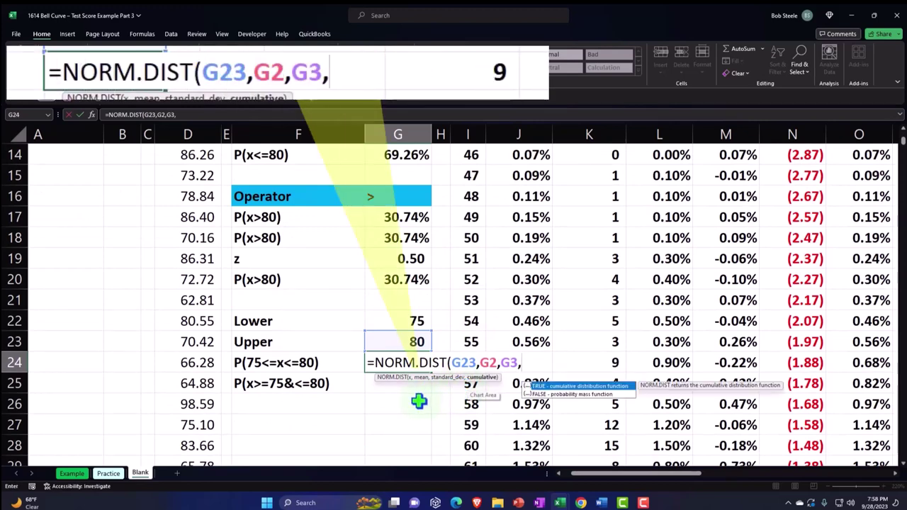
{"action": "type", "text": "1)"}
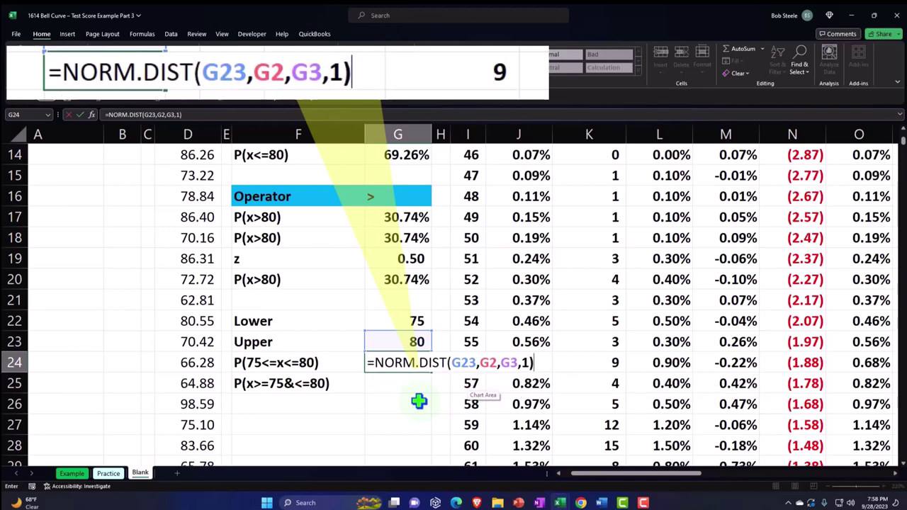
{"action": "type", "text": "-"}
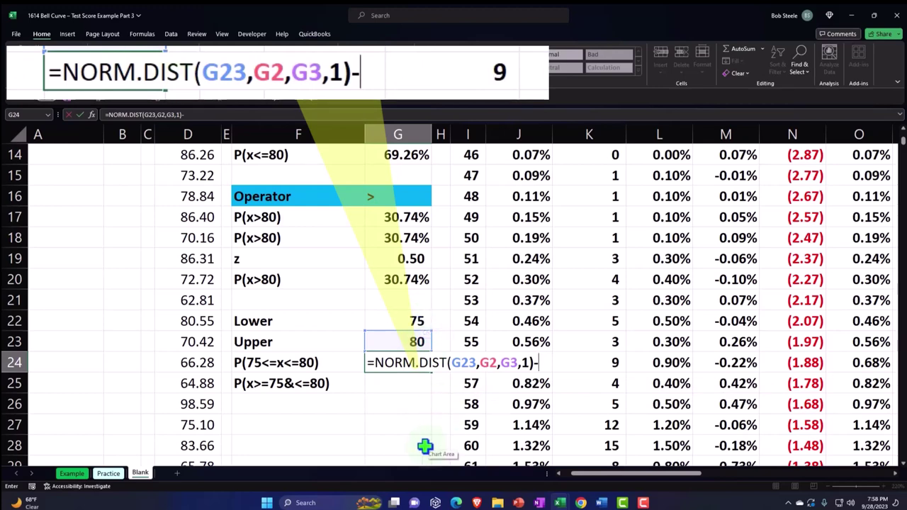
{"action": "type", "text": "nor"}
Step: Complete G24 as =NORM.DIST(G23,G2,G3,1)-NORM.DIST(G22,G2,G3,1) and commit it
{"action": "key", "text": "Tab"}
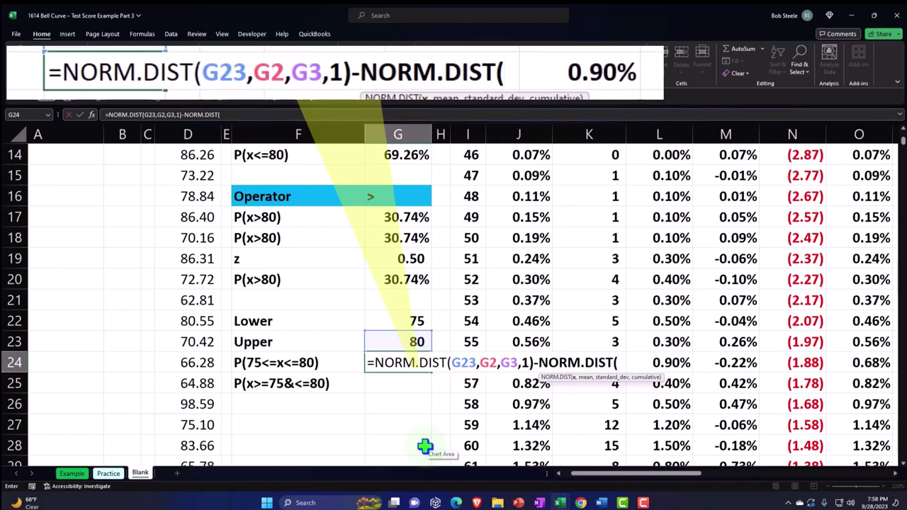
{"action": "left_click", "coordinate": [403, 320]}
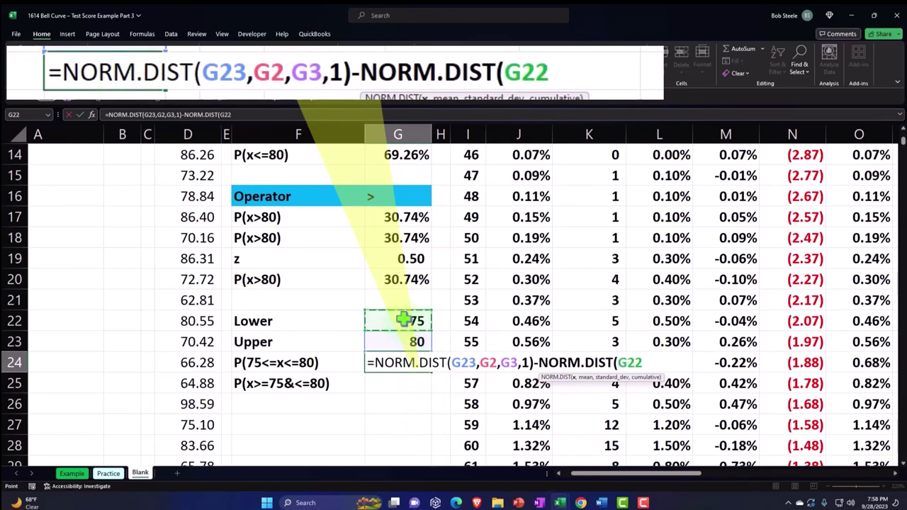
{"action": "type", "text": ","}
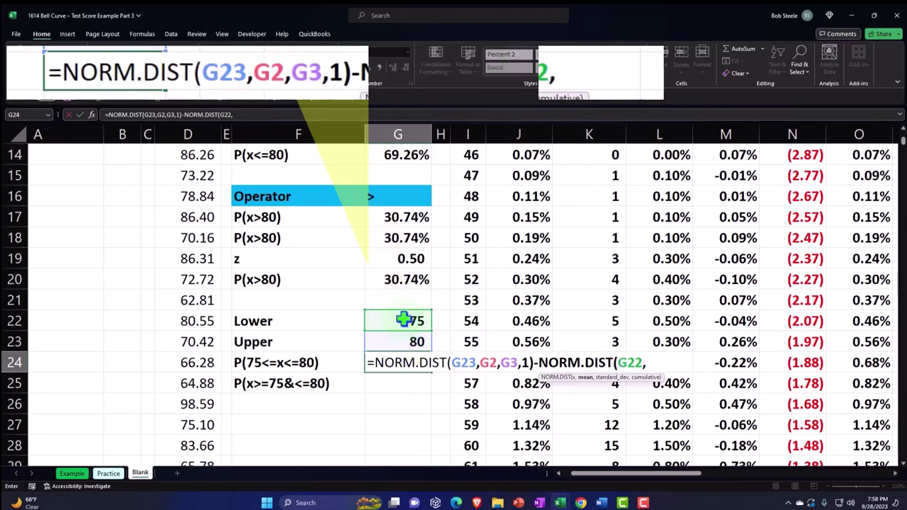
{"action": "scroll", "coordinate": [404, 311], "scroll_direction": "up", "scroll_amount": 4}
{"action": "left_click", "coordinate": [395, 219]}
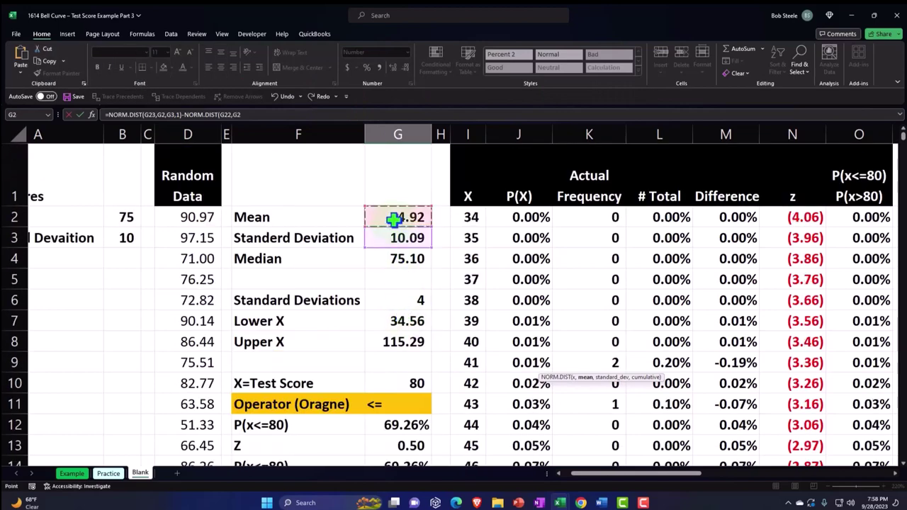
{"action": "type", "text": ","}
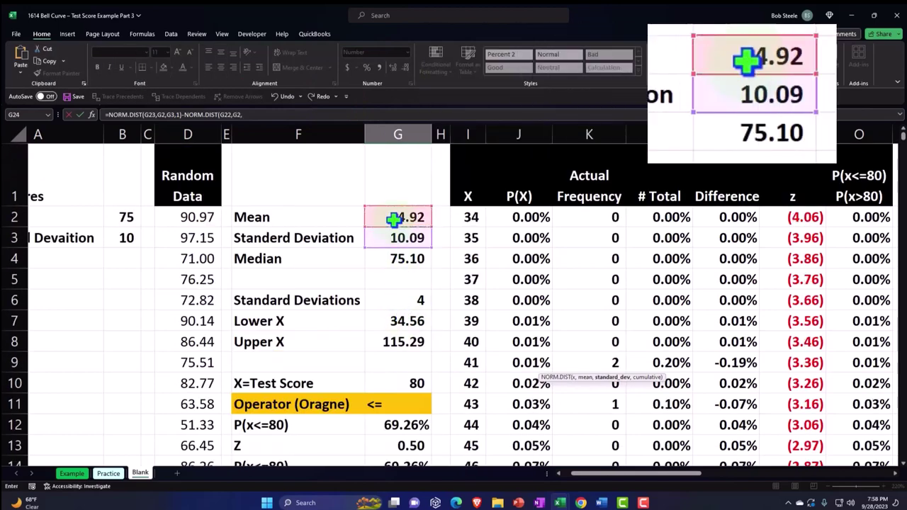
{"action": "scroll", "coordinate": [394, 227], "scroll_direction": "down", "scroll_amount": 4}
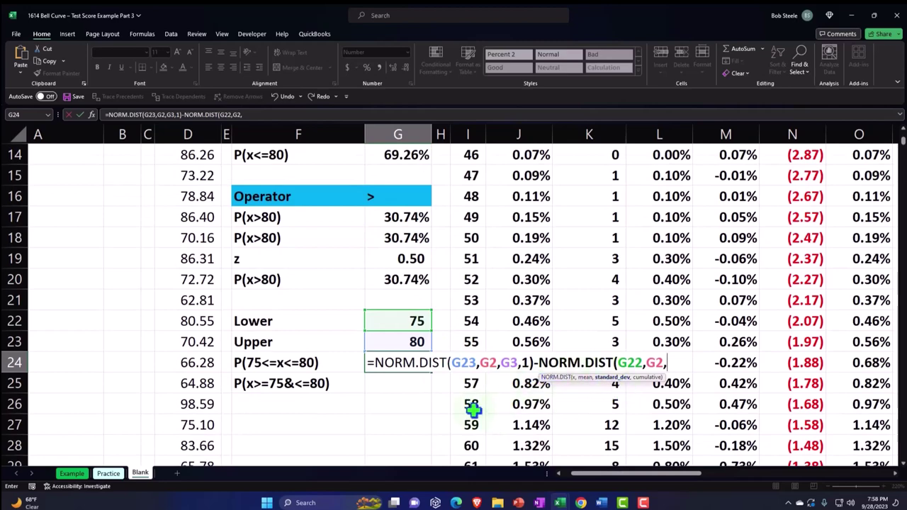
{"action": "scroll", "coordinate": [469, 408], "scroll_direction": "up", "scroll_amount": 4}
{"action": "left_click", "coordinate": [408, 240]}
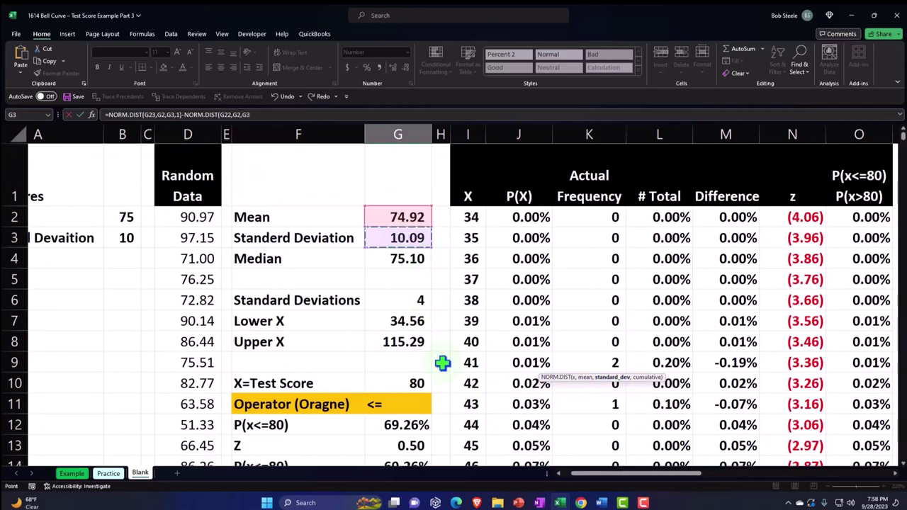
{"action": "scroll", "coordinate": [442, 361], "scroll_direction": "down", "scroll_amount": 4}
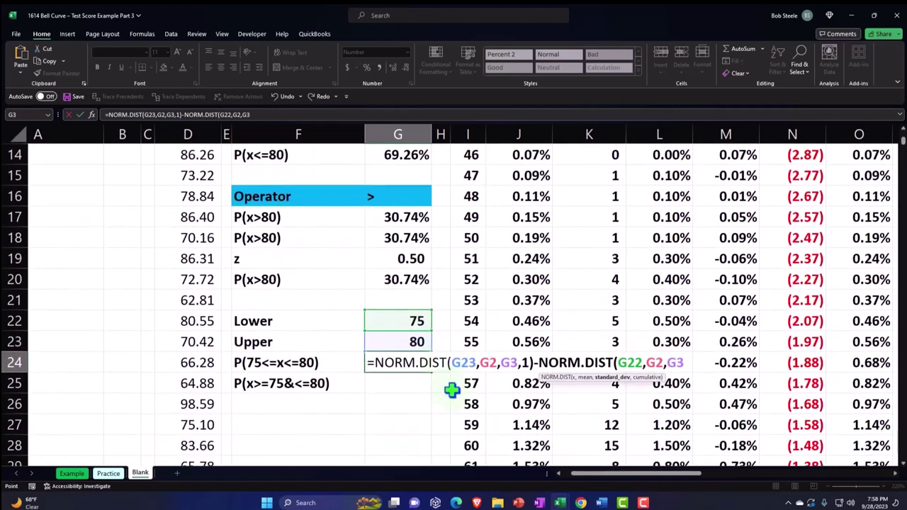
{"action": "type", "text": ","}
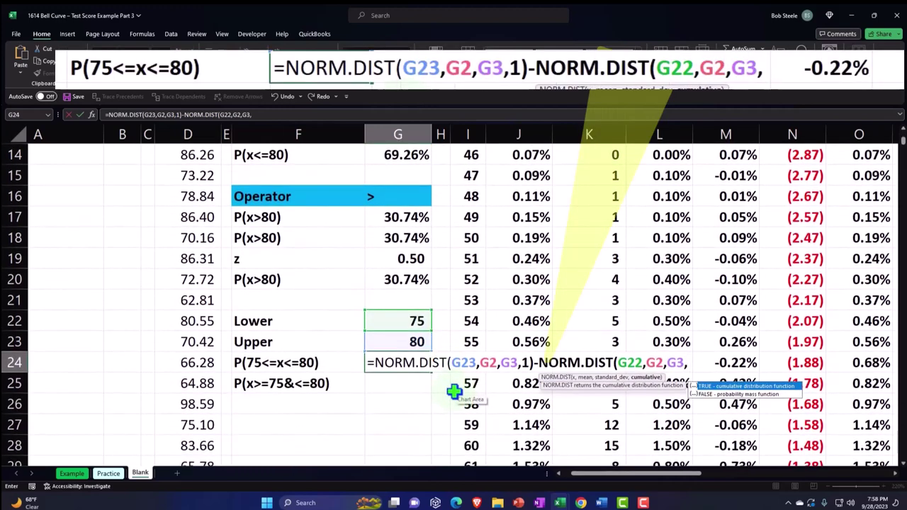
{"action": "type", "text": "1)"}
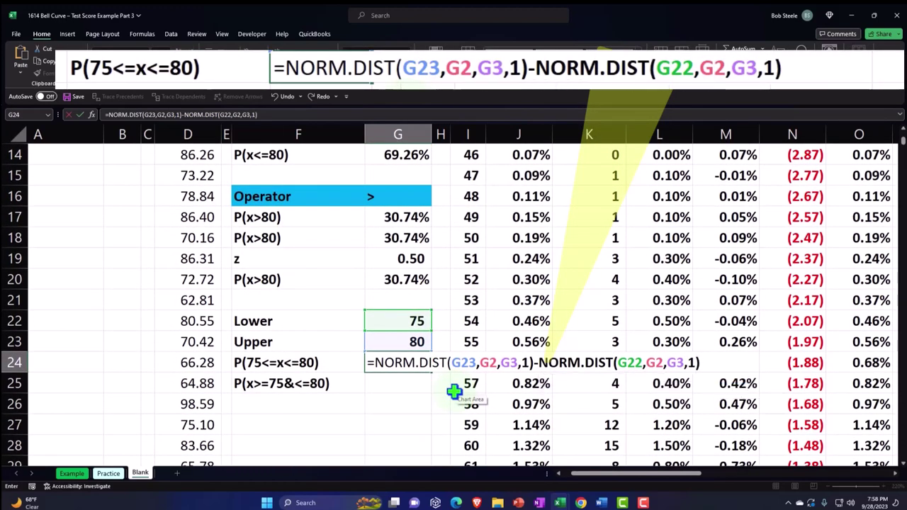
{"action": "key", "text": "Return"}
{"action": "key", "text": "Up"}
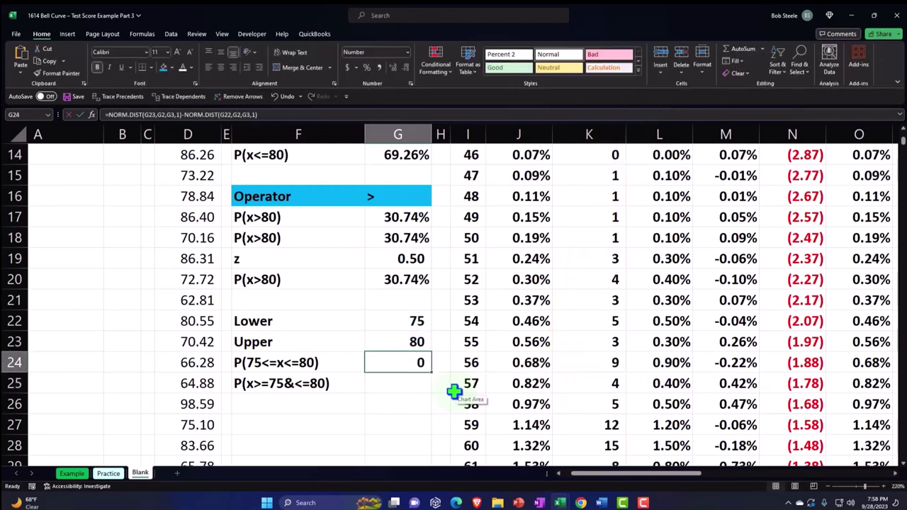
Step: Format G24 as a two-decimal percentage, showing 18.95%
{"action": "left_click", "coordinate": [367, 69]}
{"action": "left_click", "coordinate": [393, 70]}
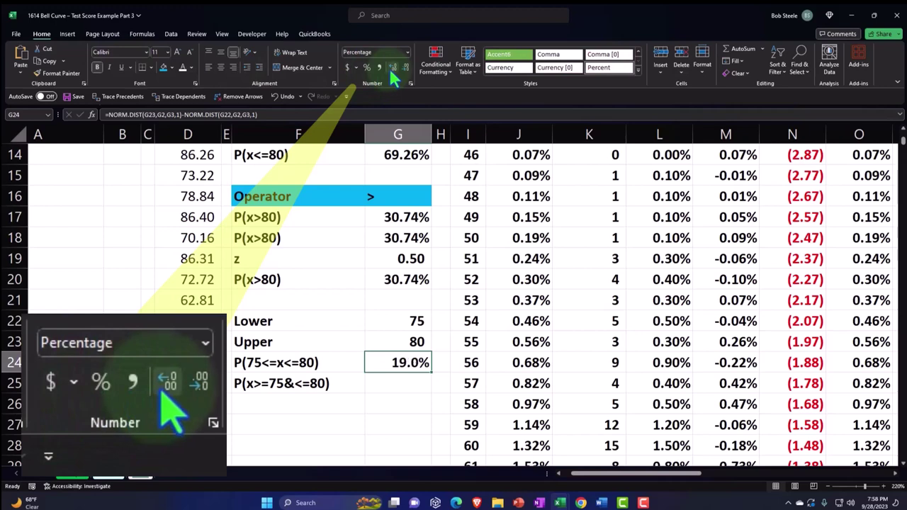
{"action": "left_click", "coordinate": [393, 70]}
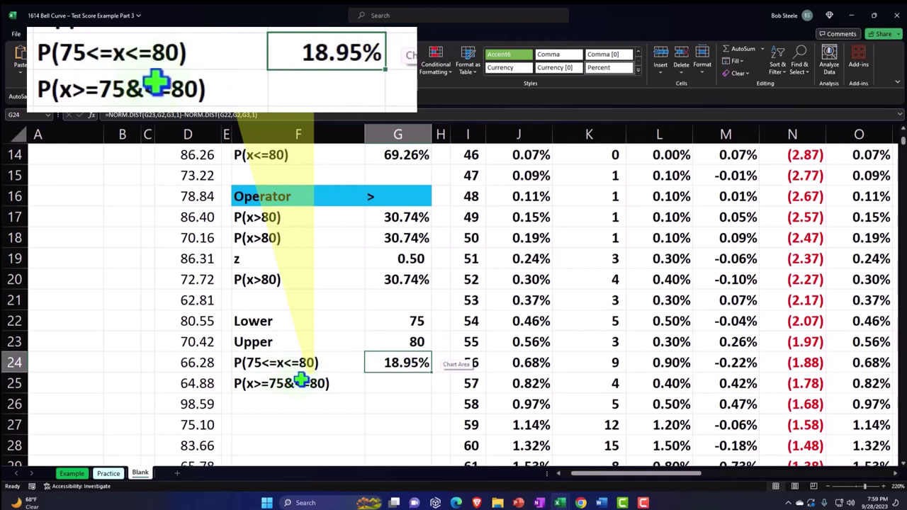
{"action": "left_click", "coordinate": [531, 383]}
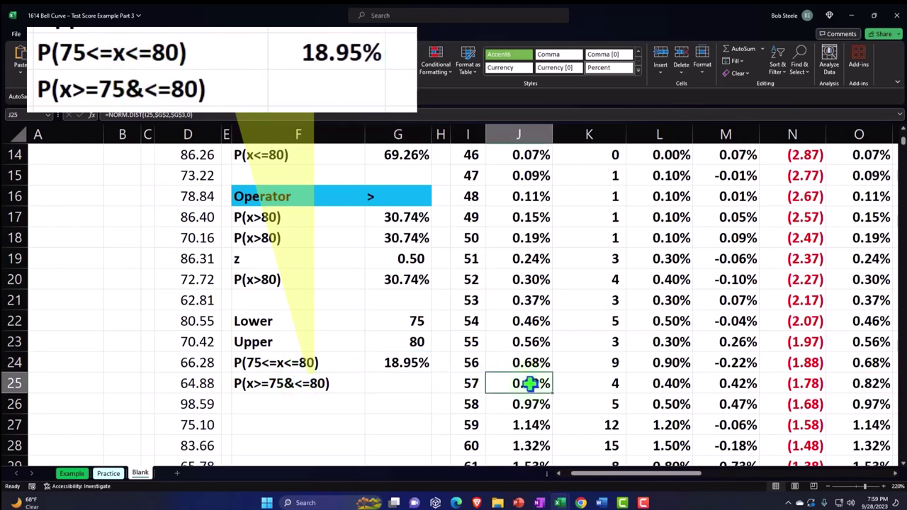
{"action": "scroll", "coordinate": [530, 384], "scroll_direction": "down", "scroll_amount": 1}
{"action": "scroll", "coordinate": [530, 384], "scroll_direction": "down", "scroll_amount": 5}
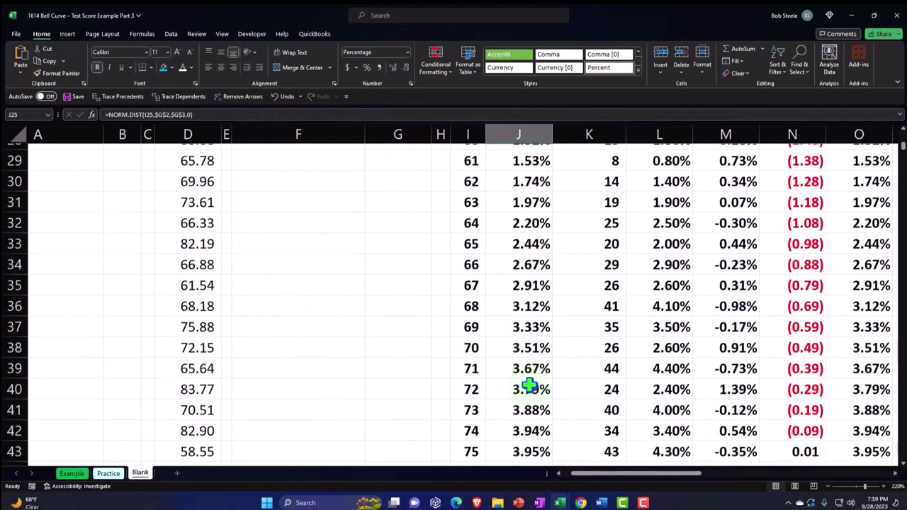
{"action": "left_click", "coordinate": [530, 343]}
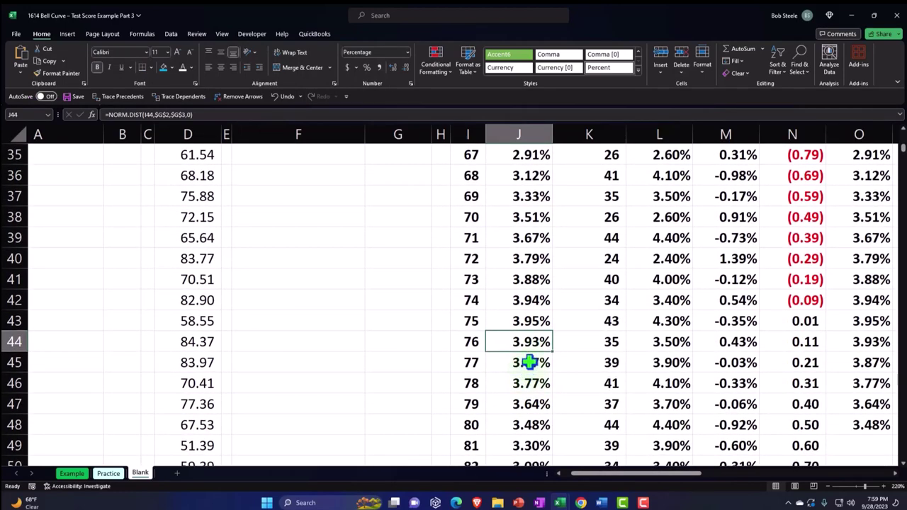
{"action": "left_click_drag", "start_coordinate": [523, 341], "coordinate": [505, 190]}
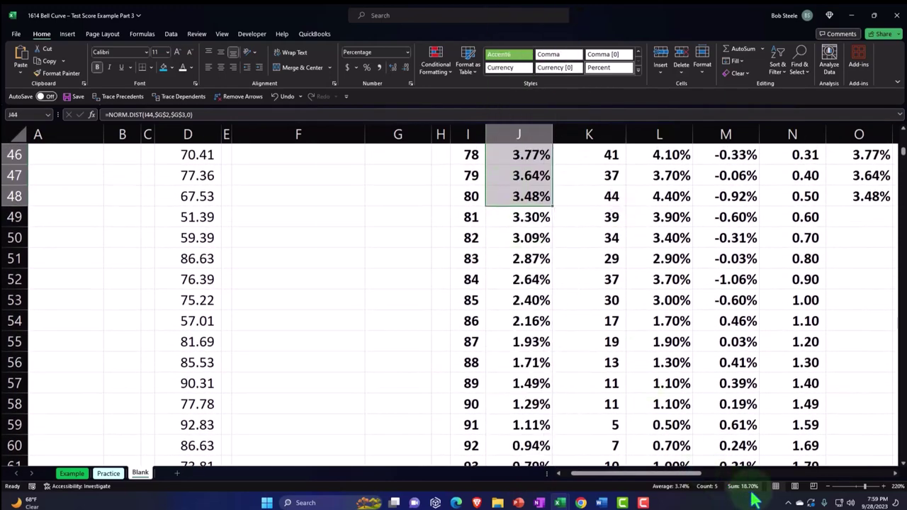
{"action": "scroll", "coordinate": [389, 318], "scroll_direction": "up", "scroll_amount": 2}
{"action": "scroll", "coordinate": [389, 318], "scroll_direction": "up", "scroll_amount": 8}
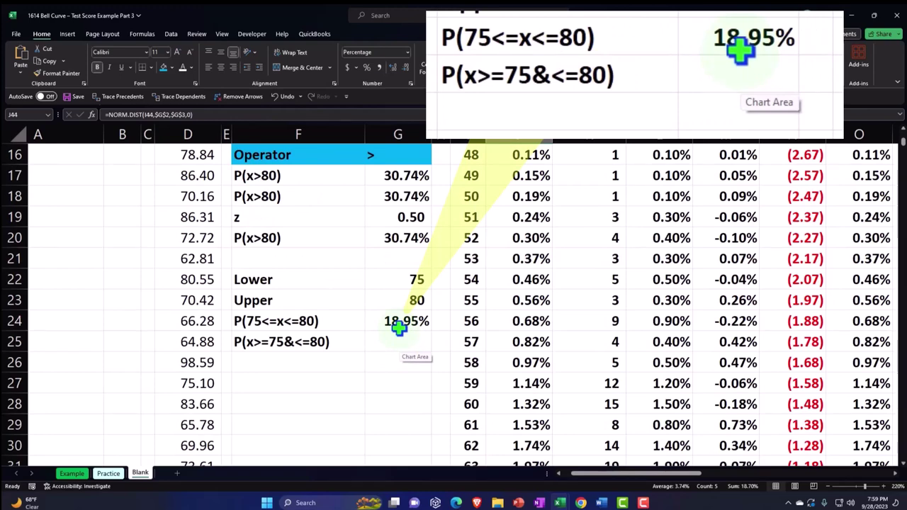
{"action": "left_click", "coordinate": [392, 342]}
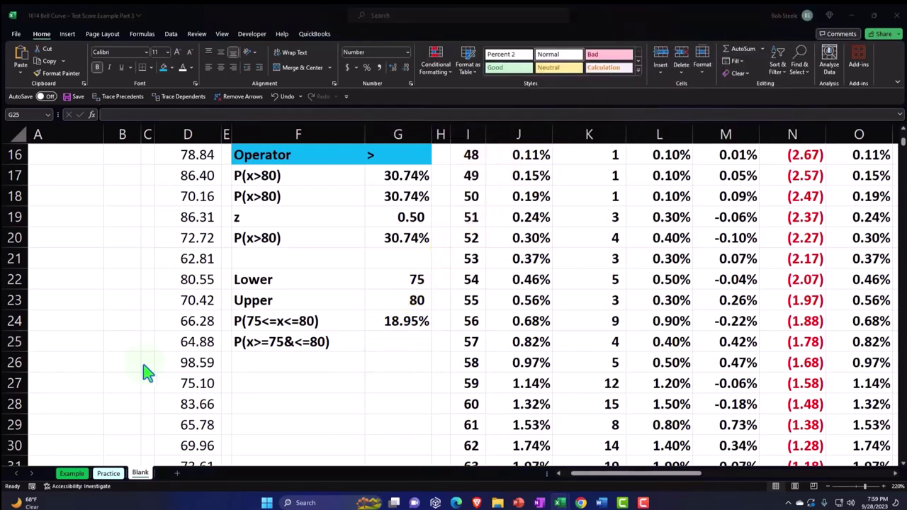
Step: Set G25 to =G24
{"action": "left_click", "coordinate": [408, 343]}
{"action": "type", "text": "="}
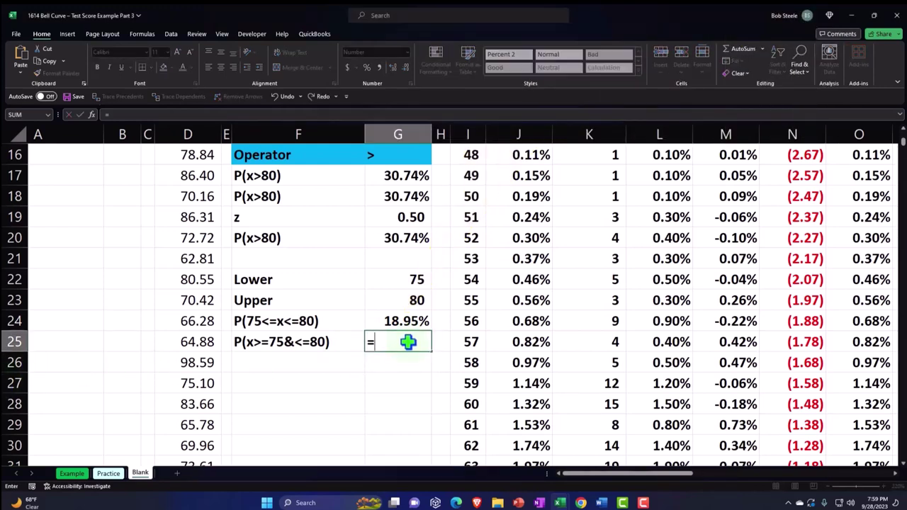
{"action": "key", "text": "Up"}
{"action": "key", "text": "Return"}
Step: Label F26 'Lower Z' and F27 'Upper Z'
{"action": "key", "text": "Left"}
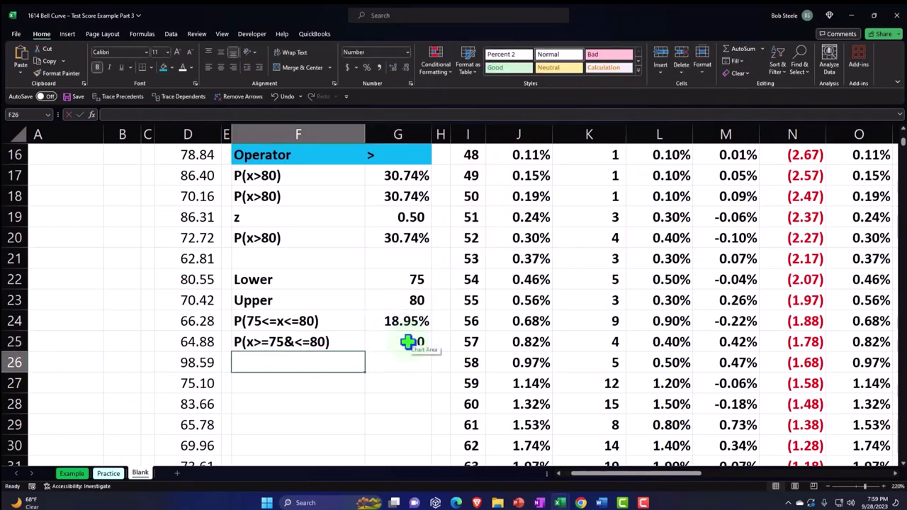
{"action": "type", "text": "Lower"}
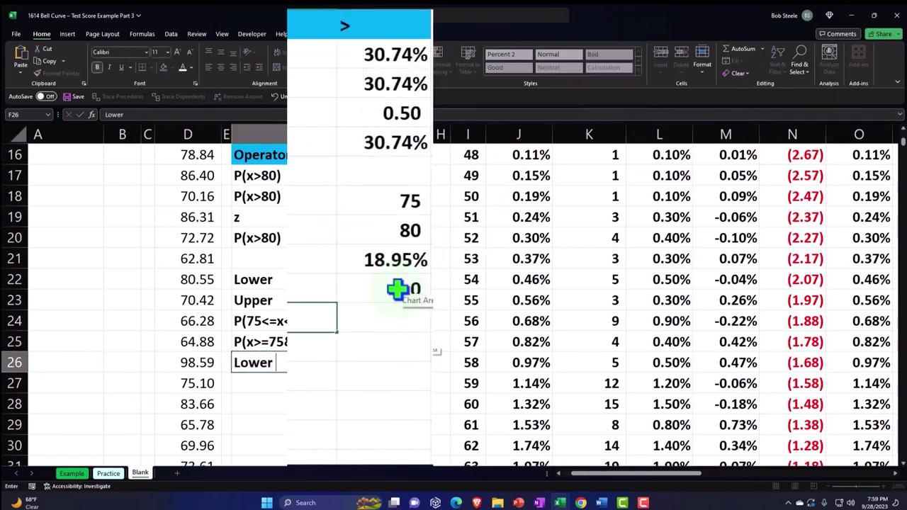
{"action": "type", "text": " ZX"}
{"action": "key", "text": "Return"}
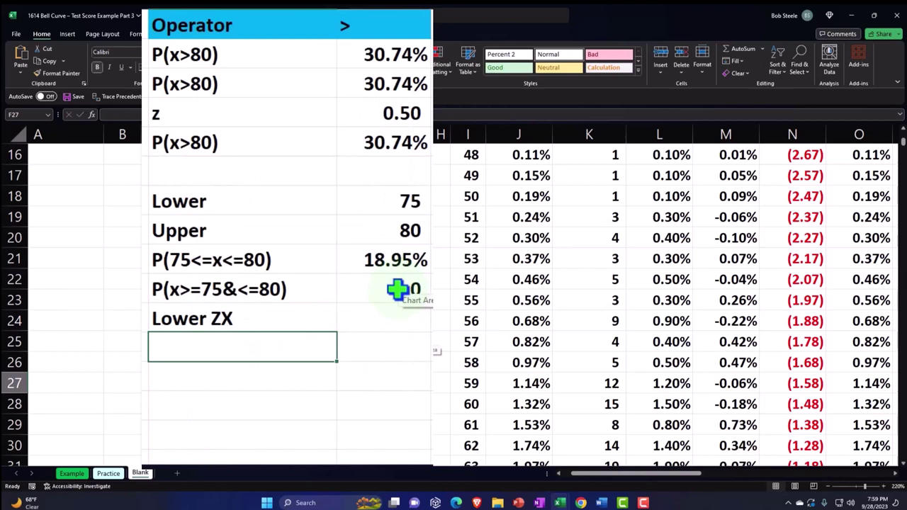
{"action": "double_click", "coordinate": [272, 320]}
{"action": "key", "text": "Return"}
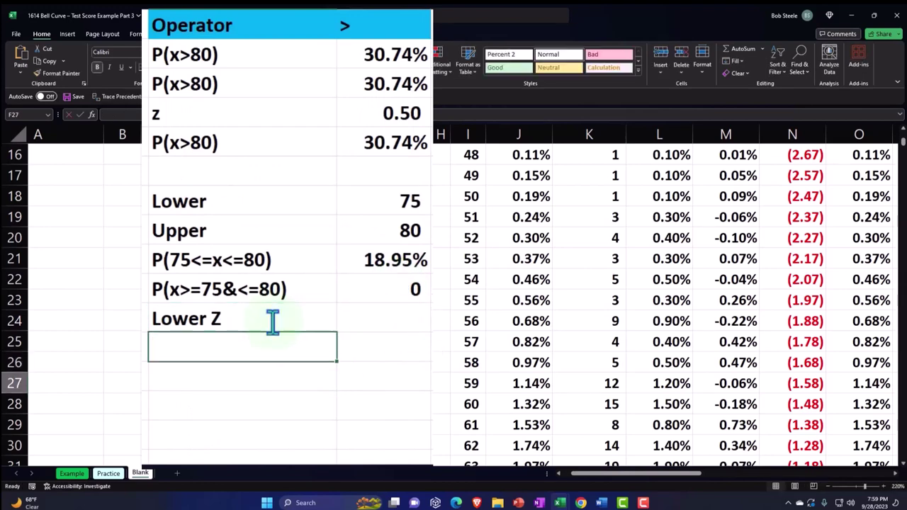
{"action": "type", "text": "Upper "}
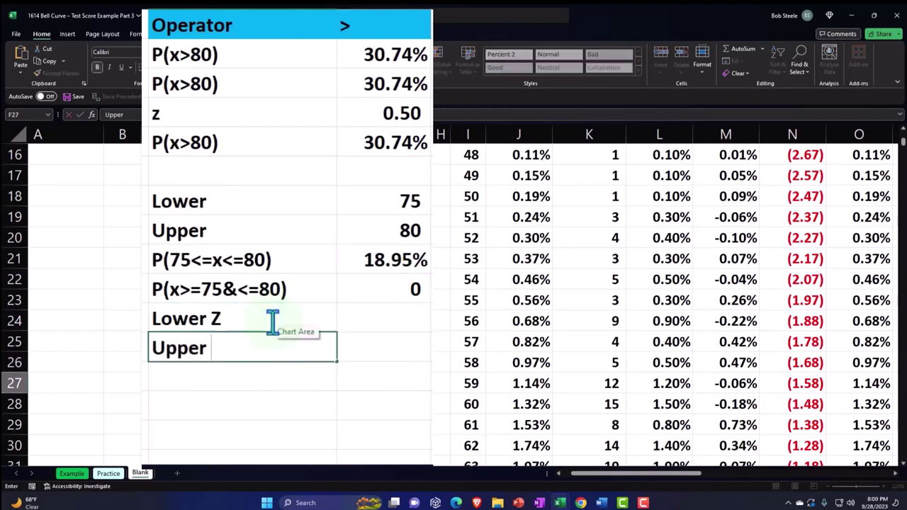
{"action": "type", "text": "Z"}
{"action": "key", "text": "Tab"}
{"action": "key", "text": "Up"}
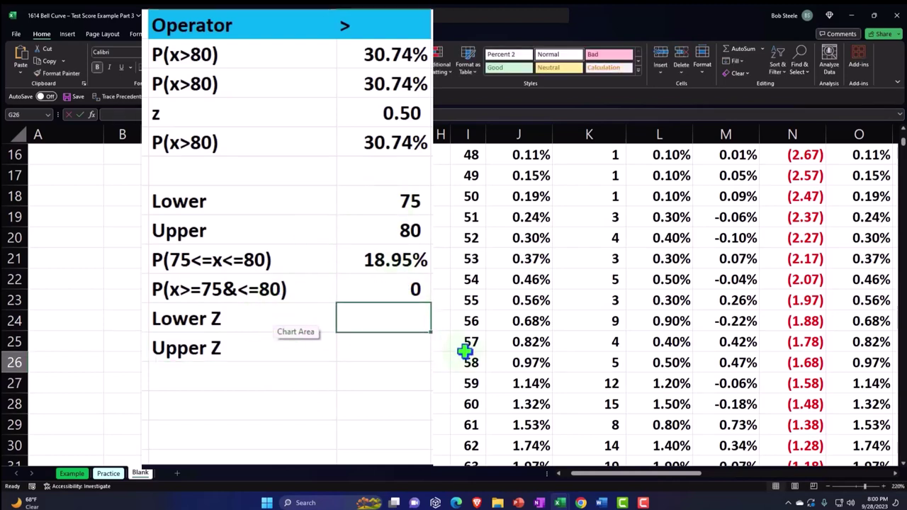
Step: Enter =(G22-G2)/G3 in G26 for the lower z-score
{"action": "type", "text": "="}
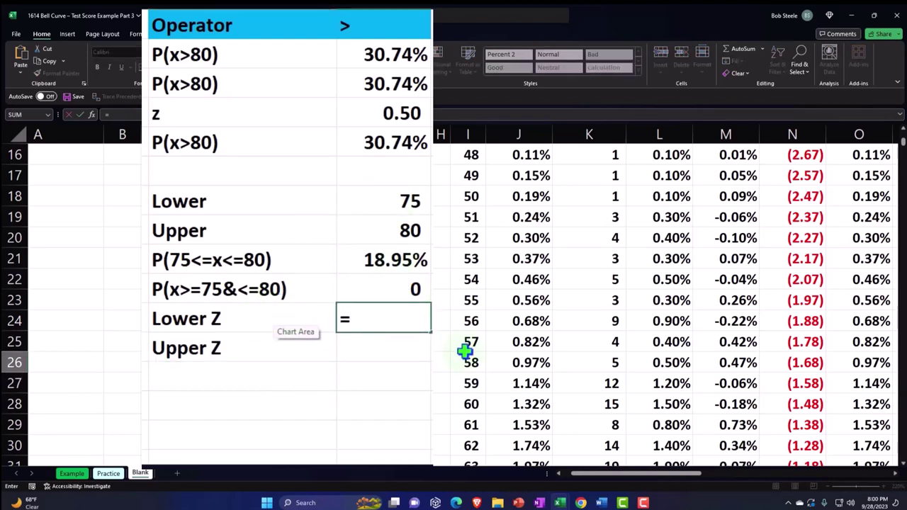
{"action": "type", "text": "("}
{"action": "key", "text": "Up"}
{"action": "key", "text": "Up"}
{"action": "key", "text": "Up"}
{"action": "key", "text": "Up"}
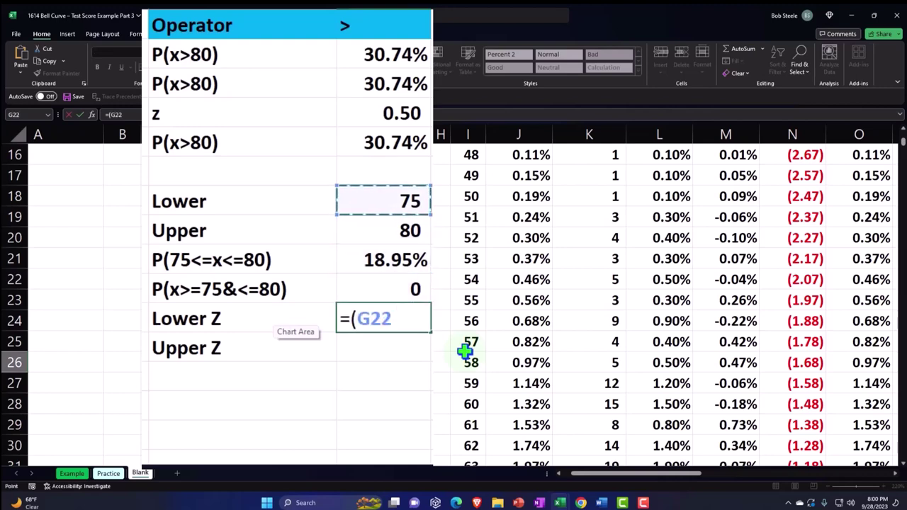
{"action": "type", "text": "-"}
{"action": "key", "text": "Up"}
{"action": "key", "text": "Up"}
{"action": "key", "text": "Up"}
{"action": "key", "text": "Up"}
{"action": "key", "text": "Up"}
{"action": "key", "text": "Up"}
{"action": "key", "text": "Up"}
{"action": "key", "text": "Up"}
{"action": "key", "text": "Up"}
{"action": "key", "text": "Up"}
{"action": "key", "text": "Up"}
{"action": "key", "text": "Up"}
{"action": "key", "text": "Up"}
{"action": "key", "text": "Up"}
{"action": "key", "text": "Up"}
{"action": "key", "text": "Up"}
{"action": "key", "text": "Up"}
{"action": "key", "text": "Up"}
{"action": "key", "text": "Up"}
{"action": "key", "text": "Up"}
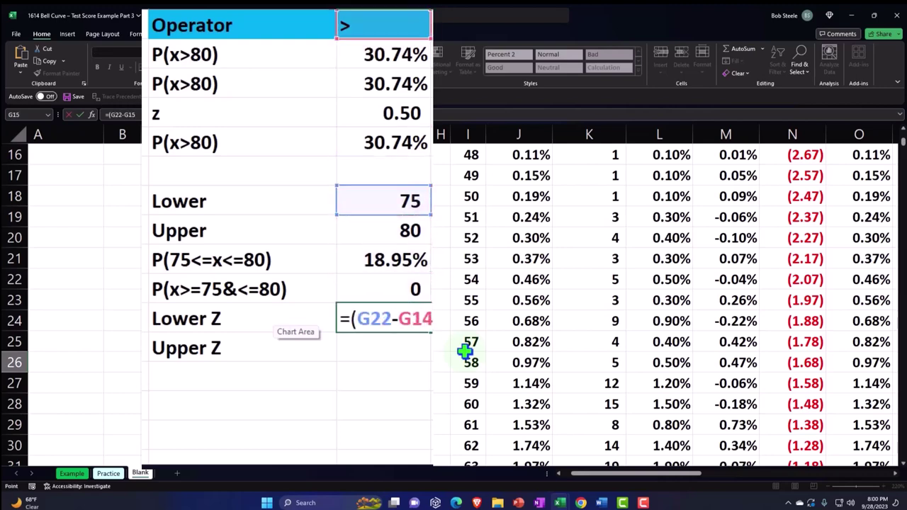
{"action": "key", "text": "Up"}
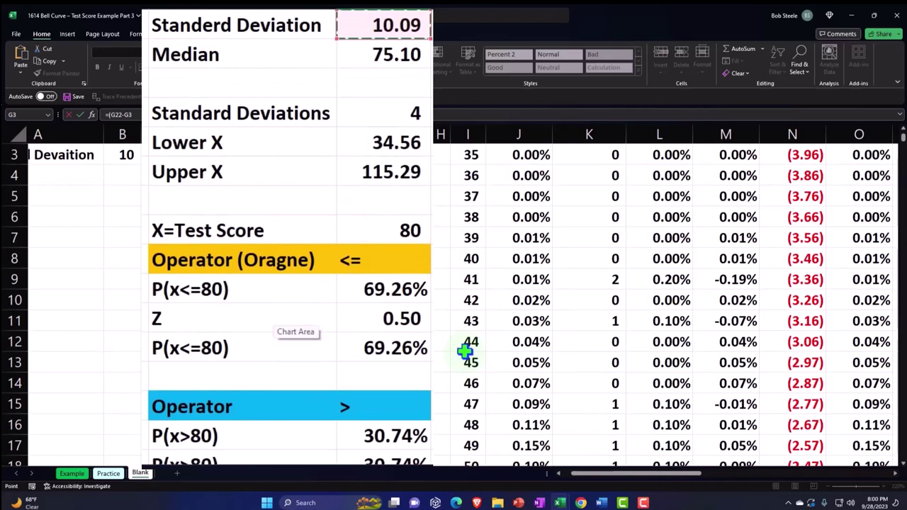
{"action": "key", "text": "Up"}
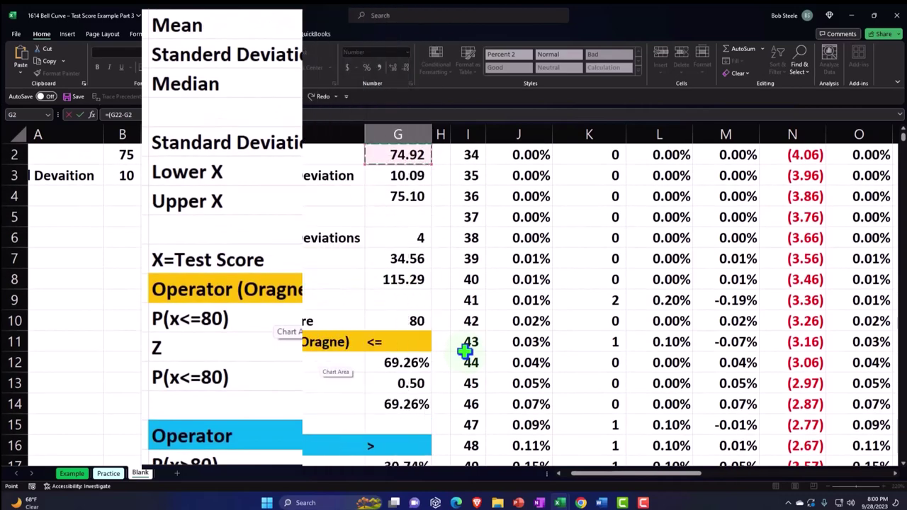
{"action": "type", "text": ")/"}
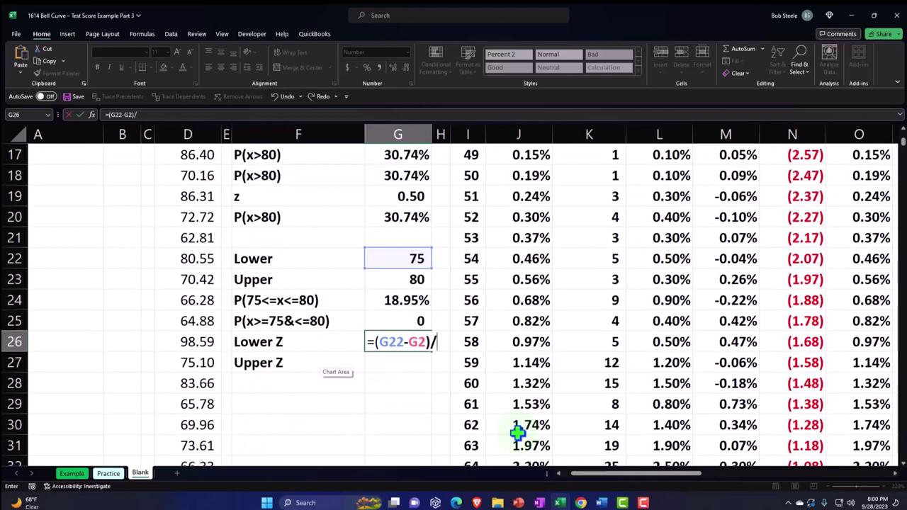
{"action": "scroll", "coordinate": [588, 439], "scroll_direction": "up", "scroll_amount": 5}
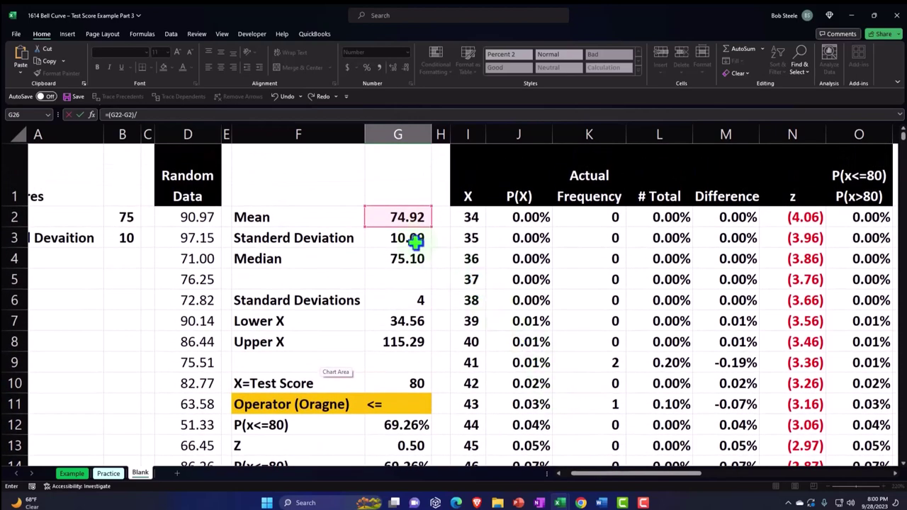
{"action": "left_click", "coordinate": [415, 241]}
{"action": "key", "text": "Return"}
{"action": "scroll", "coordinate": [408, 283], "scroll_direction": "down", "scroll_amount": 6}
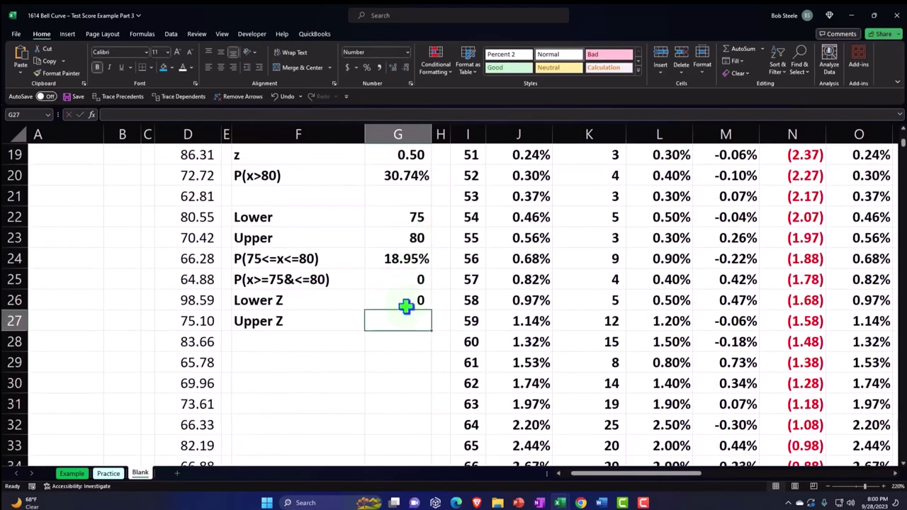
Step: Add decimal places so the lower z-score in G26 shows 0.008
{"action": "left_click", "coordinate": [406, 303]}
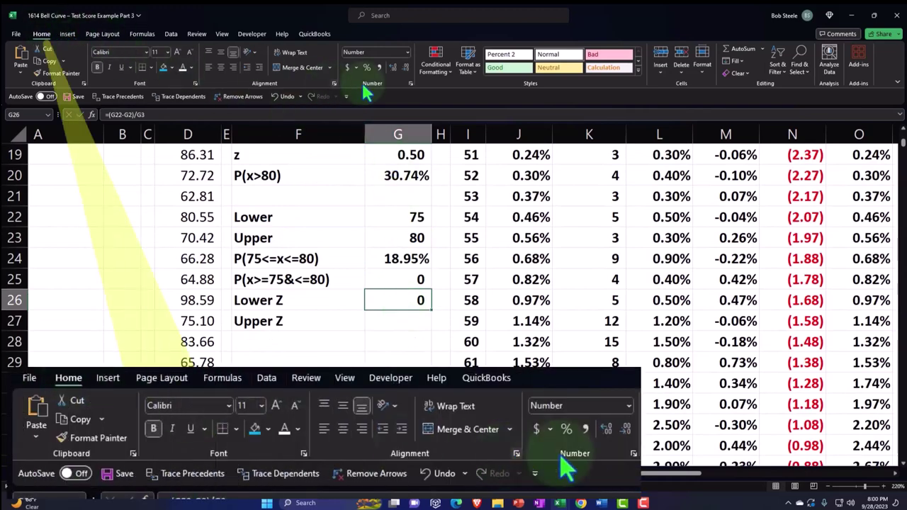
{"action": "left_click", "coordinate": [395, 67]}
{"action": "left_click", "coordinate": [395, 67]}
{"action": "left_click", "coordinate": [395, 66]}
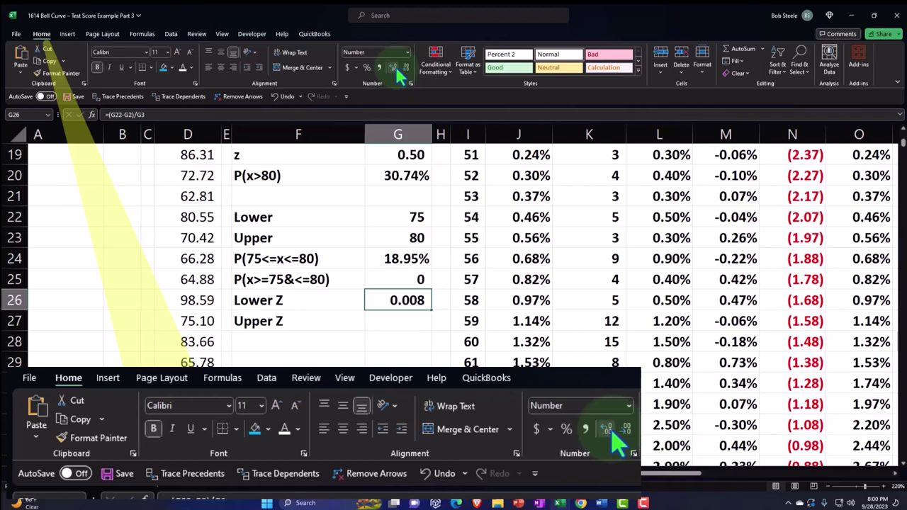
{"action": "left_click", "coordinate": [413, 320]}
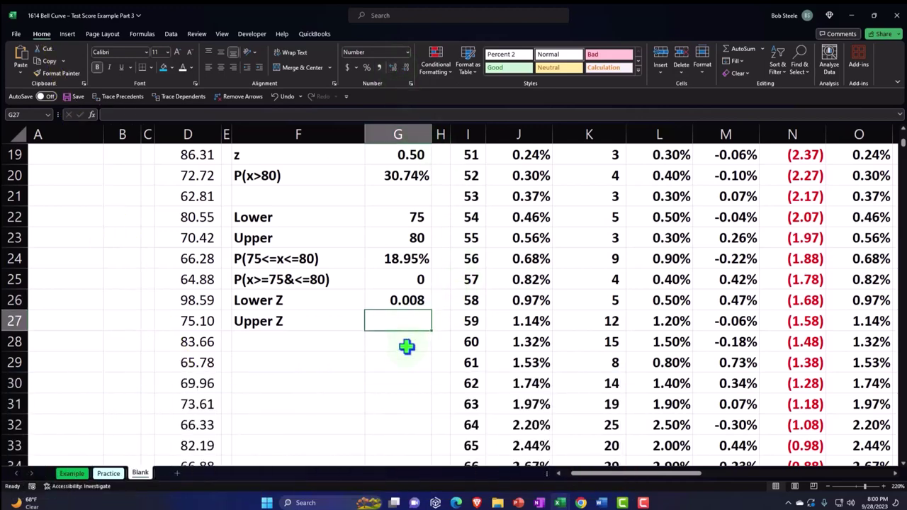
Step: Enter =(G23-G2)/G3 in G27 for the upper z-score
{"action": "type", "text": "="}
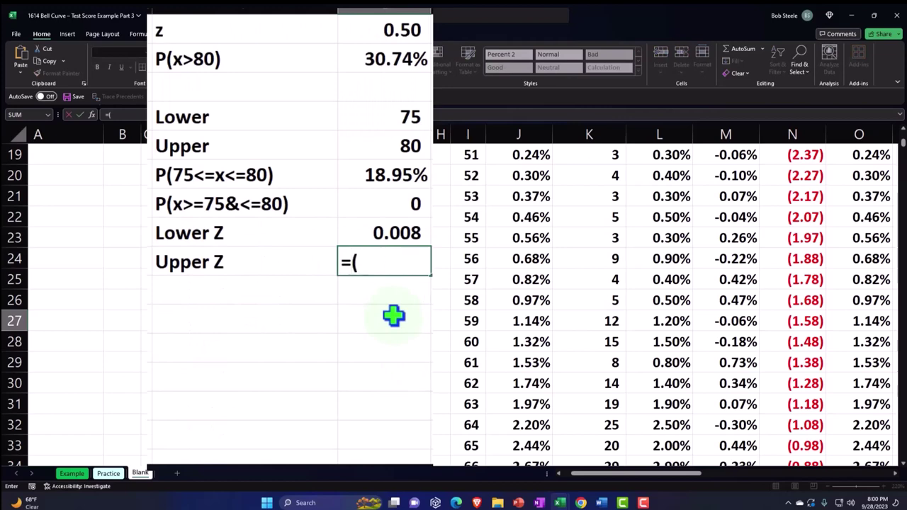
{"action": "type", "text": "("}
{"action": "left_click", "coordinate": [381, 147]}
{"action": "type", "text": "-"}
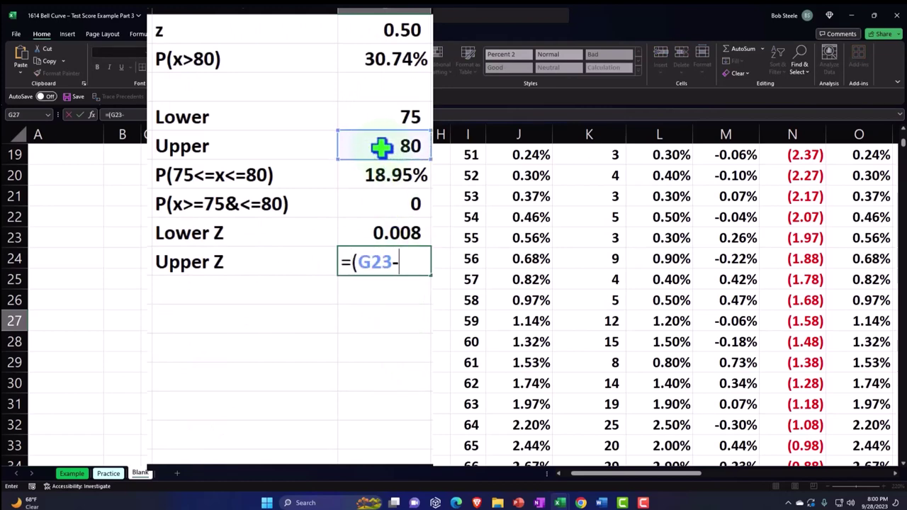
{"action": "scroll", "coordinate": [383, 177], "scroll_direction": "up", "scroll_amount": 6}
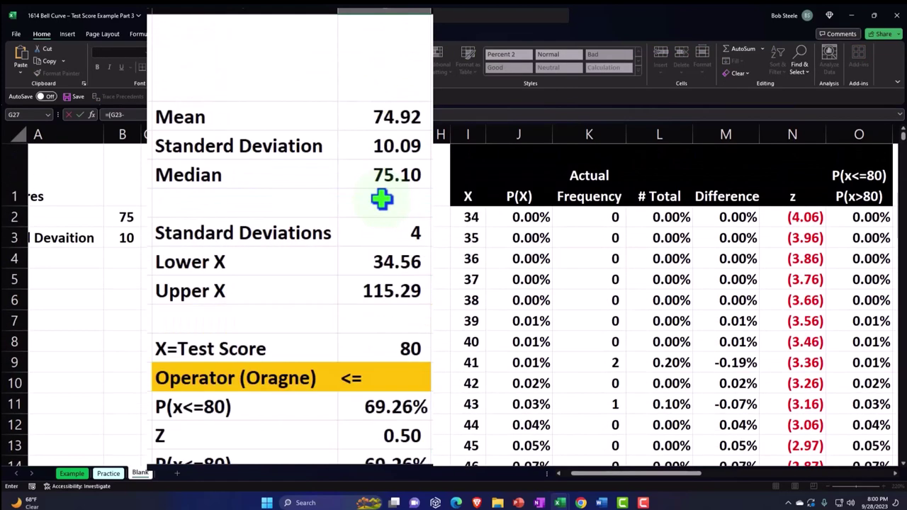
{"action": "left_click", "coordinate": [383, 119]}
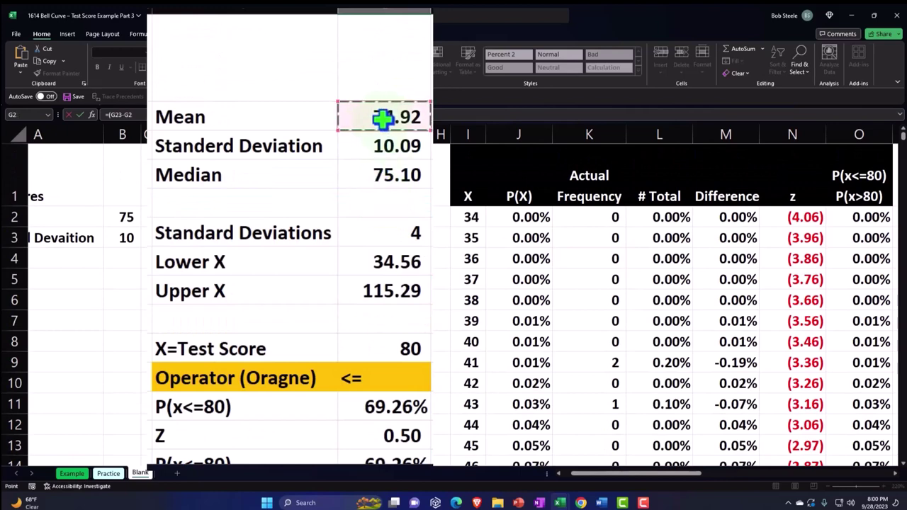
{"action": "scroll", "coordinate": [382, 121], "scroll_direction": "down", "scroll_amount": 5}
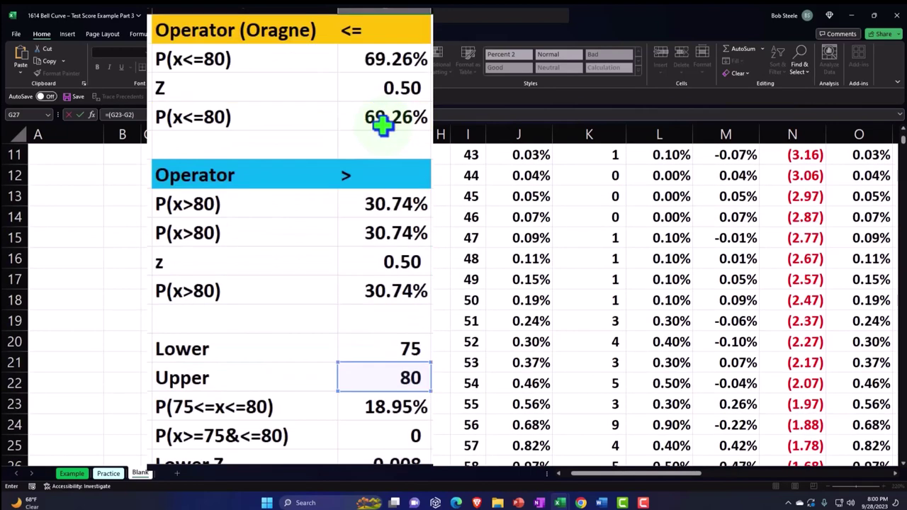
{"action": "type", "text": ")"}
{"action": "type", "text": ","}
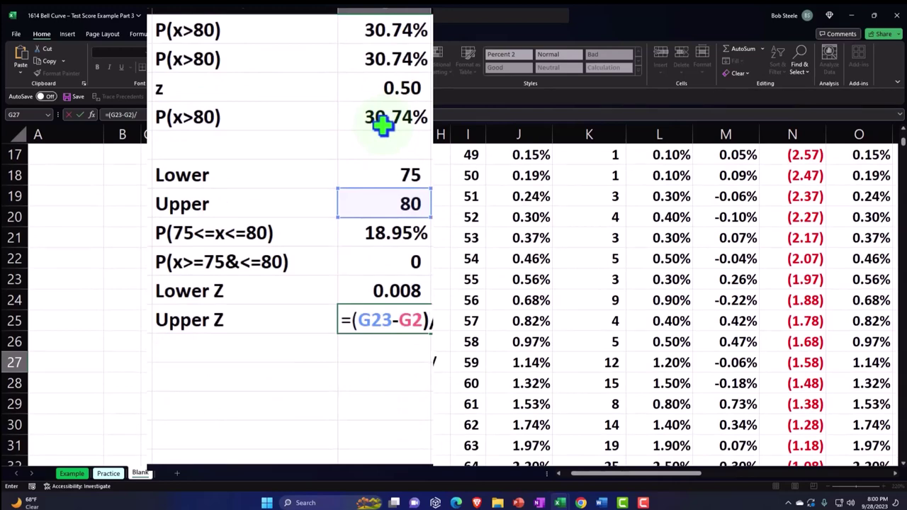
{"action": "scroll", "coordinate": [383, 124], "scroll_direction": "up", "scroll_amount": 5}
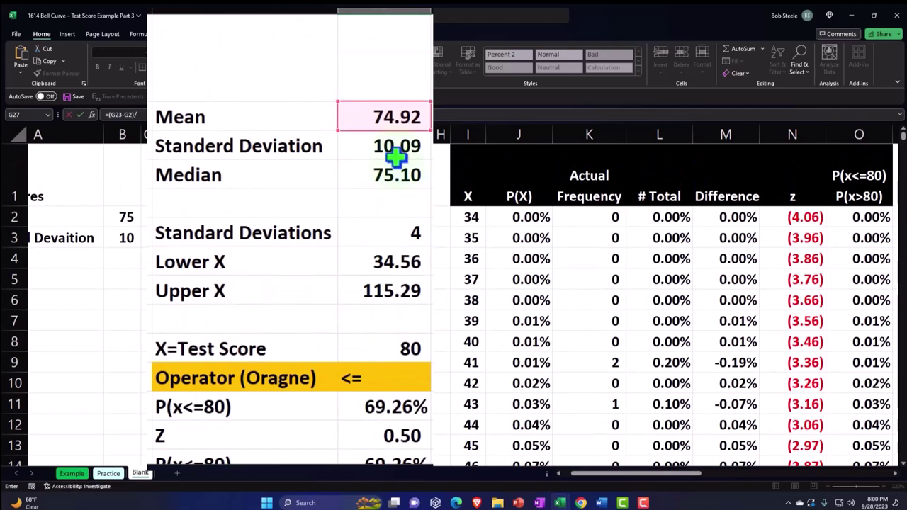
{"action": "left_click", "coordinate": [406, 240]}
{"action": "scroll", "coordinate": [405, 243], "scroll_direction": "down", "scroll_amount": 6}
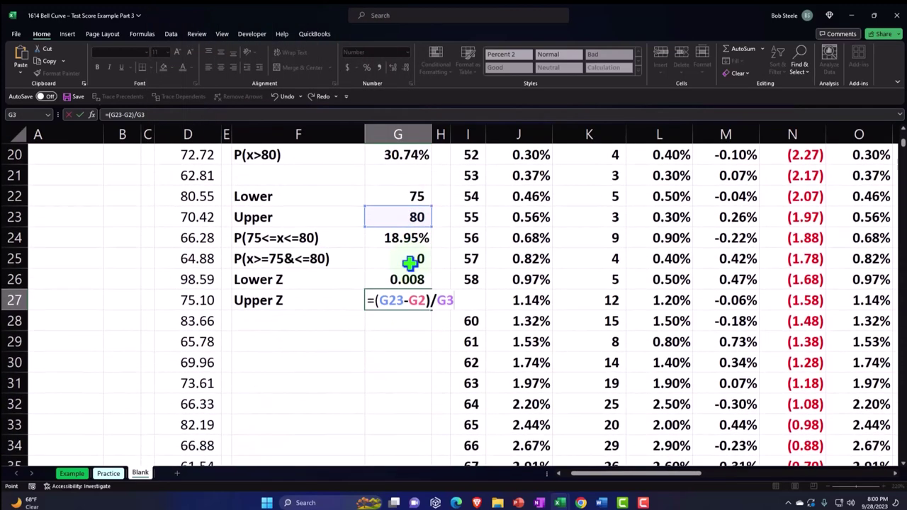
{"action": "key", "text": "Return"}
Step: Show the upper z-score in G27 to three decimals, 0.503
{"action": "key", "text": "Up"}
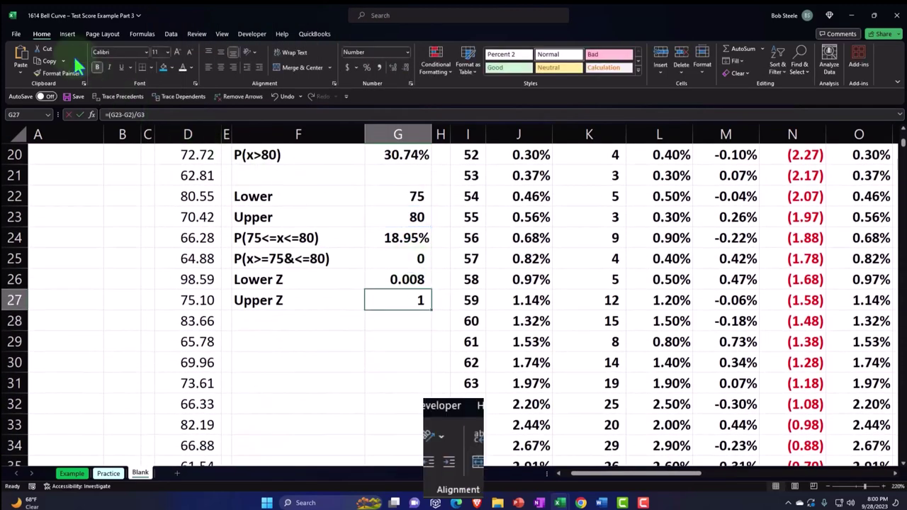
{"action": "left_click", "coordinate": [392, 69]}
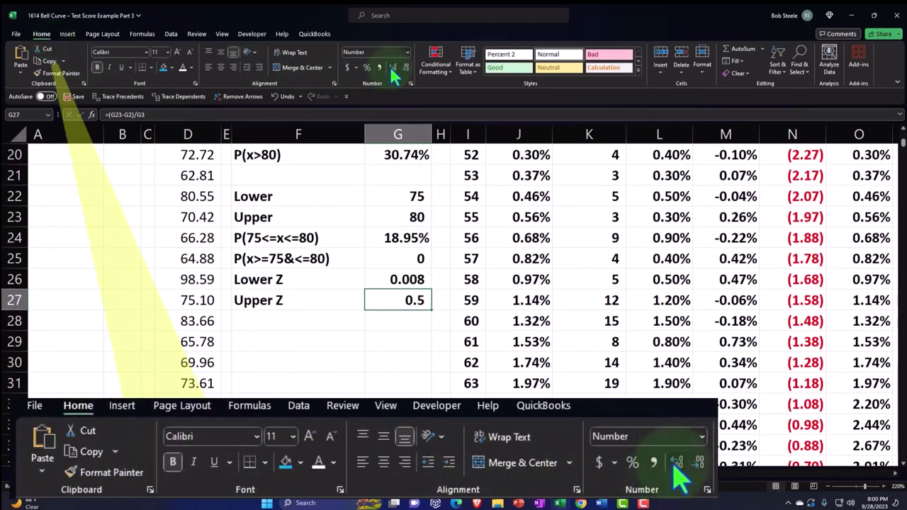
{"action": "left_click", "coordinate": [392, 69]}
{"action": "left_click", "coordinate": [392, 69]}
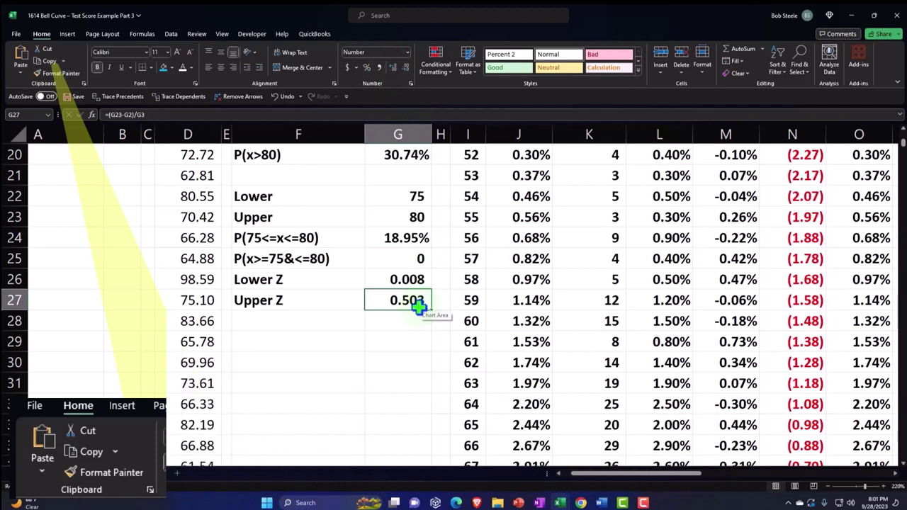
{"action": "left_click", "coordinate": [317, 323]}
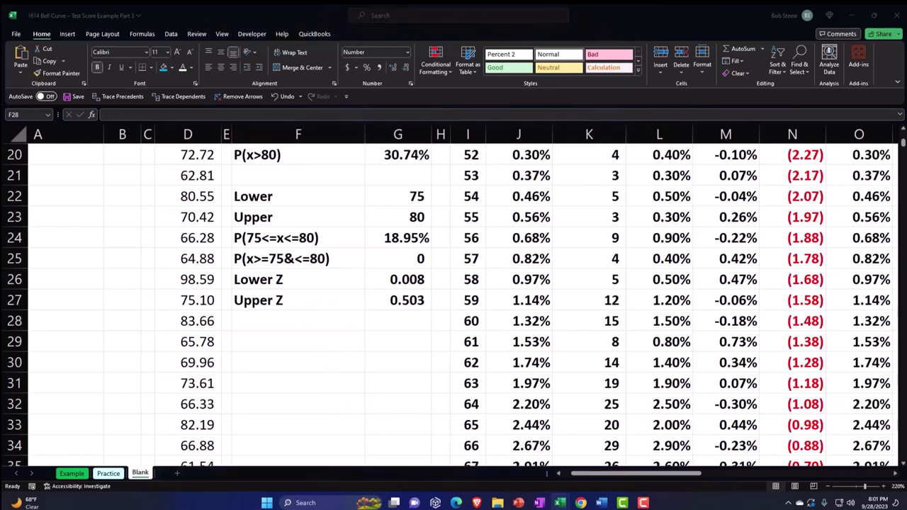
Step: Make F28 a formula label referencing the P(x>=75&<=80) label above
{"action": "left_click", "coordinate": [317, 326]}
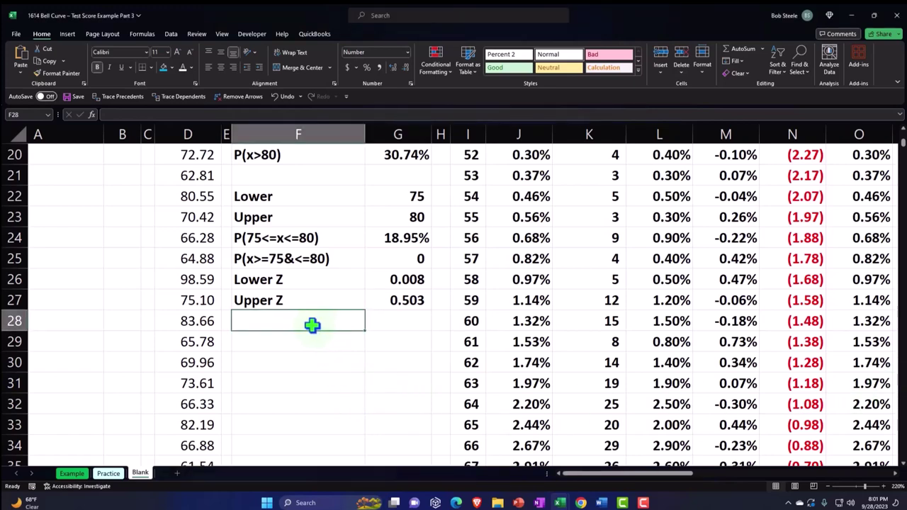
{"action": "type", "text": "="}
{"action": "key", "text": "Up"}
{"action": "key", "text": "Up"}
{"action": "key", "text": "Up"}
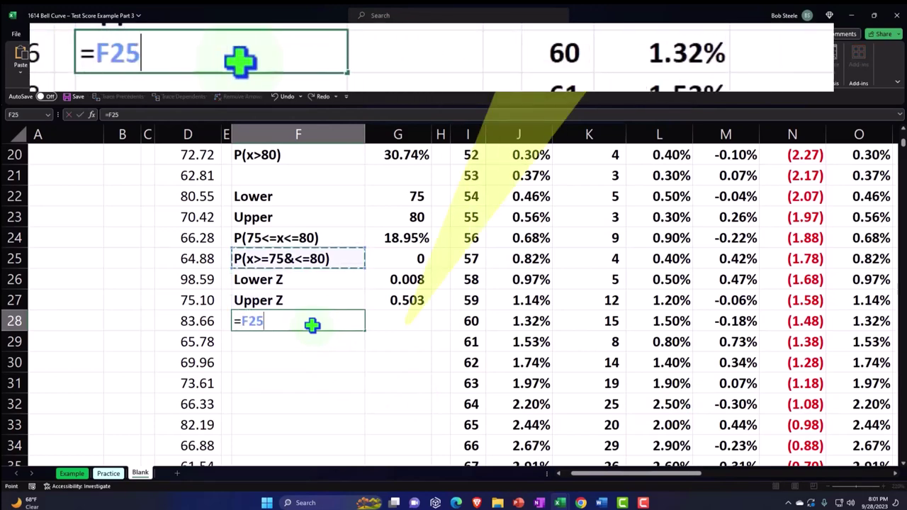
{"action": "key", "text": "Return"}
{"action": "key", "text": "Up"}
{"action": "key", "text": "Right"}
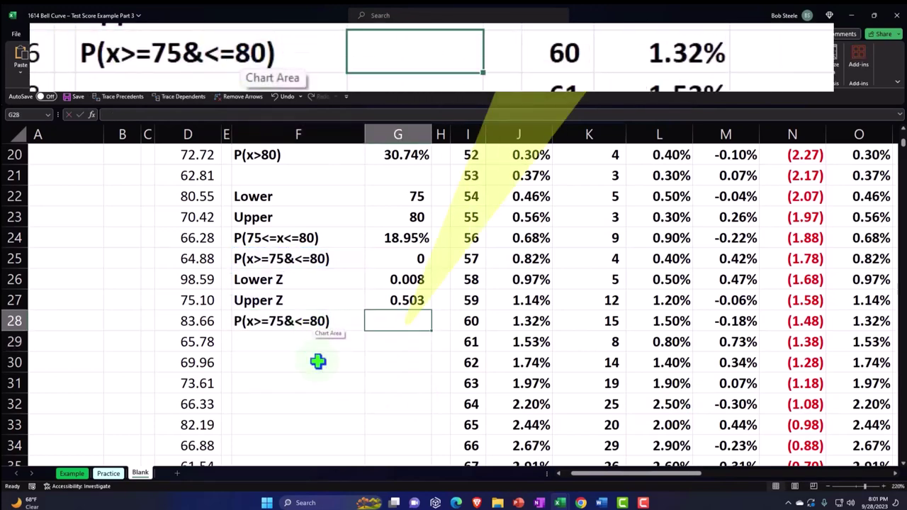
Step: Enter =NORM.S.DIST(G27,1)-NORM.S.DIST(G26,1) in G28
{"action": "type", "text": "="}
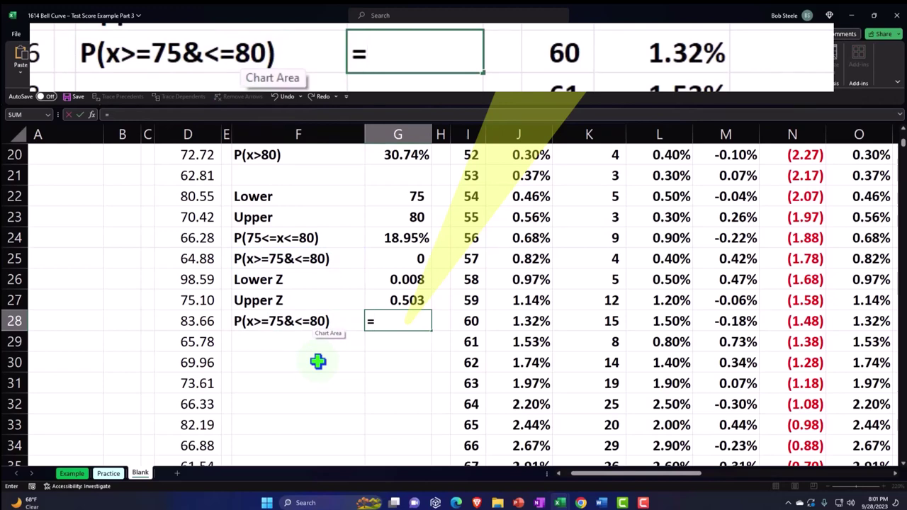
{"action": "type", "text": "norm"}
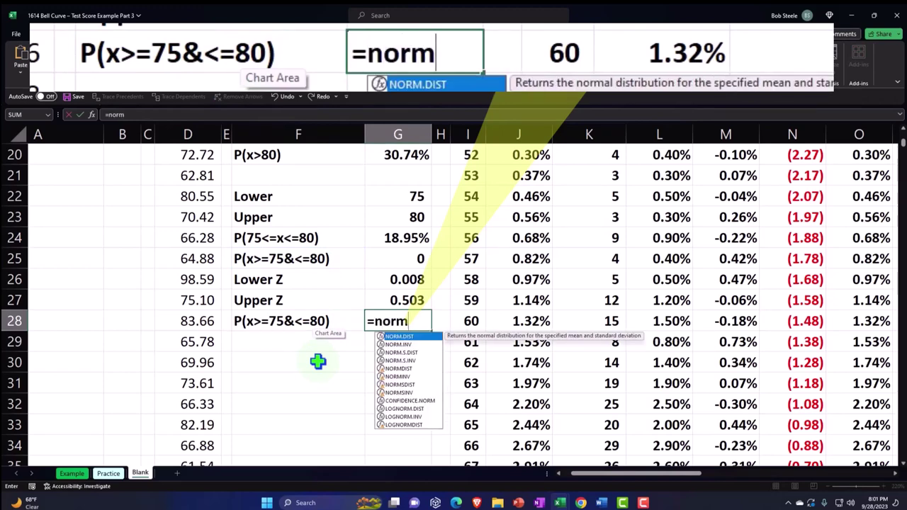
{"action": "type", "text": ".s"}
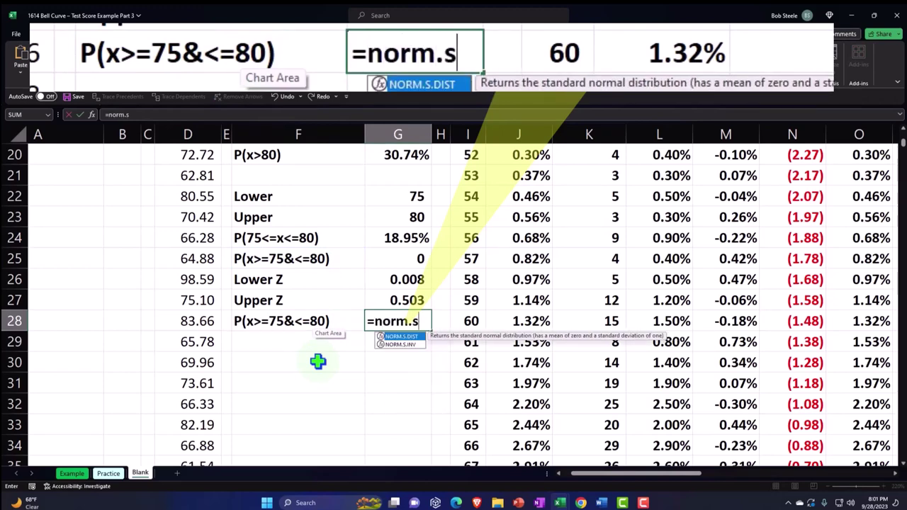
{"action": "key", "text": "Tab"}
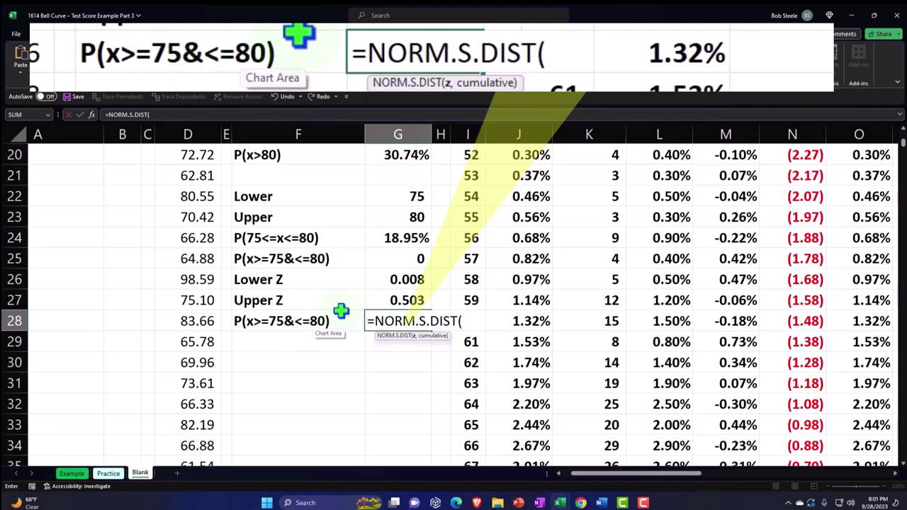
{"action": "left_click", "coordinate": [392, 300]}
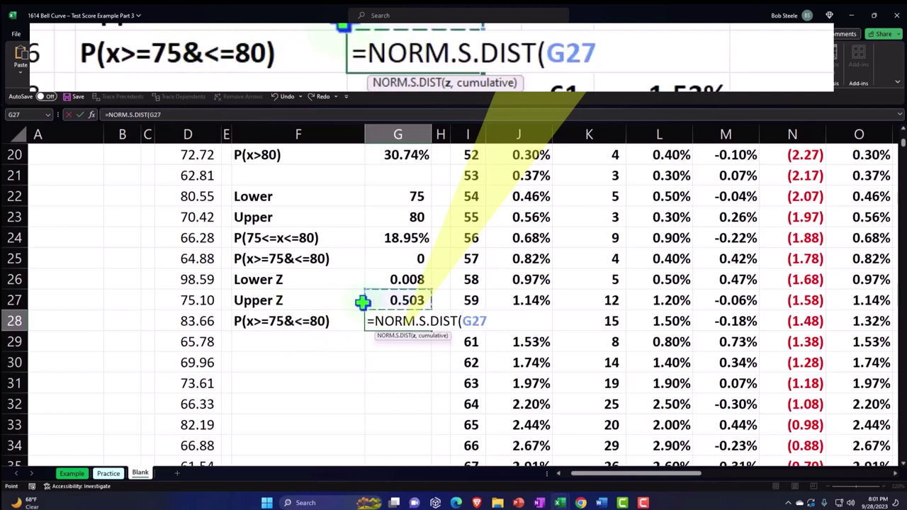
{"action": "type", "text": ","}
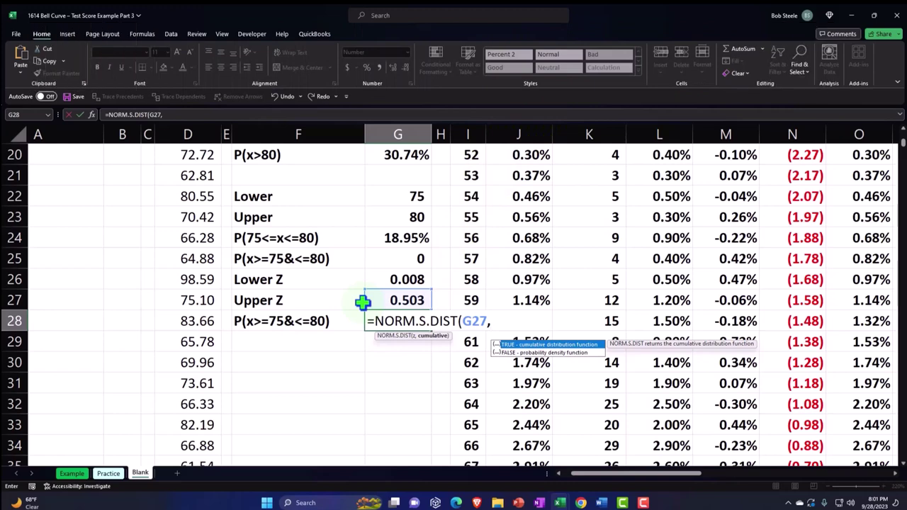
{"action": "type", "text": "1"}
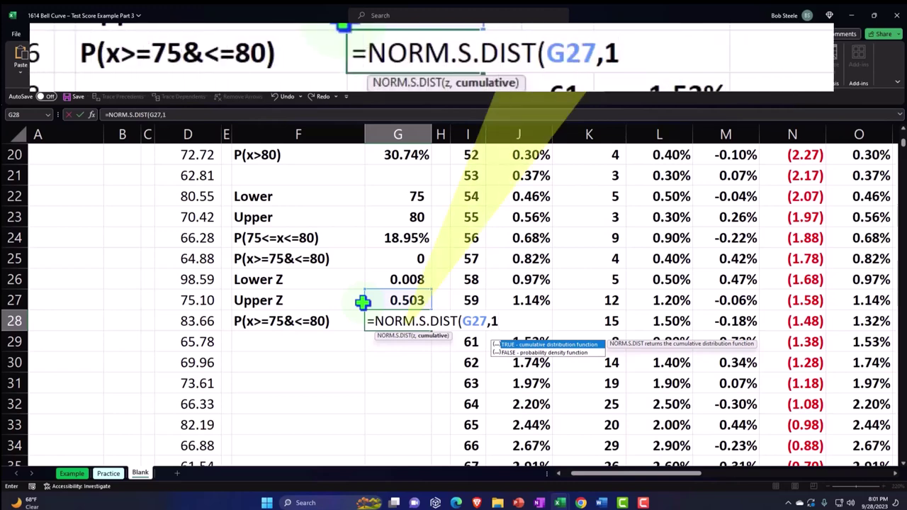
{"action": "type", "text": ")"}
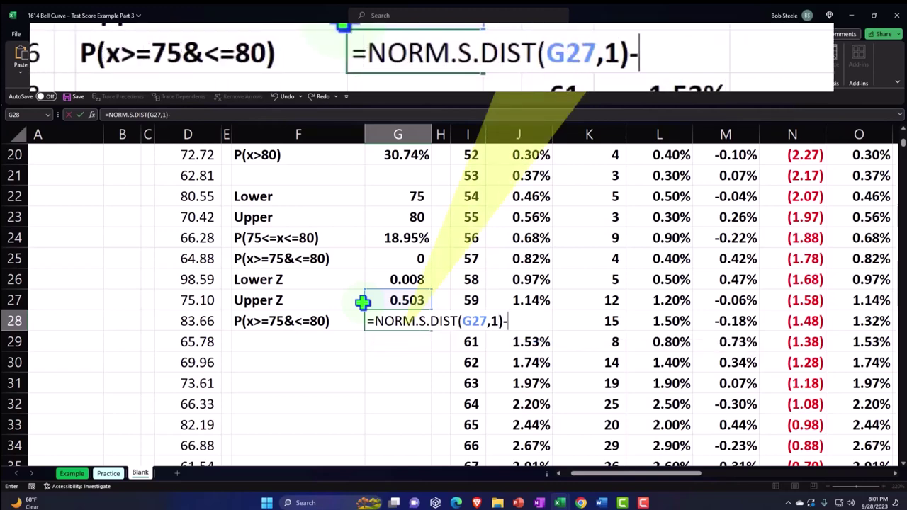
{"action": "type", "text": "-norm"}
{"action": "type", "text": ".dis"}
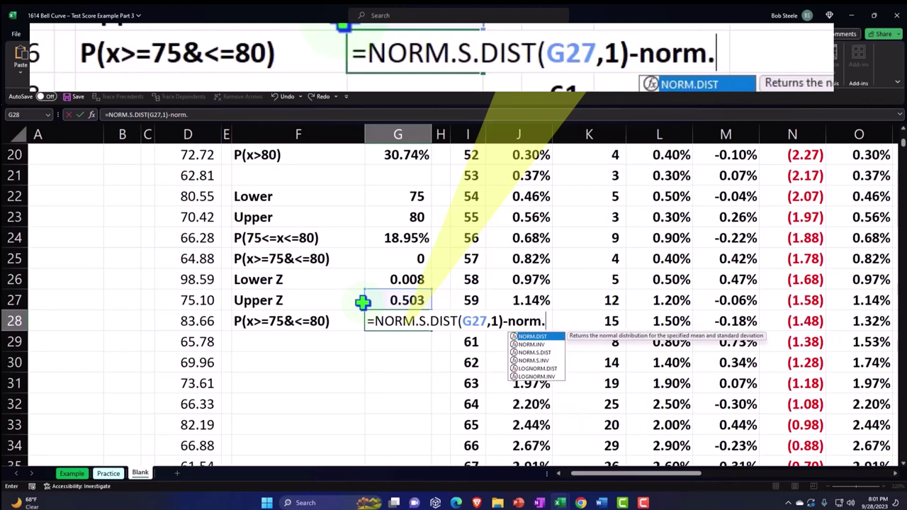
{"action": "key", "text": "BackSpace"}
{"action": "key", "text": "BackSpace"}
{"action": "key", "text": "BackSpace"}
{"action": "type", "text": "s"}
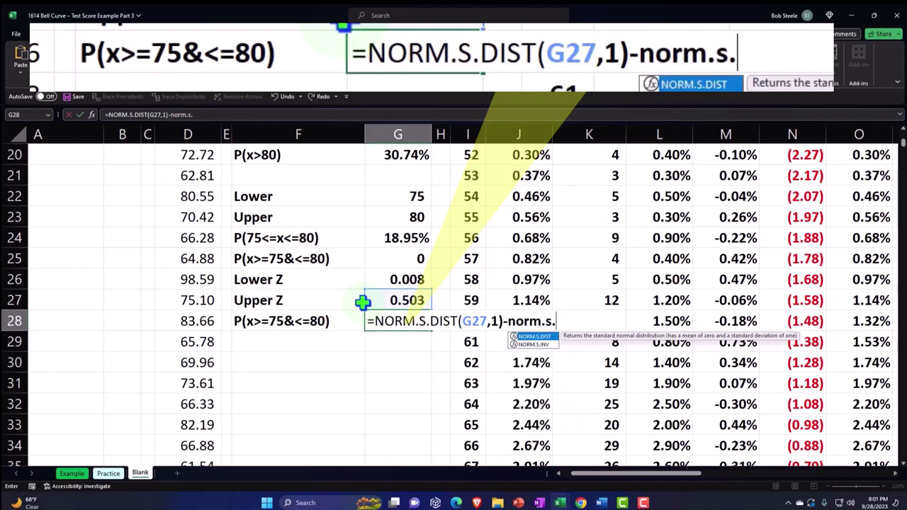
{"action": "type", "text": "."}
{"action": "key", "text": "Tab"}
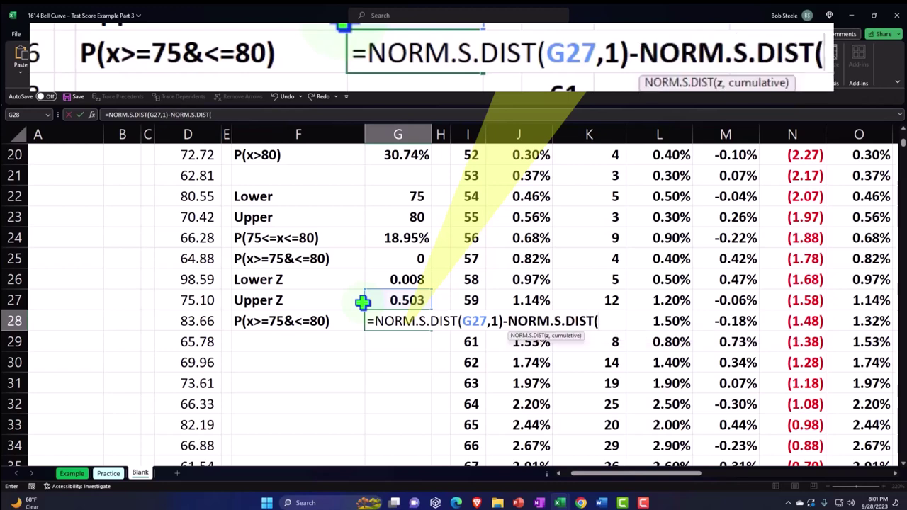
{"action": "left_click", "coordinate": [393, 281]}
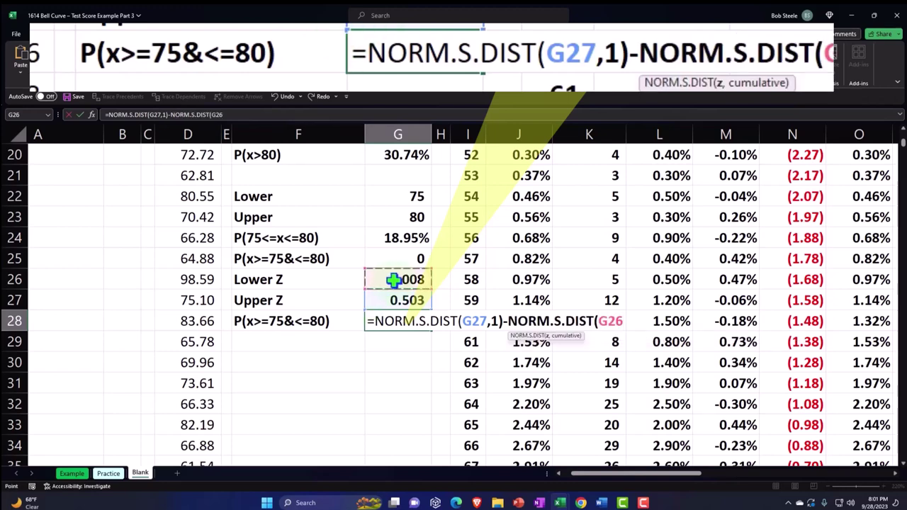
{"action": "type", "text": ","}
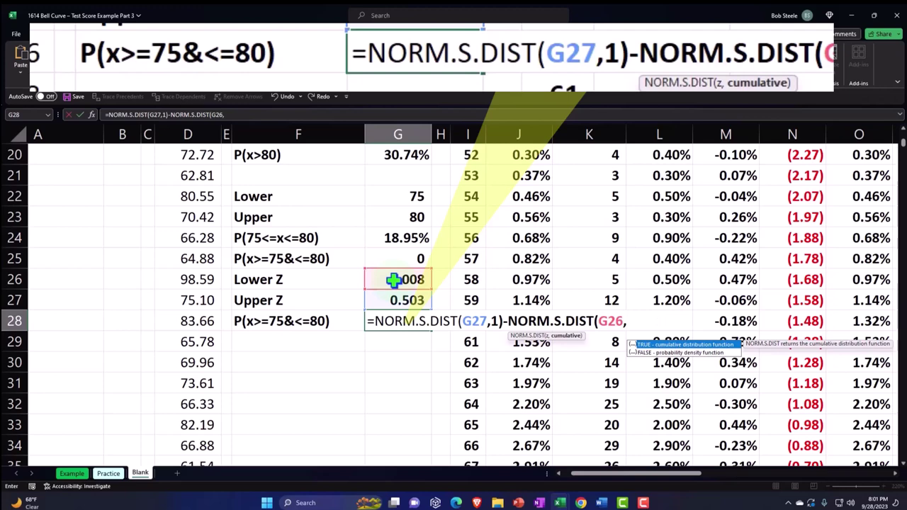
{"action": "type", "text": "1)"}
{"action": "key", "text": "Return"}
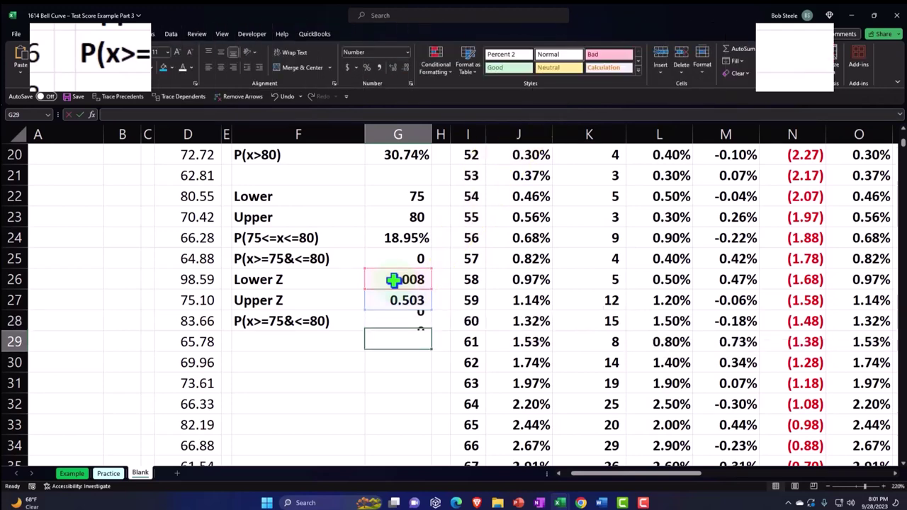
Step: Format G28 as a two-decimal percentage, 18.95%, matching G24
{"action": "key", "text": "Up"}
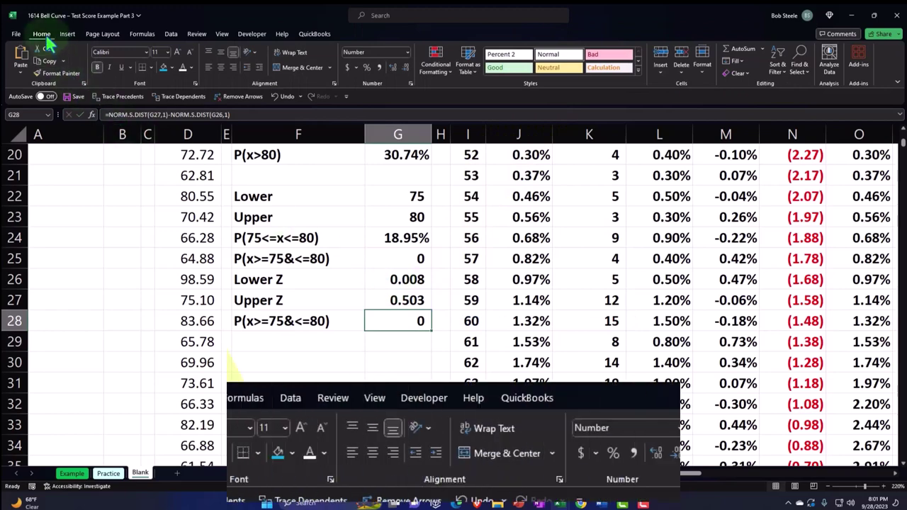
{"action": "left_click", "coordinate": [367, 67]}
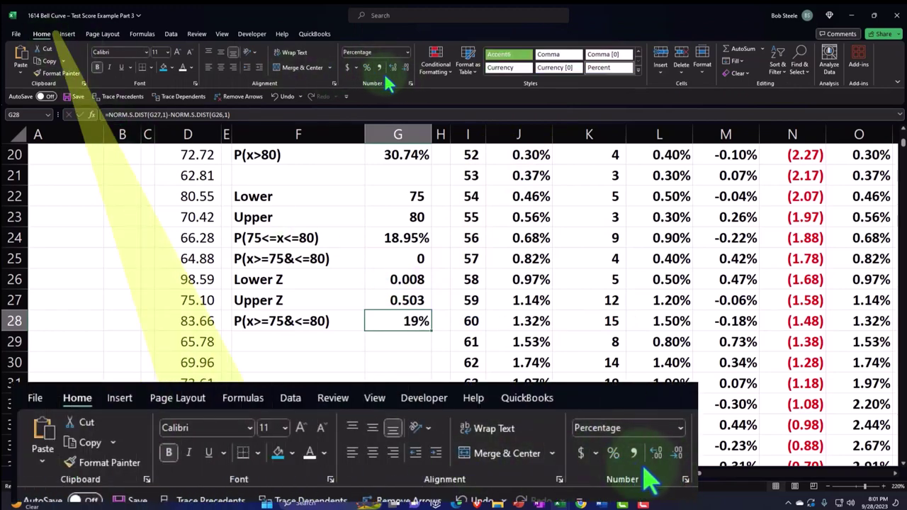
{"action": "left_click", "coordinate": [393, 67]}
{"action": "left_click", "coordinate": [393, 68]}
{"action": "left_click", "coordinate": [403, 237]}
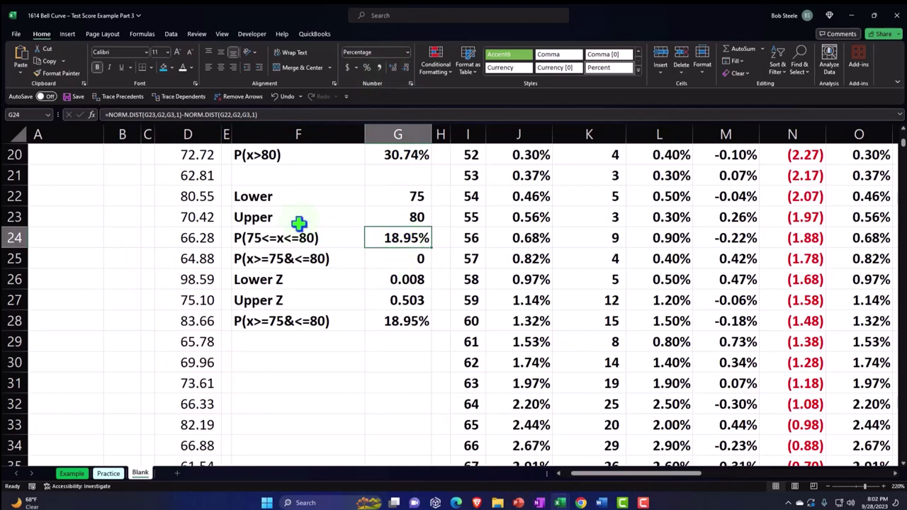
{"action": "scroll", "coordinate": [470, 344], "scroll_direction": "up", "scroll_amount": 5}
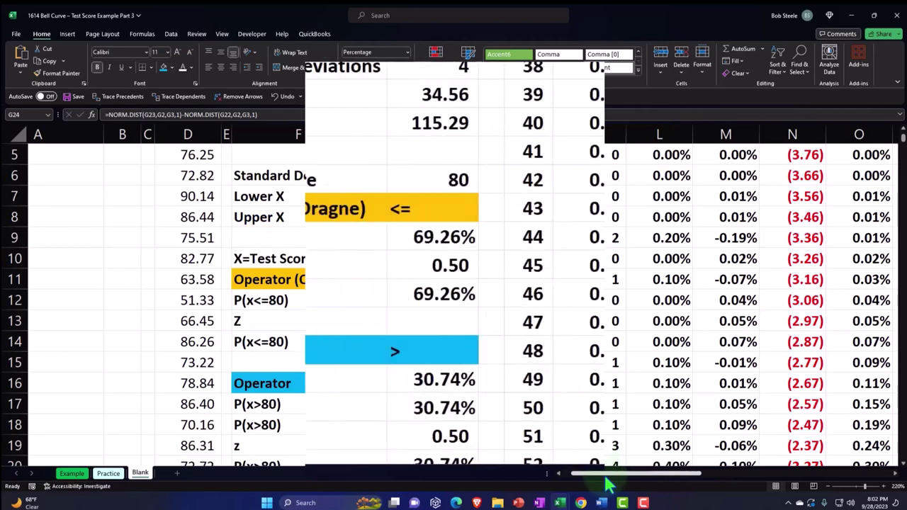
{"action": "left_click_drag", "start_coordinate": [607, 473], "coordinate": [701, 482]}
{"action": "scroll", "coordinate": [782, 414], "scroll_direction": "up", "scroll_amount": 2}
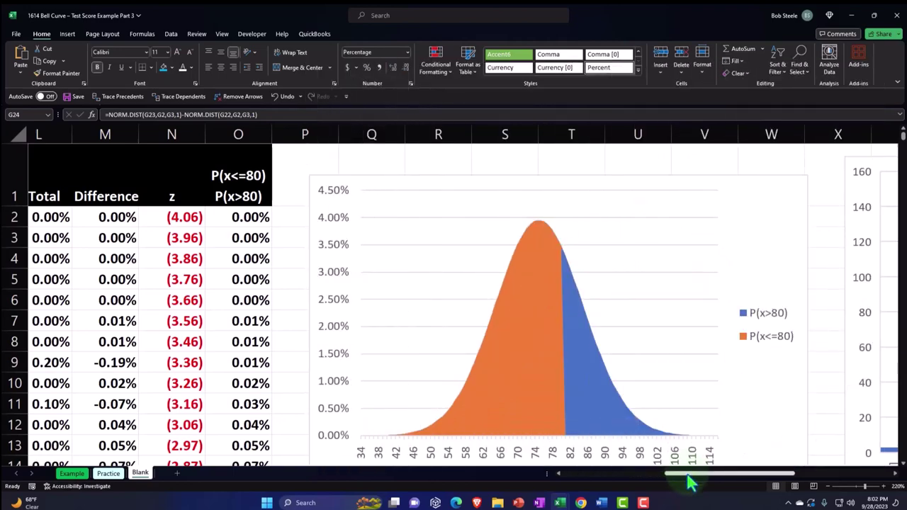
{"action": "left_click_drag", "start_coordinate": [688, 482], "coordinate": [611, 486]}
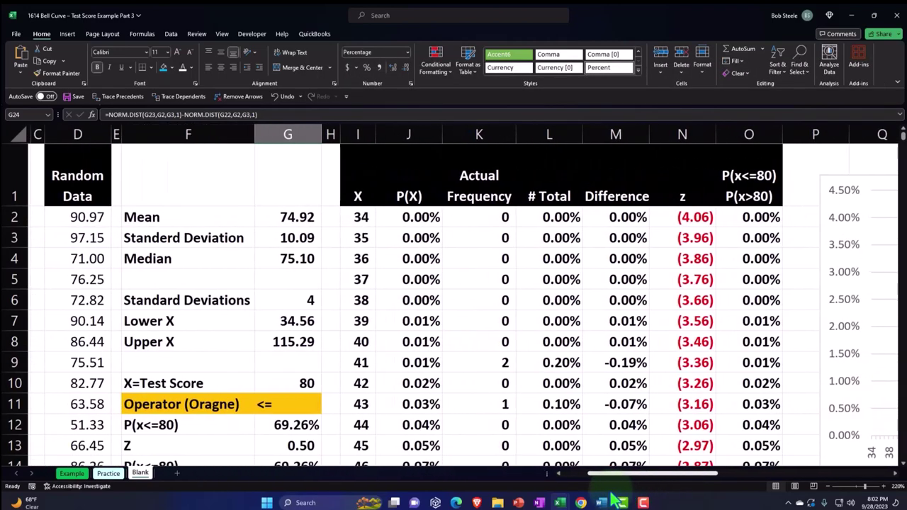
{"action": "scroll", "coordinate": [336, 363], "scroll_direction": "down", "scroll_amount": 3}
{"action": "scroll", "coordinate": [324, 425], "scroll_direction": "down", "scroll_amount": 2}
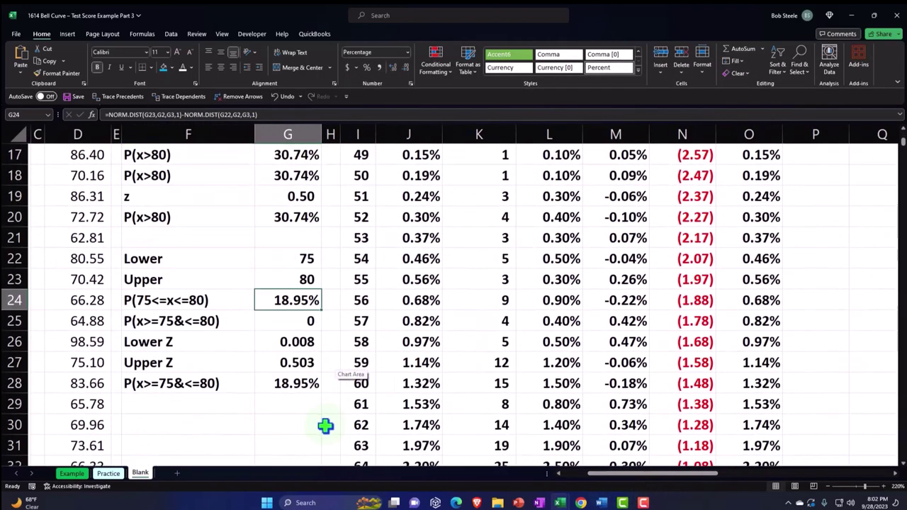
{"action": "scroll", "coordinate": [300, 284], "scroll_direction": "up", "scroll_amount": 3}
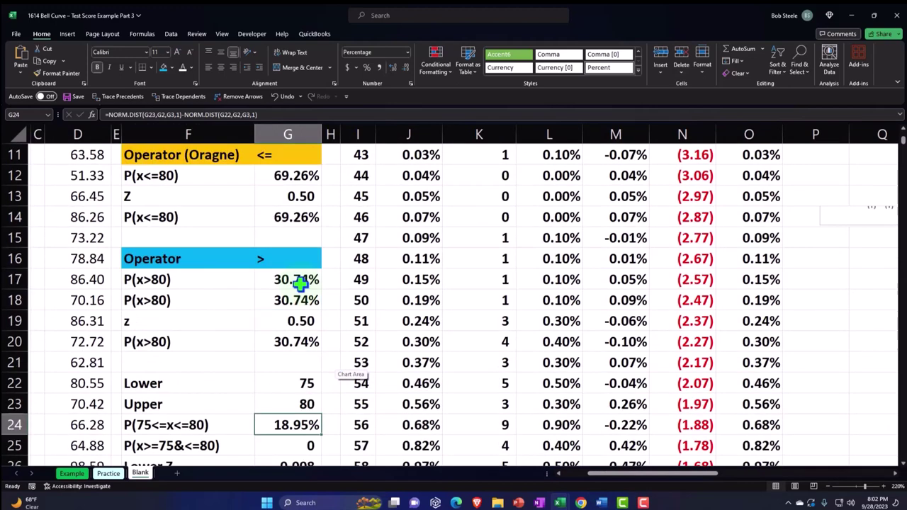
{"action": "scroll", "coordinate": [315, 344], "scroll_direction": "up", "scroll_amount": 1}
{"action": "left_click", "coordinate": [305, 258]}
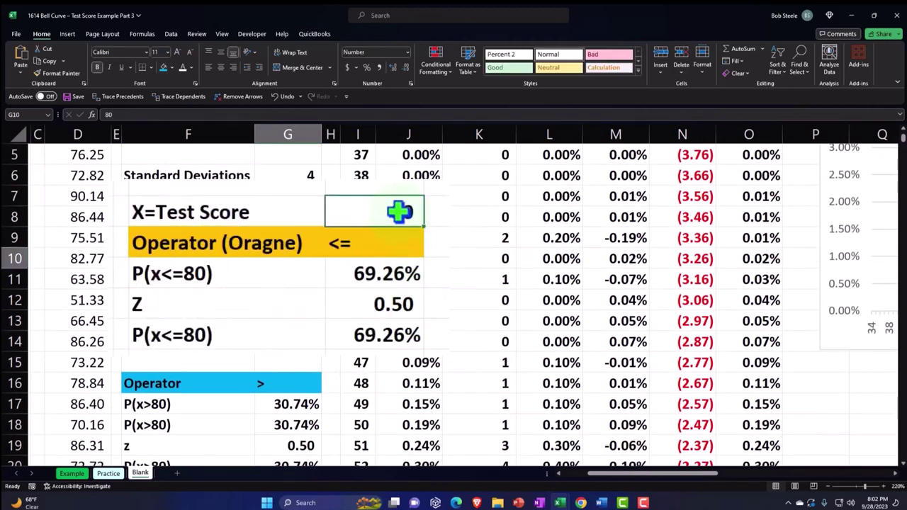
{"action": "type", "text": "75"}
{"action": "key", "text": "Return"}
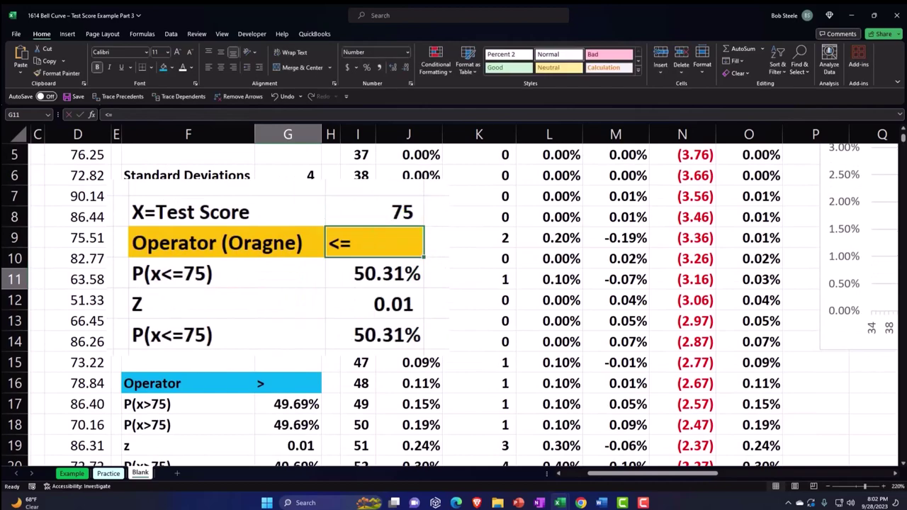
{"action": "left_click_drag", "start_coordinate": [598, 474], "coordinate": [668, 475]}
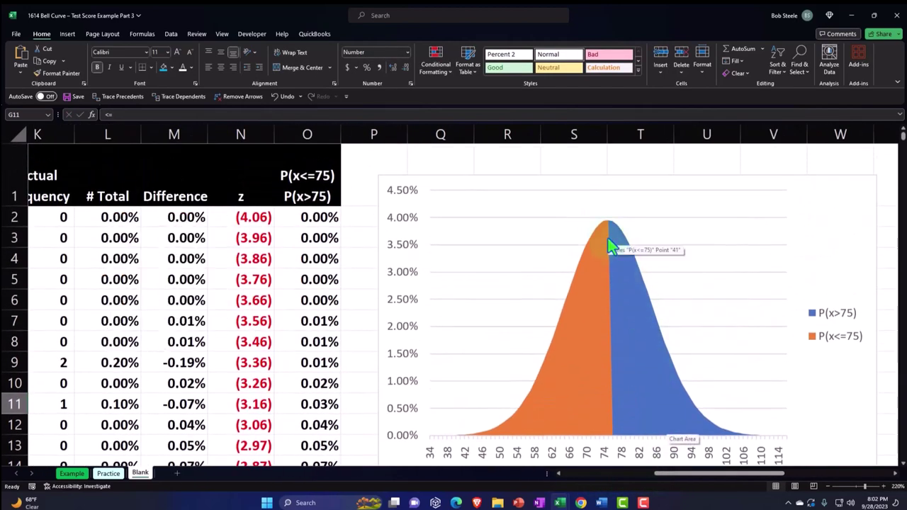
{"action": "left_click_drag", "start_coordinate": [679, 477], "coordinate": [595, 484]}
{"action": "left_click", "coordinate": [313, 381]}
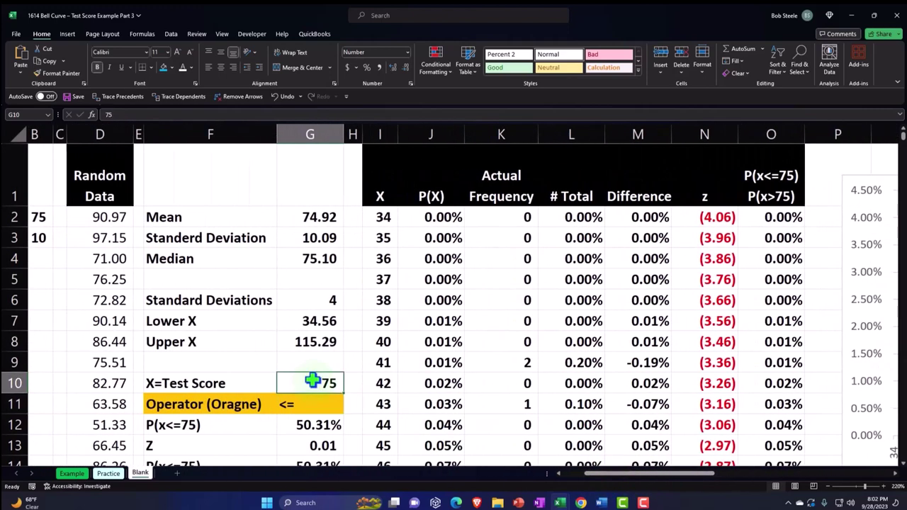
{"action": "type", "text": "80"}
{"action": "key", "text": "Return"}
{"action": "left_click_drag", "start_coordinate": [616, 477], "coordinate": [695, 482]}
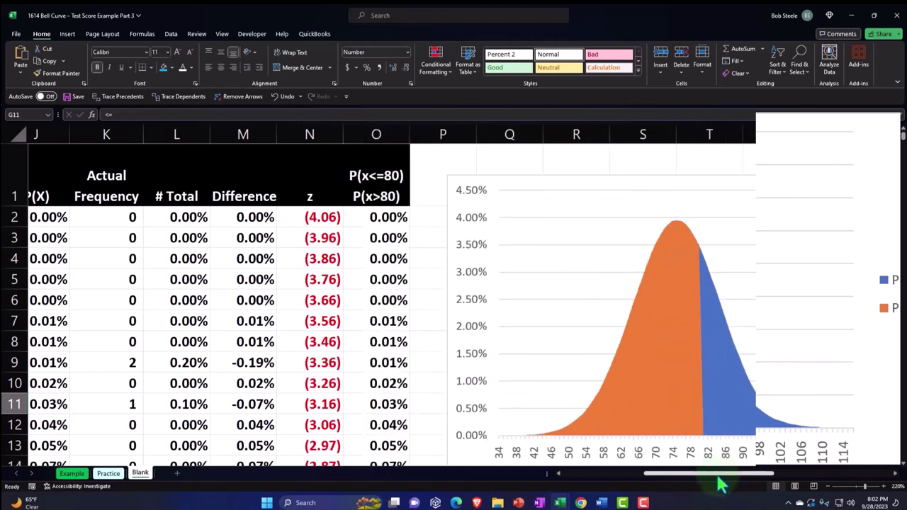
{"action": "left_click_drag", "start_coordinate": [716, 476], "coordinate": [667, 481]}
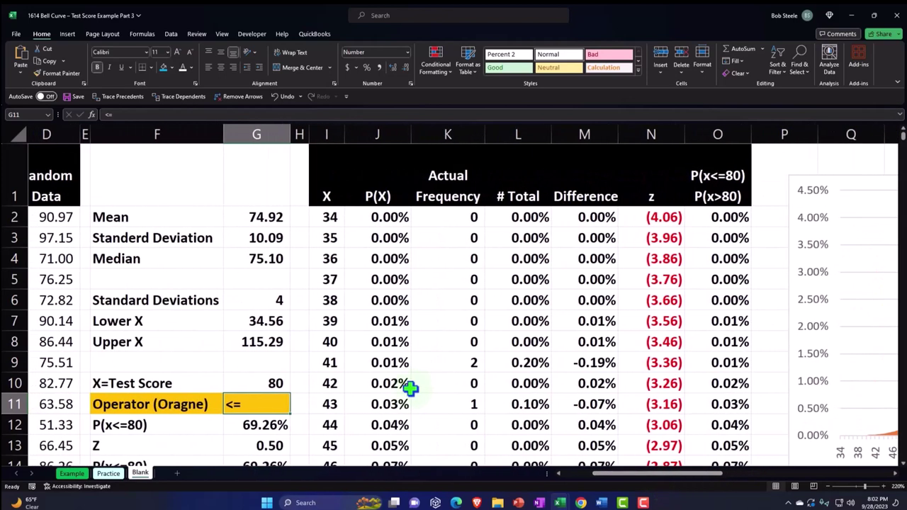
Step: Move the histogram and the second chart further to the right
{"action": "scroll", "coordinate": [411, 386], "scroll_direction": "down", "scroll_amount": 5}
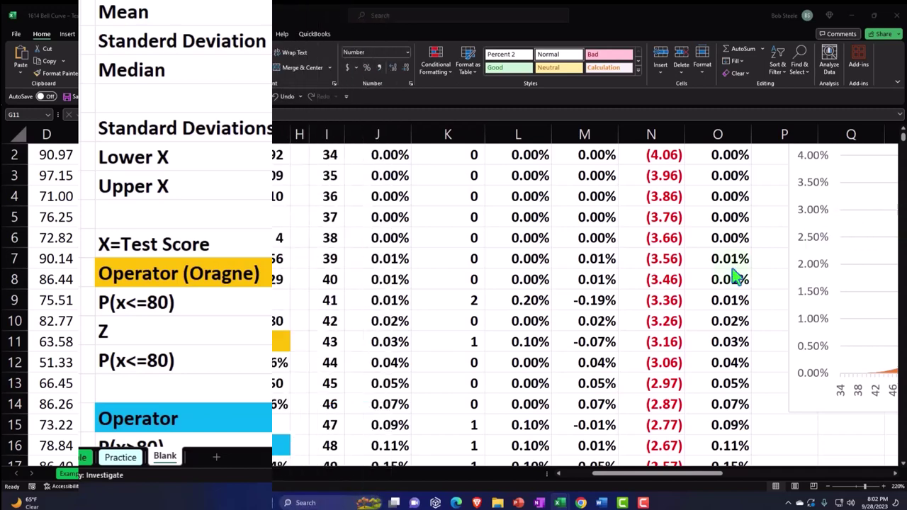
{"action": "left_click_drag", "start_coordinate": [697, 475], "coordinate": [806, 482]}
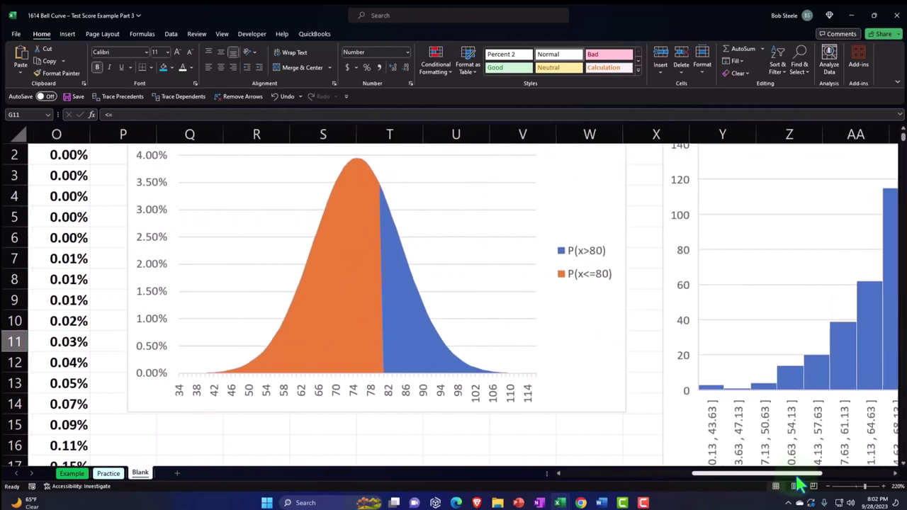
{"action": "scroll", "coordinate": [774, 429], "scroll_direction": "up", "scroll_amount": 1}
{"action": "left_click_drag", "start_coordinate": [687, 173], "coordinate": [850, 171]}
{"action": "scroll", "coordinate": [801, 369], "scroll_direction": "down", "scroll_amount": 3}
{"action": "scroll", "coordinate": [801, 369], "scroll_direction": "down", "scroll_amount": 1}
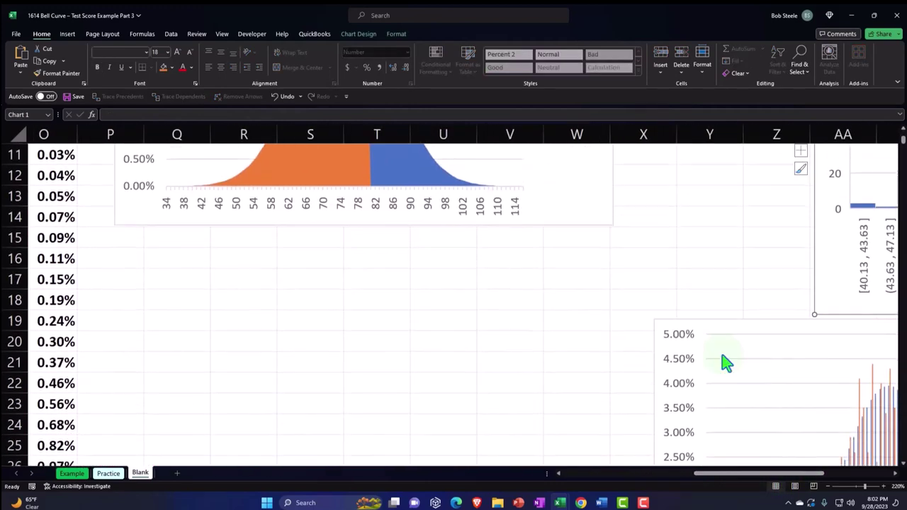
{"action": "left_click_drag", "start_coordinate": [715, 320], "coordinate": [878, 338]}
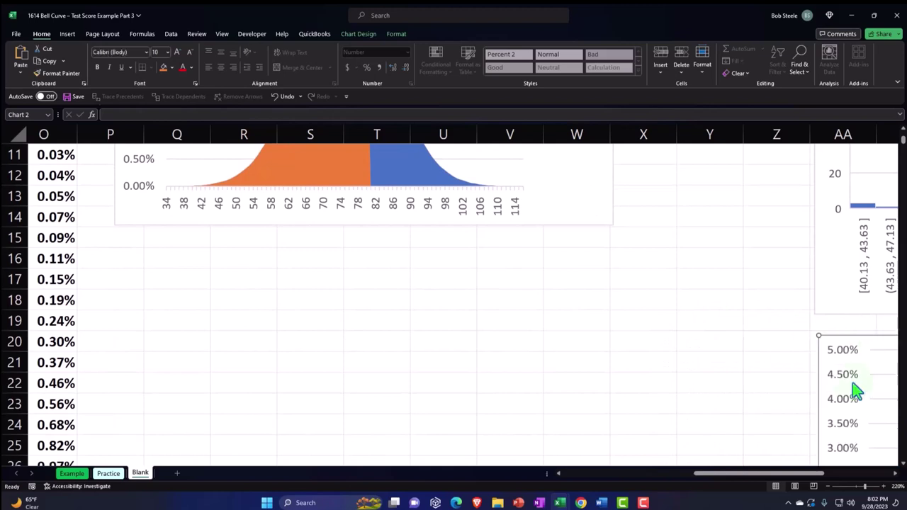
{"action": "left_click_drag", "start_coordinate": [810, 480], "coordinate": [846, 482]}
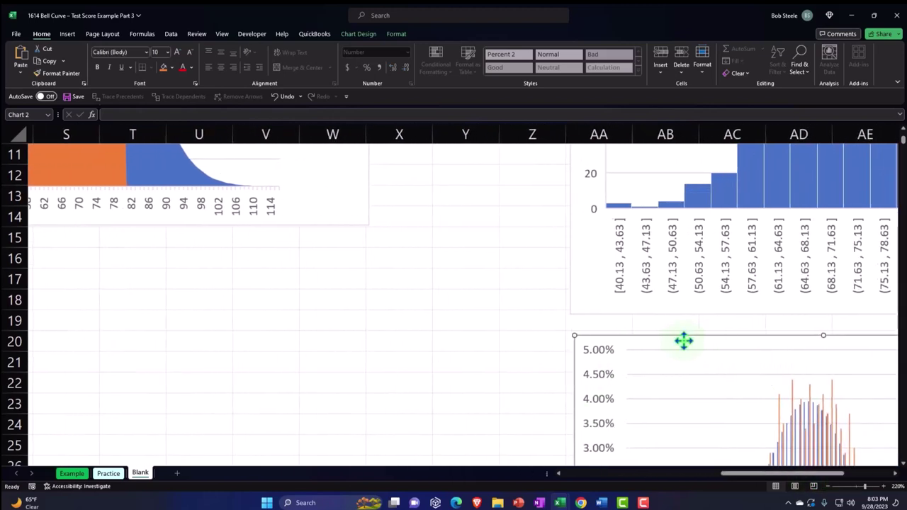
{"action": "scroll", "coordinate": [653, 338], "scroll_direction": "up", "scroll_amount": 4}
{"action": "left_click_drag", "start_coordinate": [619, 174], "coordinate": [652, 164]}
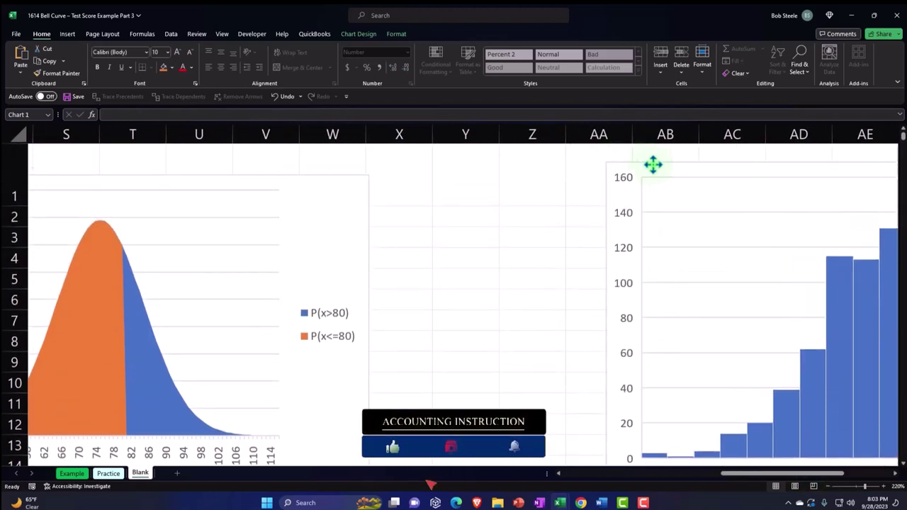
{"action": "left_click_drag", "start_coordinate": [737, 481], "coordinate": [674, 487]}
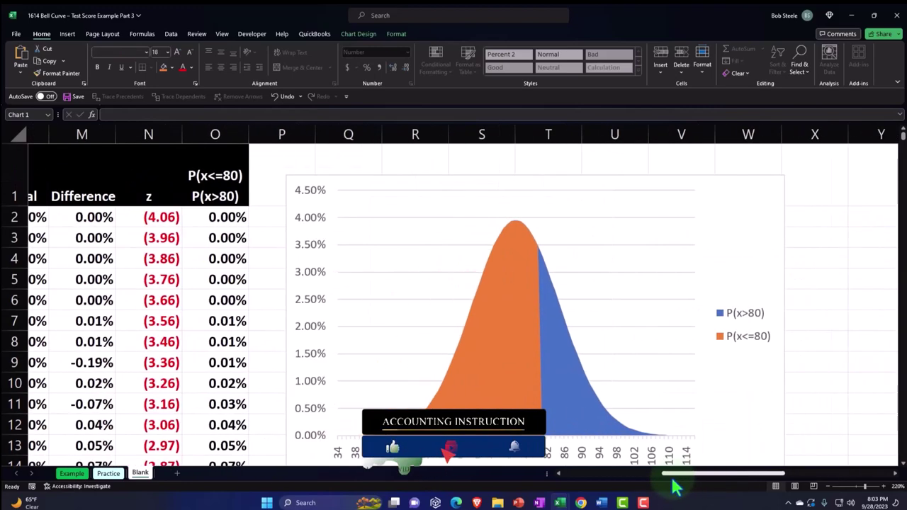
{"action": "scroll", "coordinate": [796, 385], "scroll_direction": "down", "scroll_amount": 2}
{"action": "left_click_drag", "start_coordinate": [758, 480], "coordinate": [780, 481]}
Step: Enlarge the bell-curve chart so it is taller and reaches column Z
{"action": "left_click", "coordinate": [681, 347]}
{"action": "left_click_drag", "start_coordinate": [685, 350], "coordinate": [885, 359]}
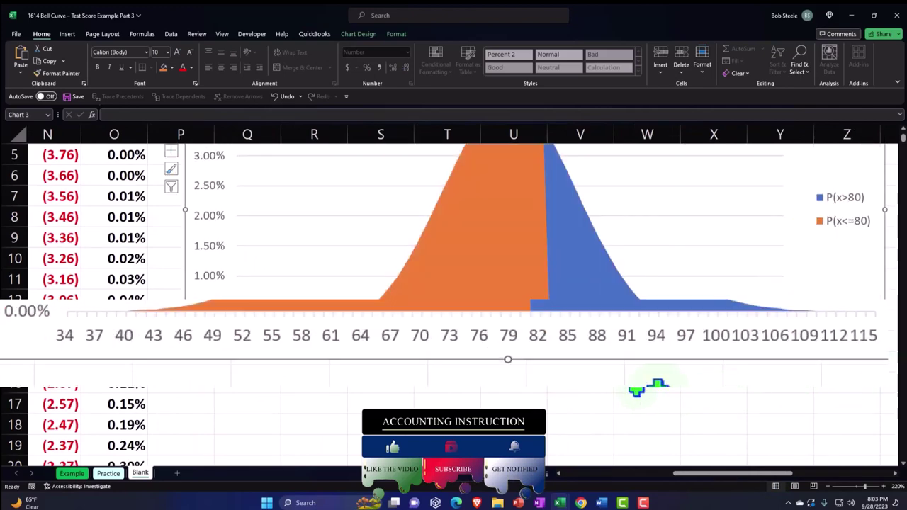
{"action": "left_click", "coordinate": [305, 340]}
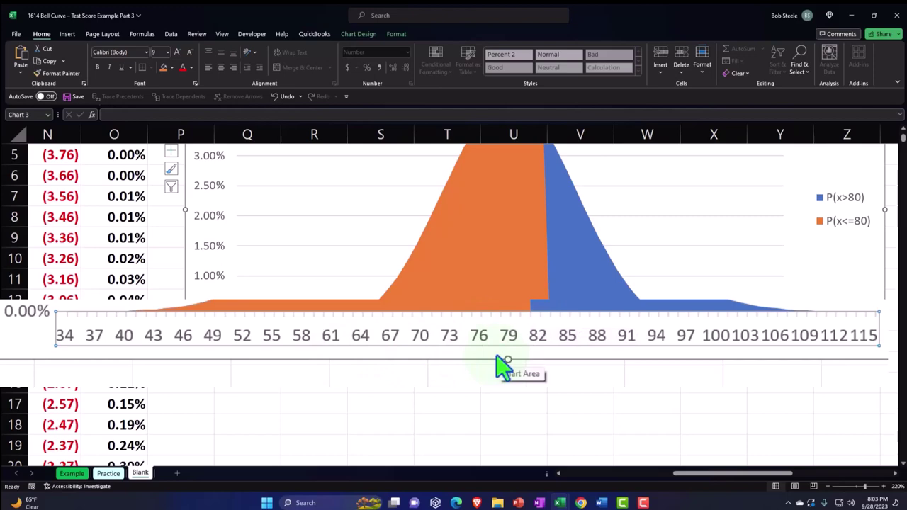
Step: Reduce the width of z-score column N so the table sits compactly beside the chart
{"action": "left_click_drag", "start_coordinate": [699, 480], "coordinate": [640, 453]}
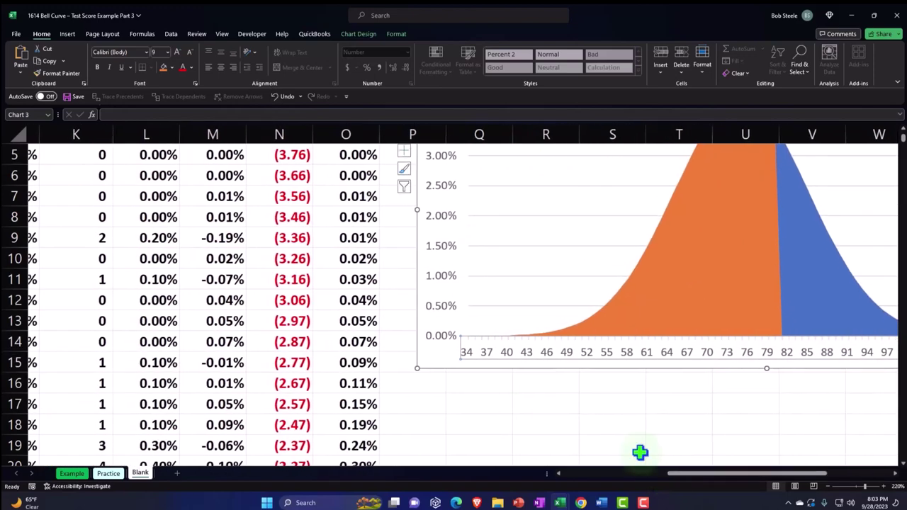
{"action": "scroll", "coordinate": [340, 354], "scroll_direction": "up", "scroll_amount": 2}
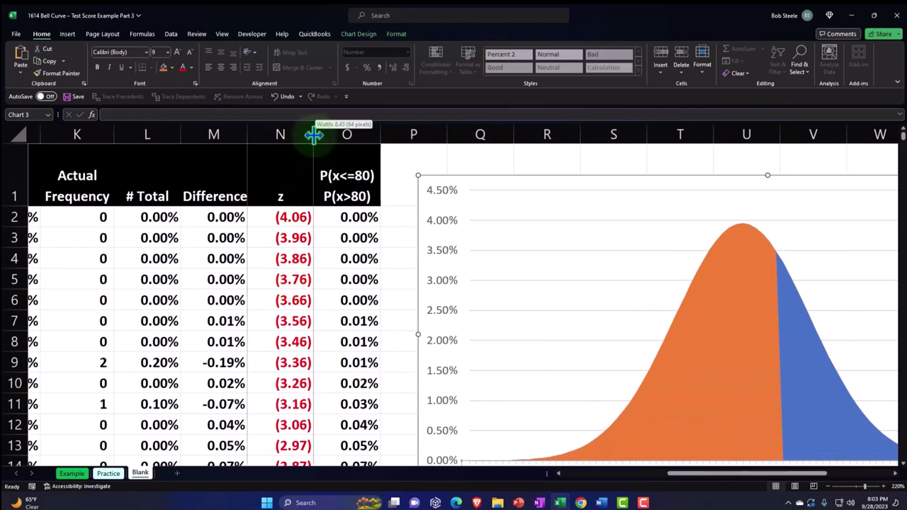
{"action": "mouse_move", "coordinate": [314, 136]}
{"action": "left_mouse_down"}
{"action": "mouse_move", "coordinate": [289, 143]}
{"action": "mouse_move", "coordinate": [298, 138]}
{"action": "left_mouse_up"}
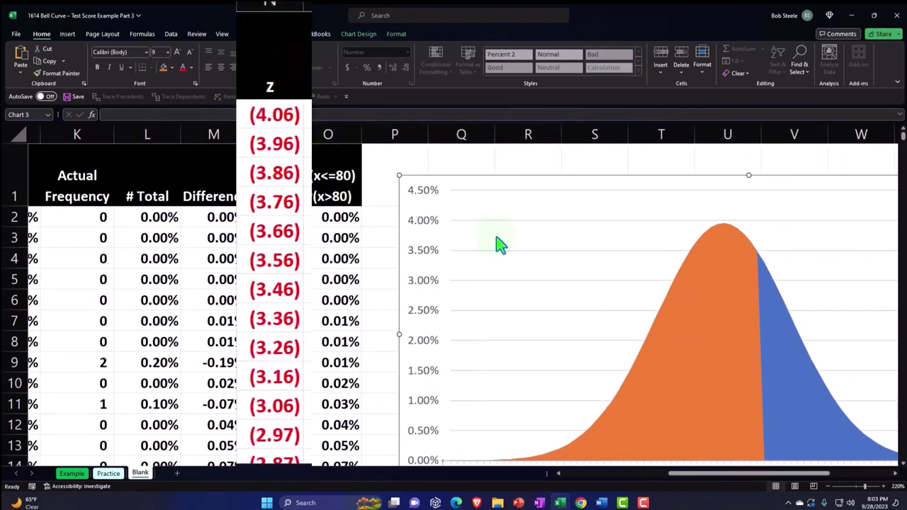
{"action": "scroll", "coordinate": [546, 305], "scroll_direction": "down", "scroll_amount": 1}
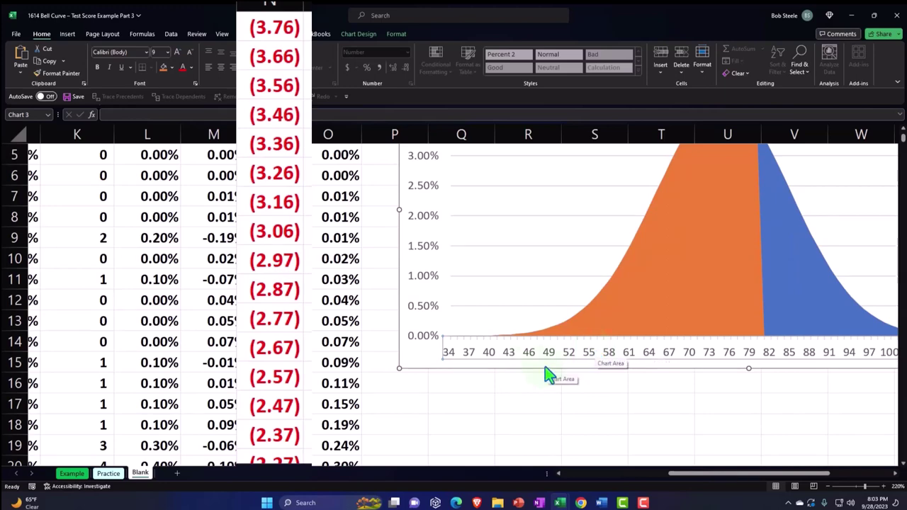
{"action": "scroll", "coordinate": [545, 366], "scroll_direction": "up", "scroll_amount": 2}
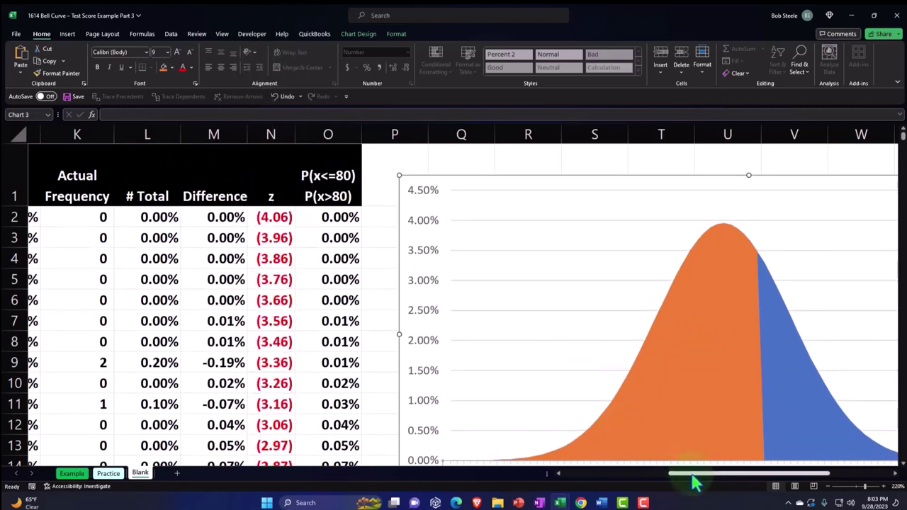
{"action": "left_click_drag", "start_coordinate": [692, 475], "coordinate": [701, 474]}
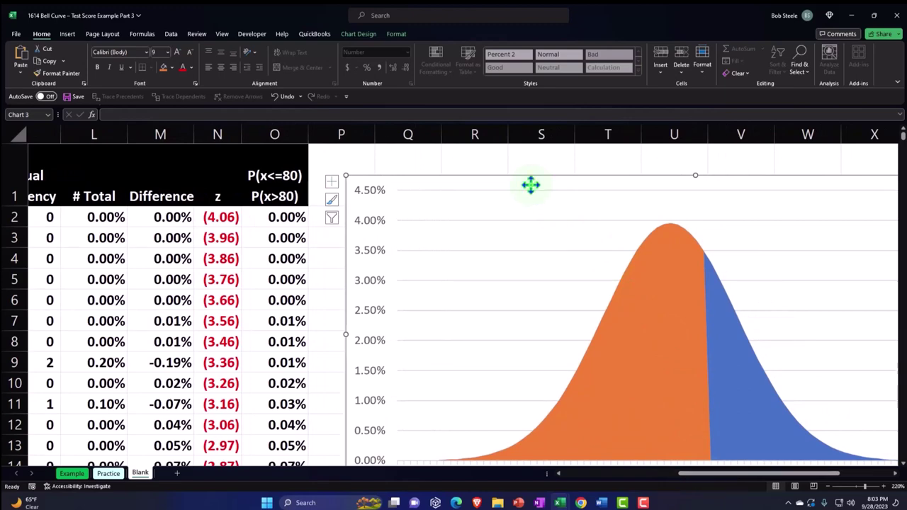
{"action": "scroll", "coordinate": [531, 185], "scroll_direction": "down", "scroll_amount": 3}
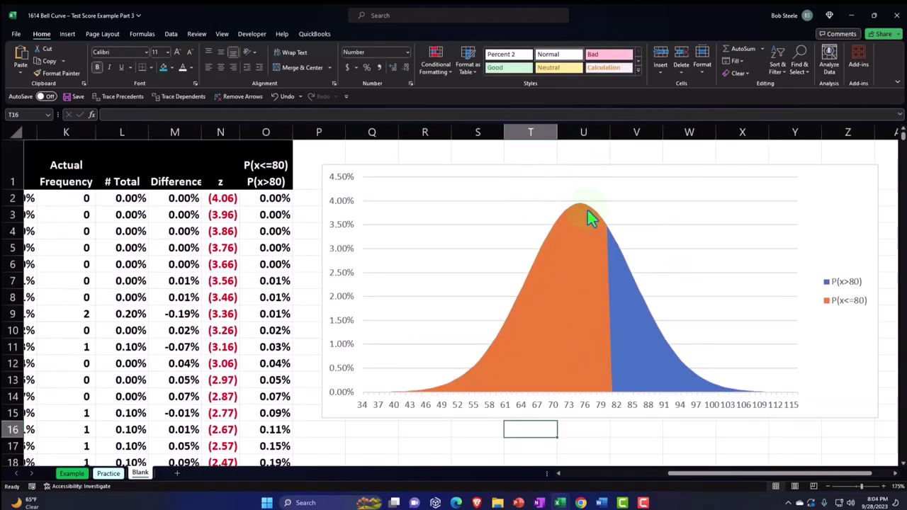
Step: Plot the orange P(x<=80) series on a secondary axis
{"action": "left_click", "coordinate": [568, 277]}
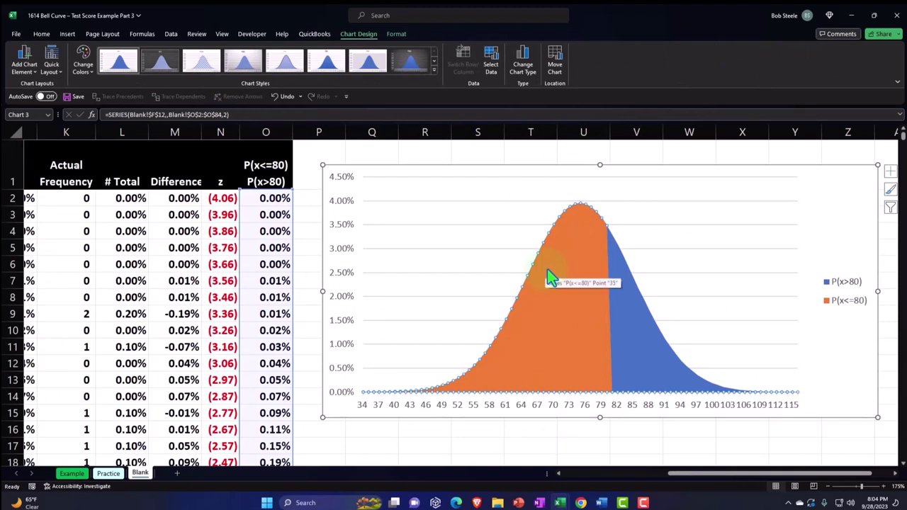
{"action": "double_click", "coordinate": [547, 269]}
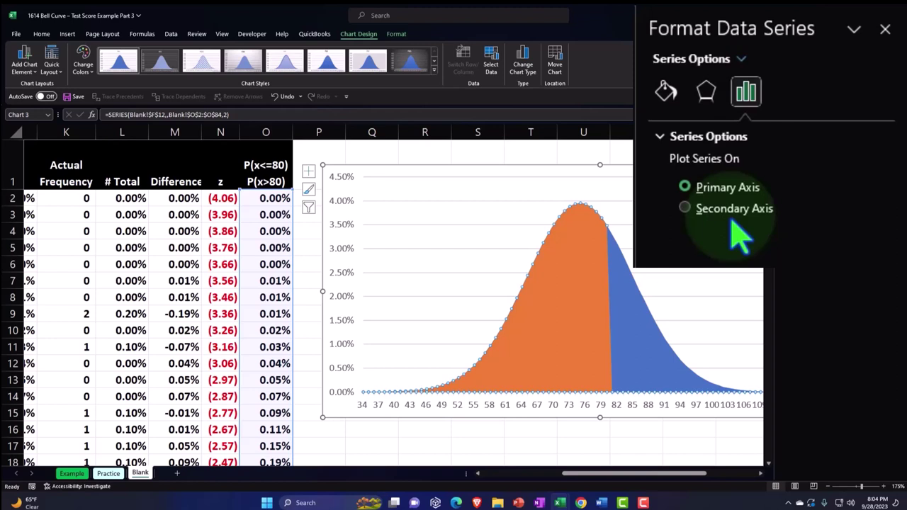
{"action": "left_click", "coordinate": [686, 211]}
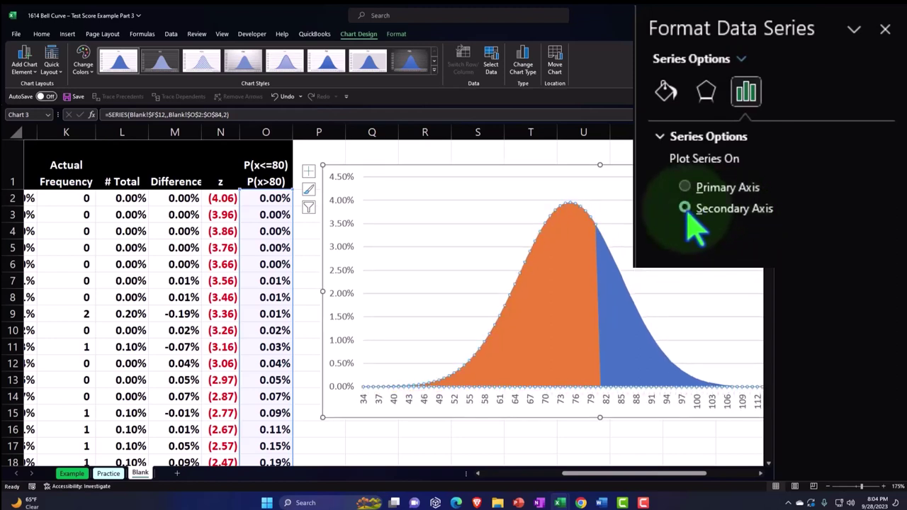
{"action": "left_click", "coordinate": [886, 30]}
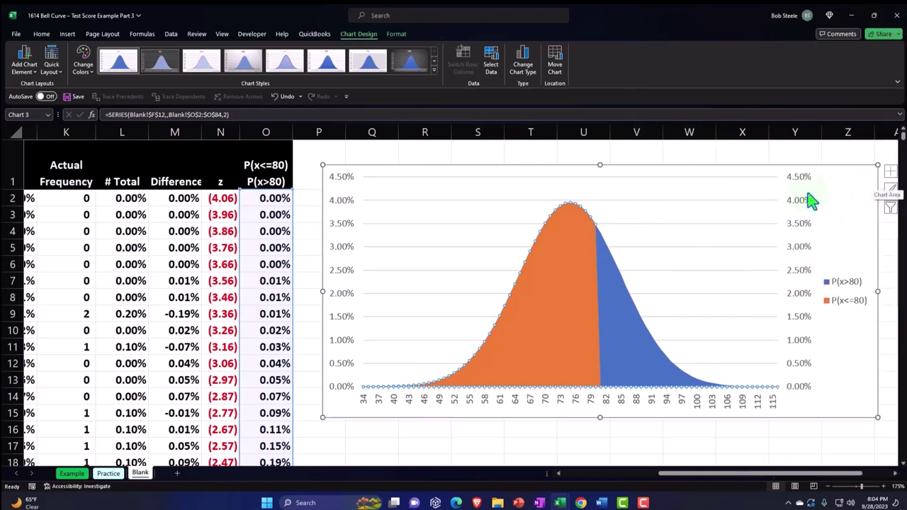
Step: Delete the duplicate secondary vertical axis so one 0.00%–4.50% scale remains
{"action": "left_click", "coordinate": [806, 244]}
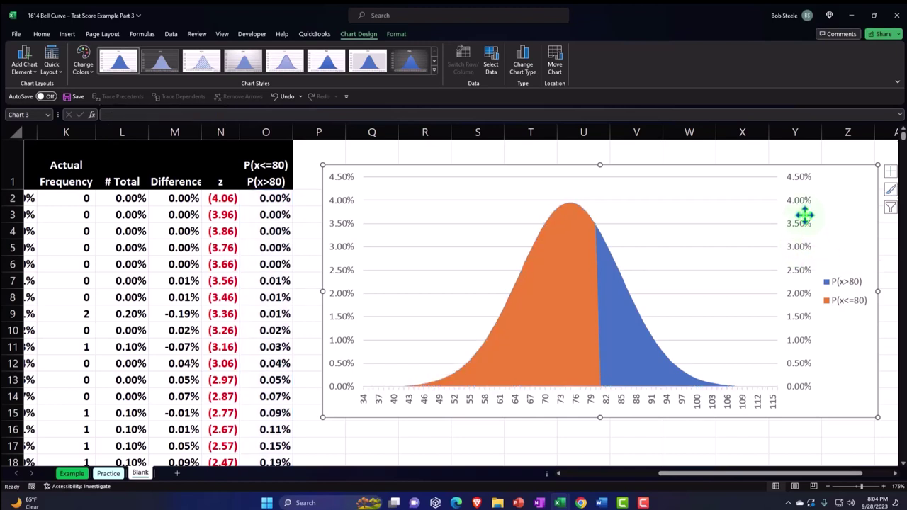
{"action": "left_click", "coordinate": [805, 204]}
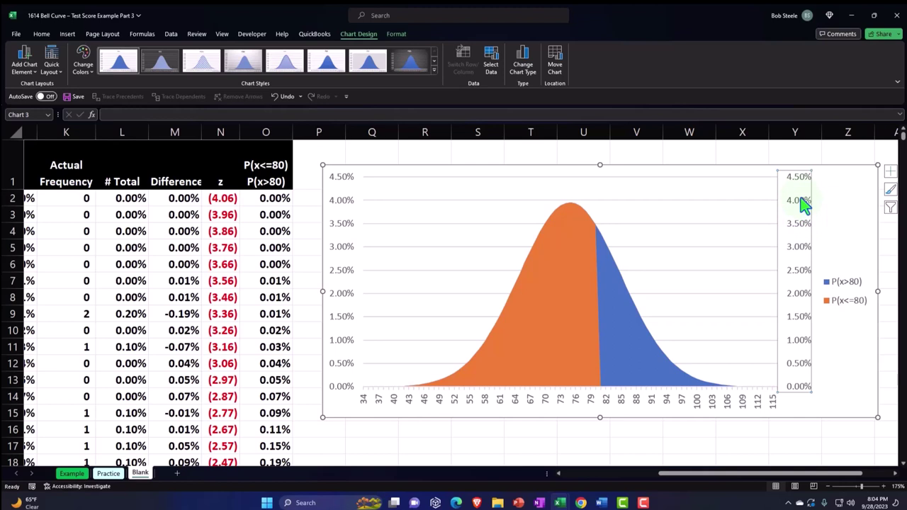
{"action": "key", "text": "Delete"}
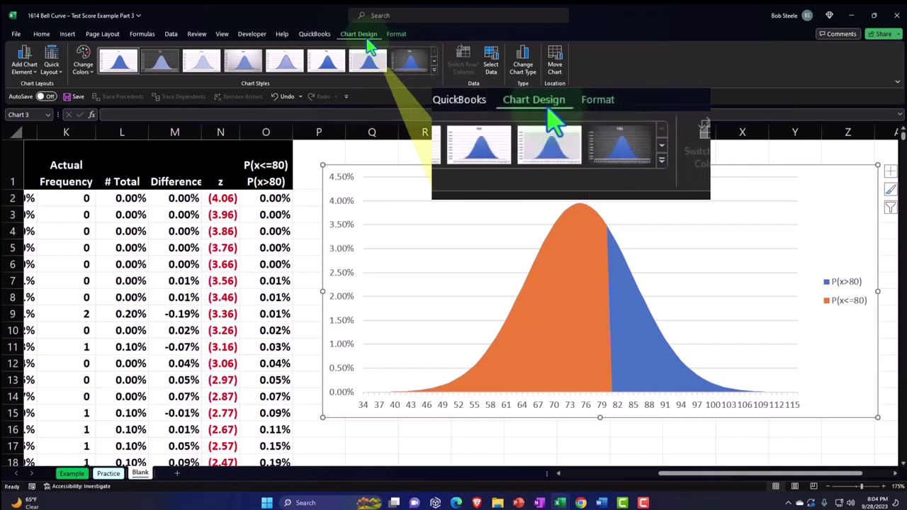
Step: Set the P(x<=80) series' horizontal axis labels to the z-scores in N2:N84
{"action": "left_click", "coordinate": [489, 80]}
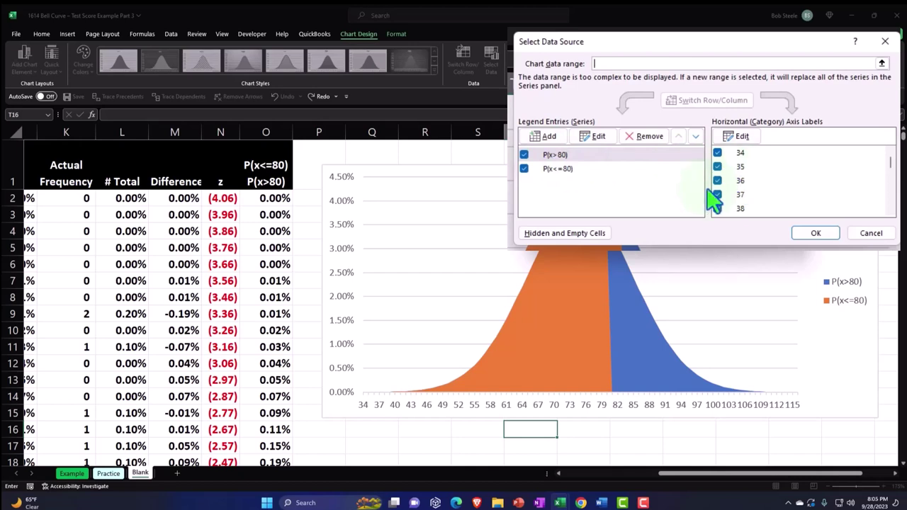
{"action": "left_click", "coordinate": [567, 170]}
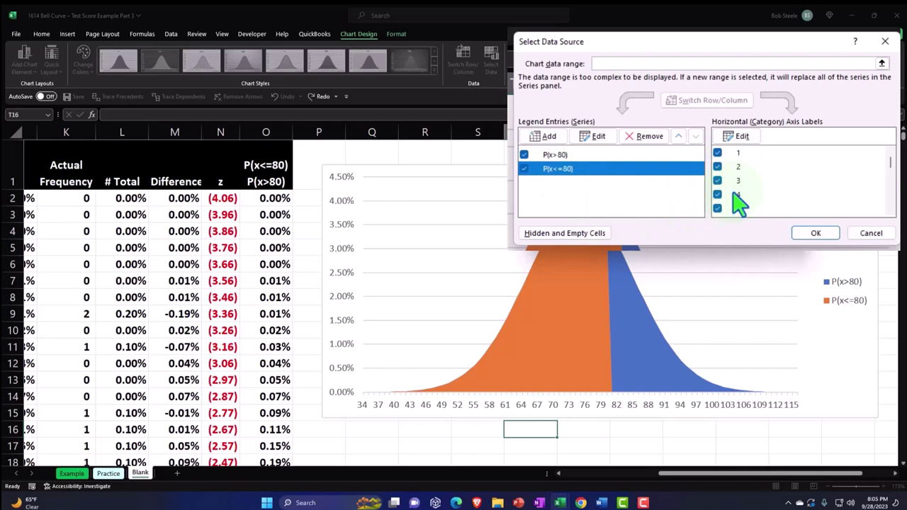
{"action": "left_click", "coordinate": [741, 139]}
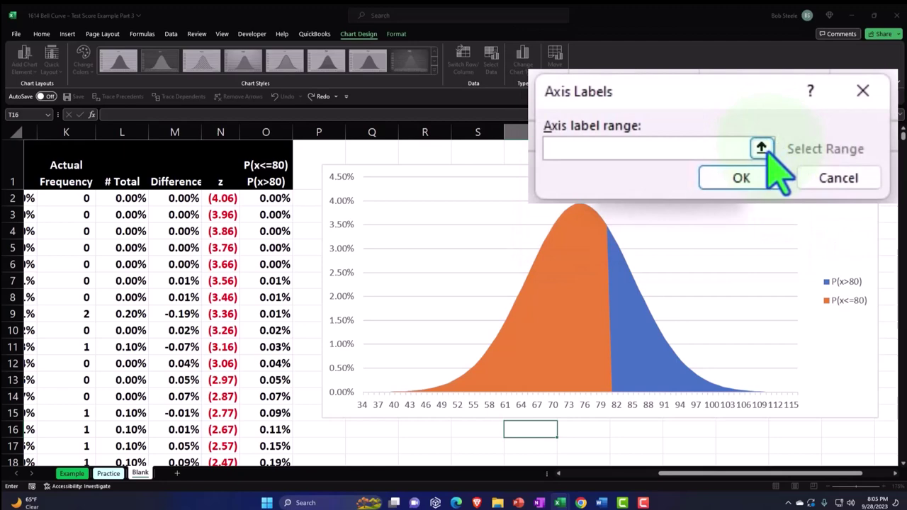
{"action": "left_click", "coordinate": [763, 149]}
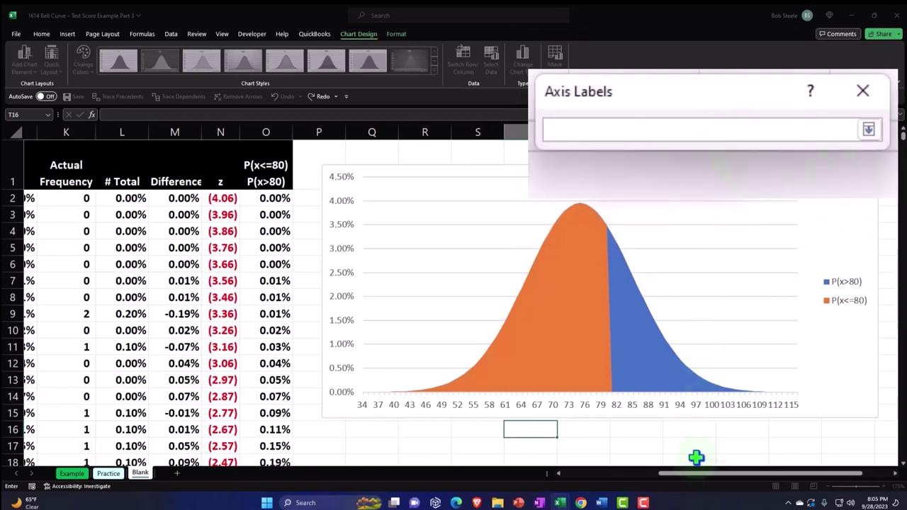
{"action": "left_click_drag", "start_coordinate": [697, 473], "coordinate": [674, 486]}
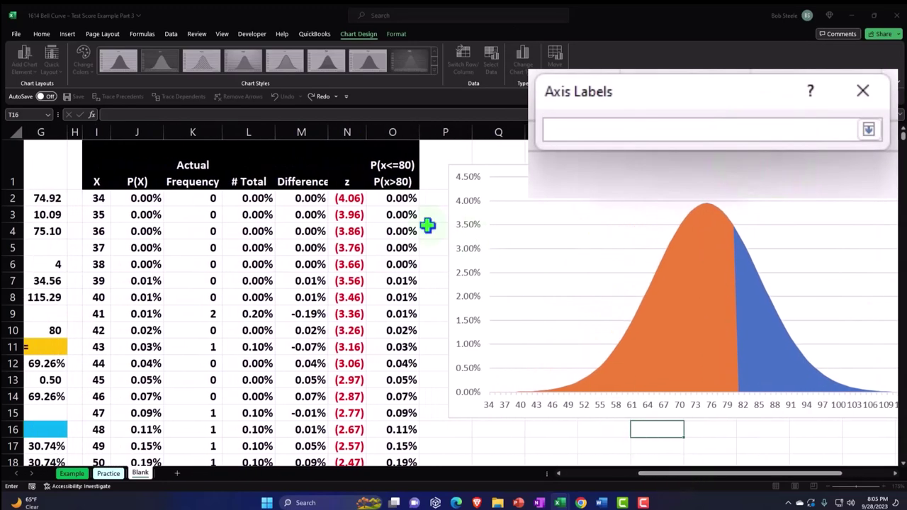
{"action": "left_click", "coordinate": [350, 201]}
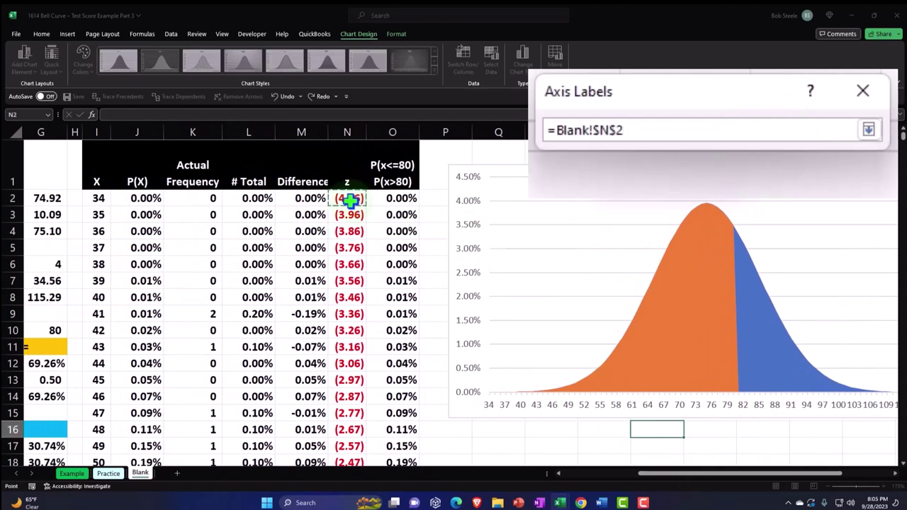
{"action": "key", "text": "ctrl+shift+Down"}
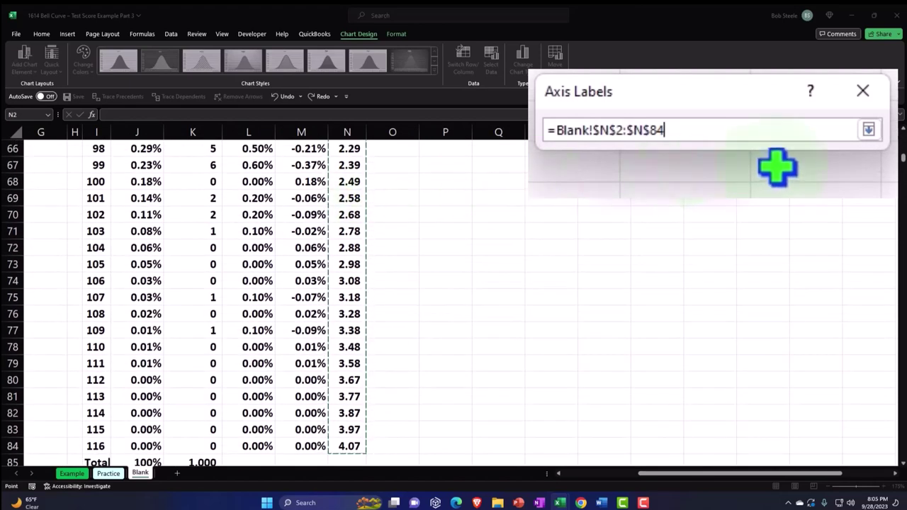
{"action": "left_click", "coordinate": [868, 129]}
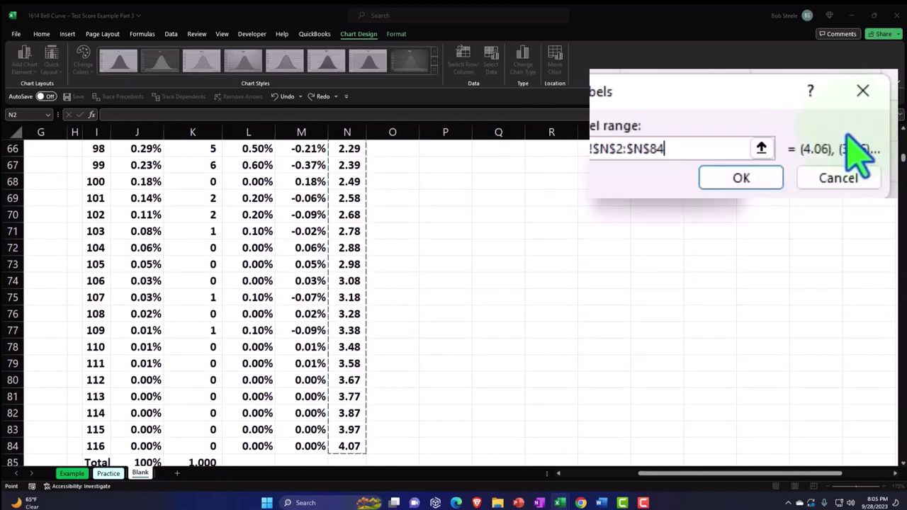
{"action": "left_click", "coordinate": [691, 186]}
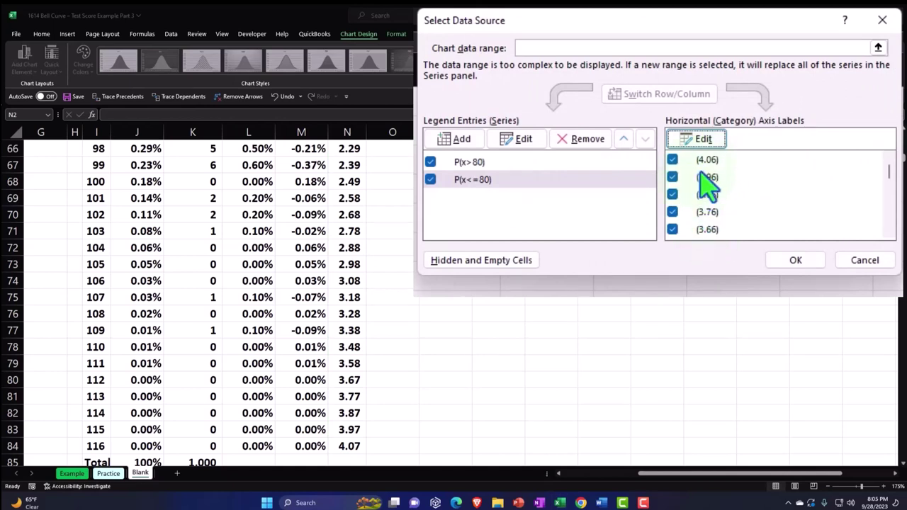
Step: Apply the data source changes and nudge the chart slightly up and left
{"action": "left_click", "coordinate": [796, 260]}
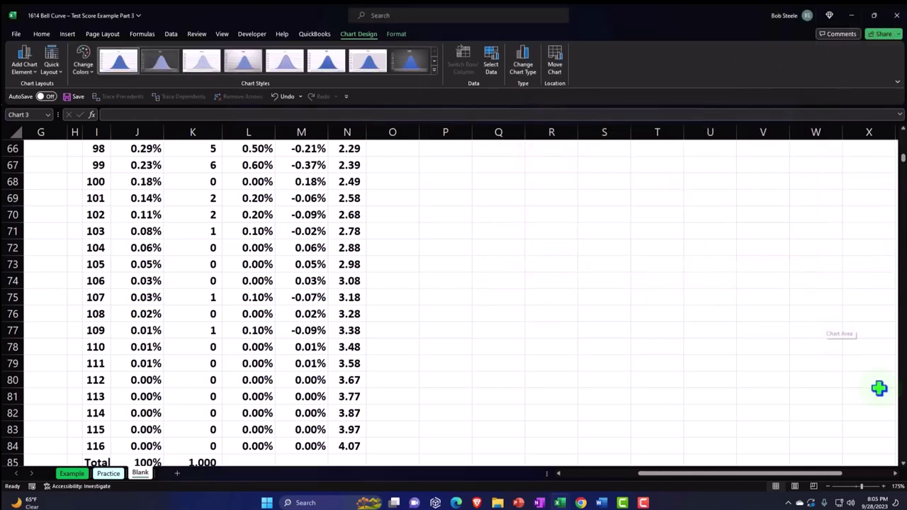
{"action": "left_click_drag", "start_coordinate": [903, 157], "coordinate": [903, 134]}
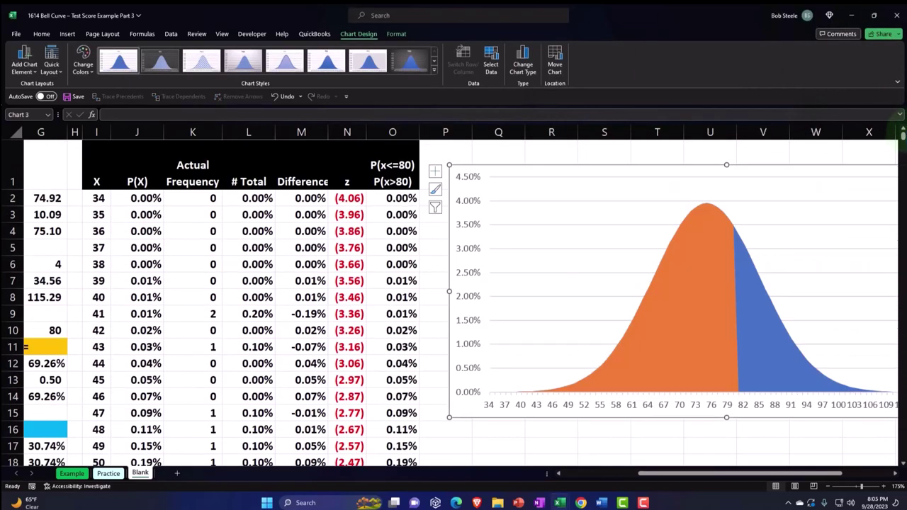
{"action": "left_click_drag", "start_coordinate": [749, 475], "coordinate": [820, 477]}
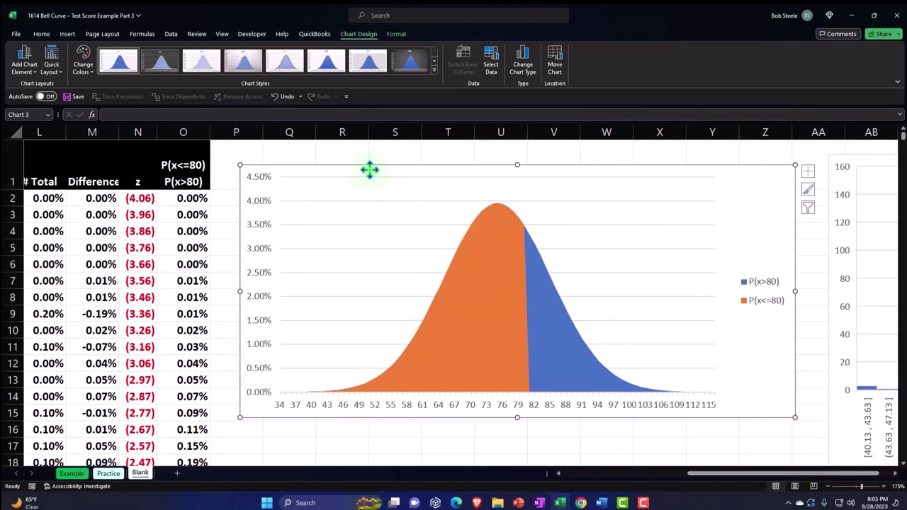
{"action": "left_click_drag", "start_coordinate": [370, 168], "coordinate": [352, 159]}
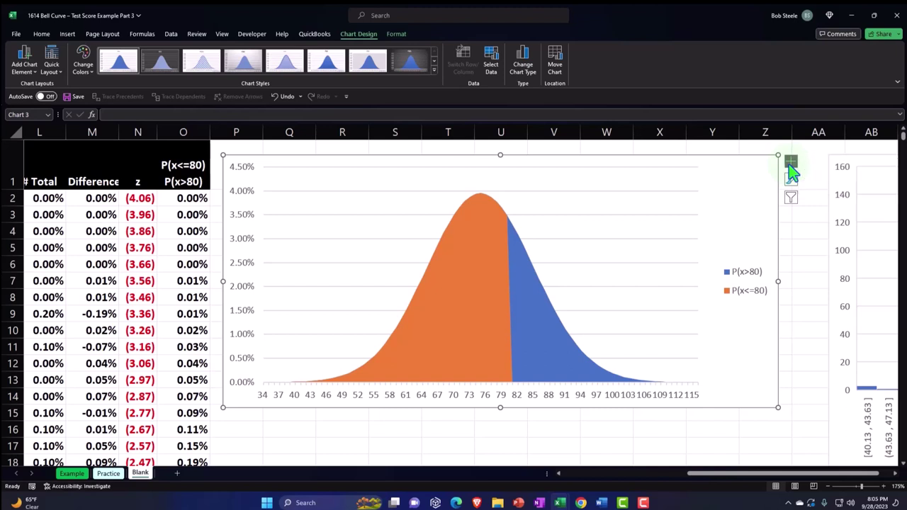
Step: Turn on the Secondary Horizontal axis, showing z-scores (4.06) to 3.97 along the top
{"action": "left_click", "coordinate": [790, 163]}
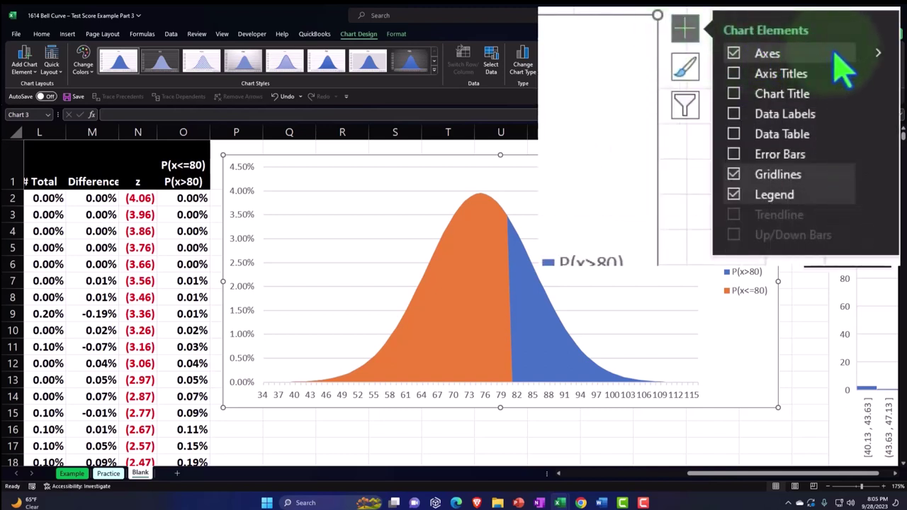
{"action": "left_click", "coordinate": [879, 53]}
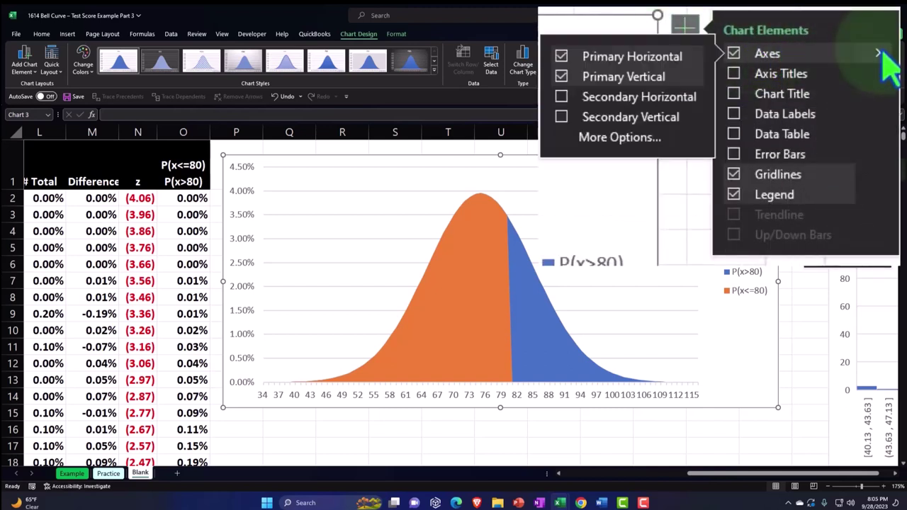
{"action": "left_click", "coordinate": [625, 100]}
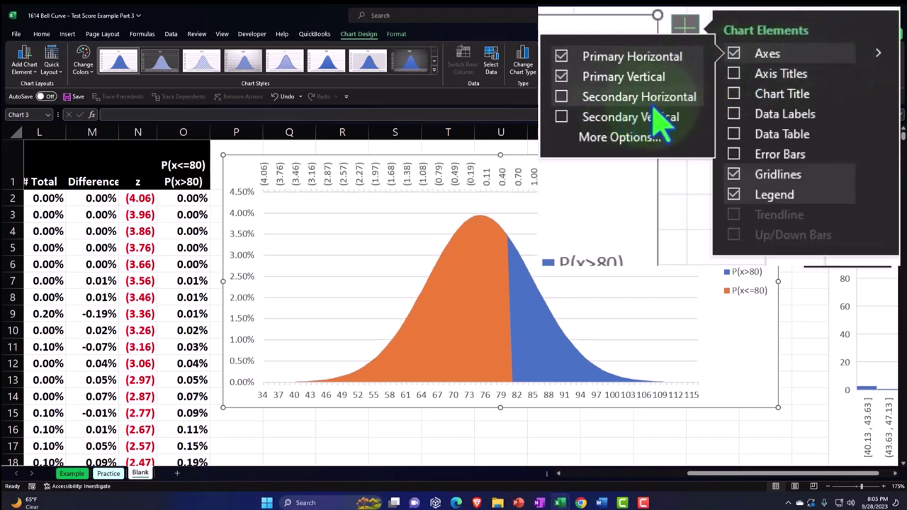
{"action": "left_click", "coordinate": [564, 101]}
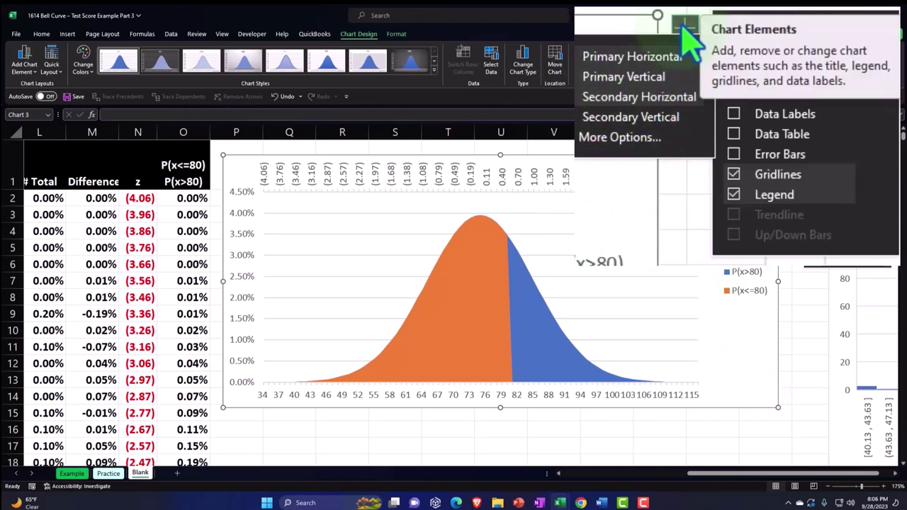
{"action": "left_click", "coordinate": [791, 163]}
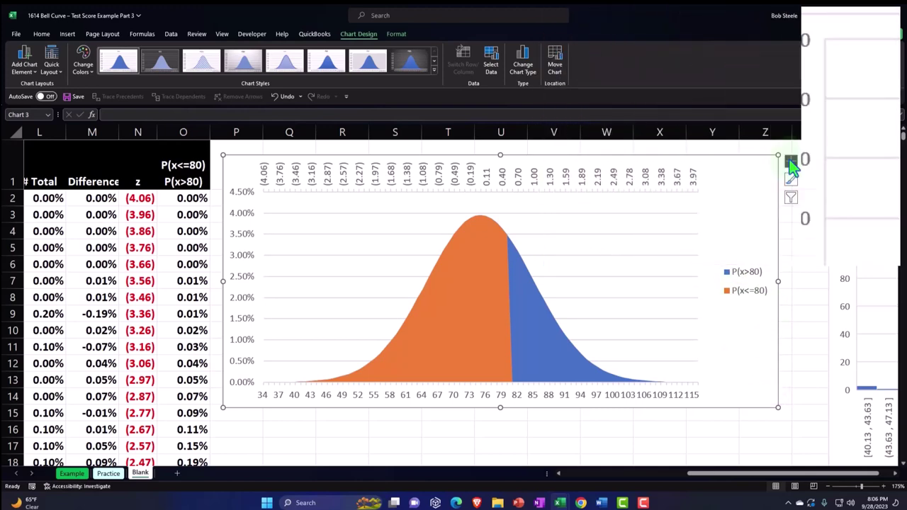
{"action": "left_click", "coordinate": [543, 179]}
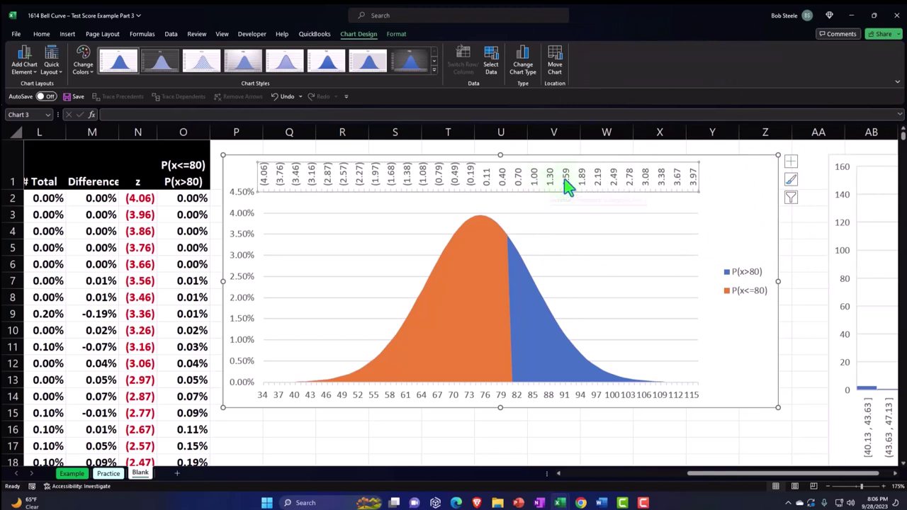
Step: Set the z-score axis Label Position to Low so it sits under the test scores
{"action": "double_click", "coordinate": [567, 186]}
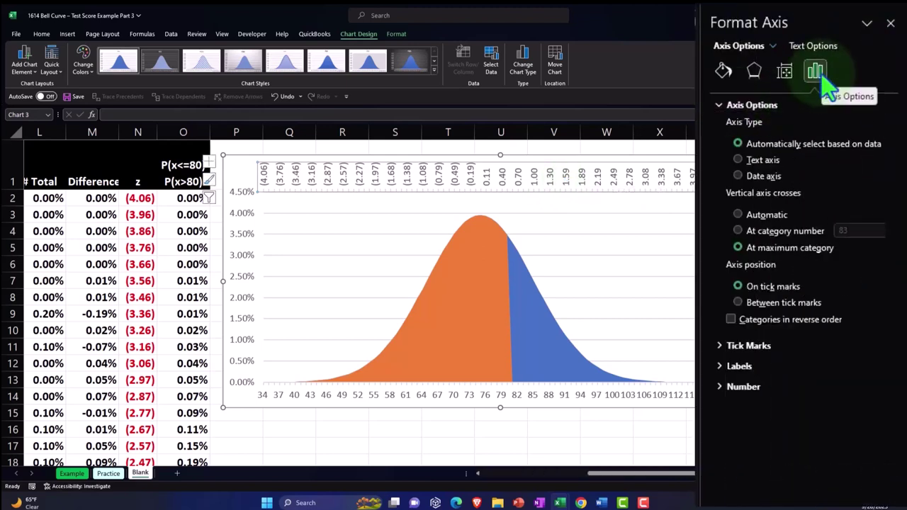
{"action": "left_click", "coordinate": [716, 372]}
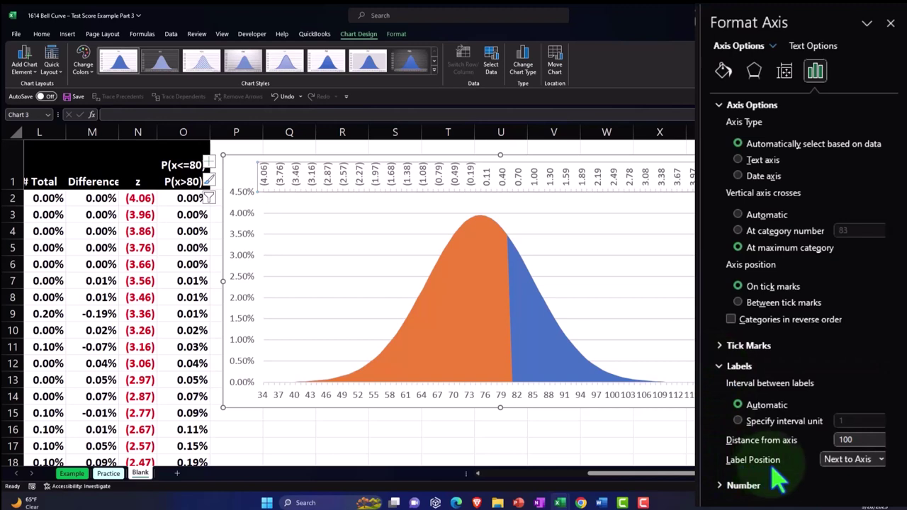
{"action": "left_click", "coordinate": [881, 460]}
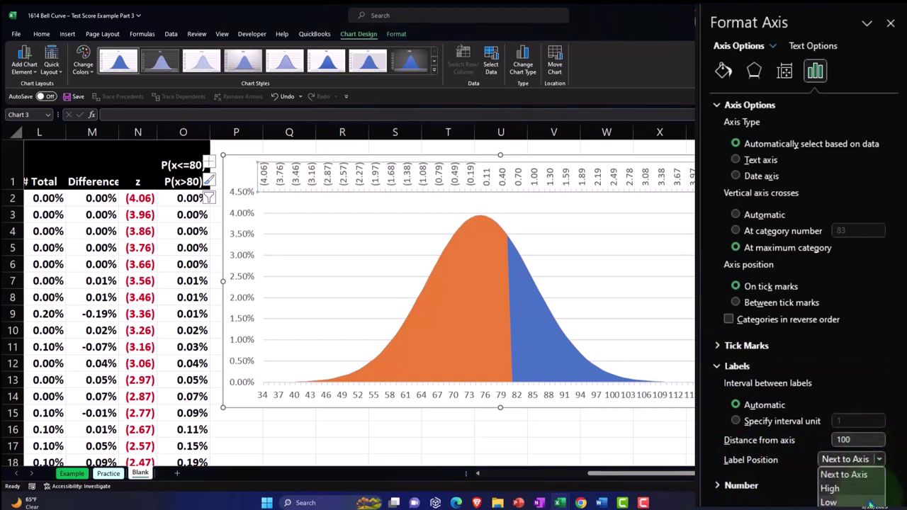
{"action": "left_click", "coordinate": [829, 502]}
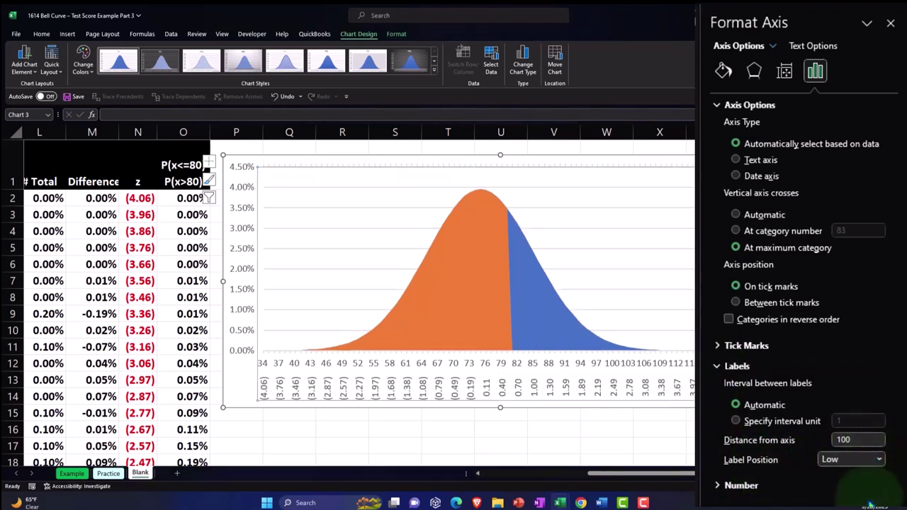
{"action": "left_click", "coordinate": [891, 23]}
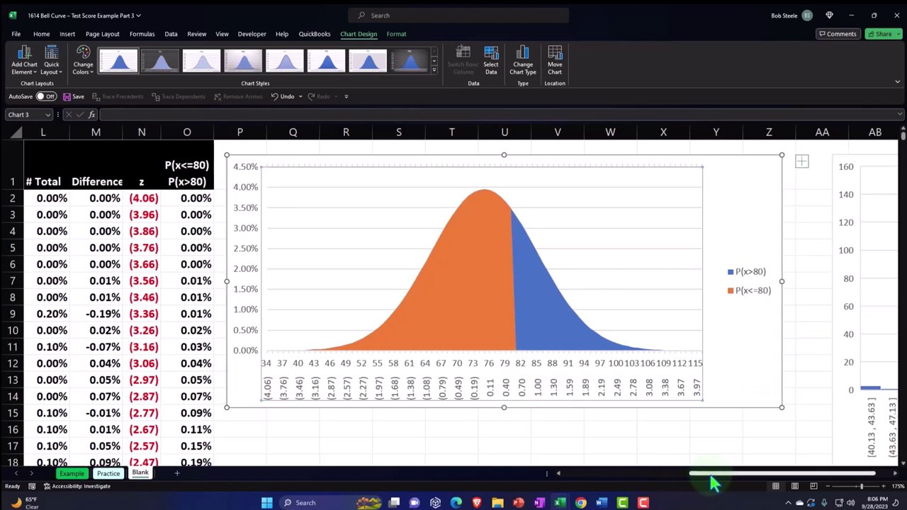
{"action": "left_click_drag", "start_coordinate": [712, 482], "coordinate": [628, 482]}
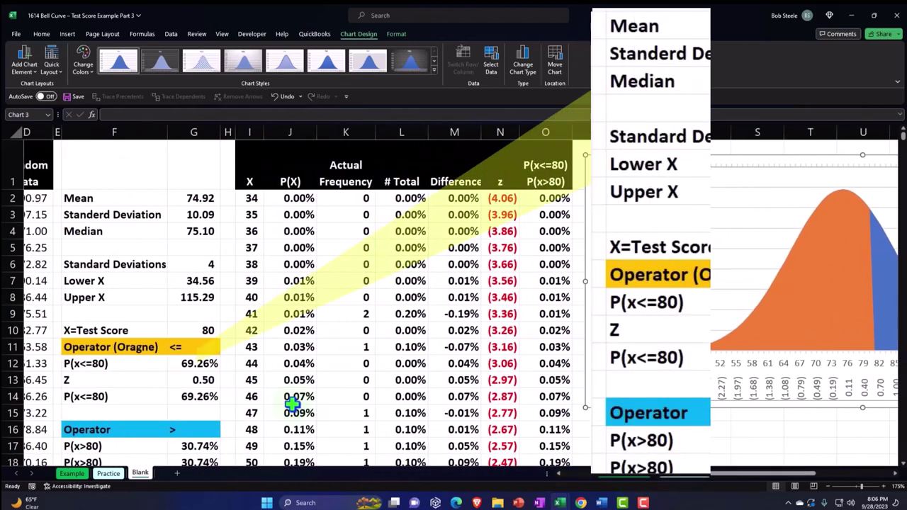
{"action": "left_click", "coordinate": [193, 380]}
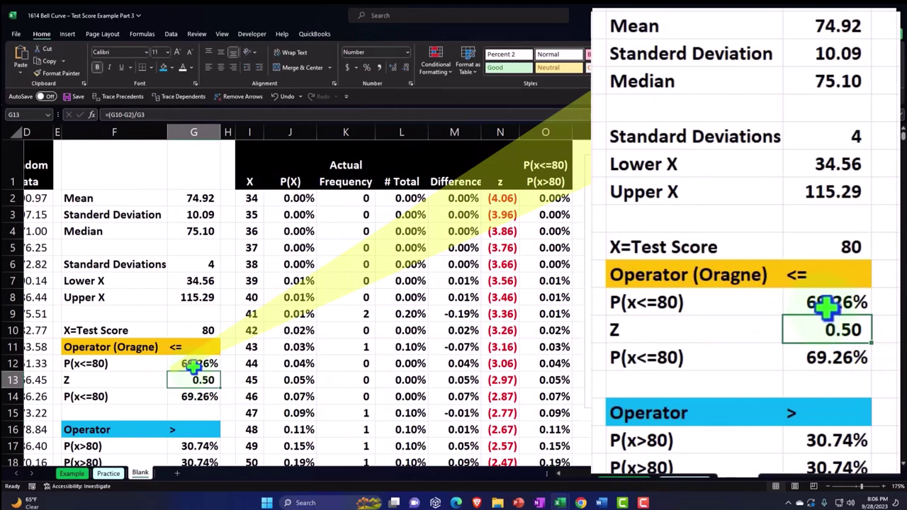
{"action": "left_click", "coordinate": [188, 364]}
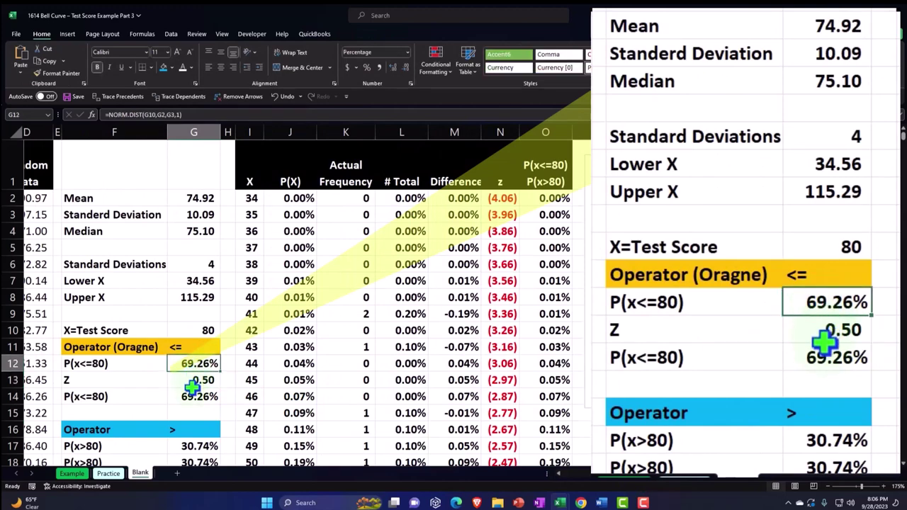
{"action": "left_click", "coordinate": [196, 333]}
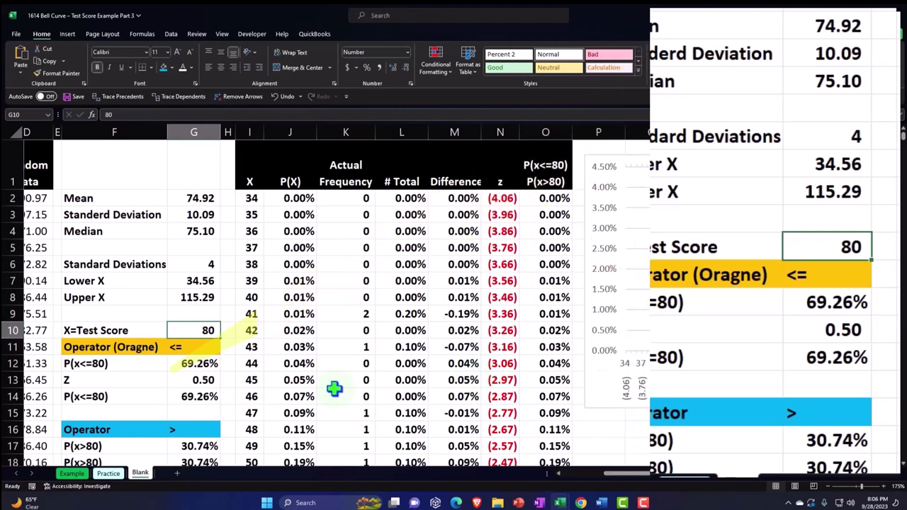
{"action": "left_click", "coordinate": [205, 382]}
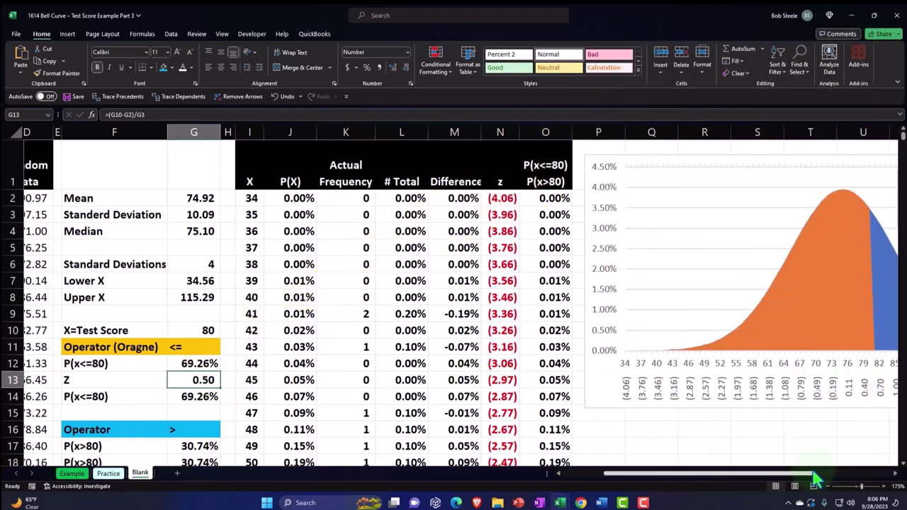
{"action": "left_click_drag", "start_coordinate": [815, 479], "coordinate": [864, 482]}
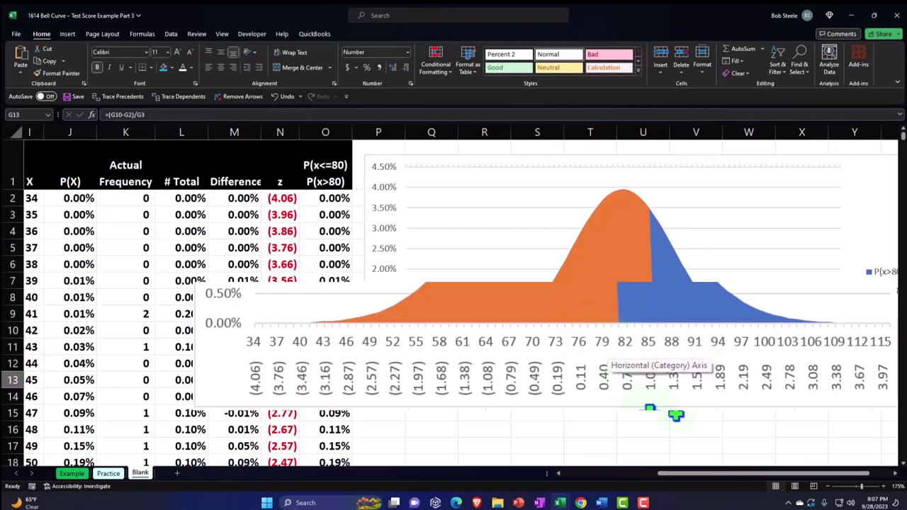
{"action": "left_click_drag", "start_coordinate": [699, 480], "coordinate": [713, 482]}
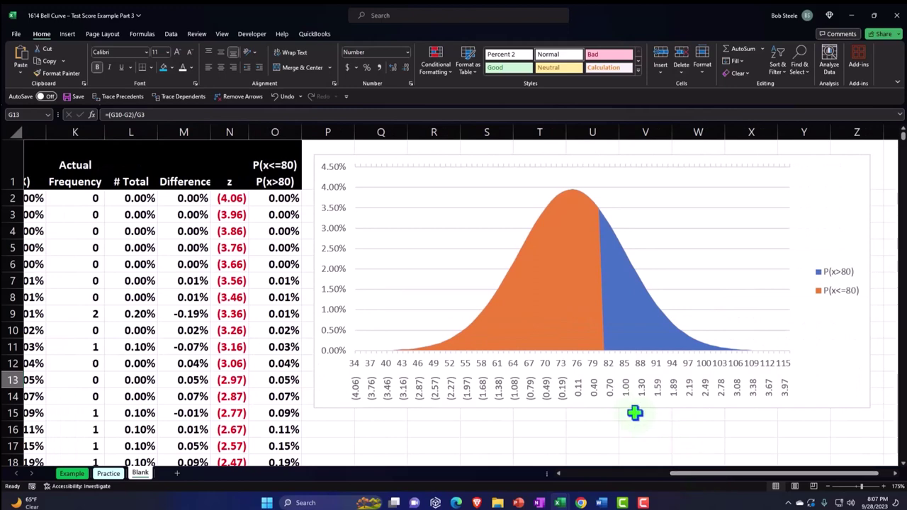
{"action": "left_click", "coordinate": [614, 391]}
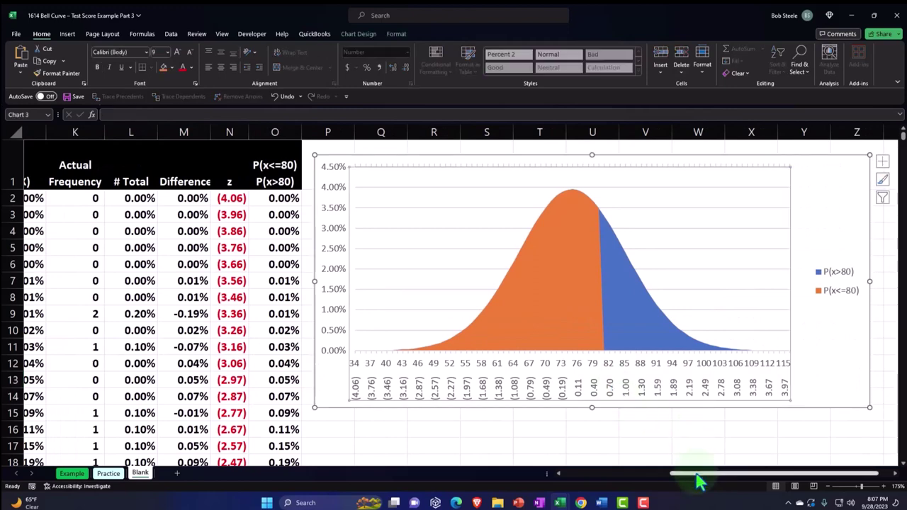
{"action": "left_click_drag", "start_coordinate": [699, 480], "coordinate": [633, 490]}
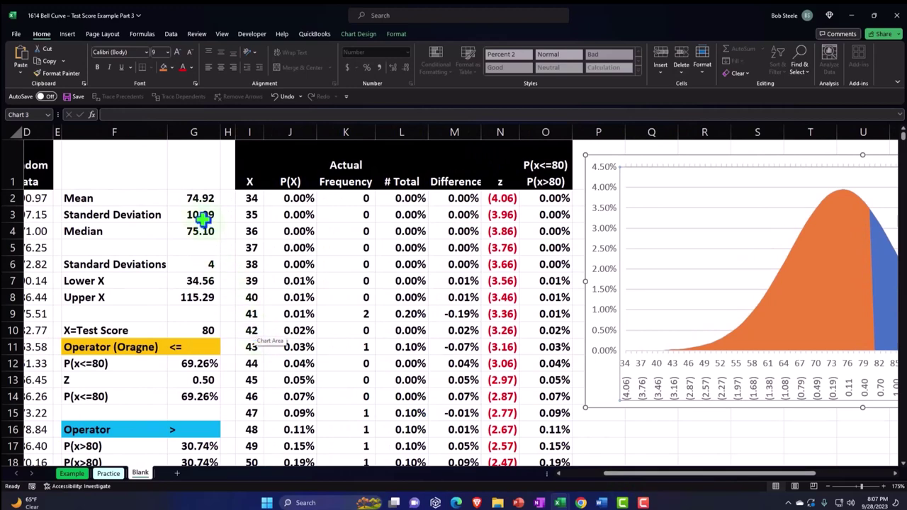
{"action": "left_click_drag", "start_coordinate": [688, 475], "coordinate": [754, 475]}
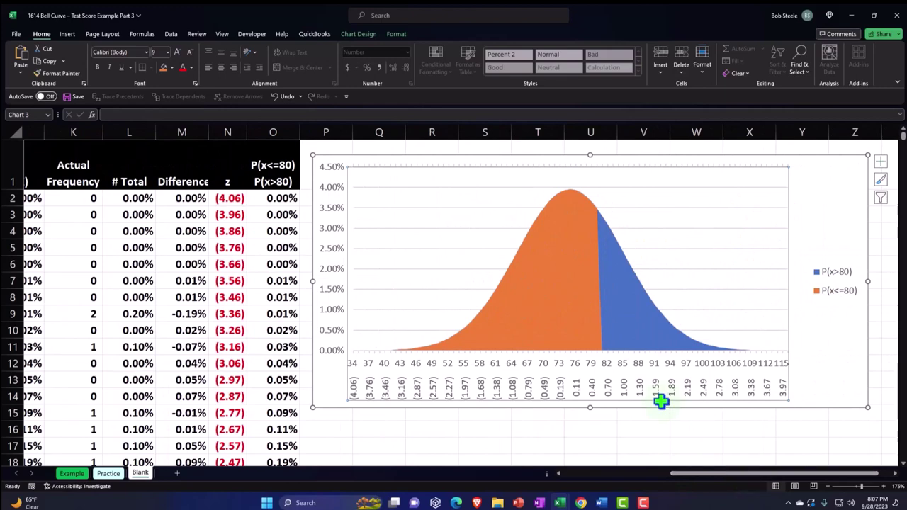
{"action": "left_click", "coordinate": [601, 376]}
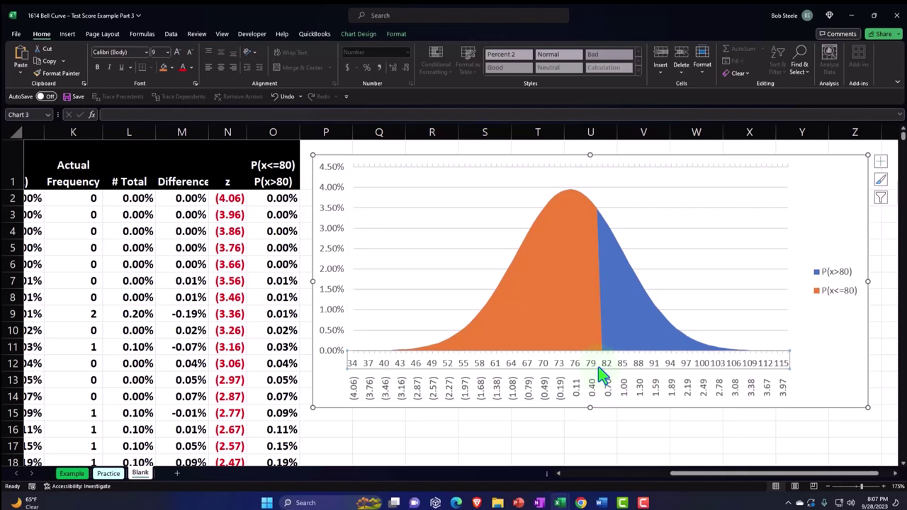
{"action": "double_click", "coordinate": [602, 376]}
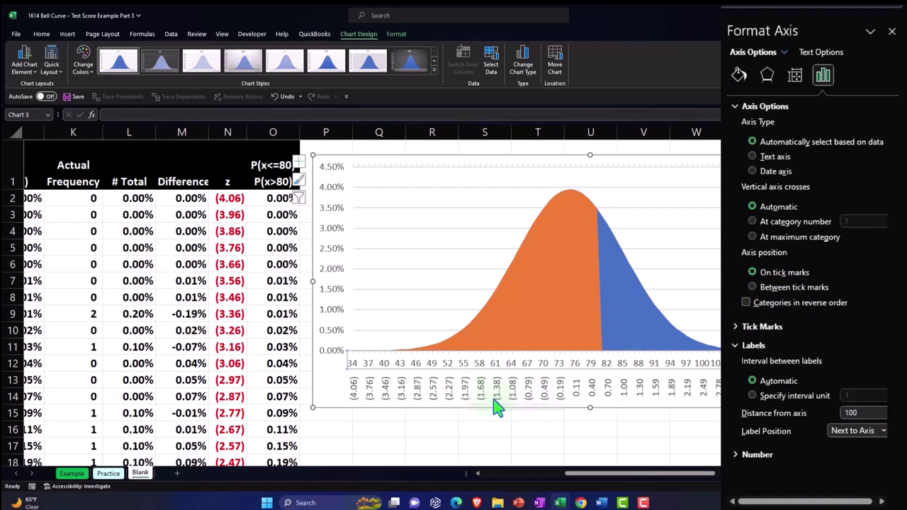
{"action": "left_click", "coordinate": [893, 32]}
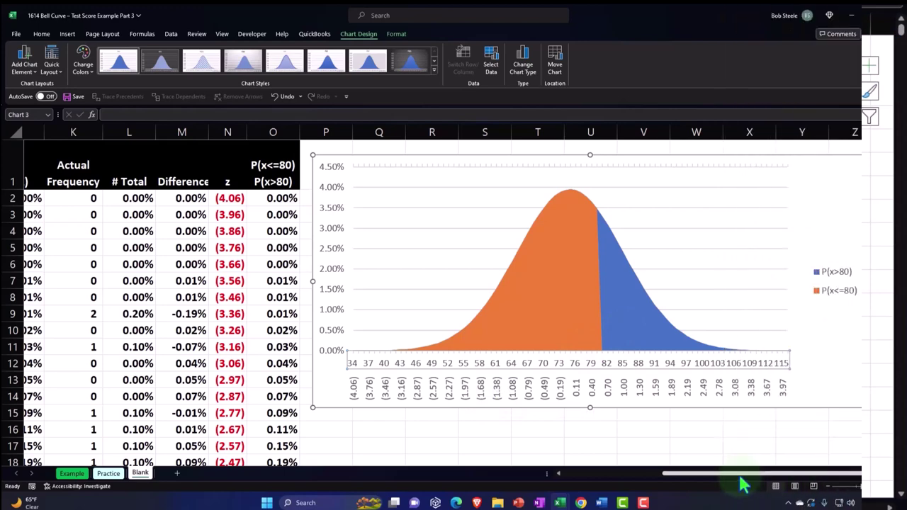
Step: Enter 60 as the test score in G10, giving P(x<=60) of 6.96% and Z of (1.48)
{"action": "left_click_drag", "start_coordinate": [741, 480], "coordinate": [666, 484]}
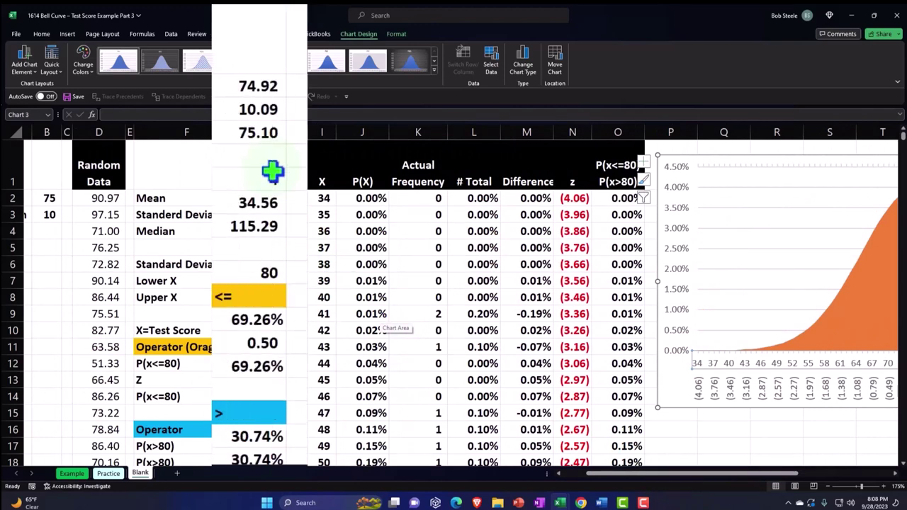
{"action": "left_click", "coordinate": [256, 272]}
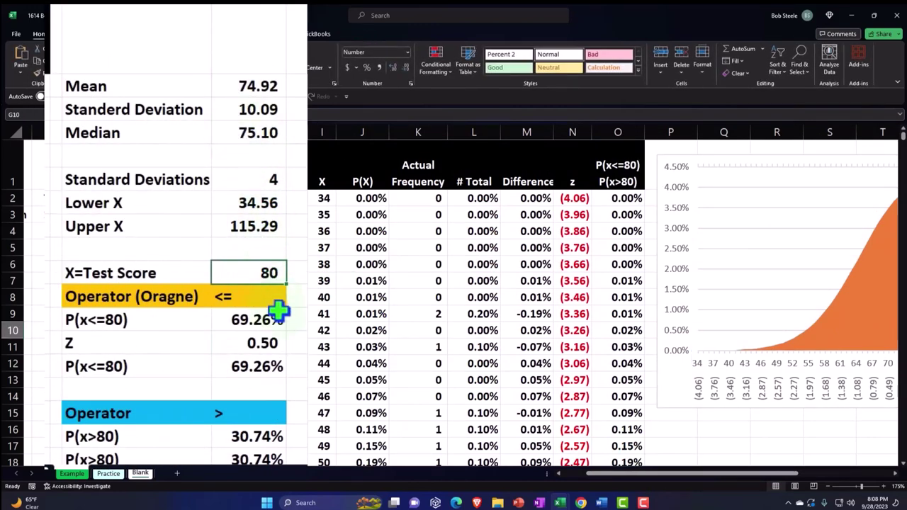
{"action": "scroll", "coordinate": [278, 310], "scroll_direction": "down", "scroll_amount": 1}
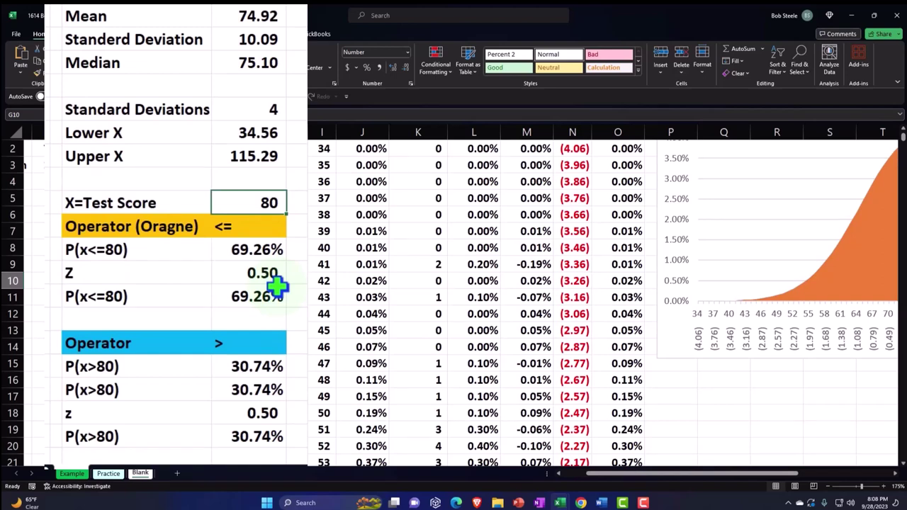
{"action": "type", "text": "60"}
{"action": "key", "text": "Return"}
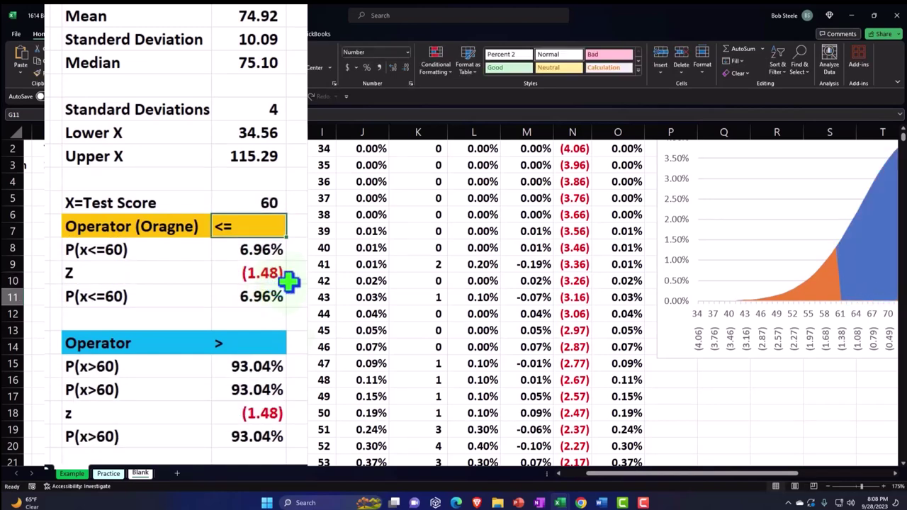
{"action": "scroll", "coordinate": [744, 475], "scroll_direction": "right", "scroll_amount": 3}
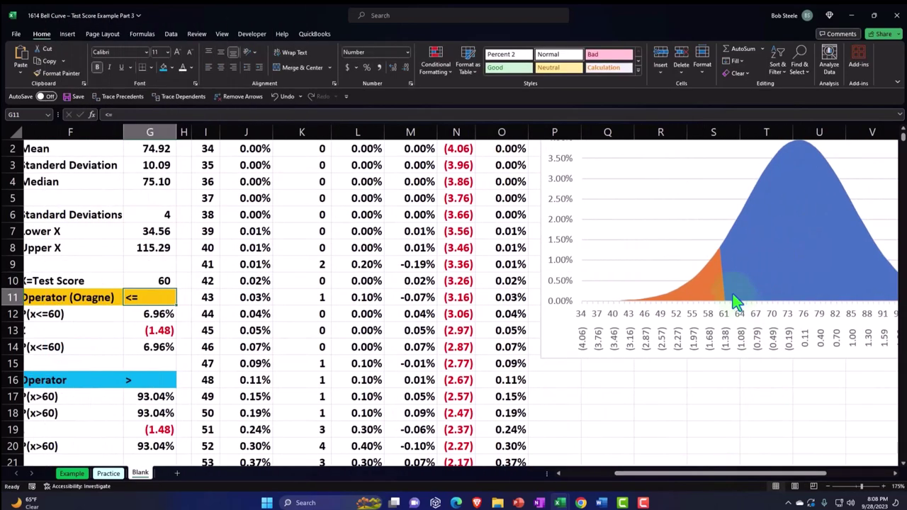
{"action": "scroll", "coordinate": [743, 475], "scroll_direction": "right", "scroll_amount": 5}
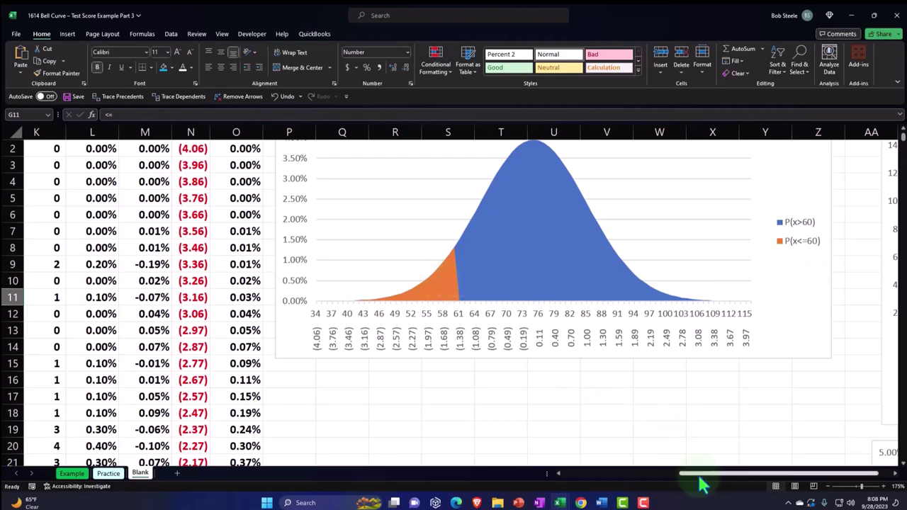
{"action": "left_click_drag", "start_coordinate": [702, 484], "coordinate": [607, 488]}
{"action": "left_click", "coordinate": [264, 381]}
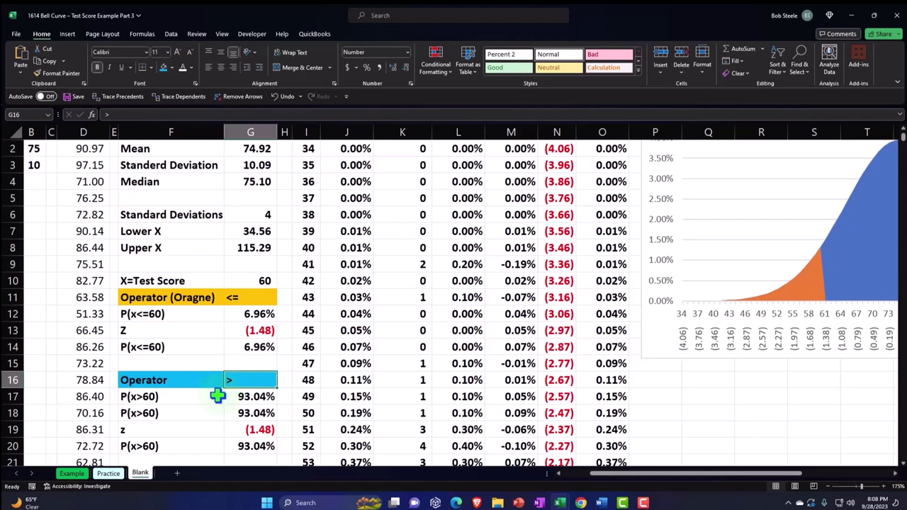
{"action": "left_click", "coordinate": [241, 399]}
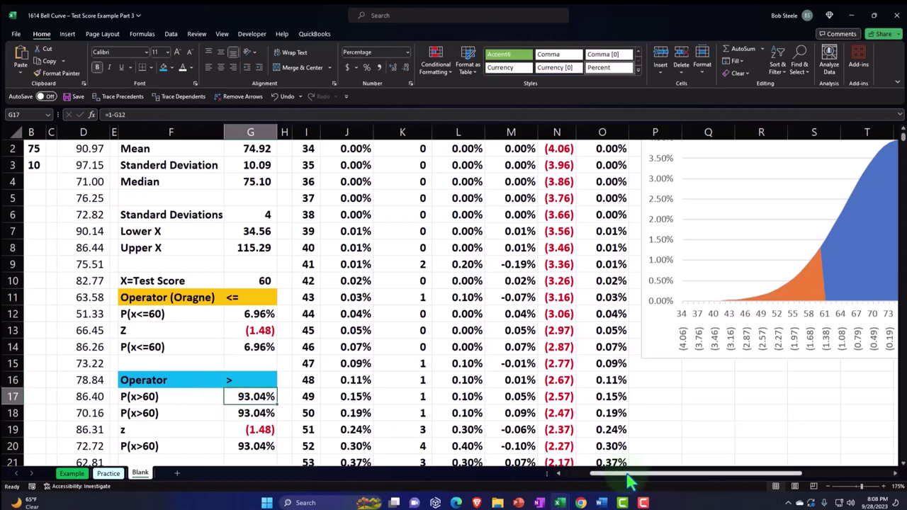
{"action": "mouse_move", "coordinate": [629, 482]}
{"action": "left_mouse_down"}
{"action": "mouse_move", "coordinate": [693, 488]}
{"action": "mouse_move", "coordinate": [633, 489]}
{"action": "left_mouse_up"}
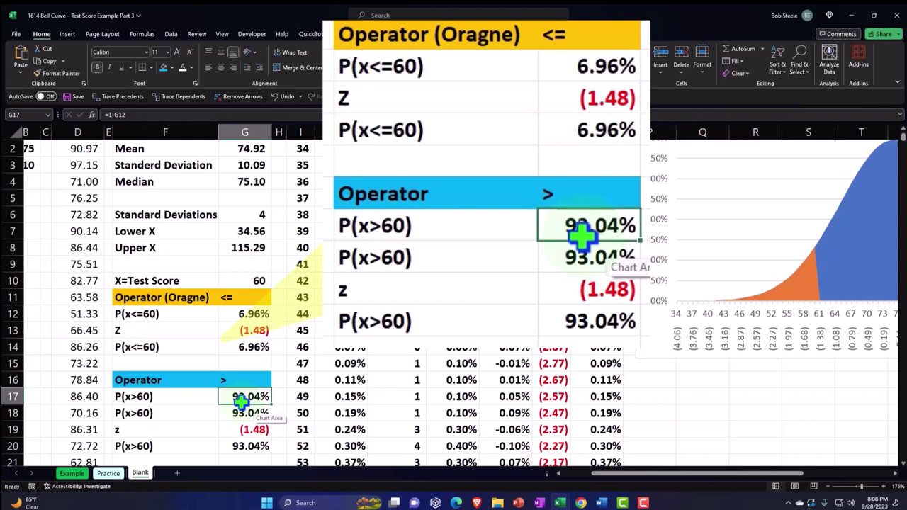
{"action": "left_click", "coordinate": [240, 332]}
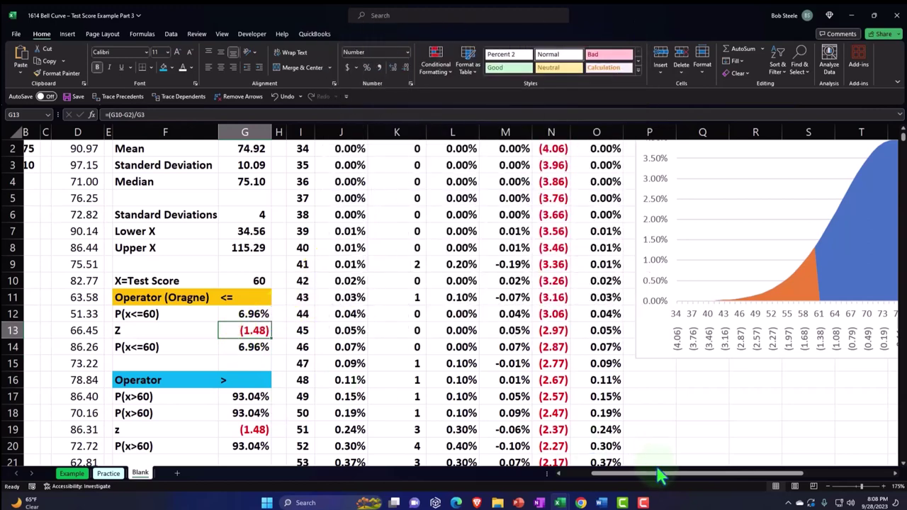
{"action": "left_click_drag", "start_coordinate": [685, 476], "coordinate": [735, 489]}
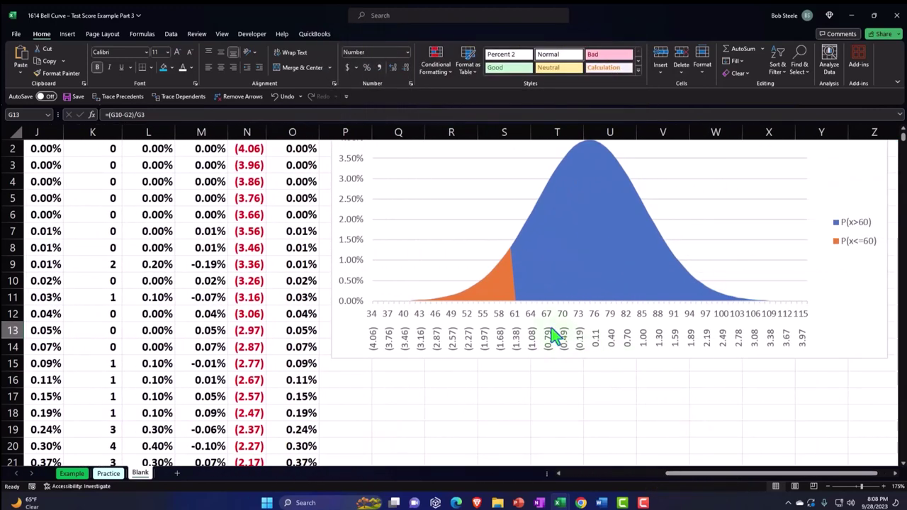
{"action": "mouse_move", "coordinate": [659, 482]}
{"action": "left_mouse_down"}
{"action": "mouse_move", "coordinate": [640, 482]}
{"action": "mouse_move", "coordinate": [659, 482]}
{"action": "left_mouse_up"}
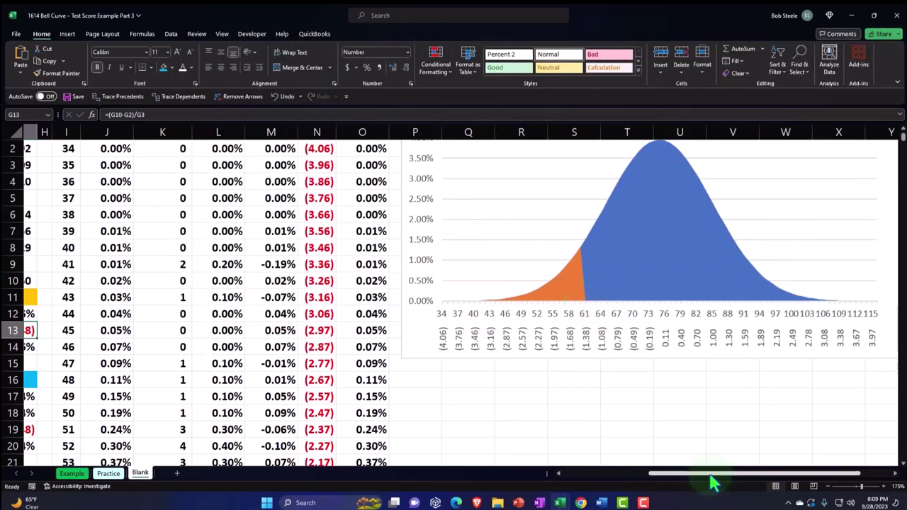
{"action": "left_click_drag", "start_coordinate": [713, 482], "coordinate": [652, 485]}
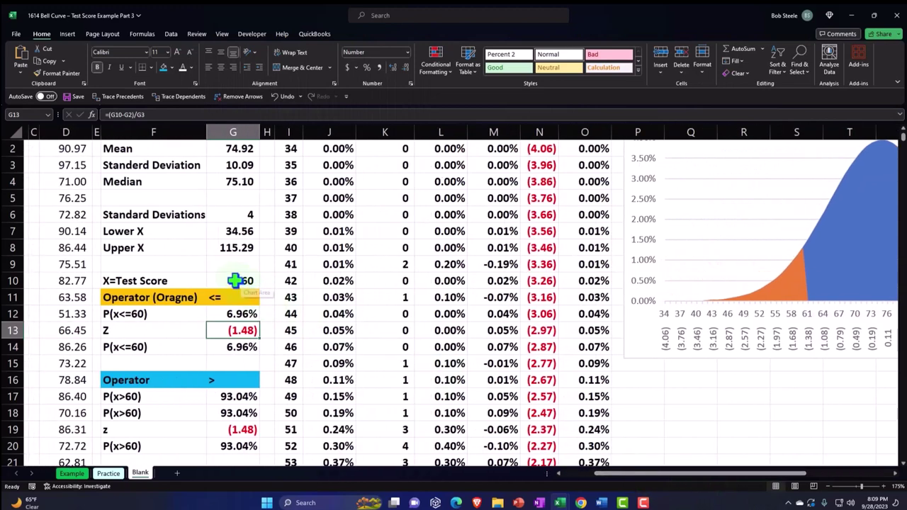
Step: Enter 65 as the test score, giving P(x<=65) of 16.28% and Z of (0.98)
{"action": "left_click", "coordinate": [235, 280]}
{"action": "type", "text": "65"}
{"action": "key", "text": "Return"}
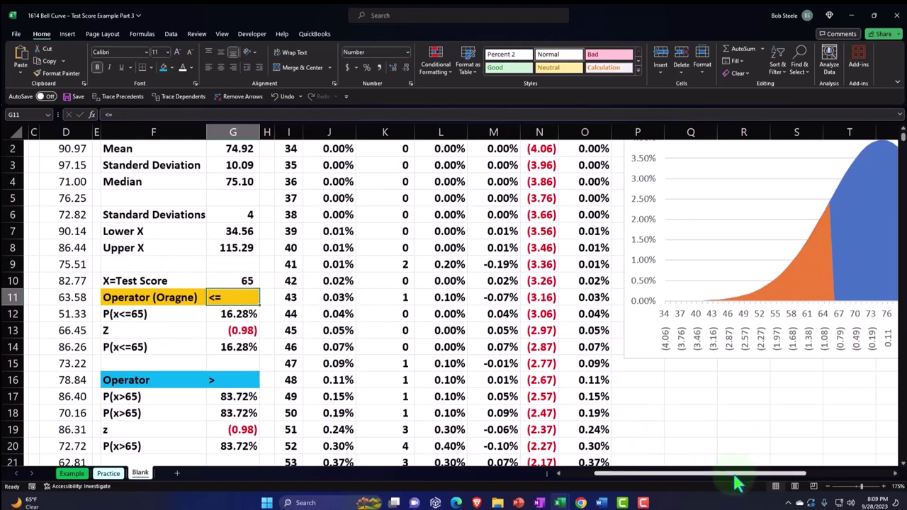
{"action": "scroll", "coordinate": [735, 482], "scroll_direction": "right", "scroll_amount": 3}
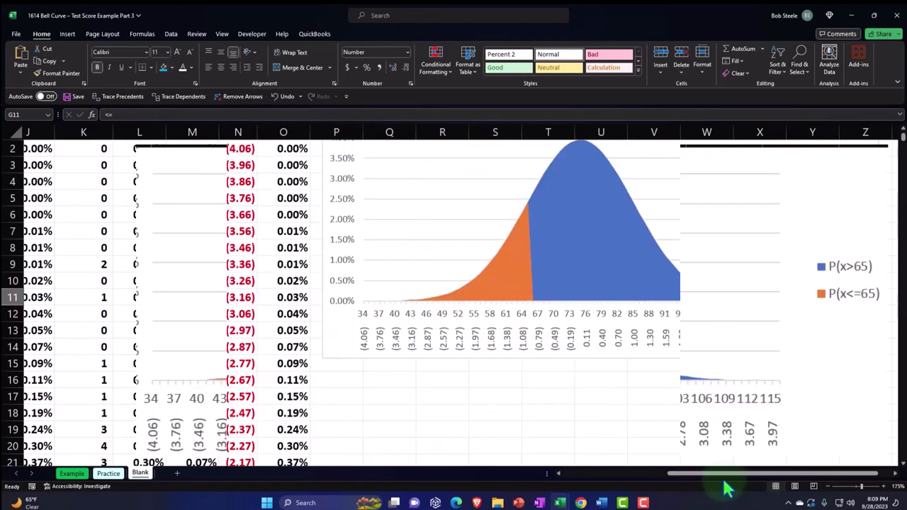
{"action": "scroll", "coordinate": [723, 482], "scroll_direction": "right", "scroll_amount": 1}
Step: Enlarge the bell-curve chart by stretching it toward the lower right and left
{"action": "left_click", "coordinate": [825, 358]}
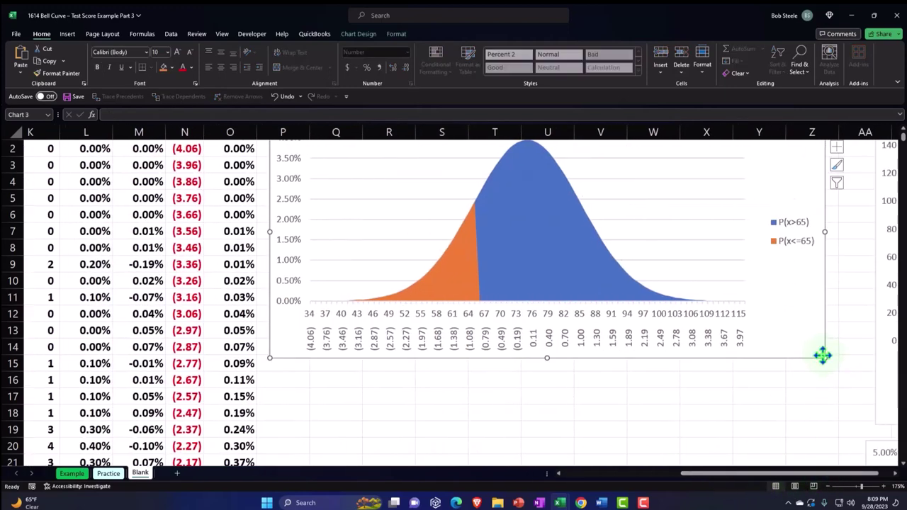
{"action": "left_click_drag", "start_coordinate": [830, 361], "coordinate": [858, 382]}
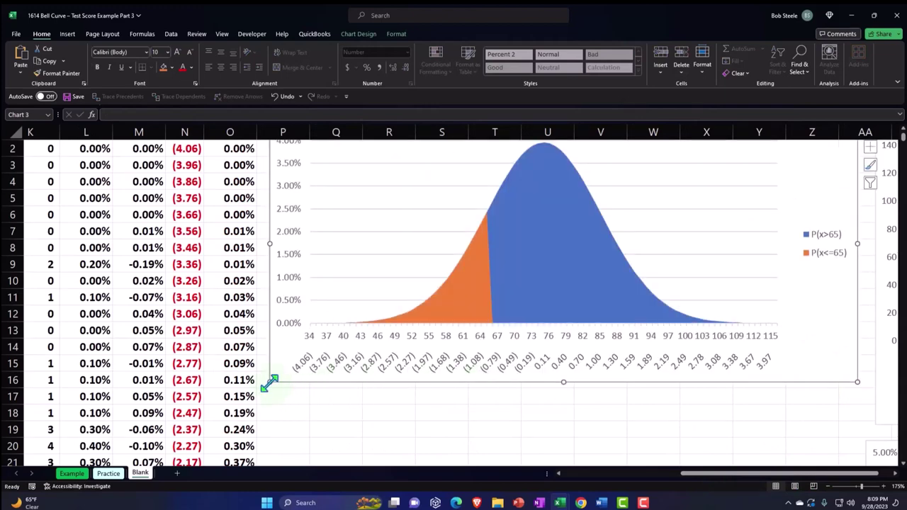
{"action": "left_click_drag", "start_coordinate": [270, 383], "coordinate": [45, 431]}
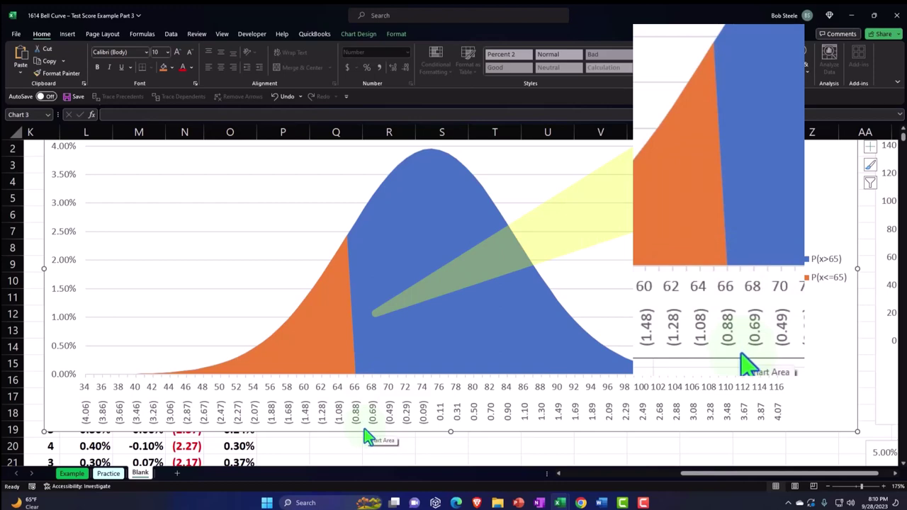
{"action": "scroll", "coordinate": [365, 436], "scroll_direction": "left", "scroll_amount": 2}
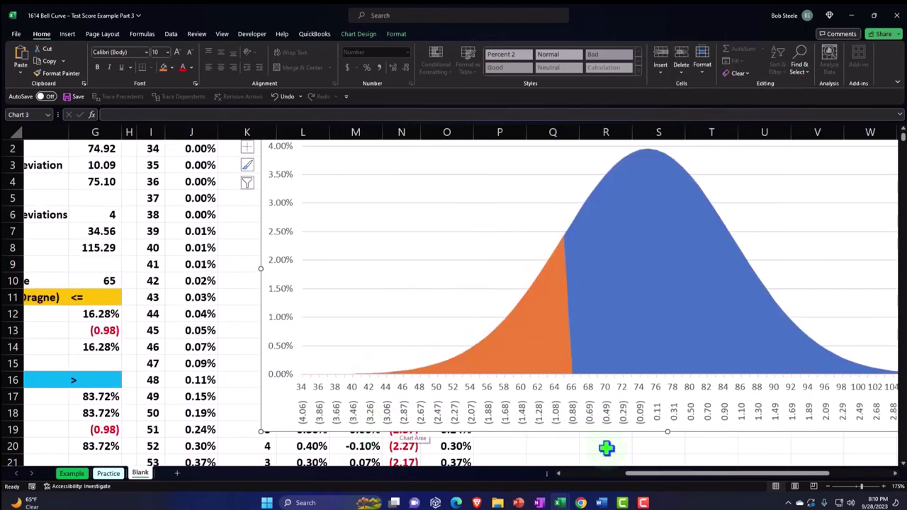
{"action": "left_click_drag", "start_coordinate": [650, 473], "coordinate": [609, 473]}
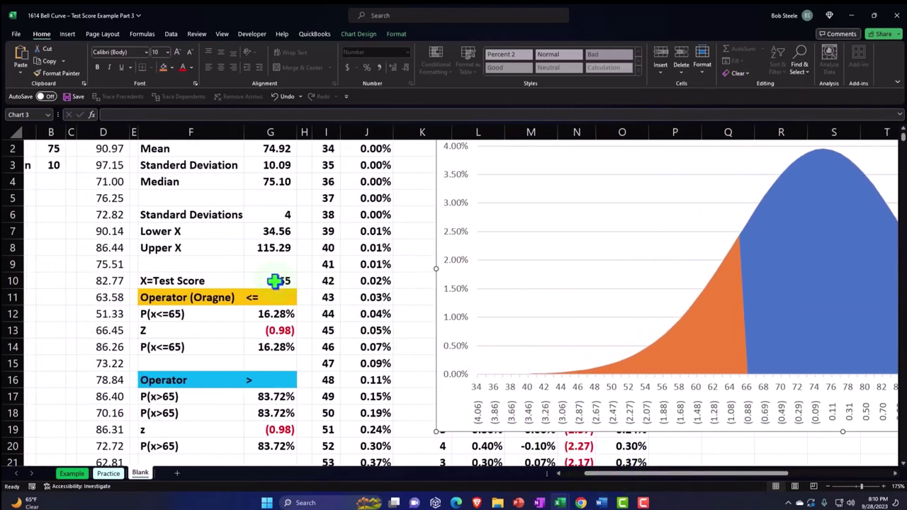
{"action": "left_click", "coordinate": [275, 282]}
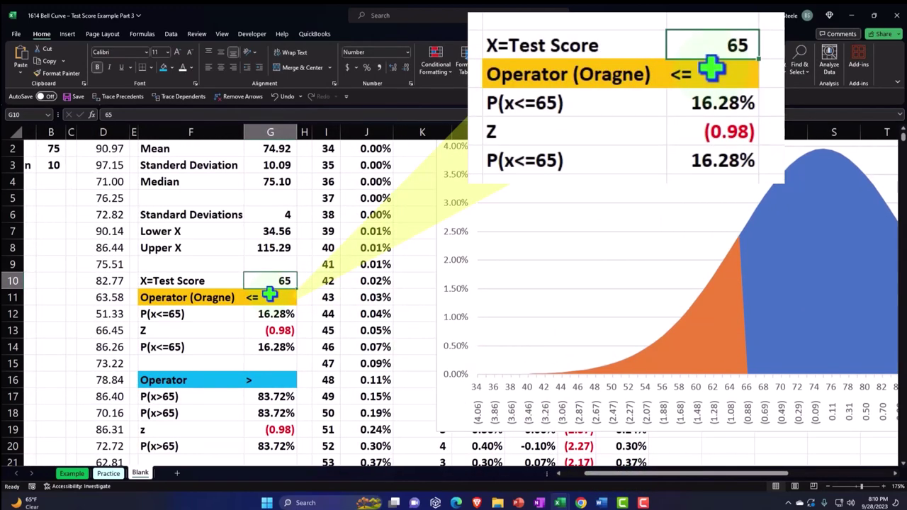
Step: Enter 90 as the test score, giving P(x<=90) of 93.24%, and check the 1.49 z-score in G13
{"action": "type", "text": "90"}
{"action": "key", "text": "Return"}
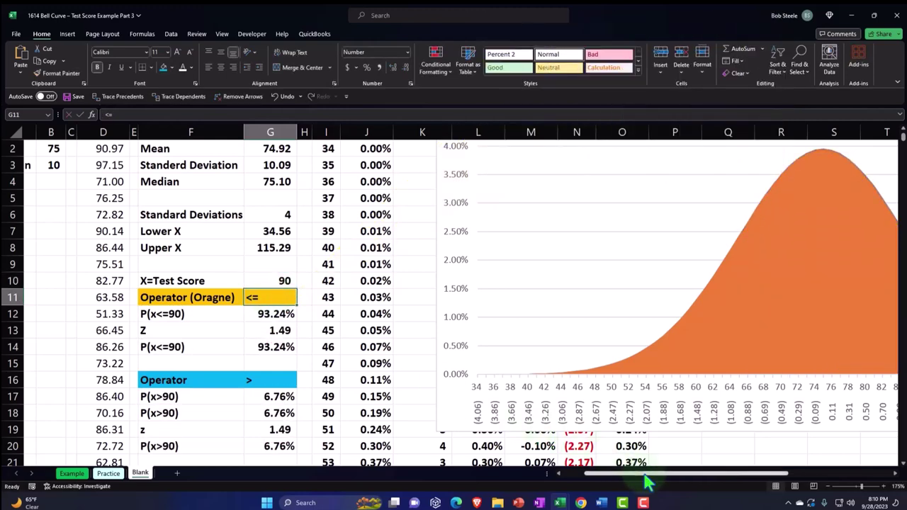
{"action": "left_click_drag", "start_coordinate": [645, 482], "coordinate": [745, 481]}
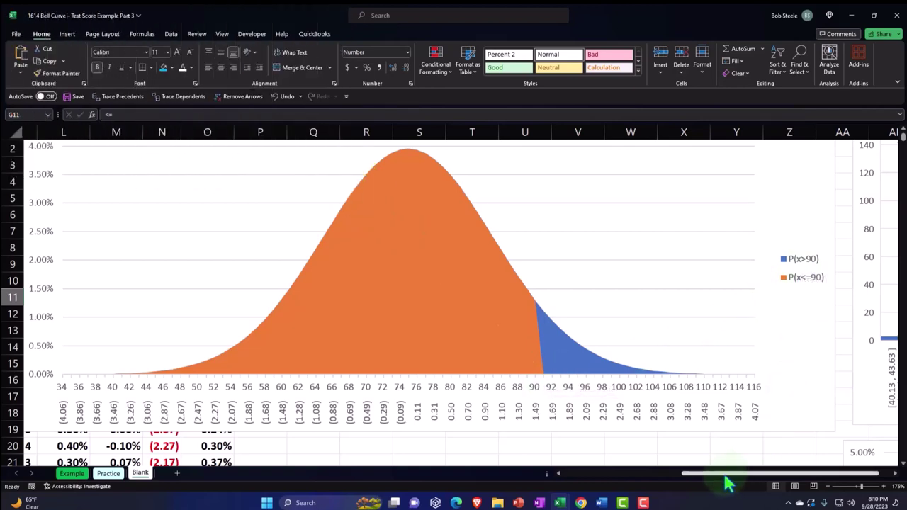
{"action": "left_click_drag", "start_coordinate": [724, 478], "coordinate": [644, 492]}
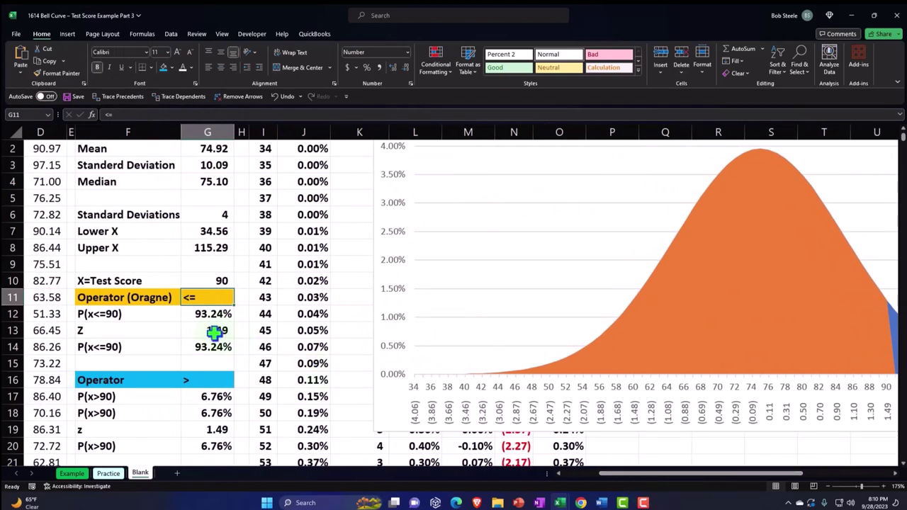
{"action": "left_click", "coordinate": [202, 330]}
{"action": "left_click_drag", "start_coordinate": [663, 475], "coordinate": [713, 482]}
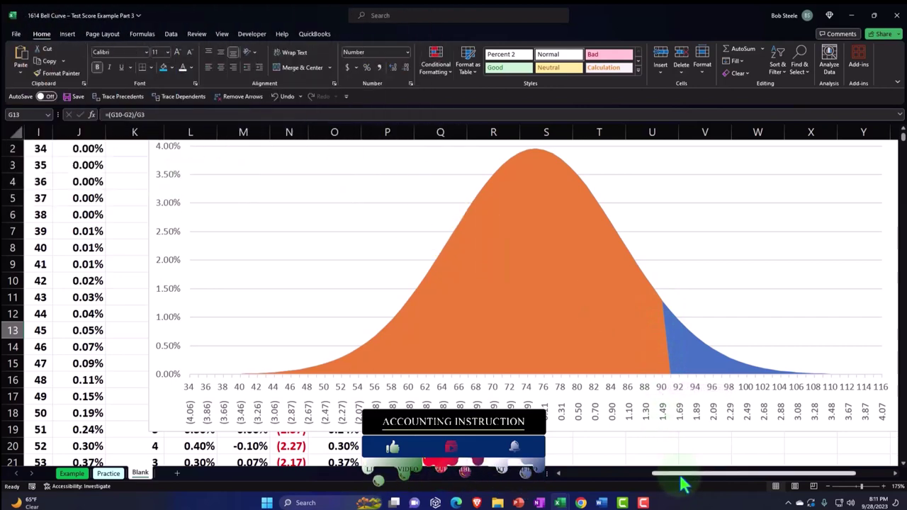
{"action": "left_click_drag", "start_coordinate": [685, 487], "coordinate": [590, 488]}
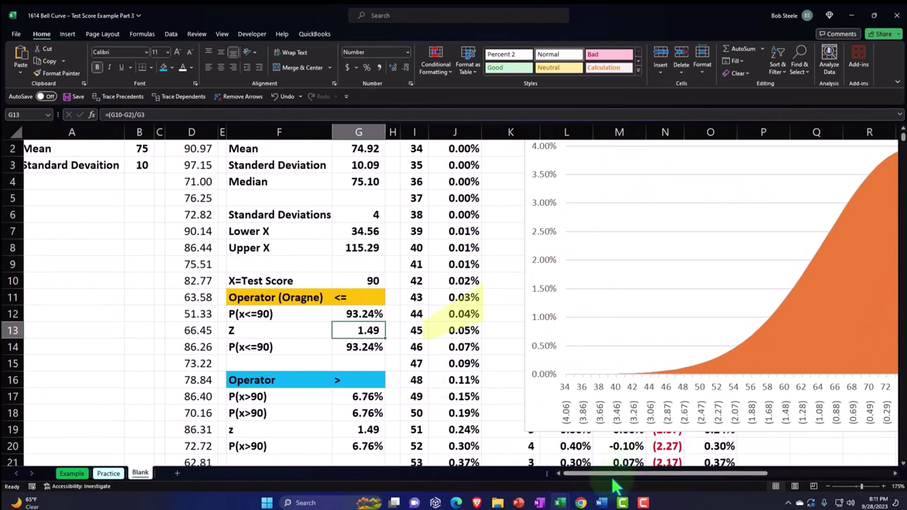
Step: Move the bell-curve chart so it starts at column P
{"action": "left_click_drag", "start_coordinate": [304, 379], "coordinate": [345, 382]}
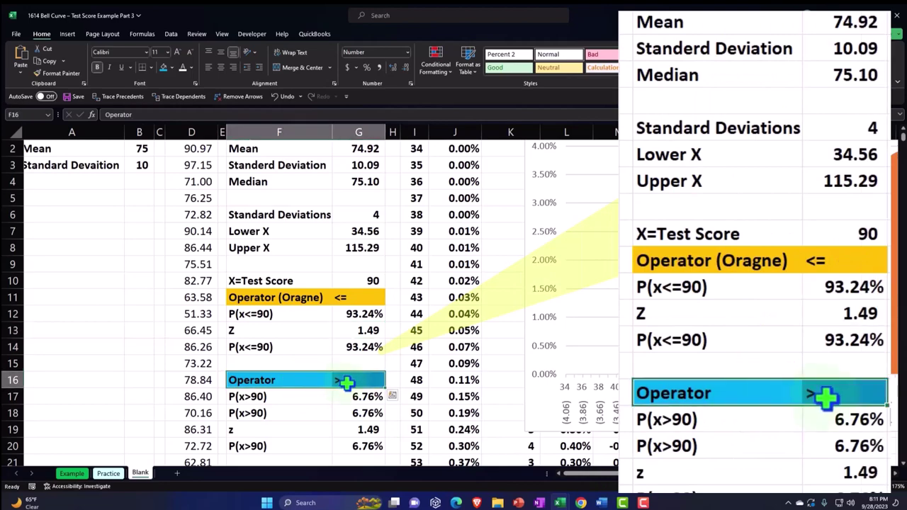
{"action": "scroll", "coordinate": [340, 376], "scroll_direction": "down", "scroll_amount": 3}
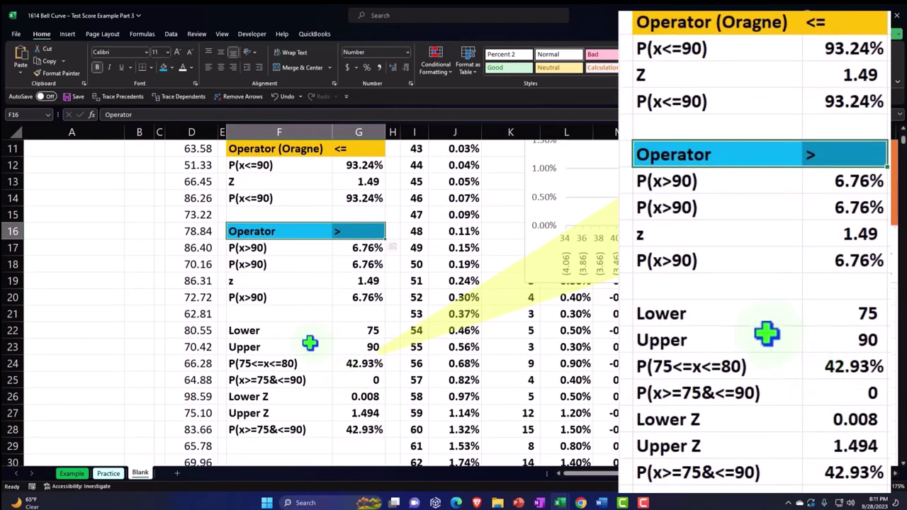
{"action": "scroll", "coordinate": [340, 354], "scroll_direction": "up", "scroll_amount": 3}
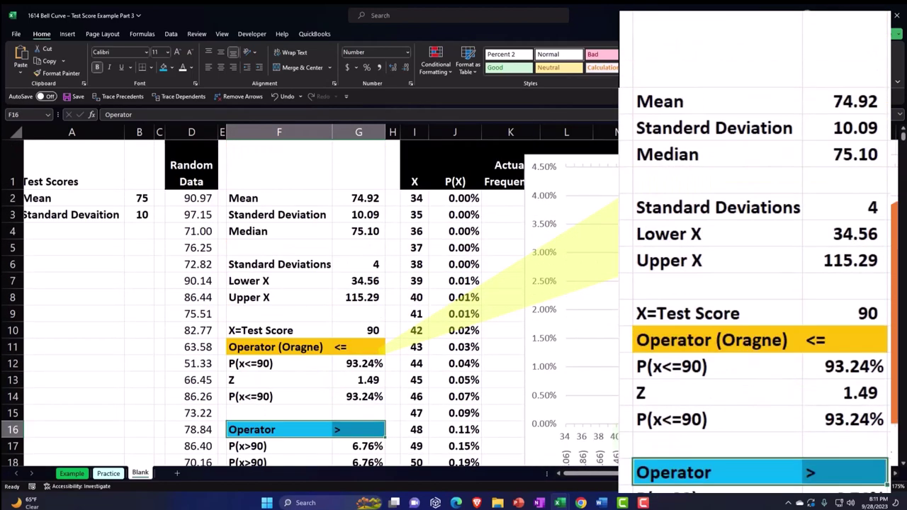
{"action": "left_click_drag", "start_coordinate": [638, 473], "coordinate": [745, 480]}
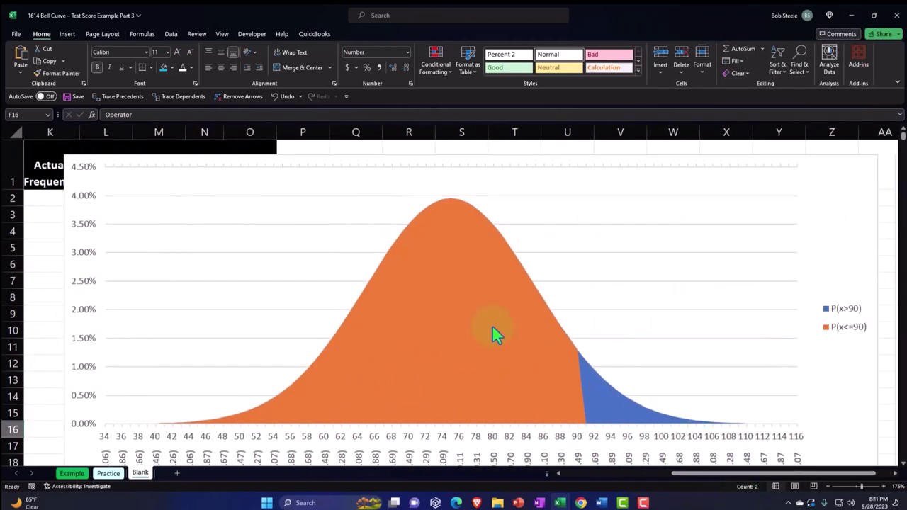
{"action": "left_click_drag", "start_coordinate": [162, 162], "coordinate": [391, 154]}
{"action": "left_click_drag", "start_coordinate": [687, 489], "coordinate": [704, 478]}
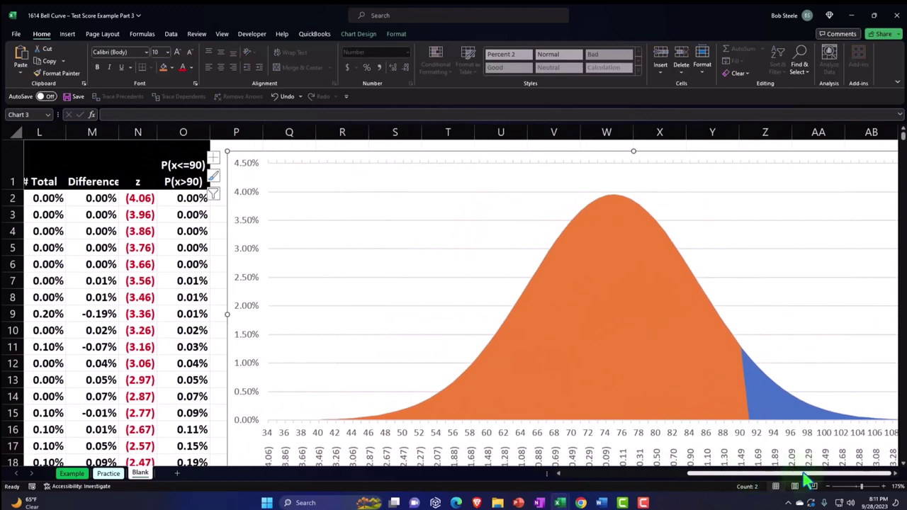
Step: Shrink the chart to end around column Y, leaving room for the histogram
{"action": "scroll", "coordinate": [837, 446], "scroll_direction": "down", "scroll_amount": 1}
{"action": "scroll", "coordinate": [877, 489], "scroll_direction": "right", "scroll_amount": 6}
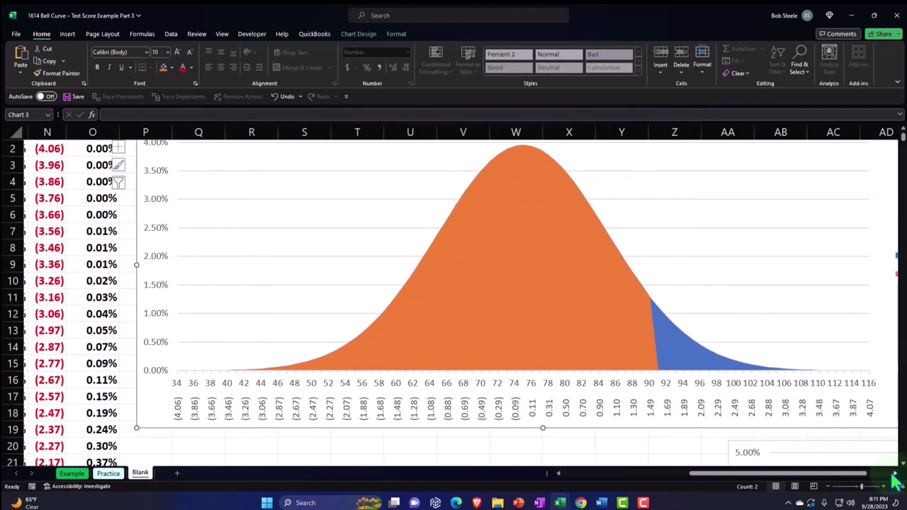
{"action": "left_click_drag", "start_coordinate": [749, 429], "coordinate": [508, 418]}
{"action": "left_click_drag", "start_coordinate": [757, 482], "coordinate": [603, 473]}
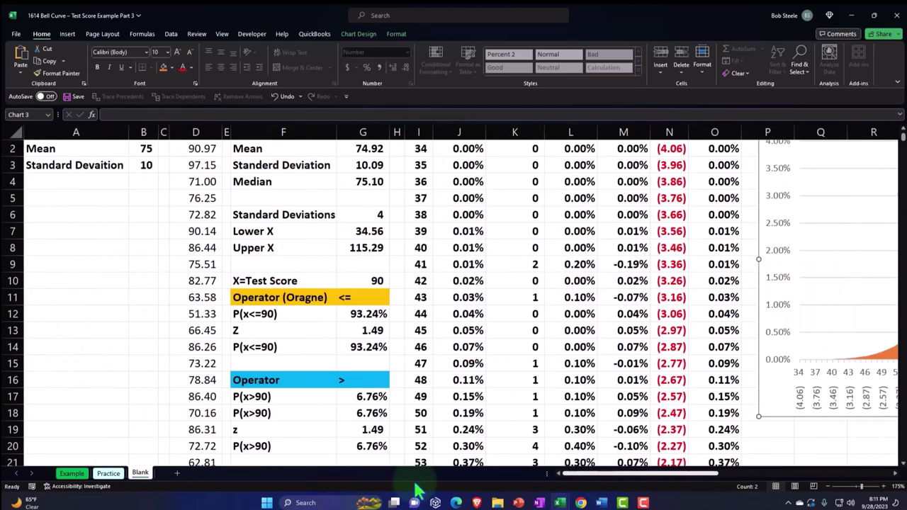
{"action": "left_click", "coordinate": [61, 284]}
{"action": "scroll", "coordinate": [61, 283], "scroll_direction": "up", "scroll_amount": 2}
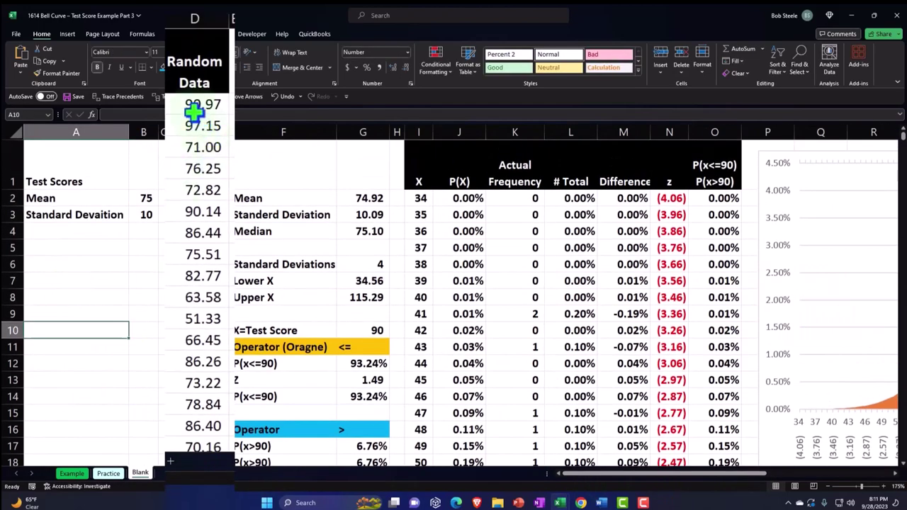
Step: Fill the Random Data cells D2:D1001 light blue using More Colors
{"action": "left_click", "coordinate": [195, 112]}
{"action": "key", "text": "ctrl+shift+Down"}
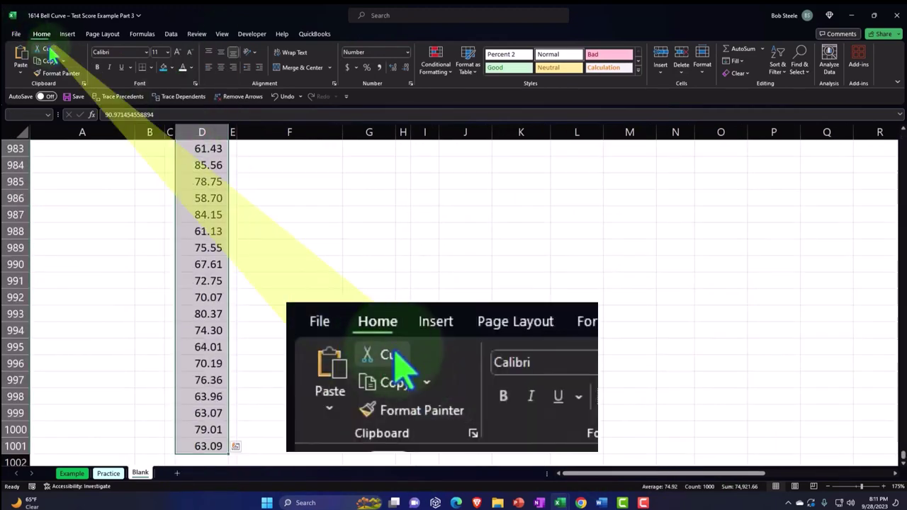
{"action": "left_click", "coordinate": [170, 67]}
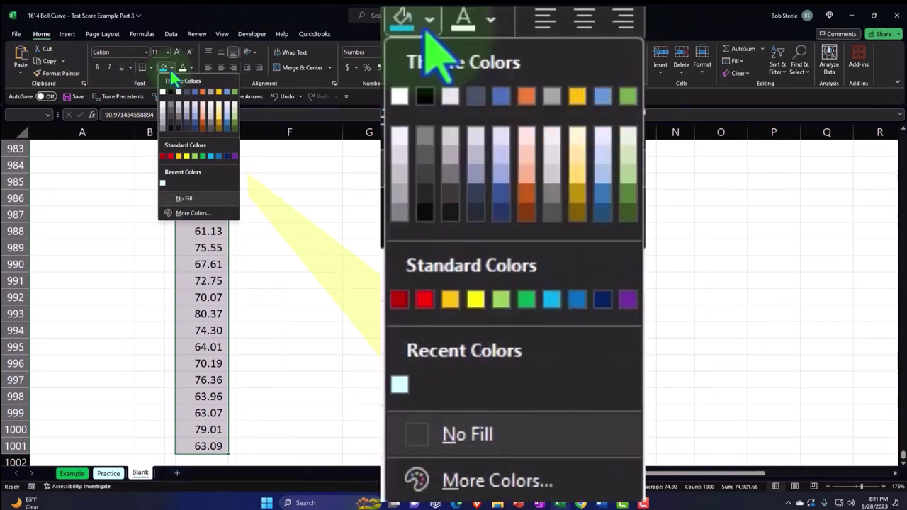
{"action": "left_click", "coordinate": [179, 214]}
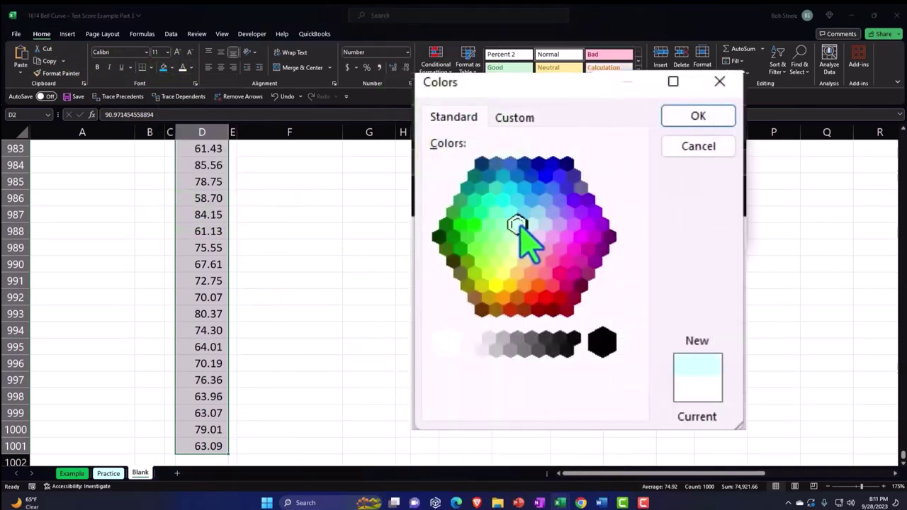
{"action": "left_click", "coordinate": [699, 115]}
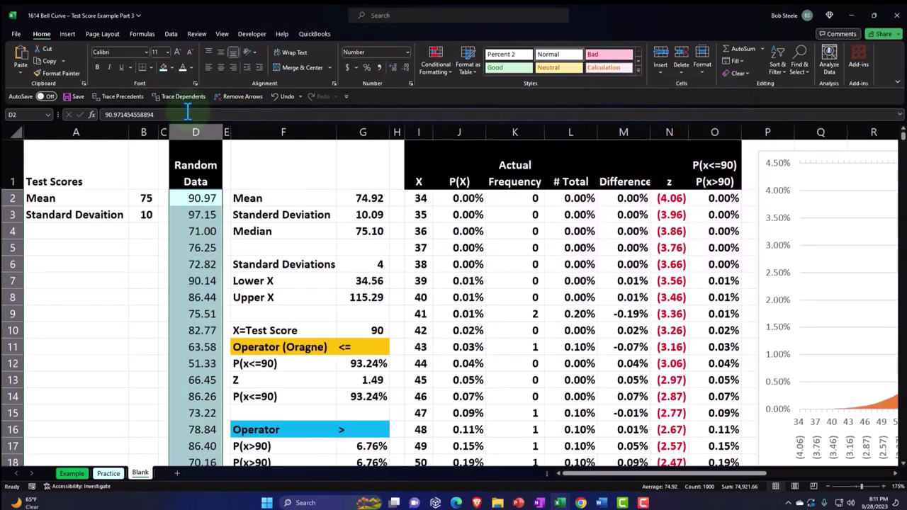
{"action": "left_click", "coordinate": [150, 67]}
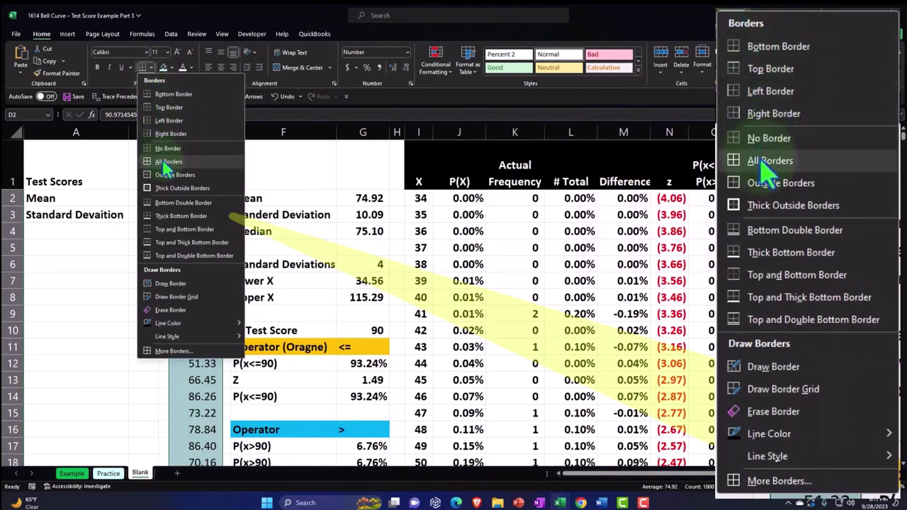
Step: Give column D all borders and fill F2:G10 and F12:G14 light blue
{"action": "left_click", "coordinate": [165, 163]}
{"action": "left_click_drag", "start_coordinate": [244, 199], "coordinate": [362, 325]}
{"action": "left_click", "coordinate": [163, 67]}
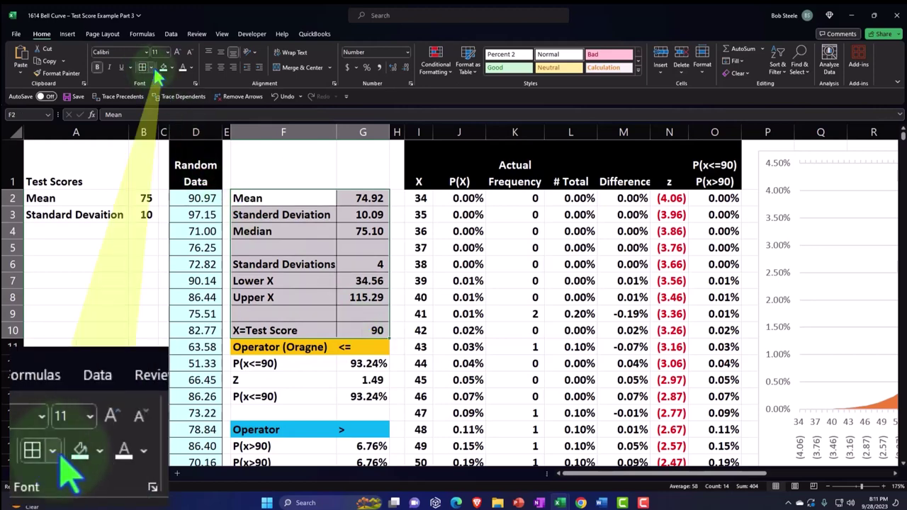
{"action": "left_click_drag", "start_coordinate": [264, 362], "coordinate": [348, 388]}
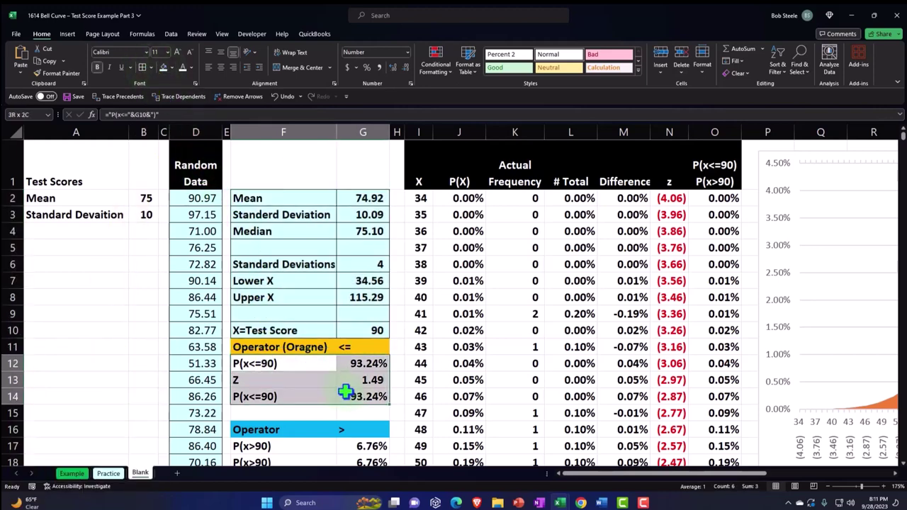
{"action": "left_click", "coordinate": [163, 67]}
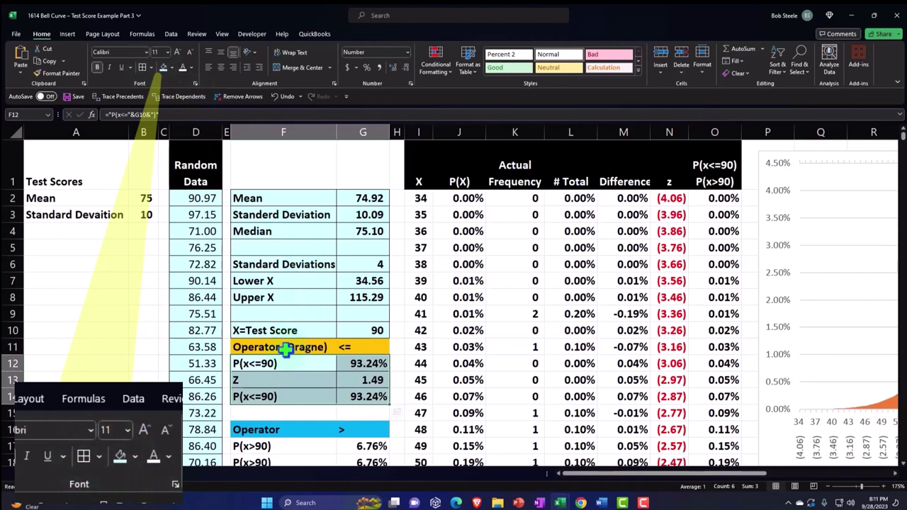
Step: Fill the lower statistics table F17:G28 light blue
{"action": "left_click_drag", "start_coordinate": [288, 347], "coordinate": [339, 348]}
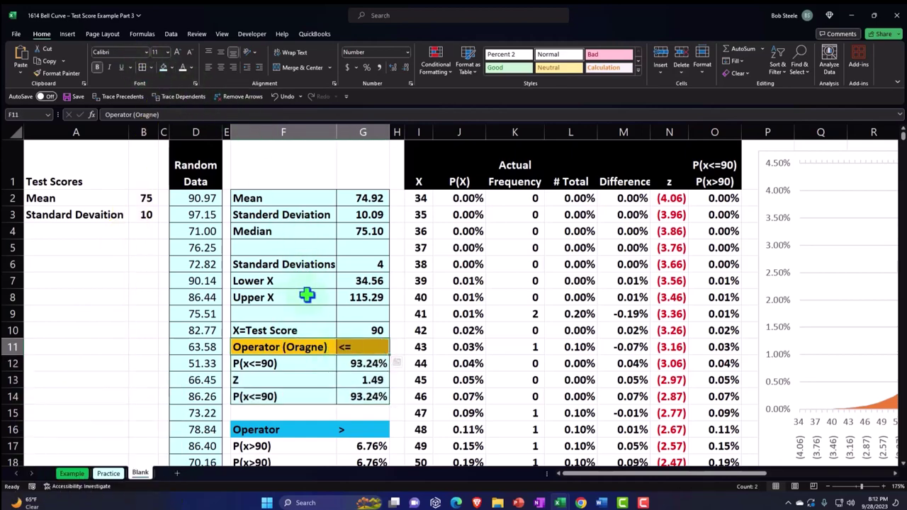
{"action": "scroll", "coordinate": [306, 296], "scroll_direction": "down", "scroll_amount": 2}
{"action": "left_click_drag", "start_coordinate": [274, 348], "coordinate": [350, 332]}
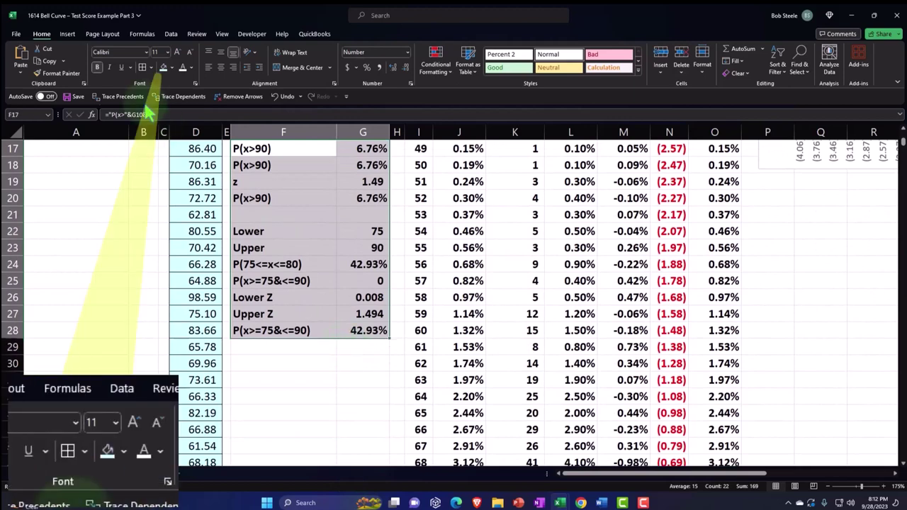
{"action": "left_click", "coordinate": [163, 68]}
{"action": "scroll", "coordinate": [324, 251], "scroll_direction": "up", "scroll_amount": 1}
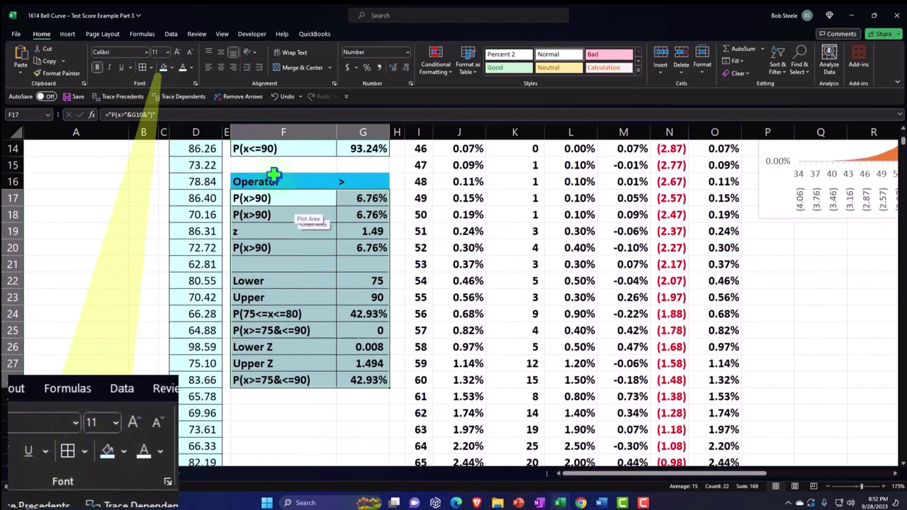
{"action": "left_click_drag", "start_coordinate": [271, 182], "coordinate": [345, 182]}
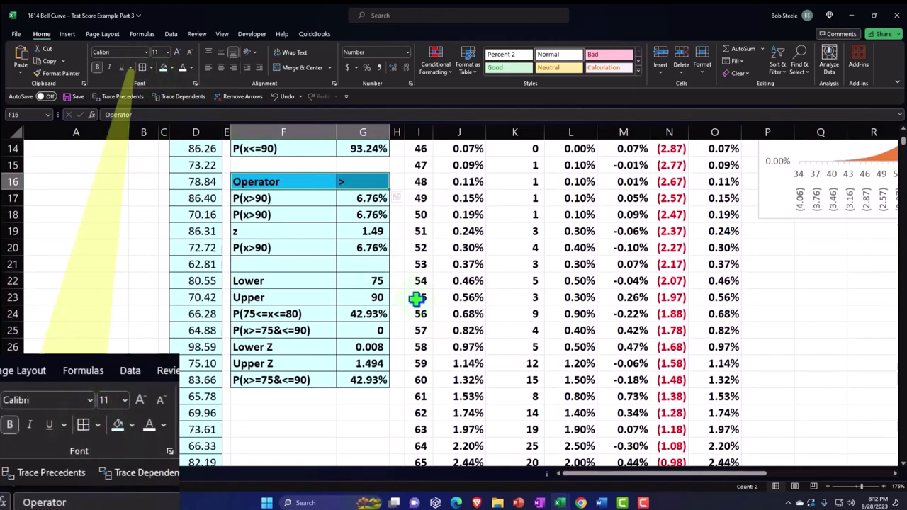
{"action": "scroll", "coordinate": [417, 298], "scroll_direction": "up", "scroll_amount": 4}
{"action": "left_click", "coordinate": [423, 199]}
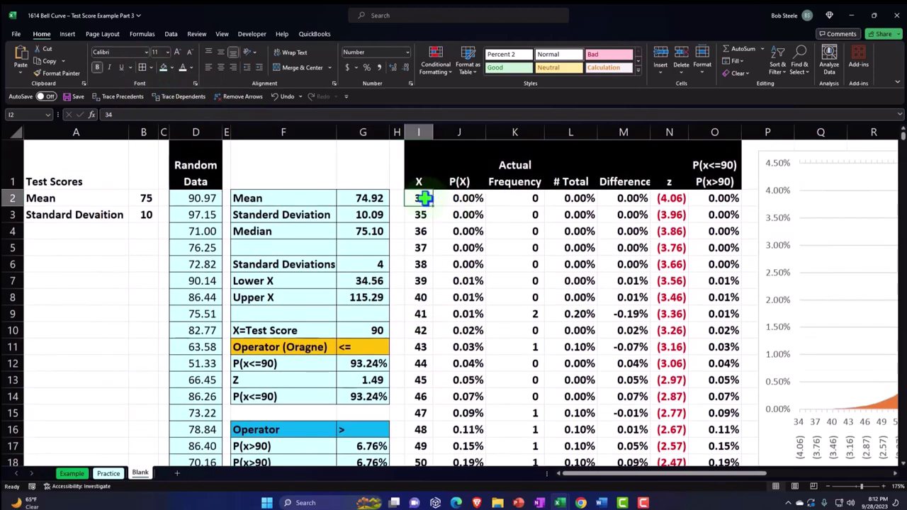
Step: Select the X probability table I2:O85 down to the Total row and fill it light blue
{"action": "key", "text": "shift+Up"}
{"action": "key", "text": "shift+Right"}
{"action": "key", "text": "shift+Right"}
{"action": "key", "text": "shift+Right"}
{"action": "key", "text": "shift+Right"}
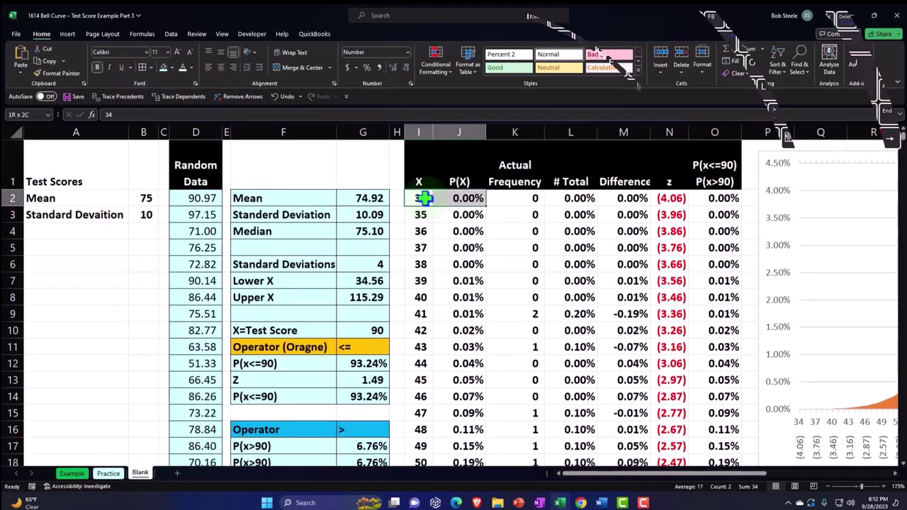
{"action": "key", "text": "shift+Right"}
{"action": "key", "text": "shift+Right"}
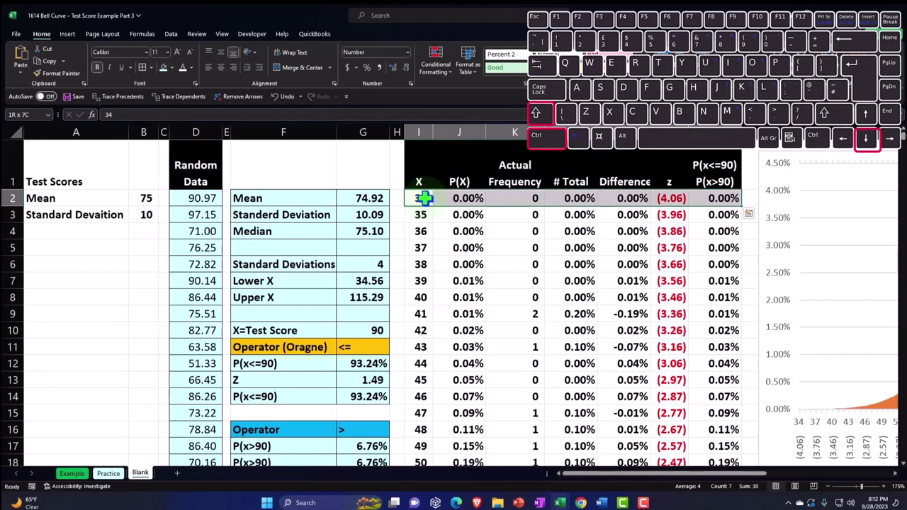
{"action": "key", "text": "ctrl+shift+Down"}
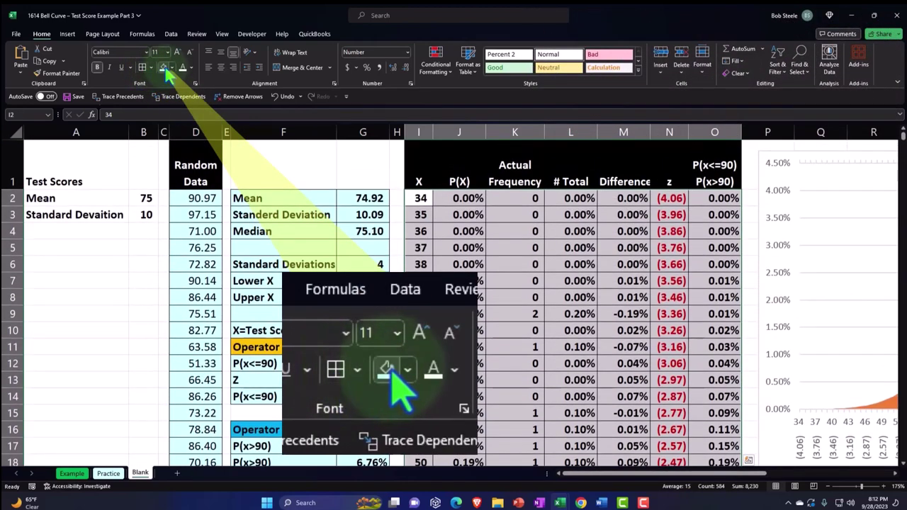
{"action": "left_click", "coordinate": [164, 68]}
{"action": "left_click", "coordinate": [583, 229]}
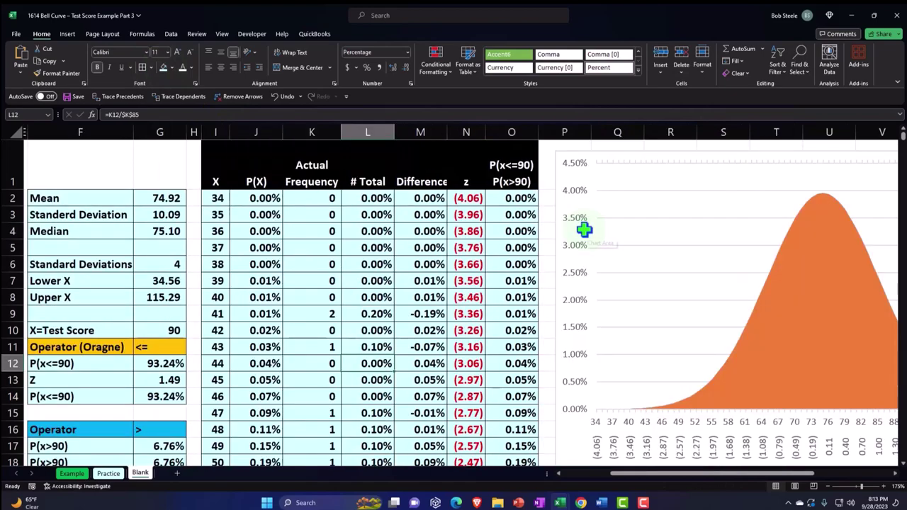
Step: After checking the P(x<=90) formula in column O, add borders to the Test Scores block in column A
{"action": "left_click", "coordinate": [511, 248]}
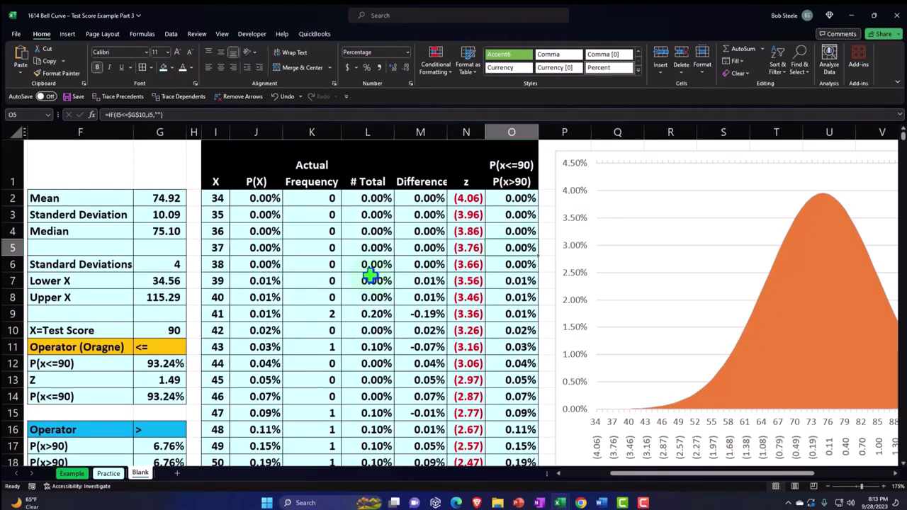
{"action": "scroll", "coordinate": [371, 273], "scroll_direction": "down", "scroll_amount": 5}
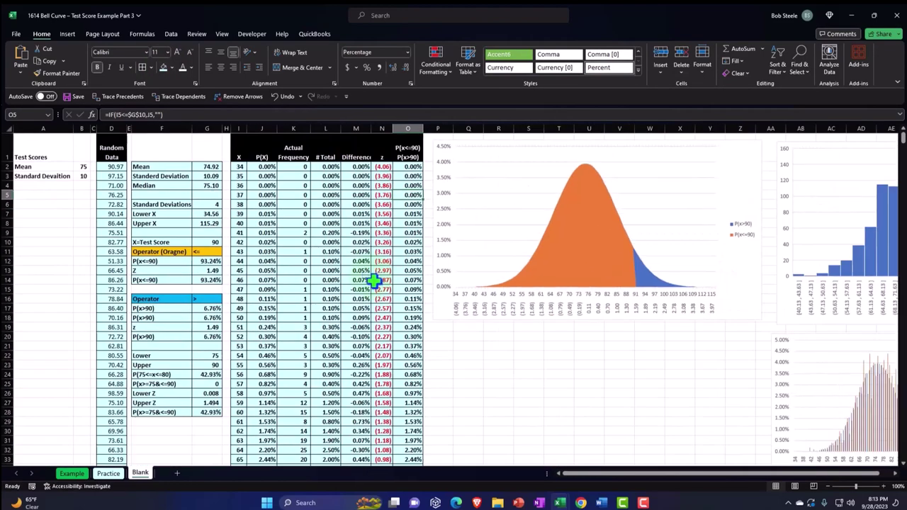
{"action": "left_click_drag", "start_coordinate": [65, 156], "coordinate": [77, 176]}
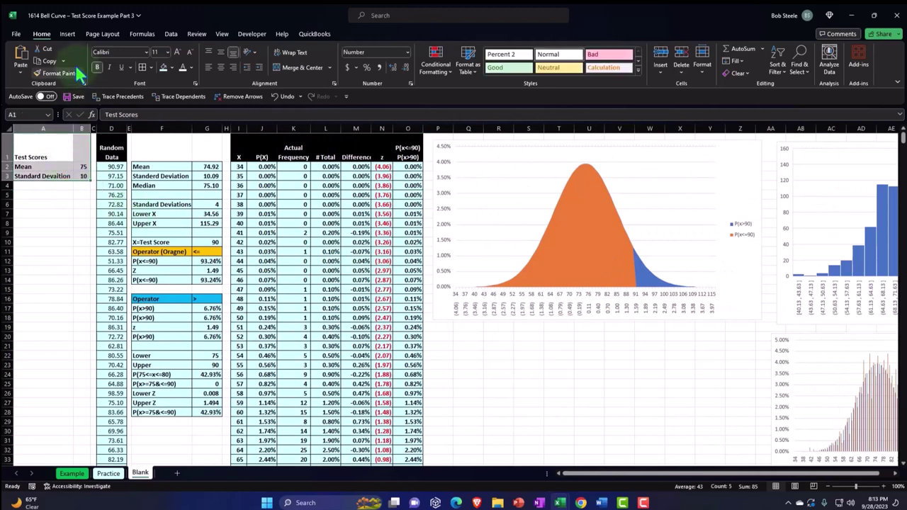
{"action": "left_click", "coordinate": [142, 67]}
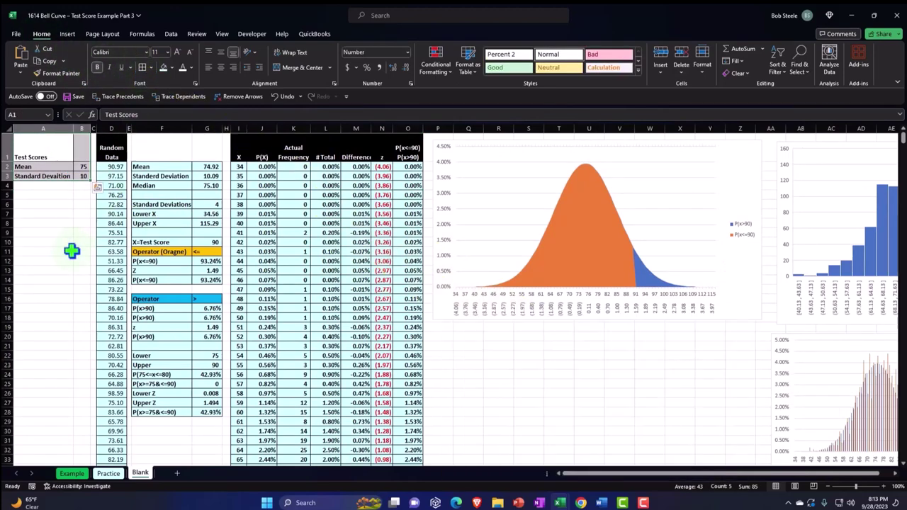